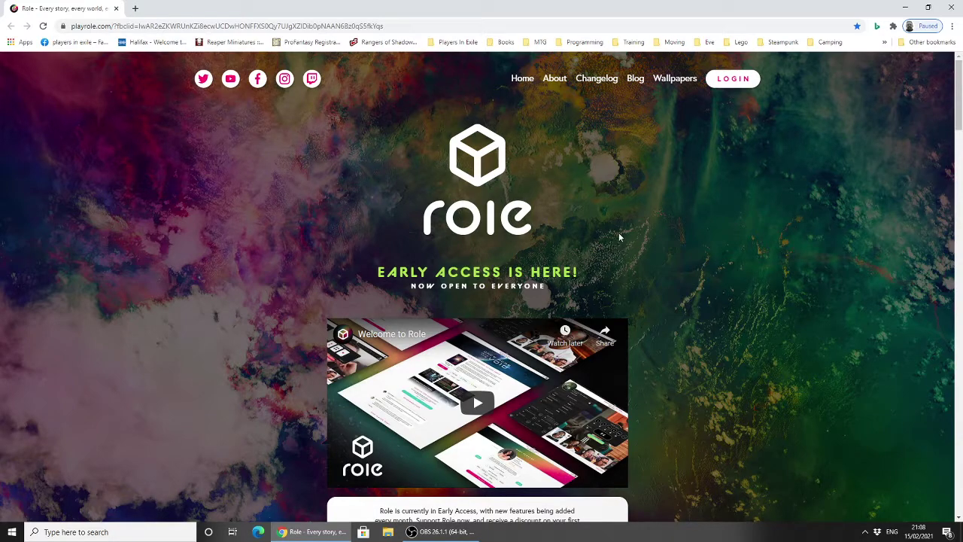
Step: Sign in to the Role account with the account e-mail and password, and save the login in the browser
scroll(619, 241, down, 1)
scroll(613, 243, up, 1)
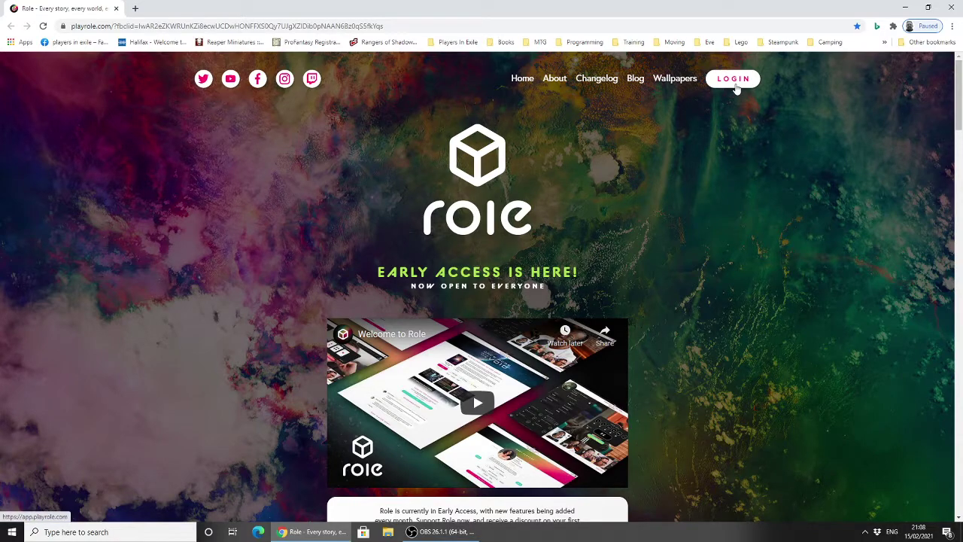
click(735, 80)
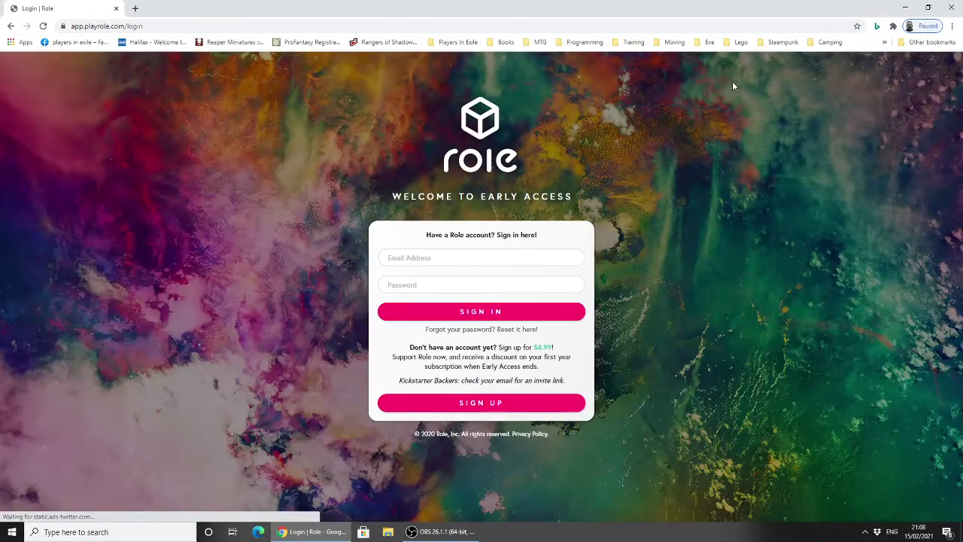
click(457, 256)
click(438, 277)
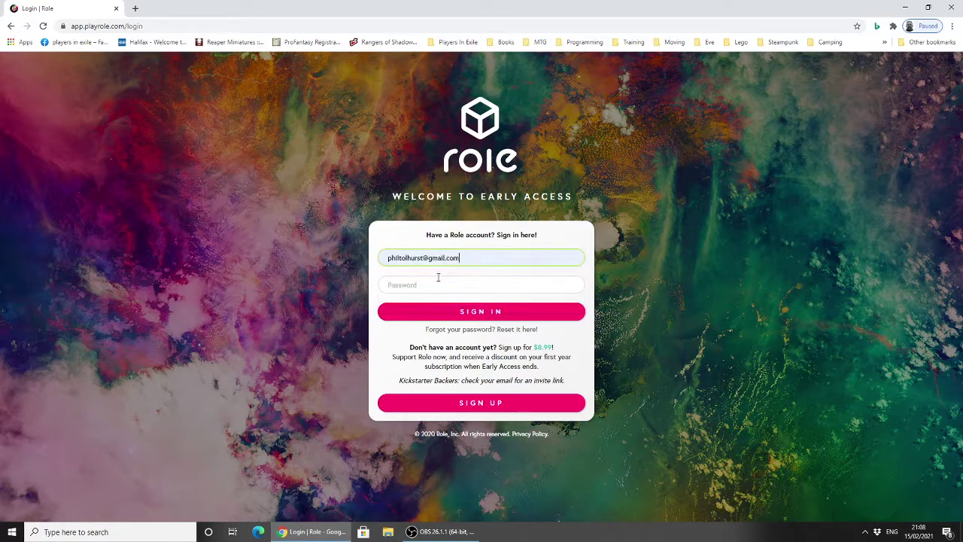
text(•••••••••••)
key(Return)
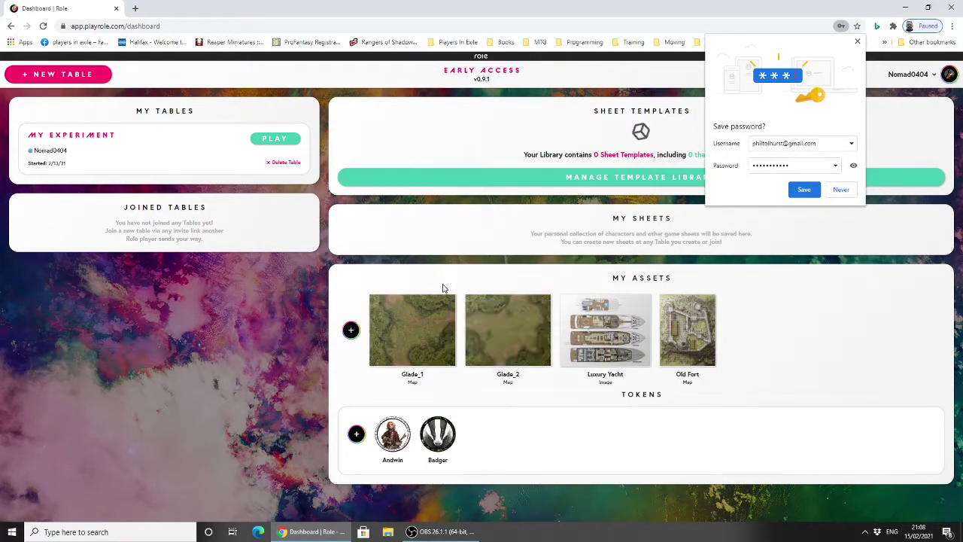
click(800, 190)
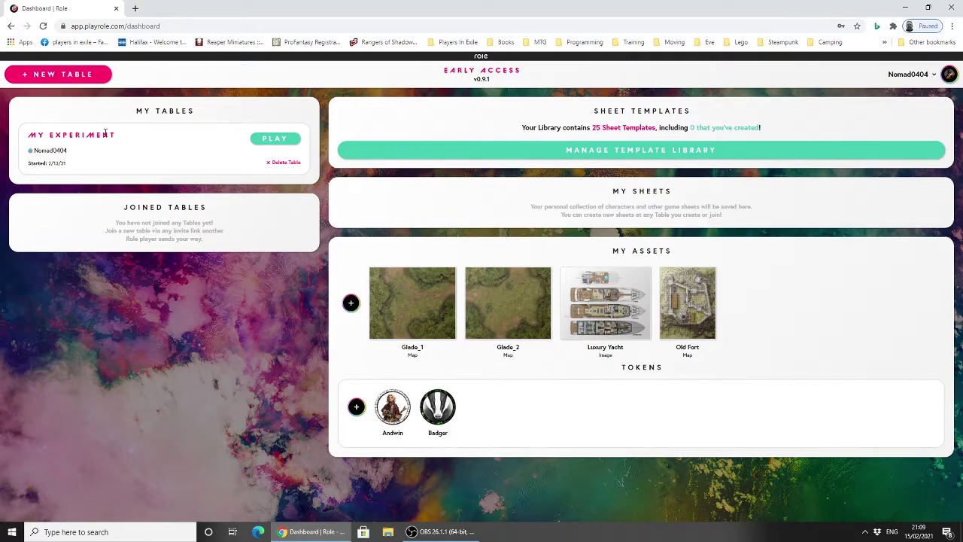
Step: Delete the My Experiment table and create a new table named Demonstration without a password
click(277, 164)
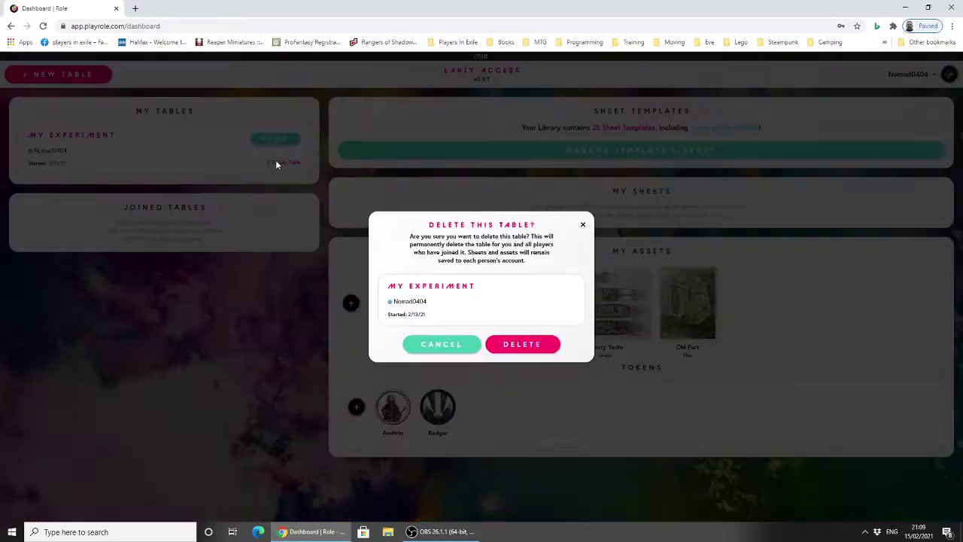
click(512, 343)
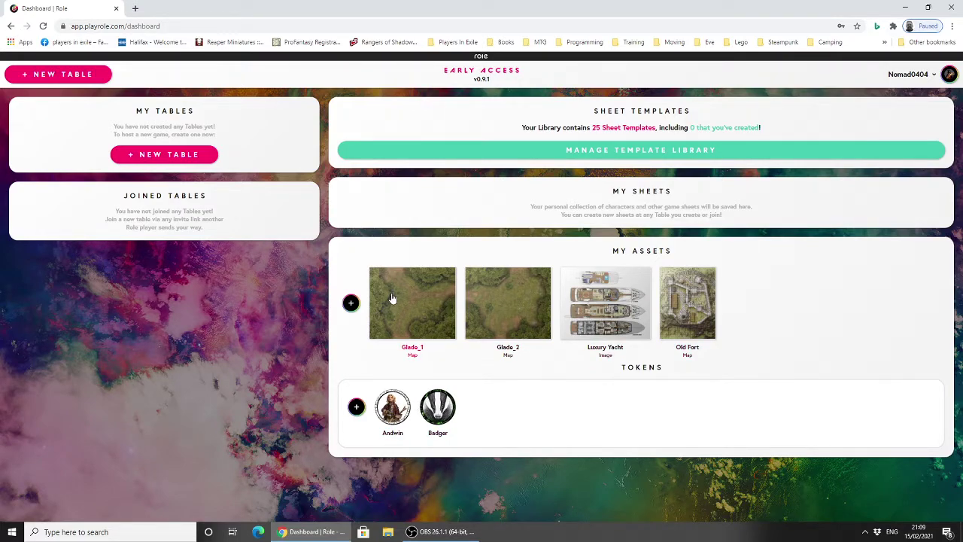
click(167, 155)
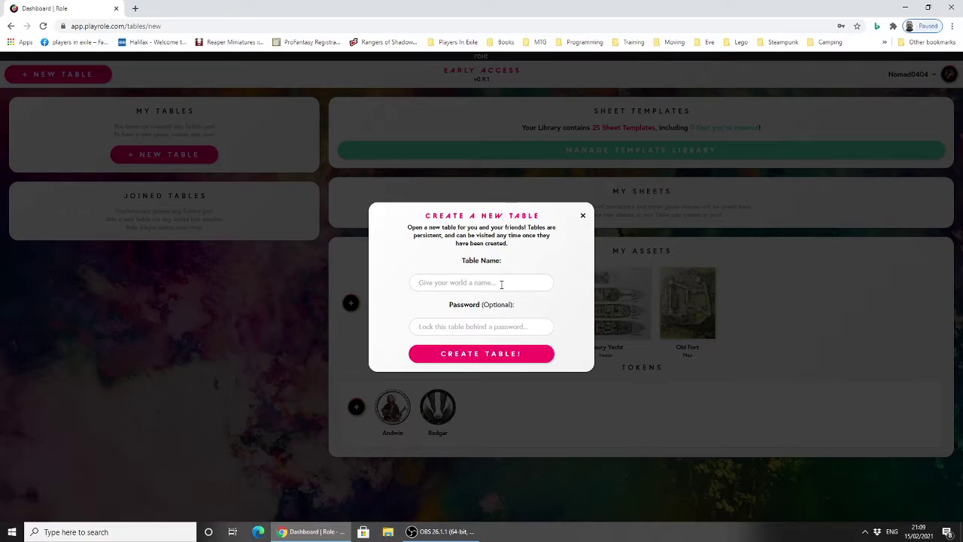
text(Demonstration)
click(466, 353)
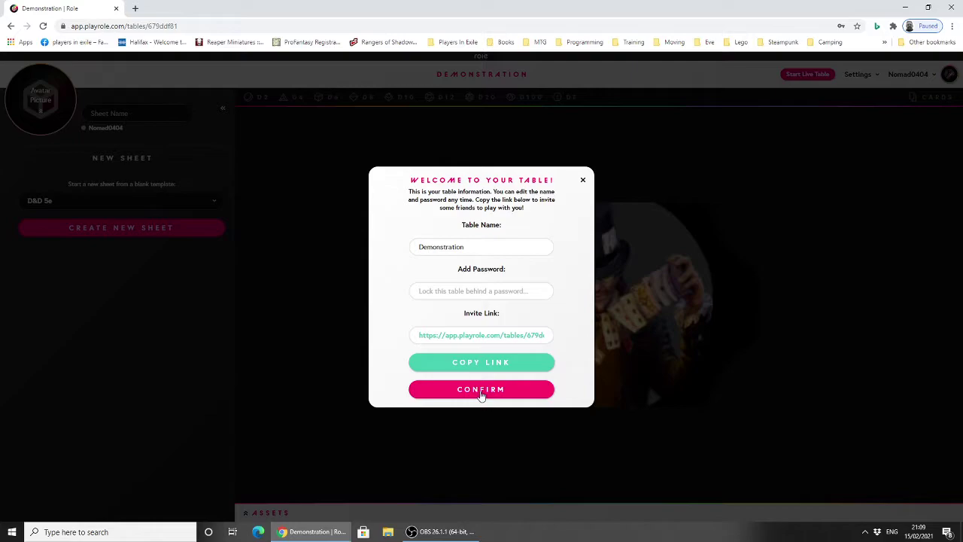
click(475, 392)
click(423, 397)
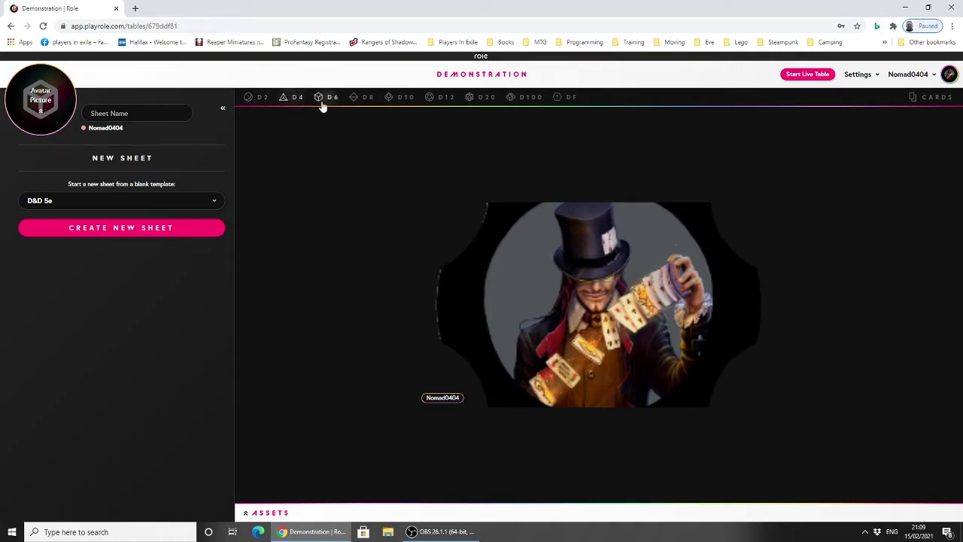
Step: Roll a single D10 with its total shown, and re-roll it
click(393, 103)
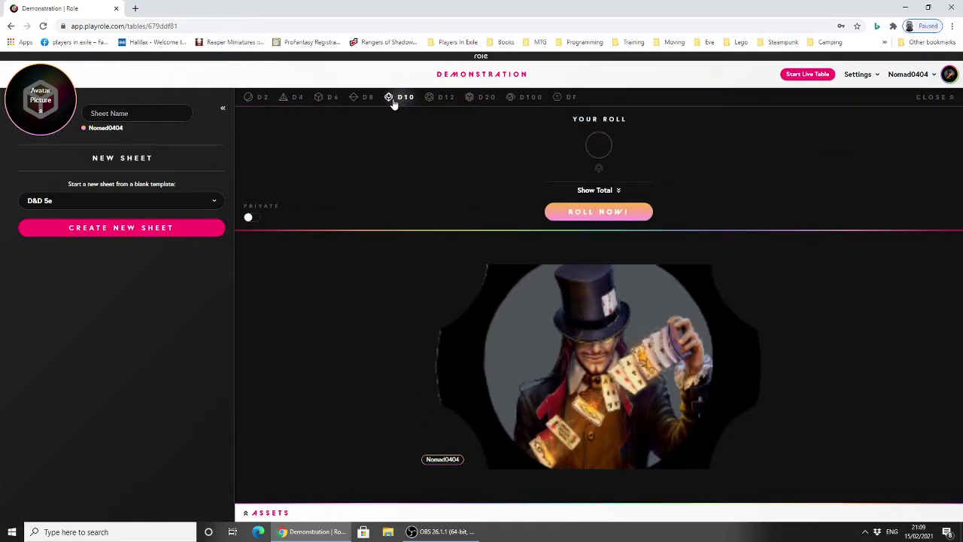
click(599, 169)
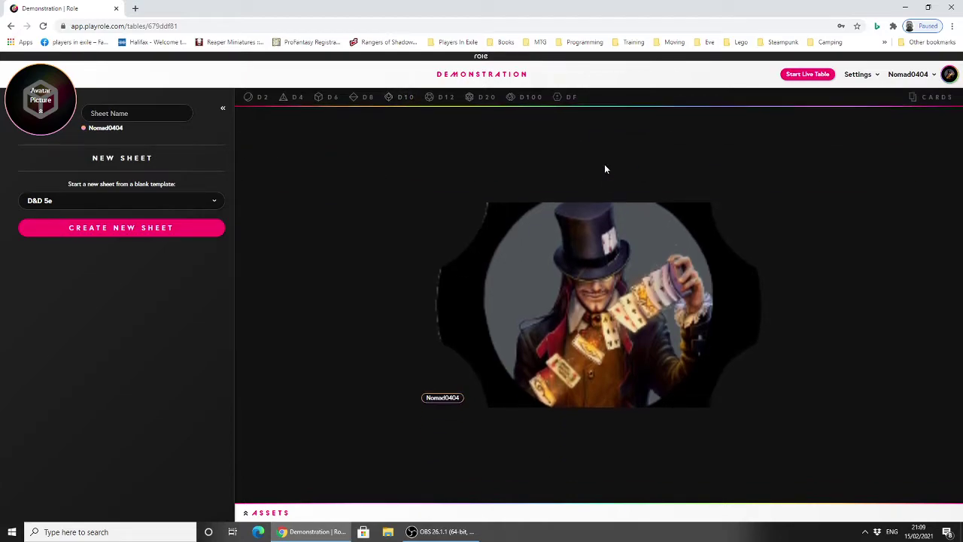
click(388, 97)
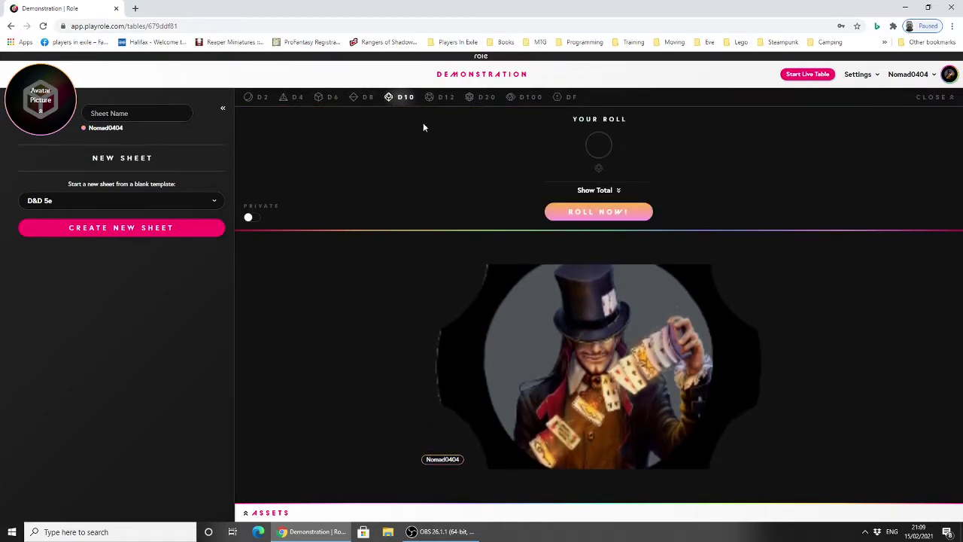
click(588, 149)
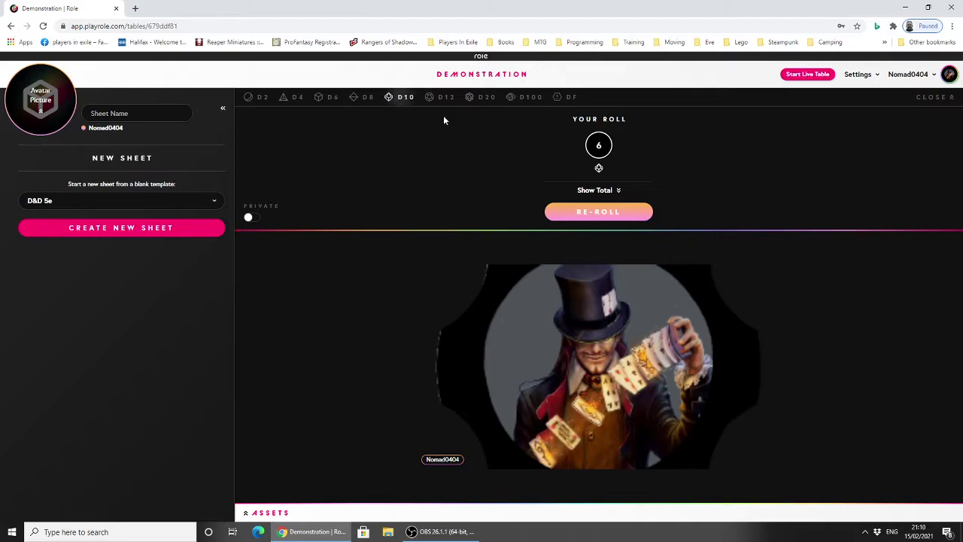
click(593, 190)
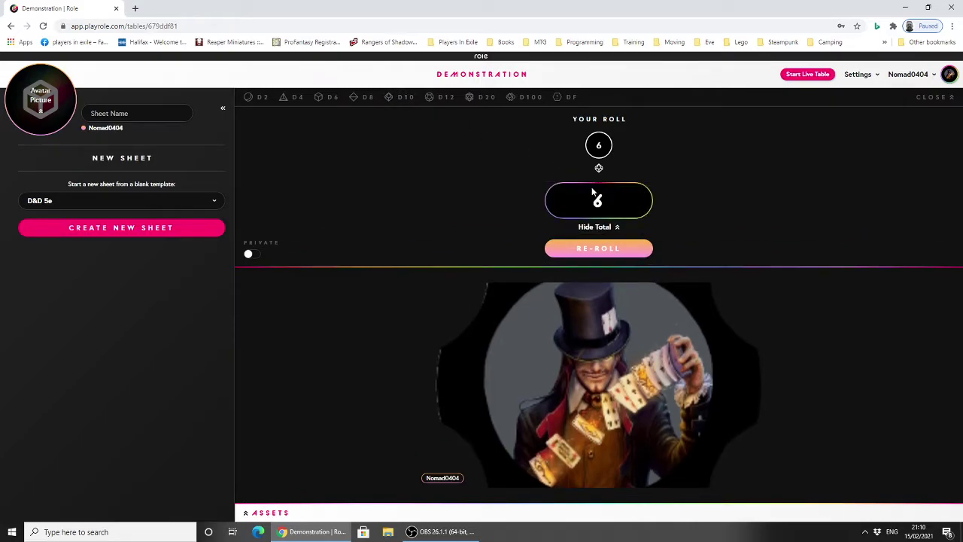
click(586, 251)
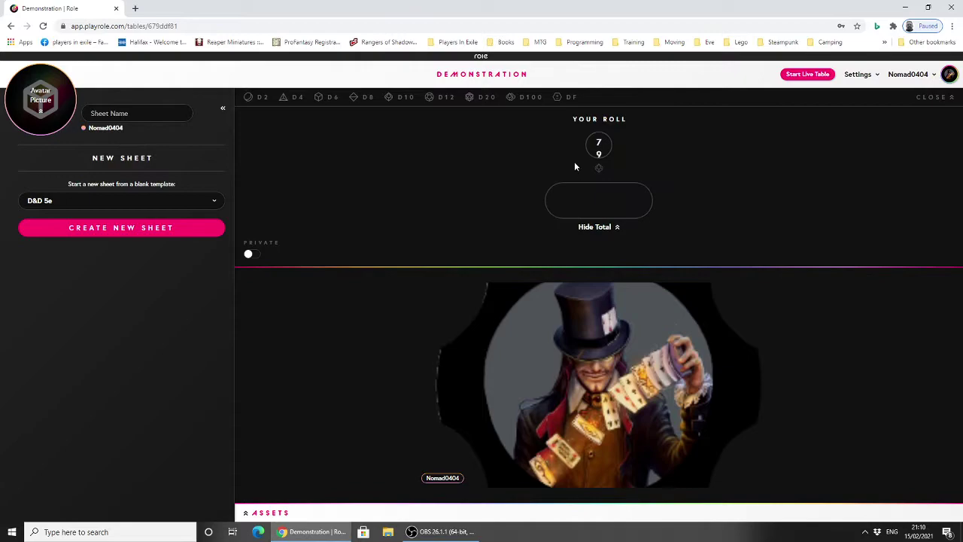
Step: Expand the roll to three D10 dice, roll the added ones and re-roll the whole set
right_click(398, 97)
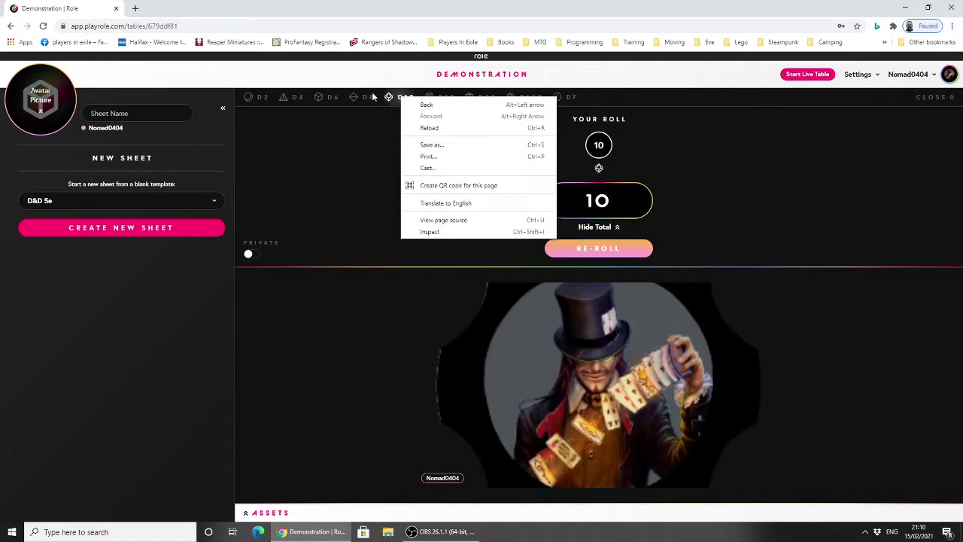
click(386, 100)
click(389, 98)
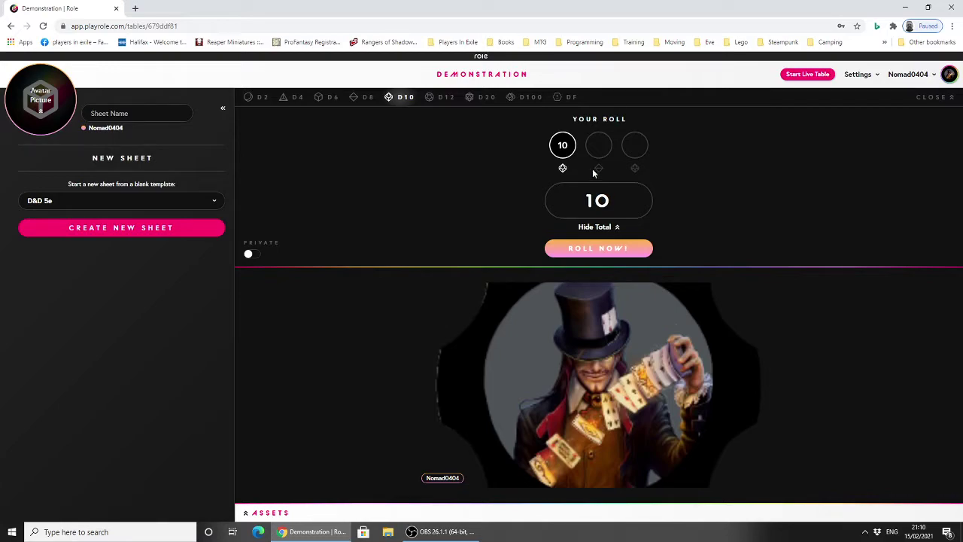
click(599, 169)
click(392, 101)
click(602, 145)
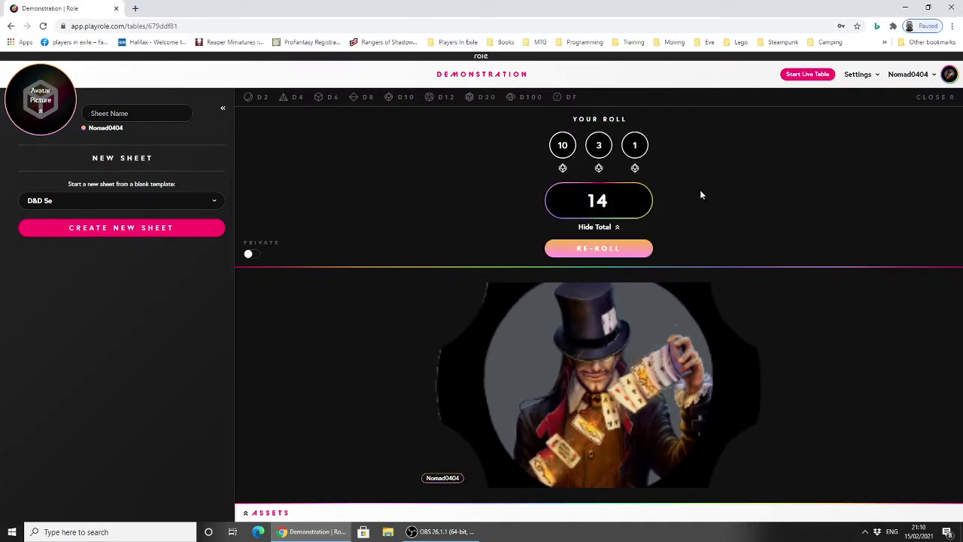
click(602, 250)
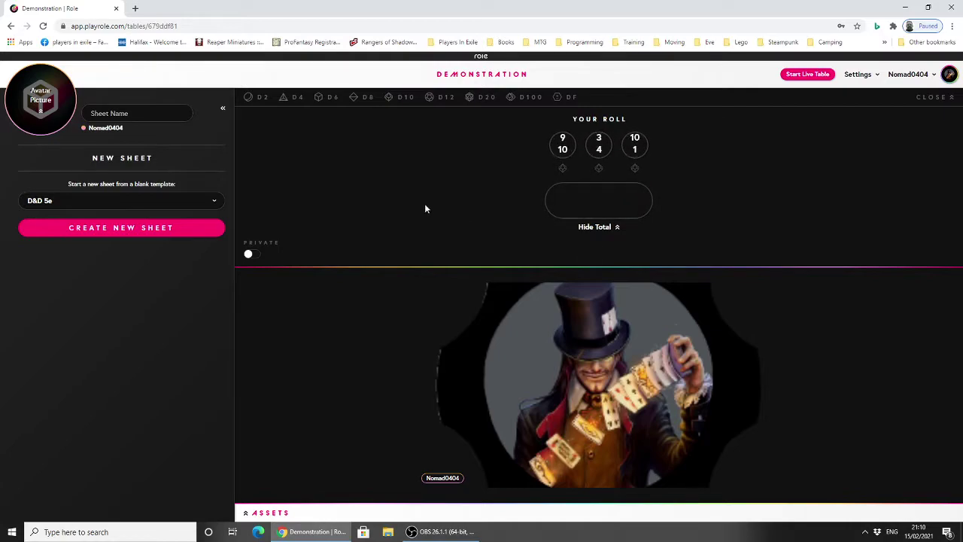
Step: Replace the D10 dice with four D6 dice, roll them and re-roll the set
click(563, 168)
click(578, 169)
click(599, 169)
click(322, 98)
click(323, 102)
click(324, 103)
click(324, 102)
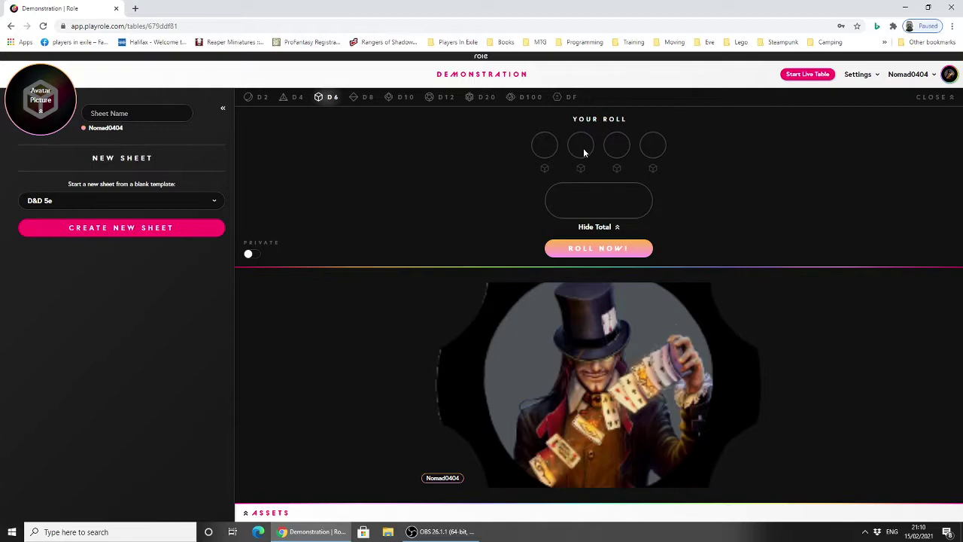
click(596, 251)
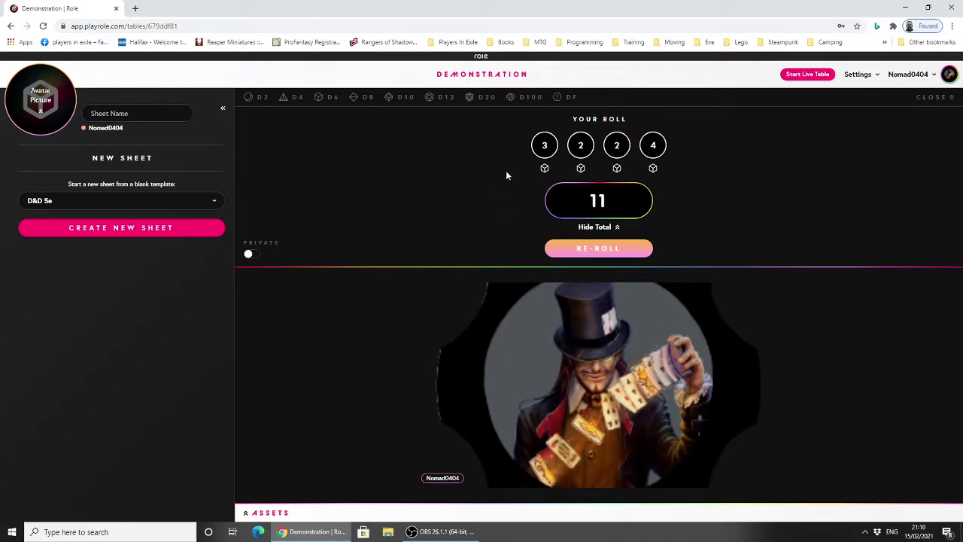
click(579, 248)
Step: Hide the roll total and remove all D6 dice from the roll
click(599, 228)
click(545, 169)
click(563, 168)
click(580, 170)
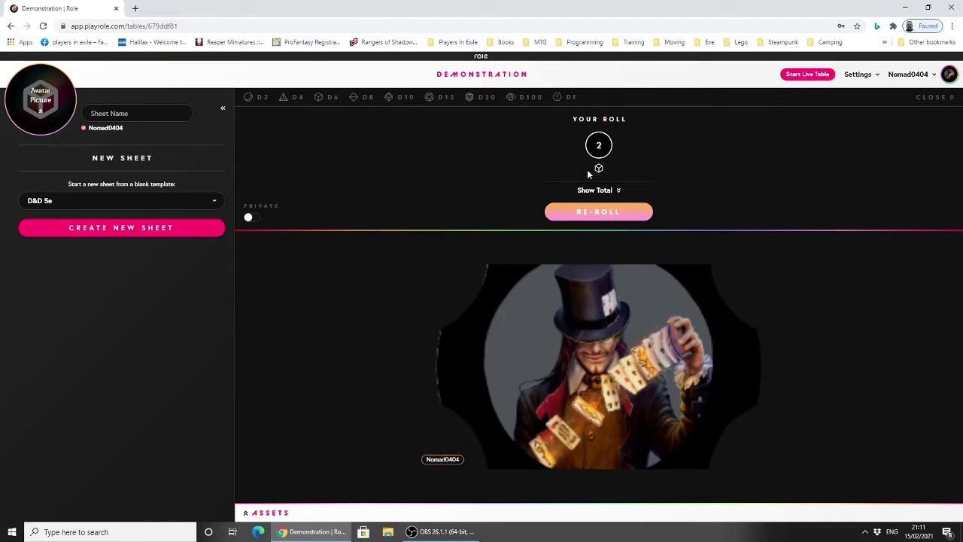
click(598, 170)
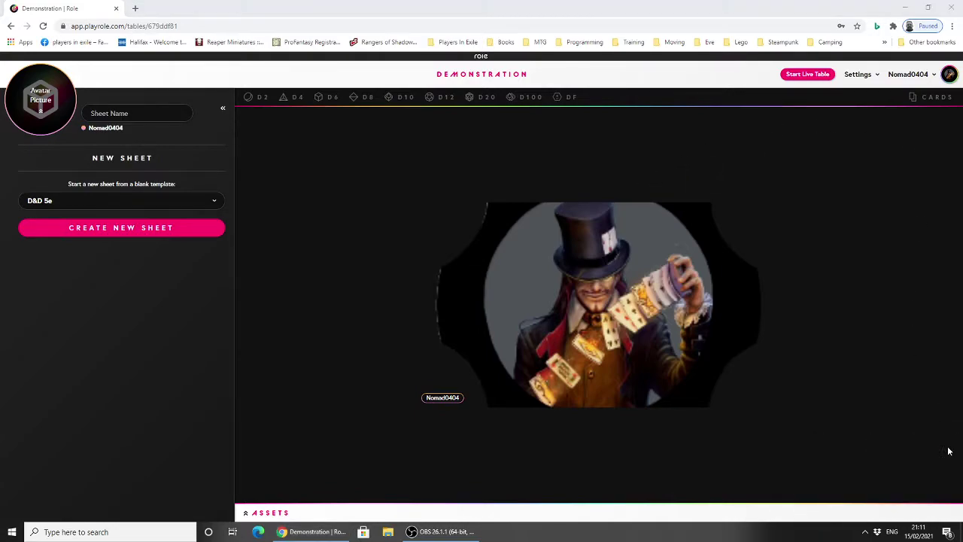
Step: Examine the card deck's deck choice, hand view, open draw and shuffle options
click(917, 100)
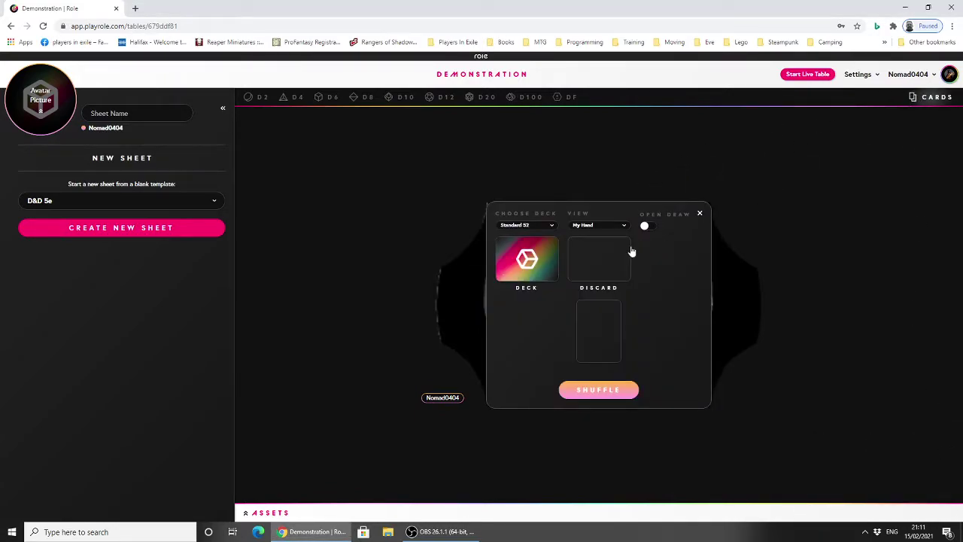
click(699, 214)
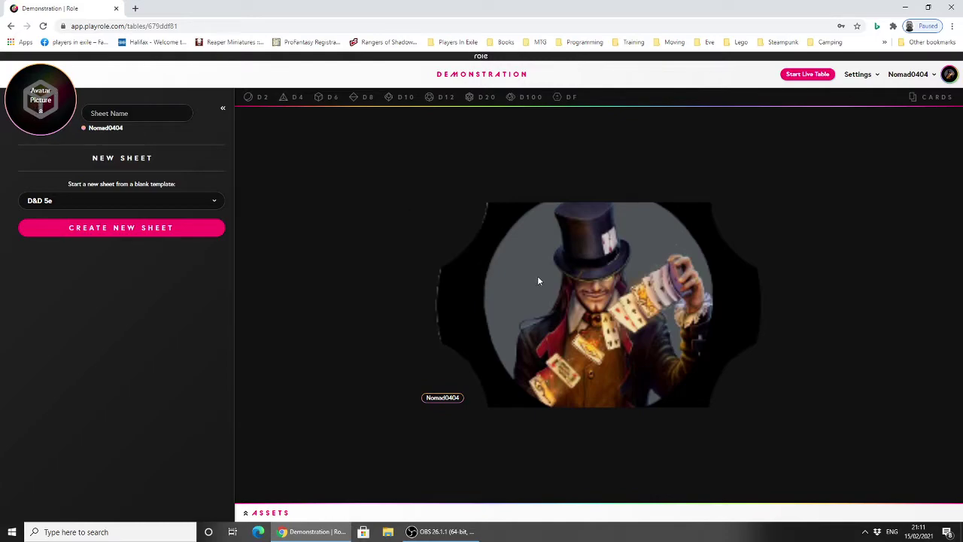
Step: Start choosing an avatar picture for the sheet and browse to the Tokens folder inside D&D
click(28, 97)
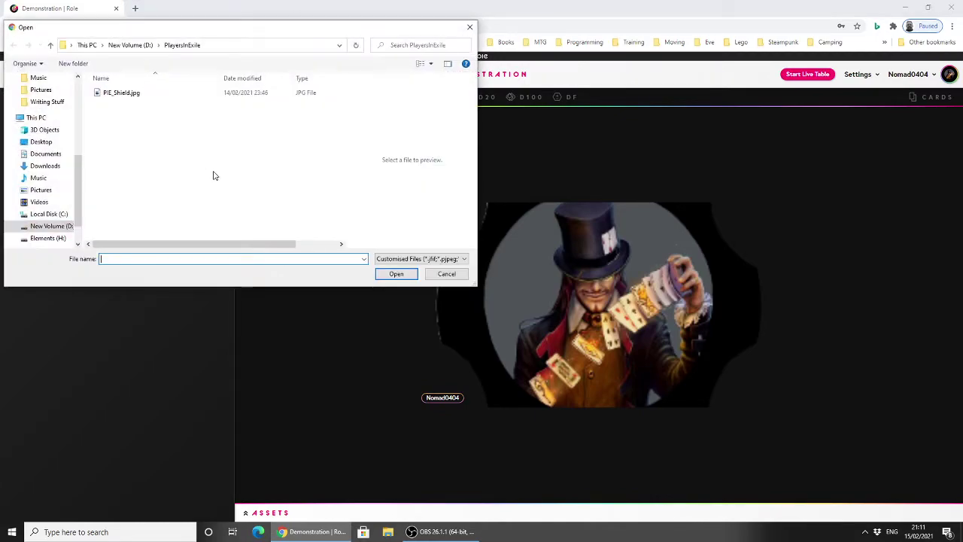
click(467, 27)
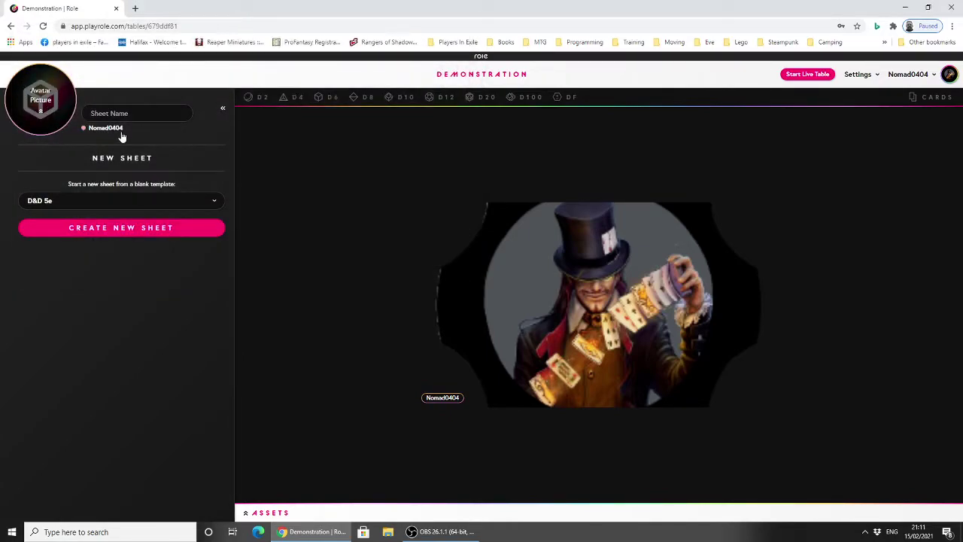
click(46, 106)
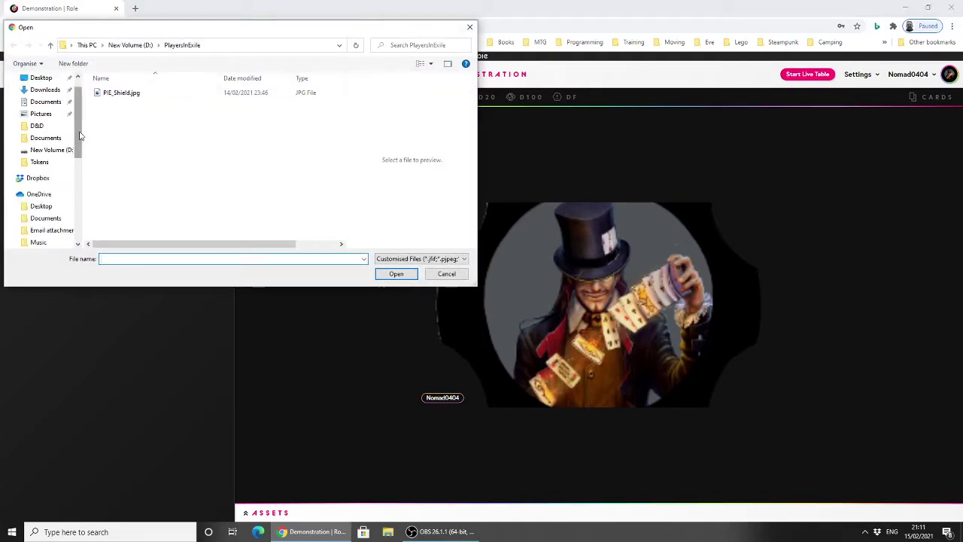
click(36, 146)
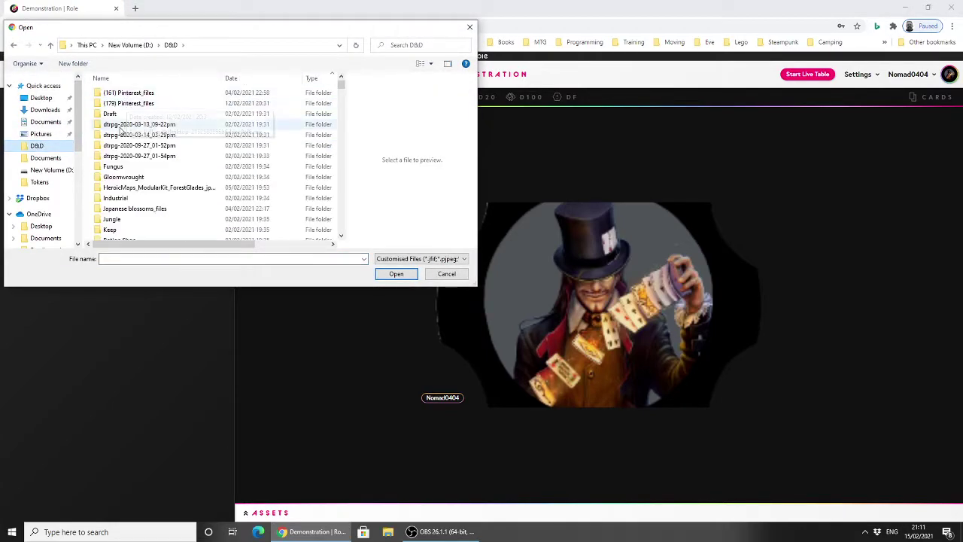
scroll(139, 169, down, 4)
scroll(140, 170, down, 1)
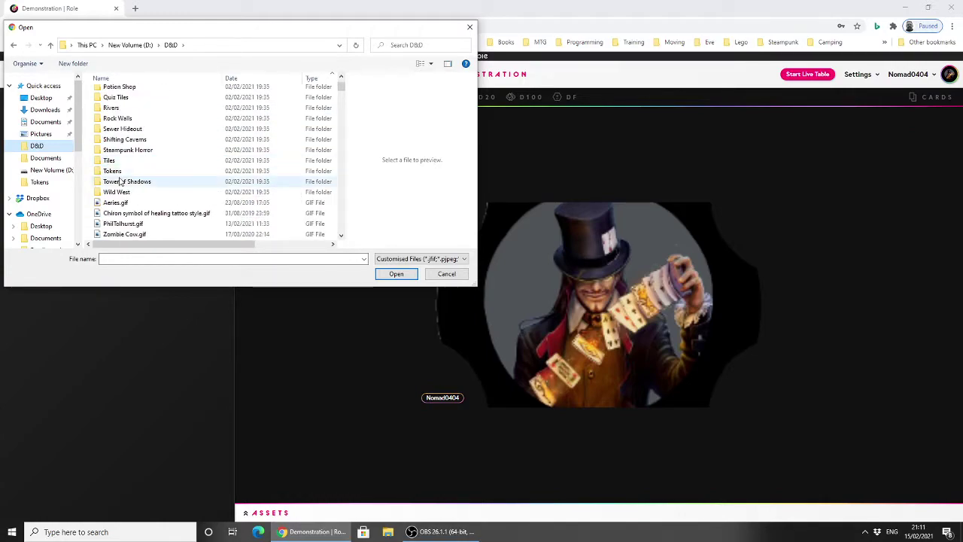
double_click(139, 170)
Step: Find the Giant Octopus.png token image and use it as the sheet's avatar picture
scroll(226, 143, down, 3)
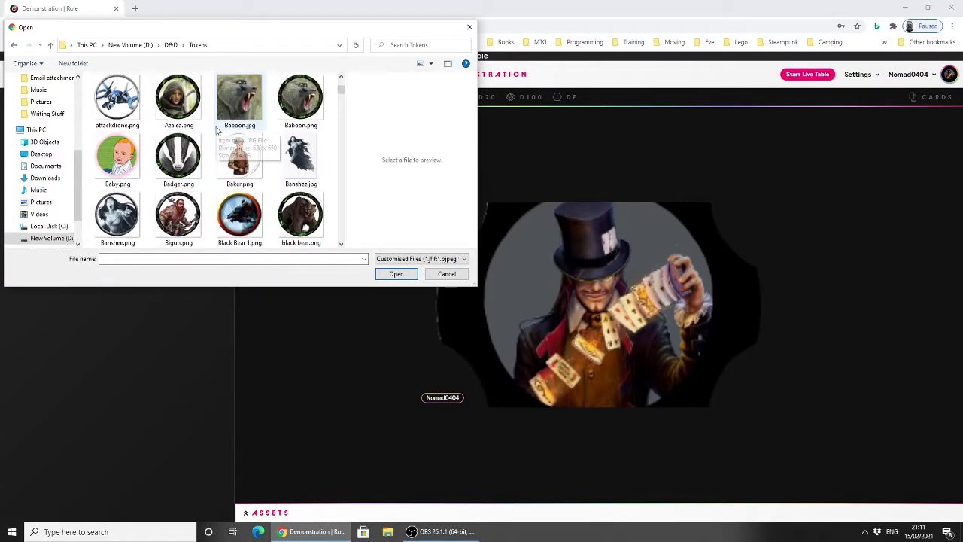
scroll(226, 143, down, 1)
scroll(205, 158, down, 6)
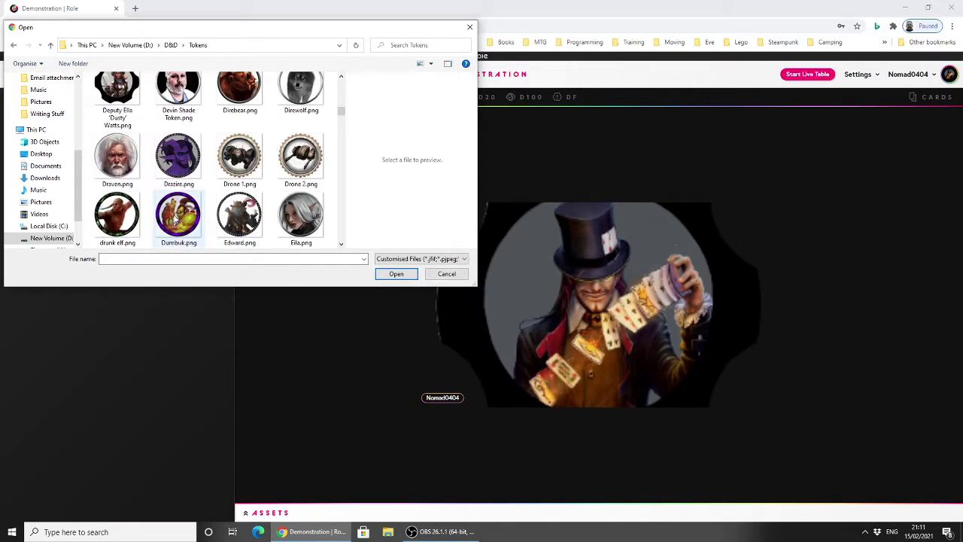
scroll(188, 211, down, 2)
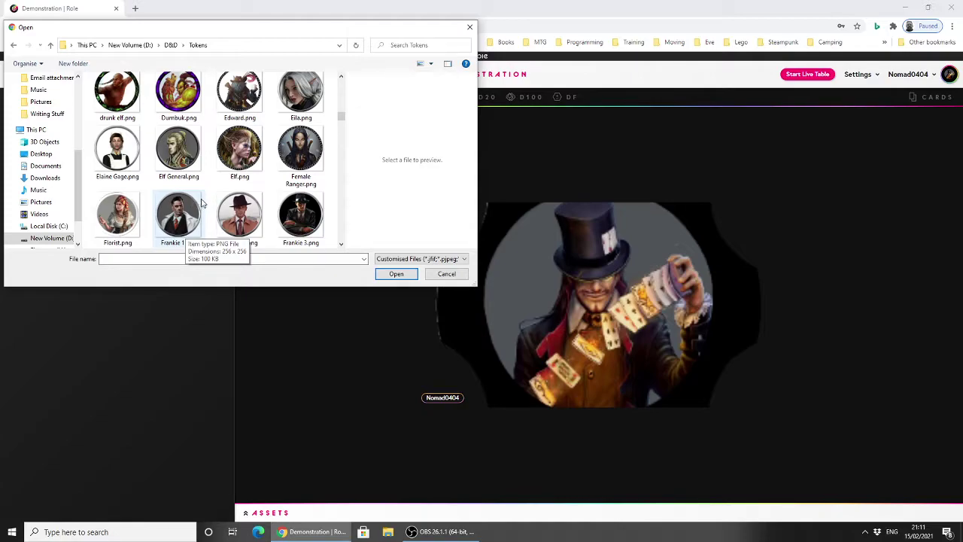
scroll(202, 202, down, 1)
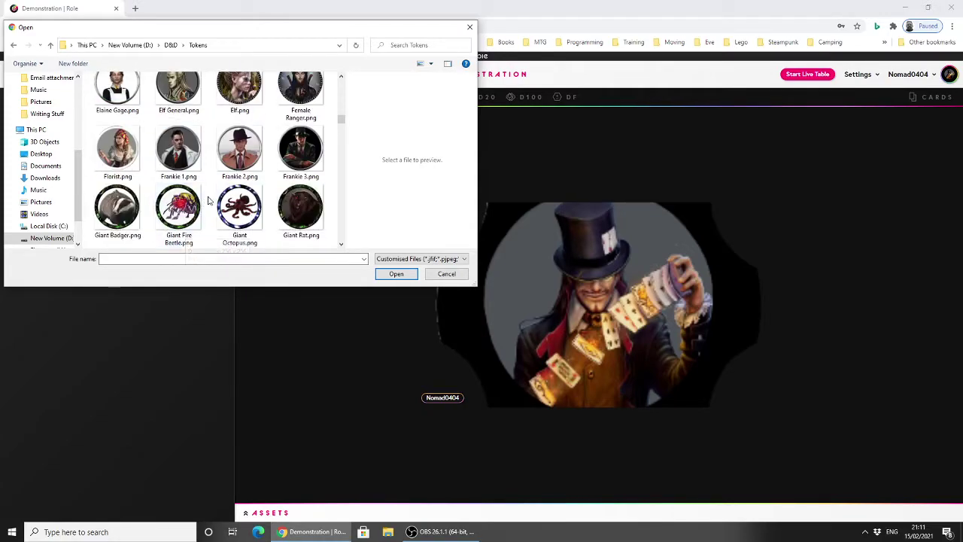
scroll(209, 201, down, 1)
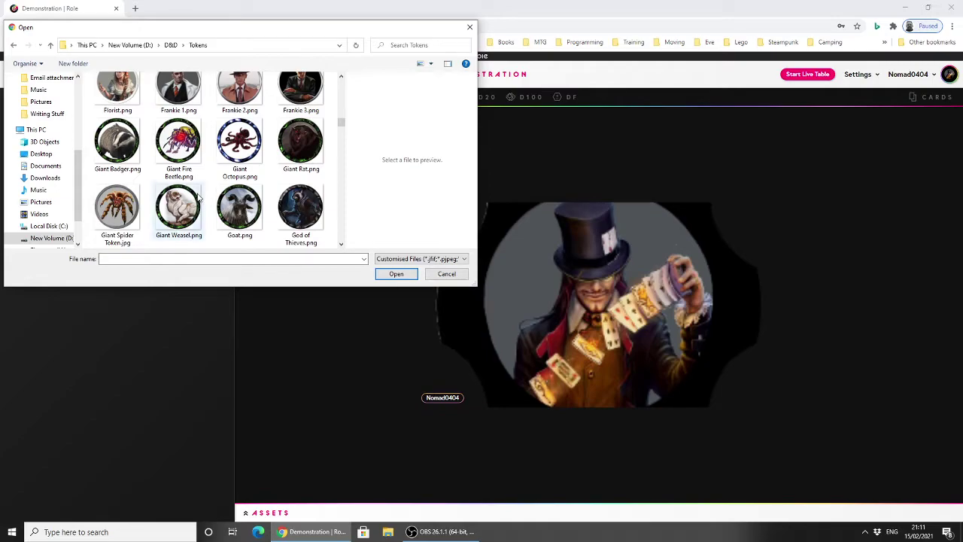
click(239, 144)
click(395, 274)
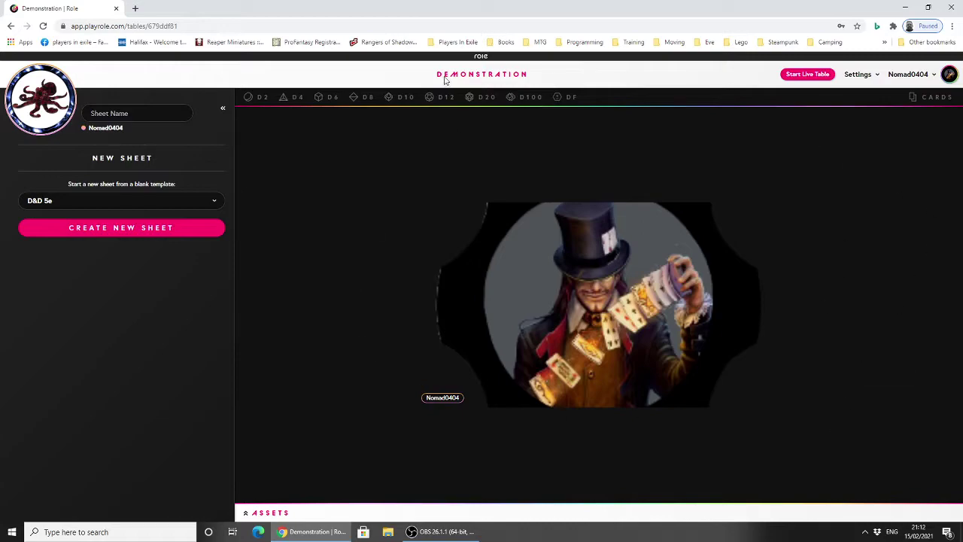
Step: Expand the table's assets area, start adding a new asset and open its file upload
click(273, 513)
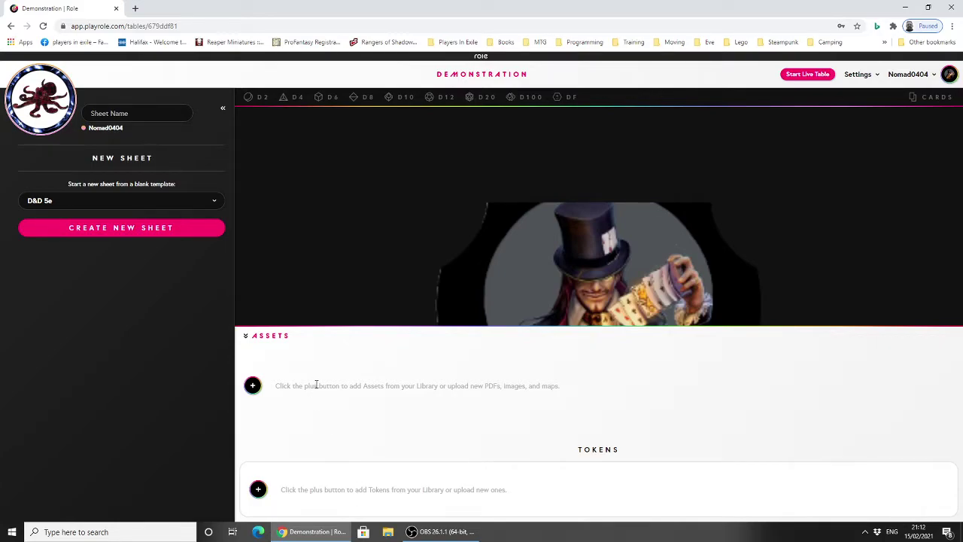
click(253, 386)
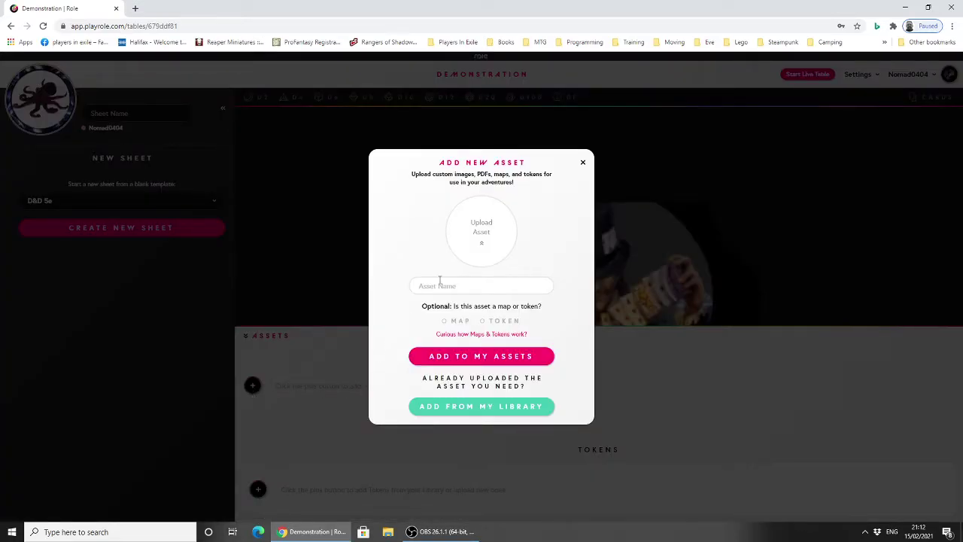
click(460, 358)
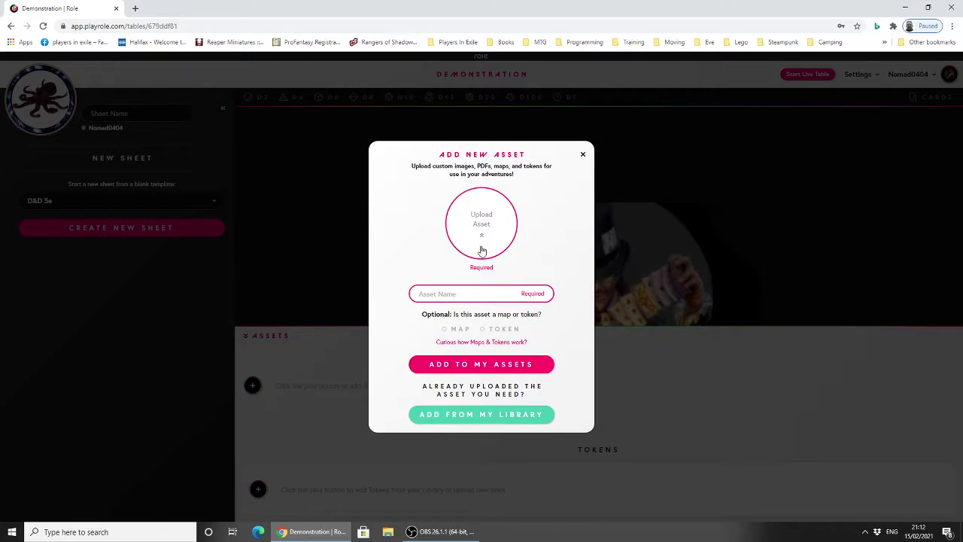
click(484, 195)
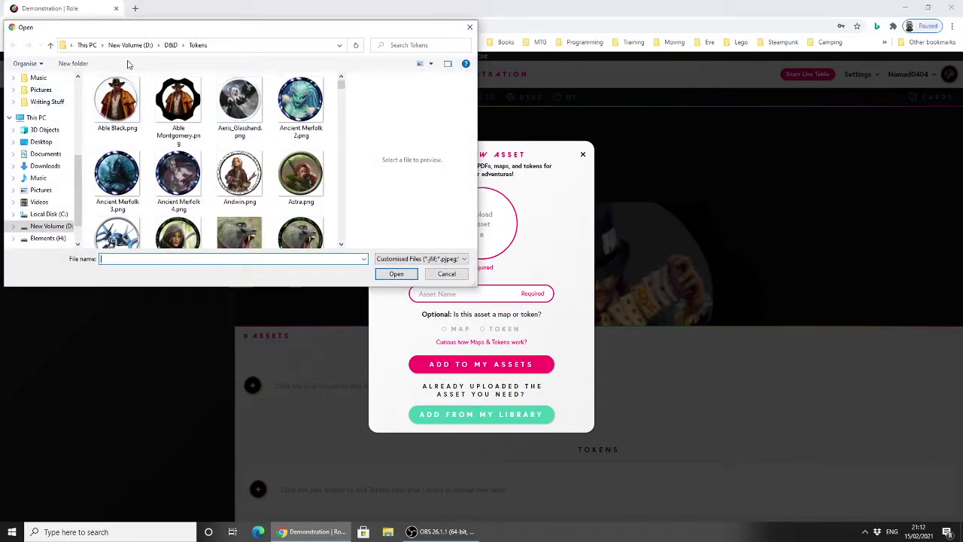
Step: Look through the map images in the D&D Jungle folder and preview Jungle_Ruins_3.png
click(170, 45)
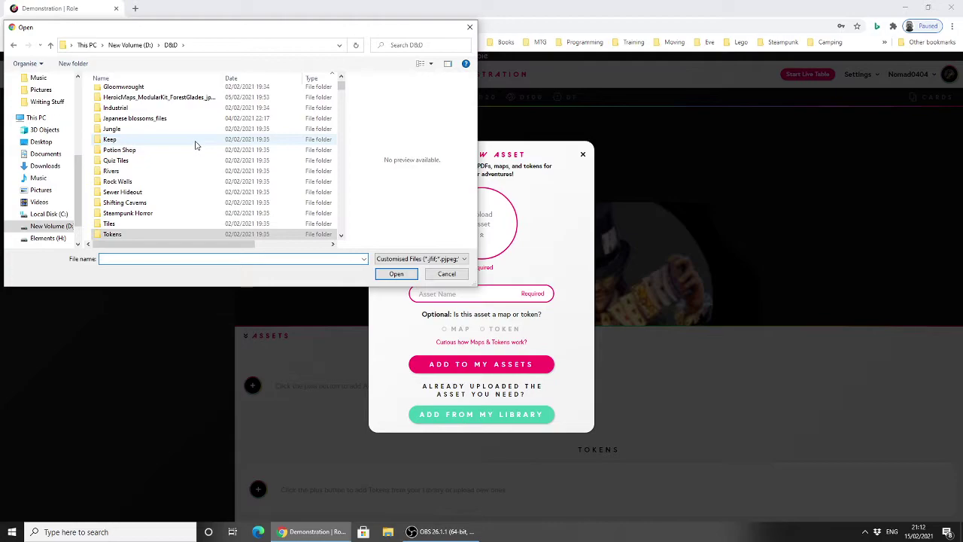
double_click(179, 129)
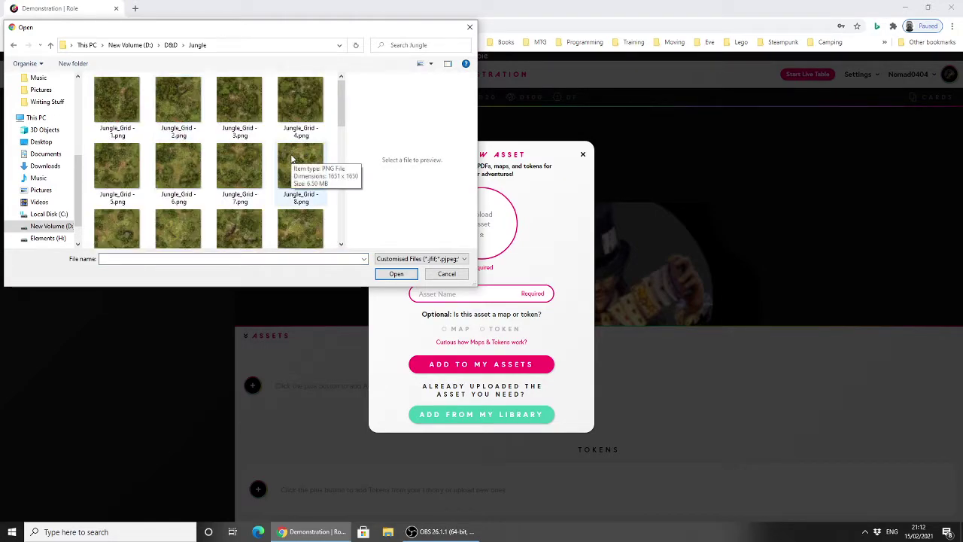
scroll(292, 158, down, 5)
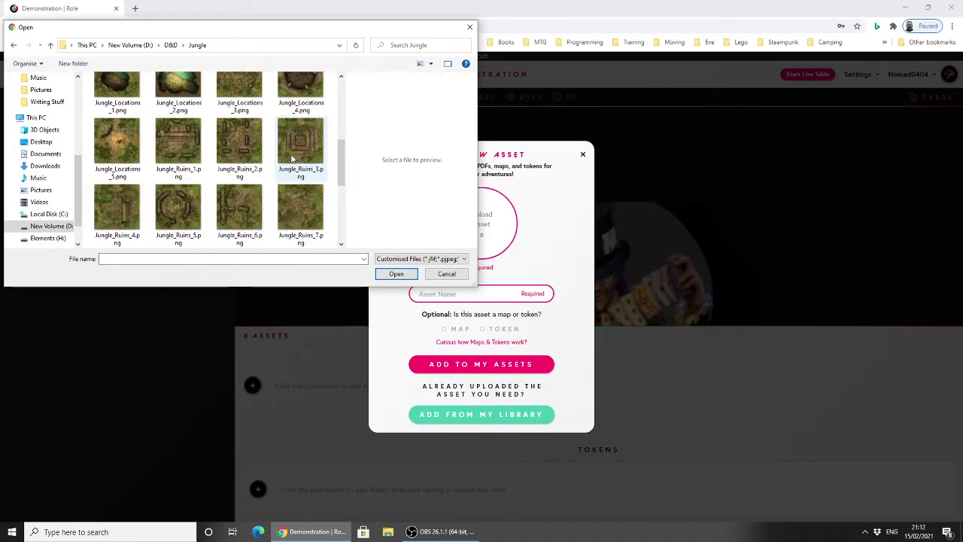
click(291, 158)
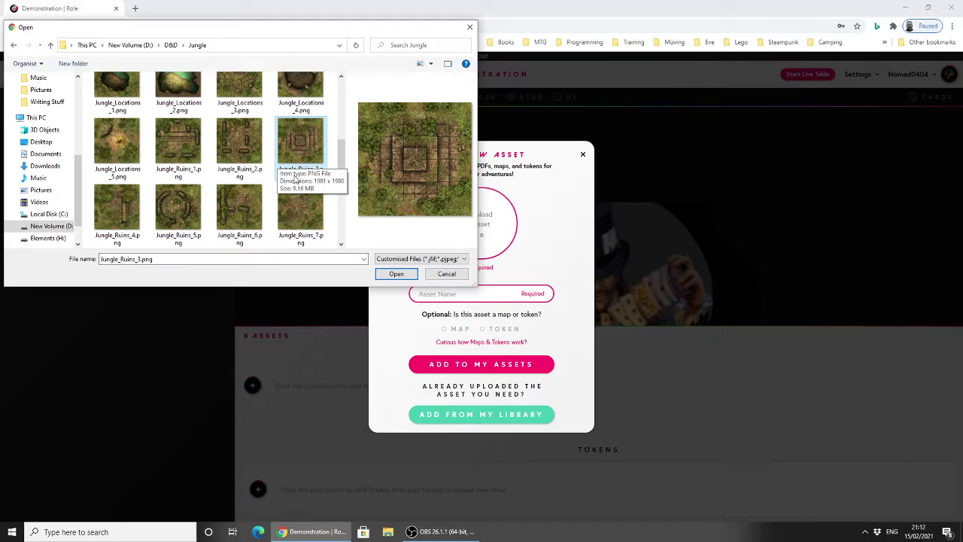
scroll(298, 179, down, 3)
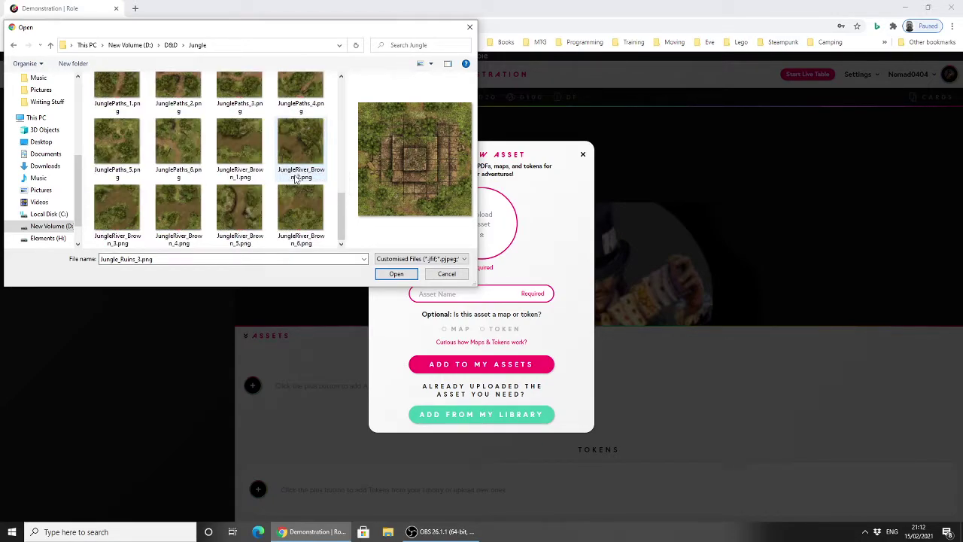
scroll(297, 179, up, 6)
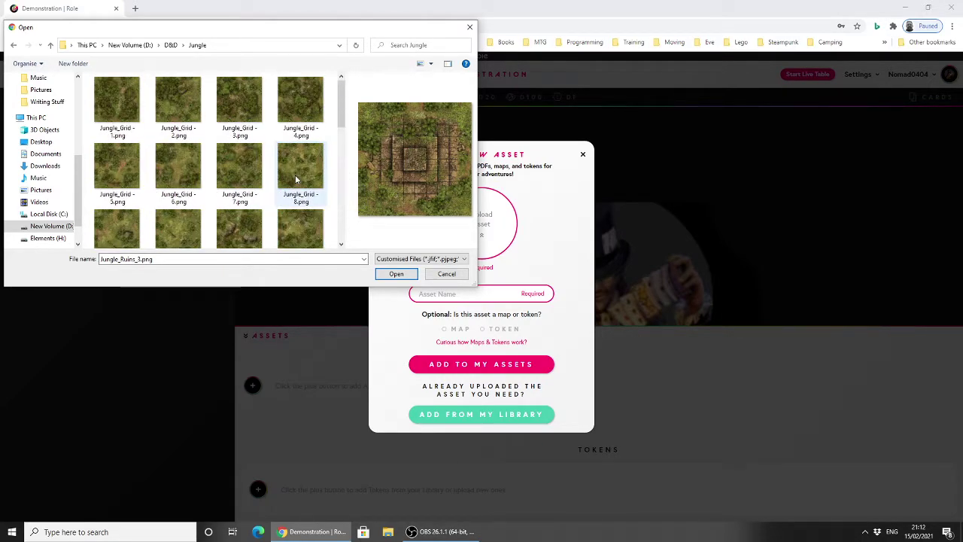
scroll(295, 175, down, 6)
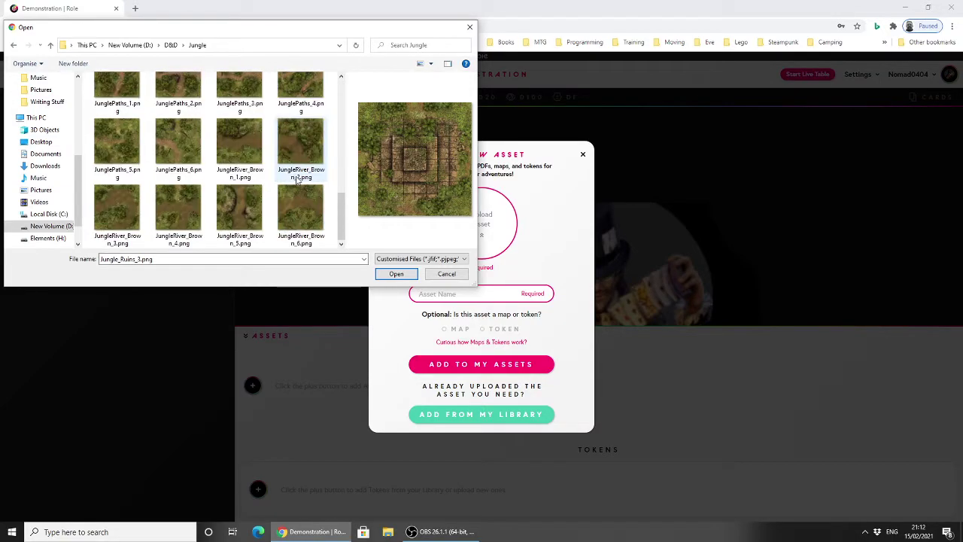
scroll(298, 179, up, 6)
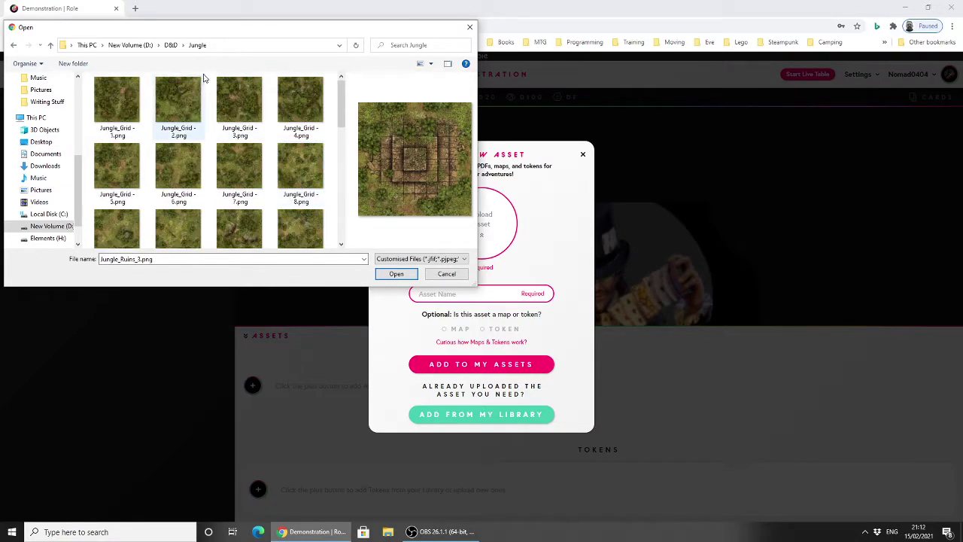
Step: Return to the D&D folder, show its contents as large icons and open the Keep folder
click(170, 45)
scroll(179, 175, down, 4)
scroll(181, 179, down, 1)
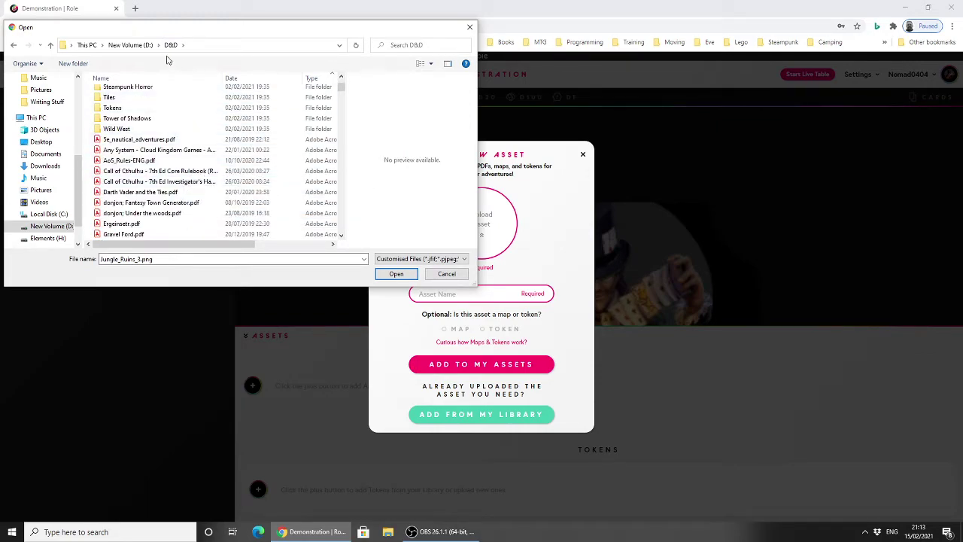
click(431, 64)
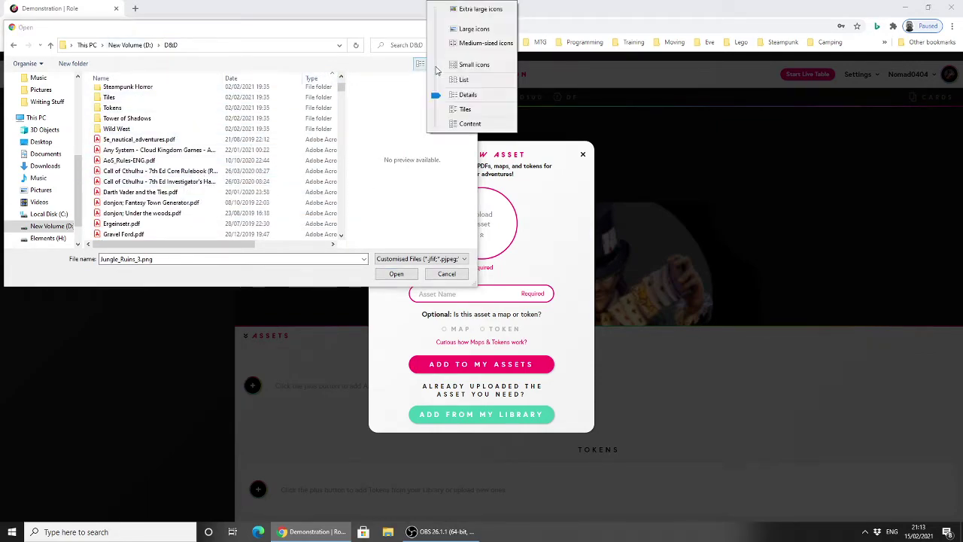
click(460, 30)
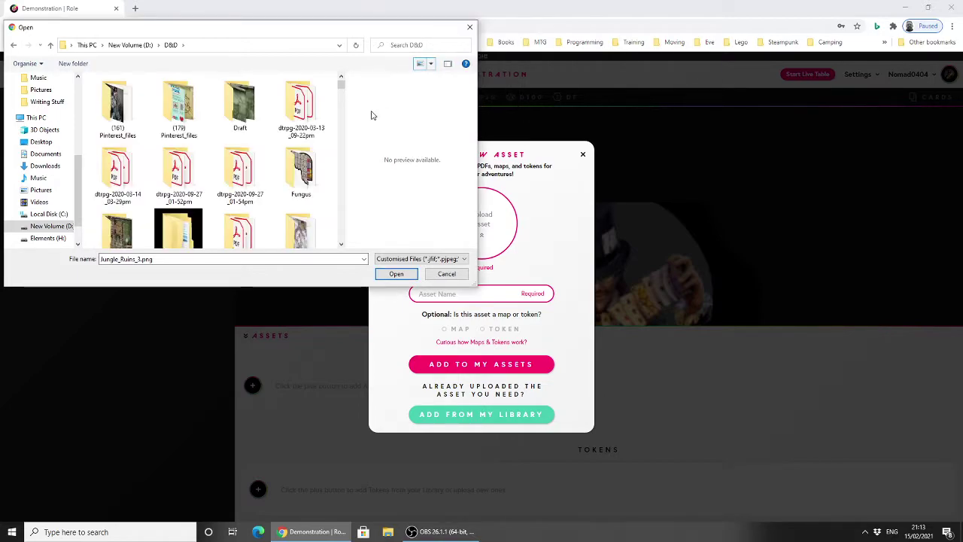
scroll(266, 160, down, 2)
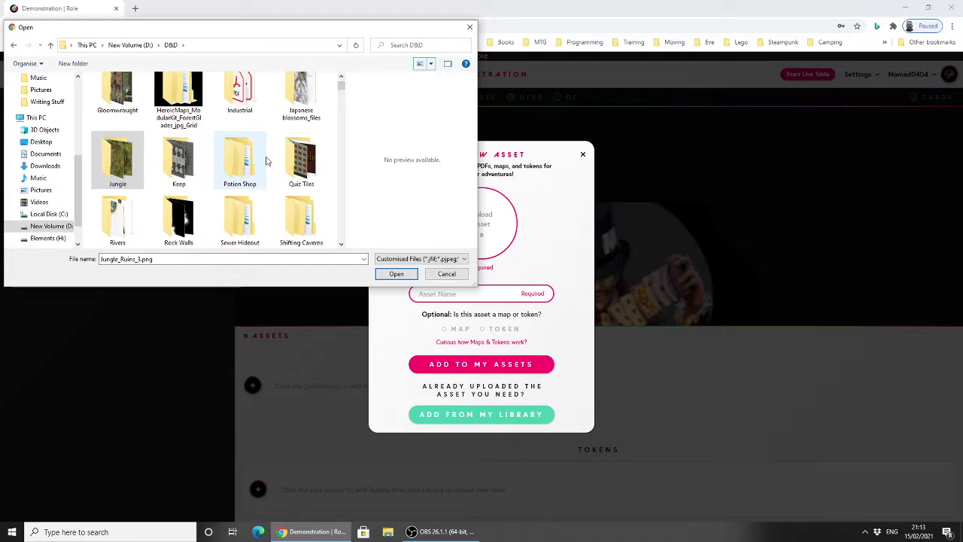
click(178, 161)
double_click(178, 160)
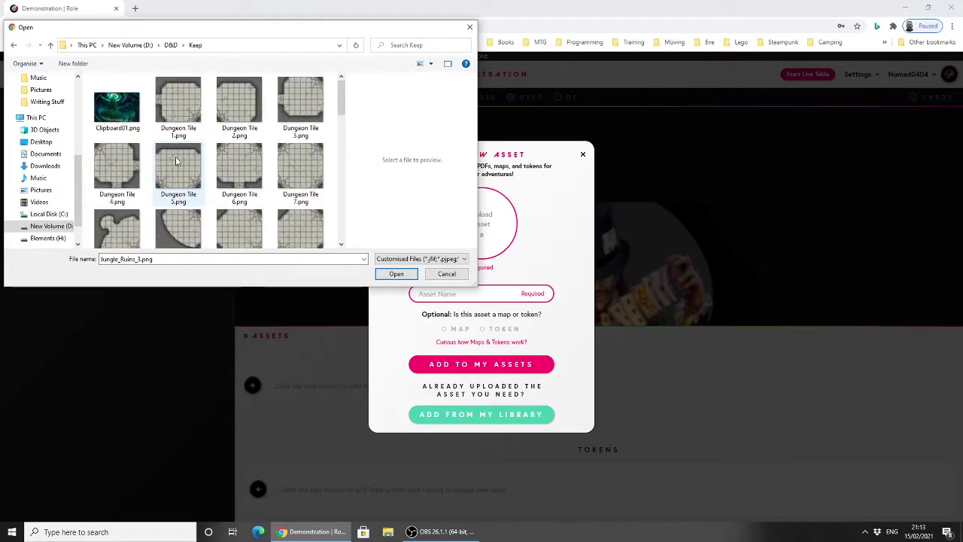
Step: Find the V3.jpg map image in the Keep folder and load it as the asset file
scroll(175, 160, down, 1)
scroll(176, 160, down, 3)
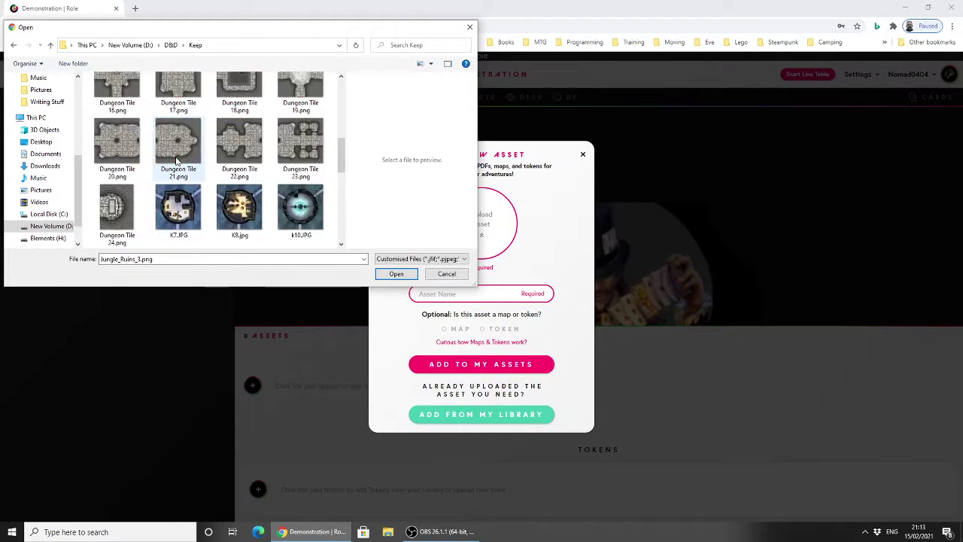
scroll(176, 160, down, 5)
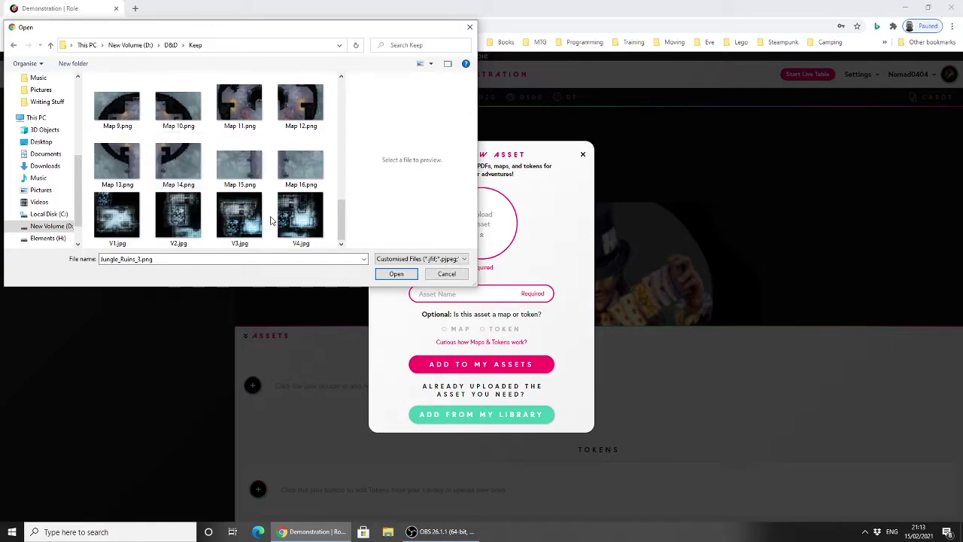
click(247, 219)
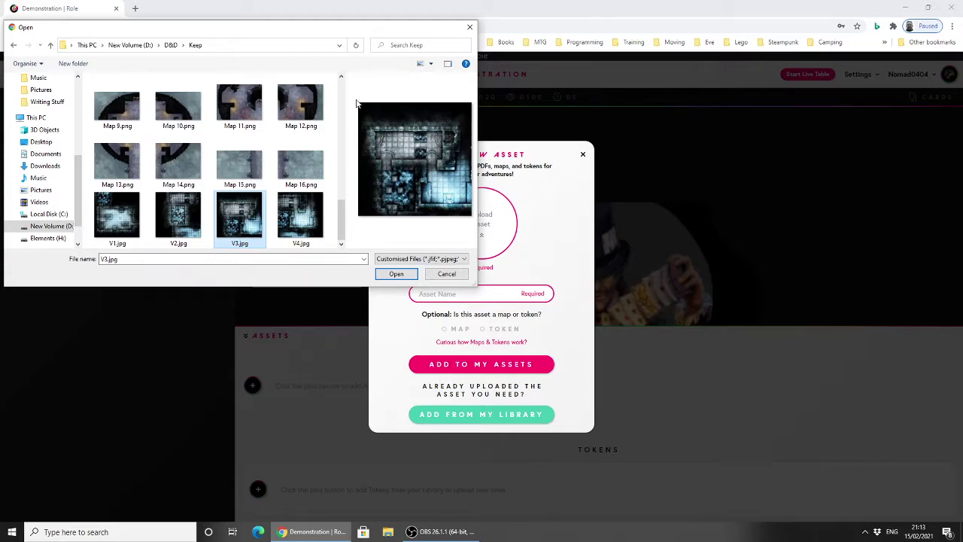
click(399, 274)
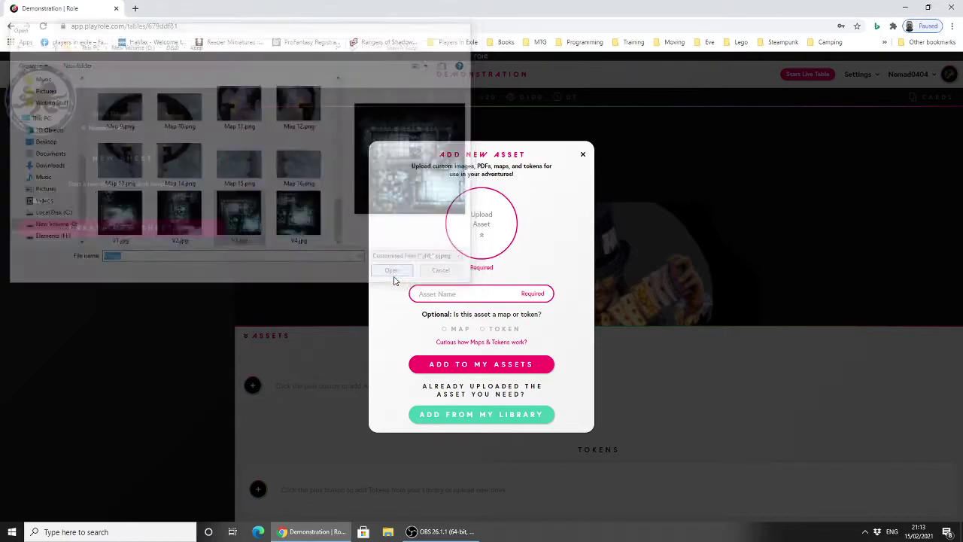
Step: Name the new asset "Dungeon Map" and add it to the table's assets
click(475, 287)
text(Dungeon Map)
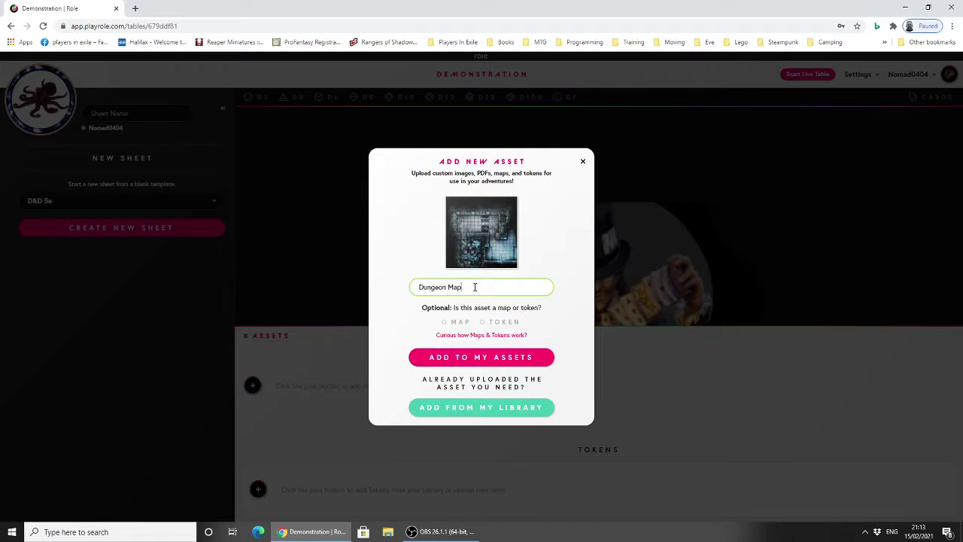
key(Return)
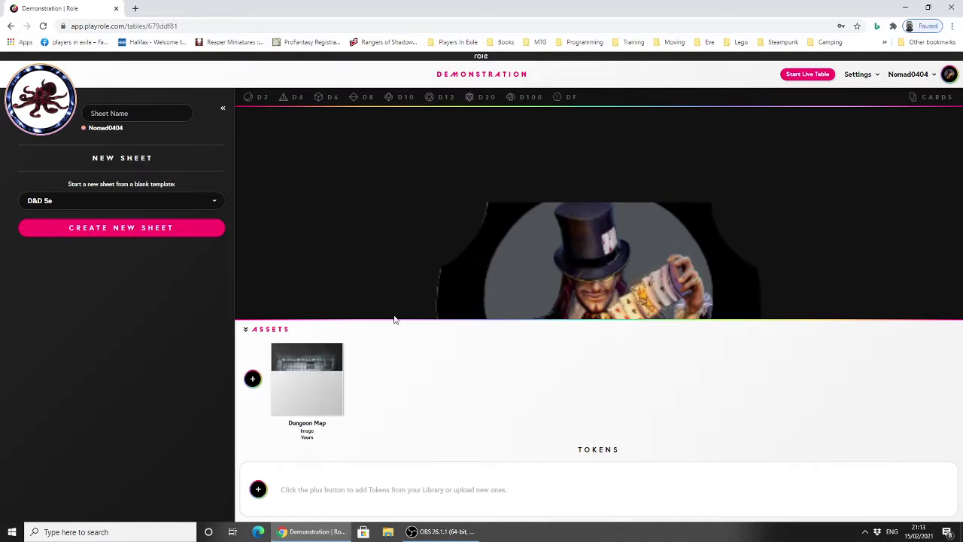
Step: Remove the Dungeon Map asset from the table and start choosing a file for a new asset
click(308, 388)
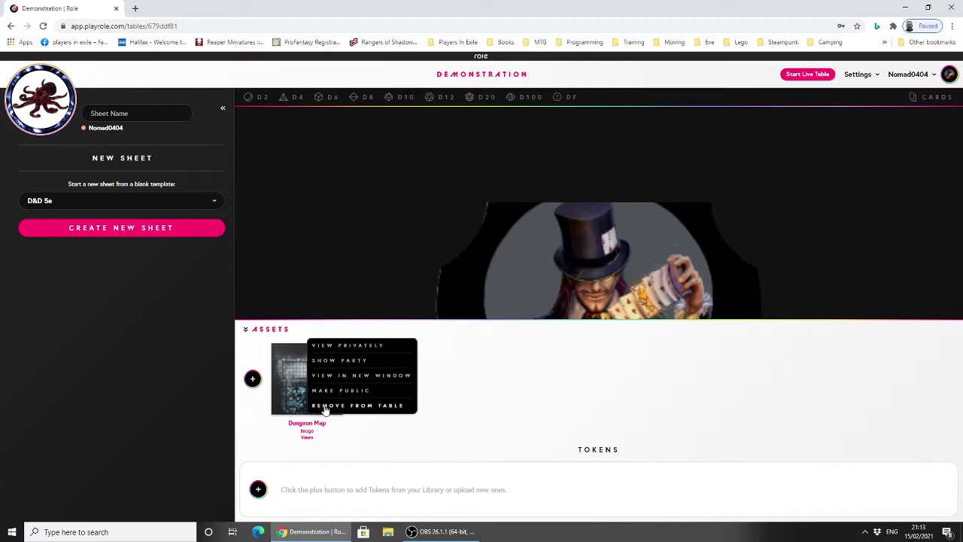
click(253, 386)
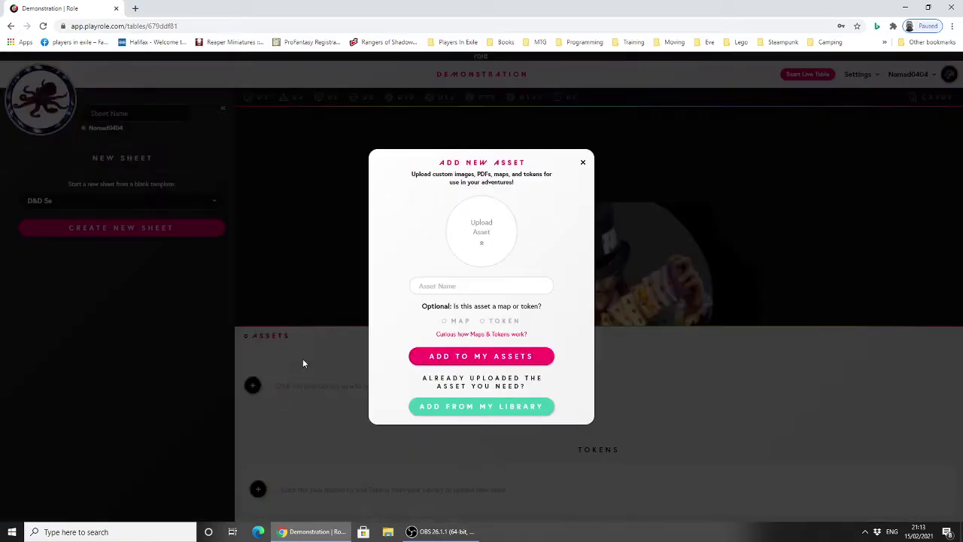
click(481, 231)
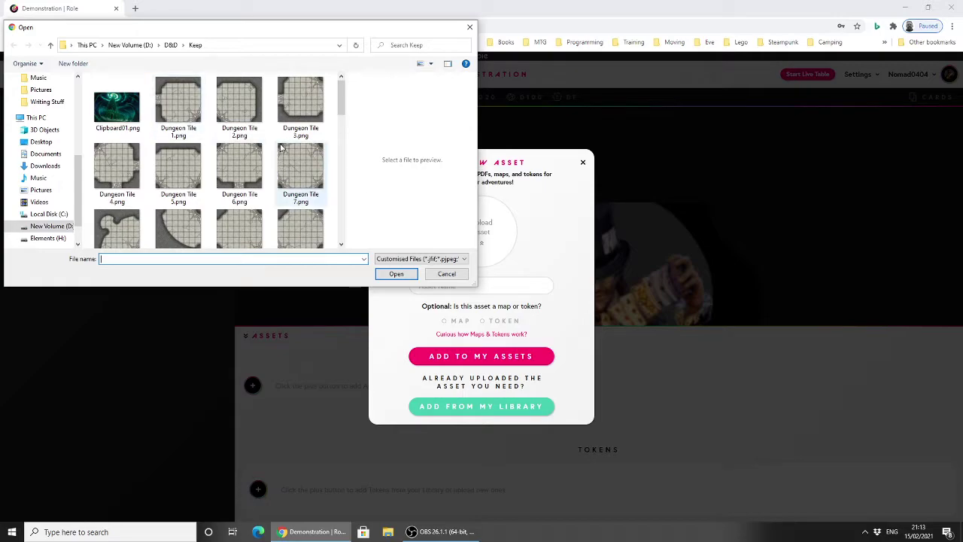
Step: Look through the map images in the Keep folder and in the Fungus folder under D&D
scroll(274, 166, down, 8)
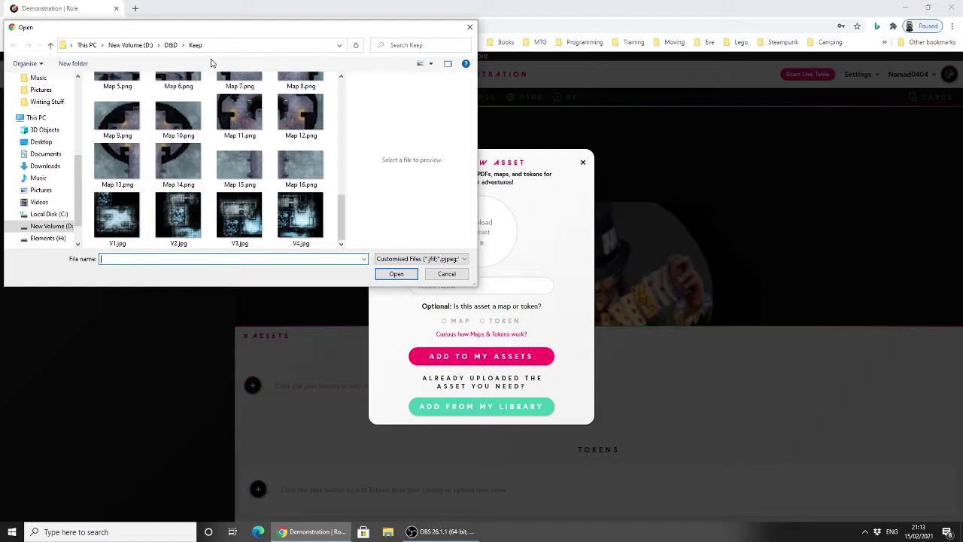
click(170, 45)
scroll(214, 167, down, 1)
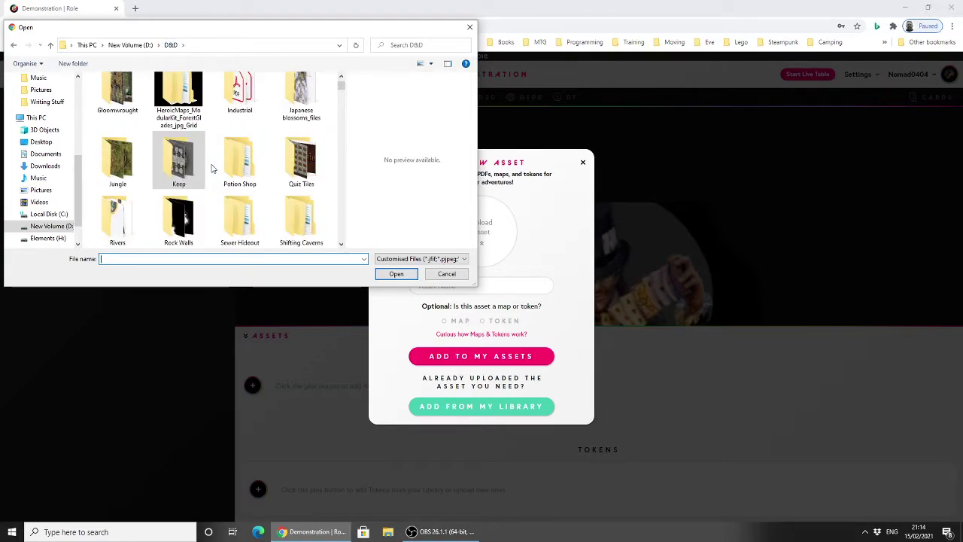
scroll(214, 167, down, 3)
scroll(213, 165, up, 5)
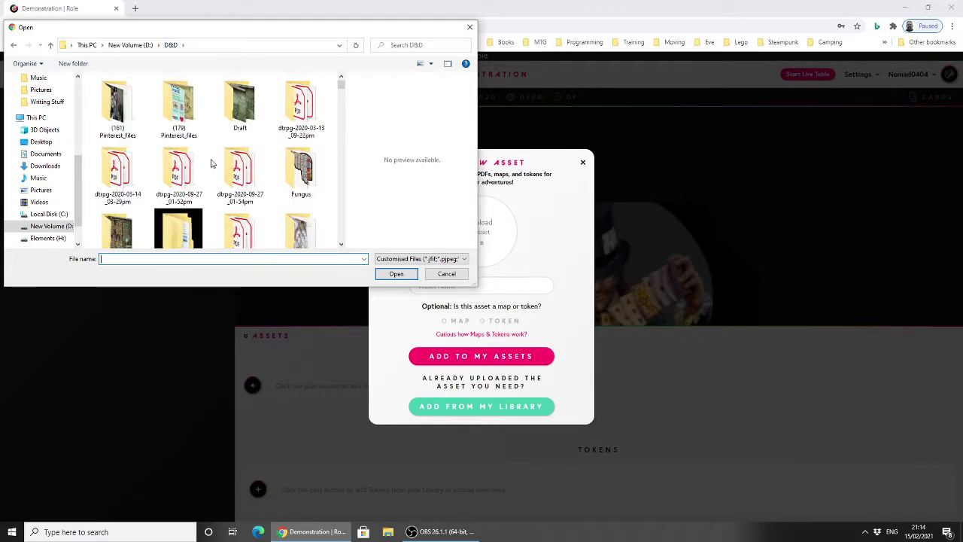
click(240, 105)
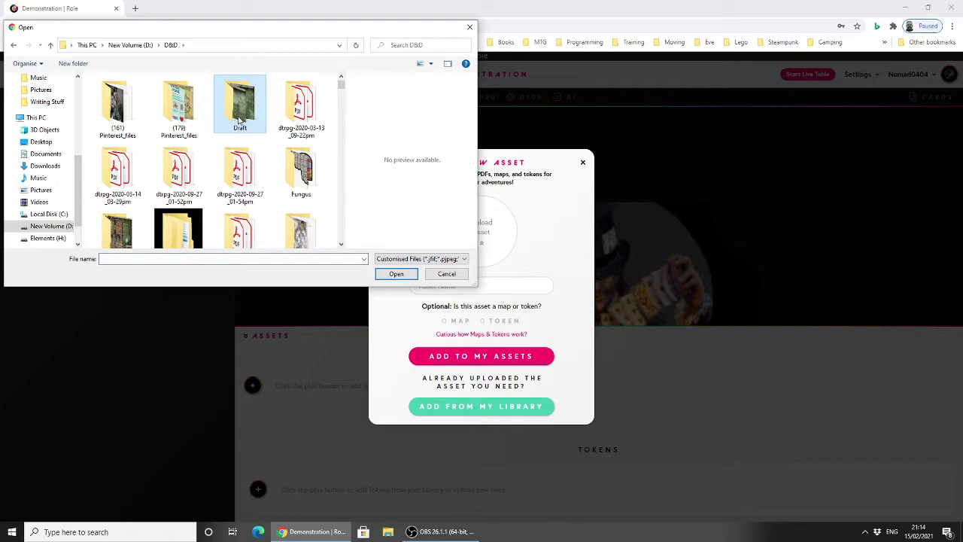
double_click(300, 170)
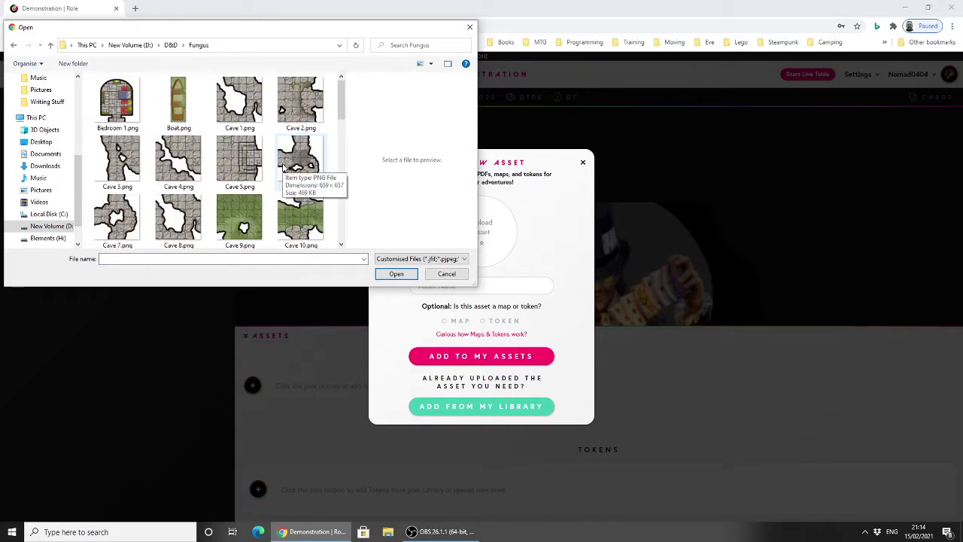
scroll(283, 167, down, 10)
scroll(280, 169, up, 10)
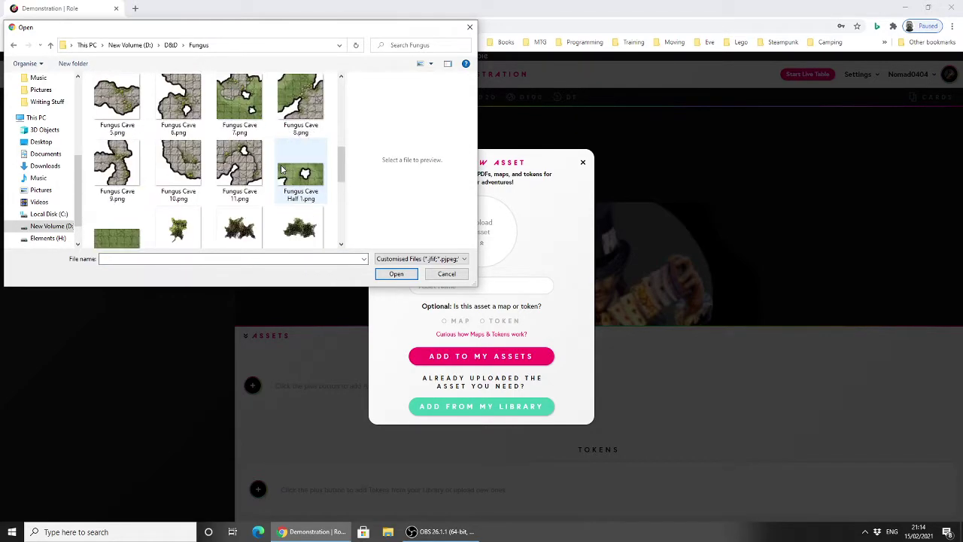
Step: Return to the D&D folder and look through its subfolders for another source of maps
click(171, 45)
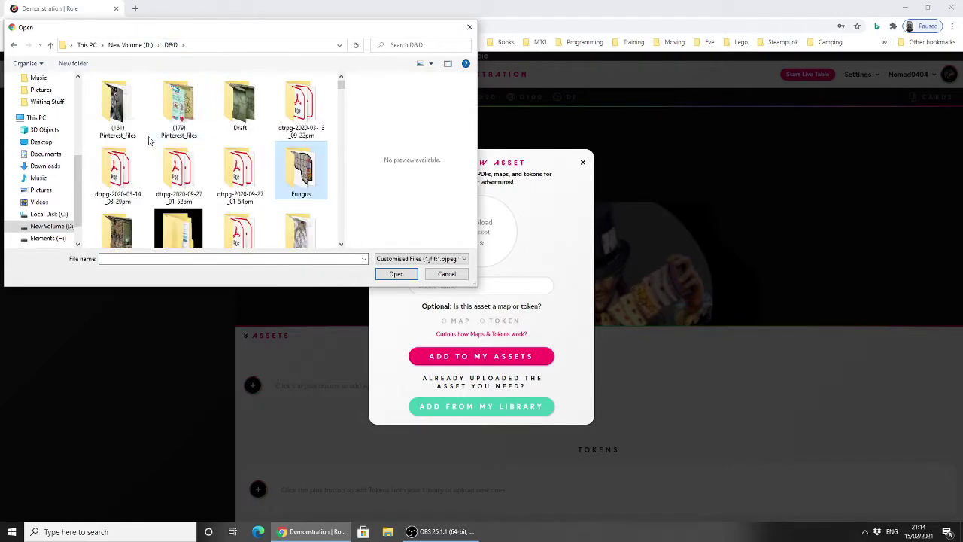
scroll(162, 152, down, 3)
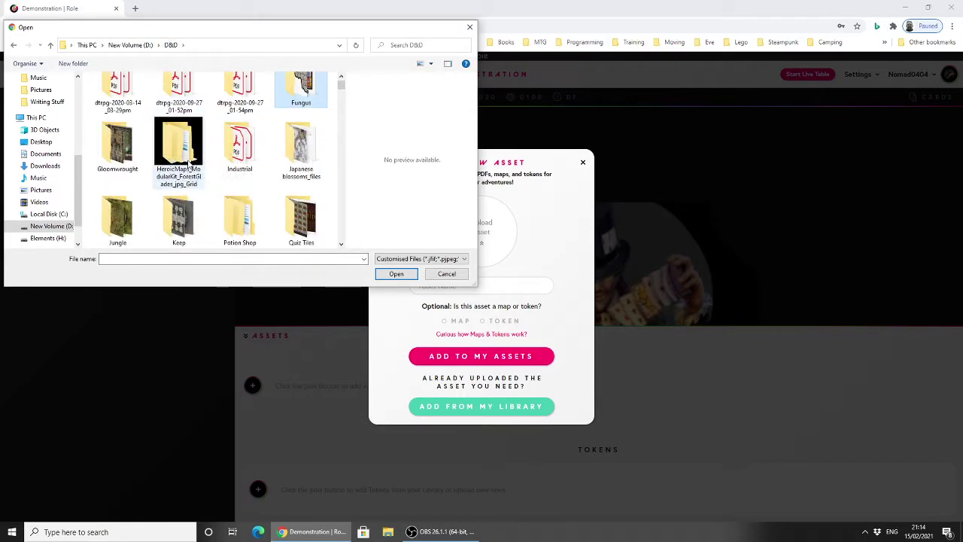
scroll(196, 173, down, 1)
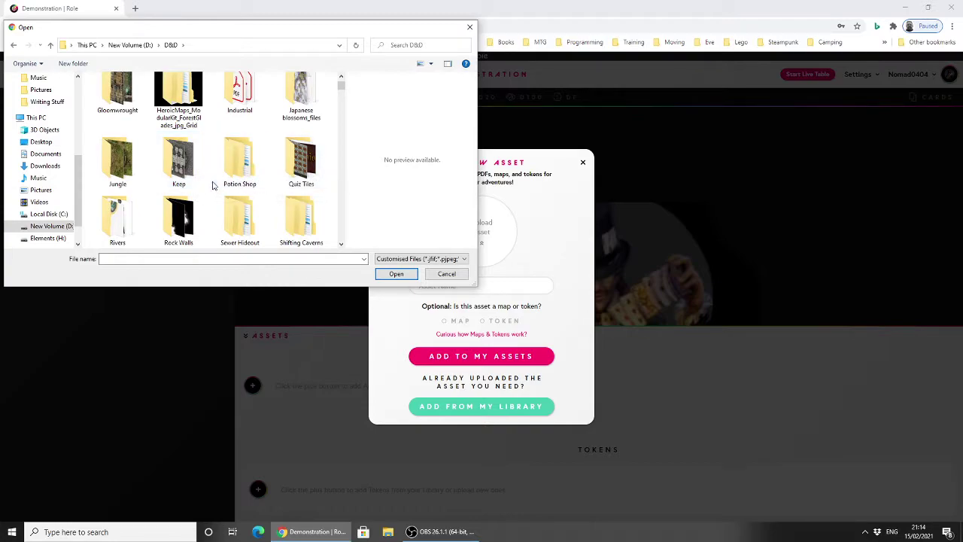
scroll(218, 184, down, 1)
scroll(204, 186, down, 1)
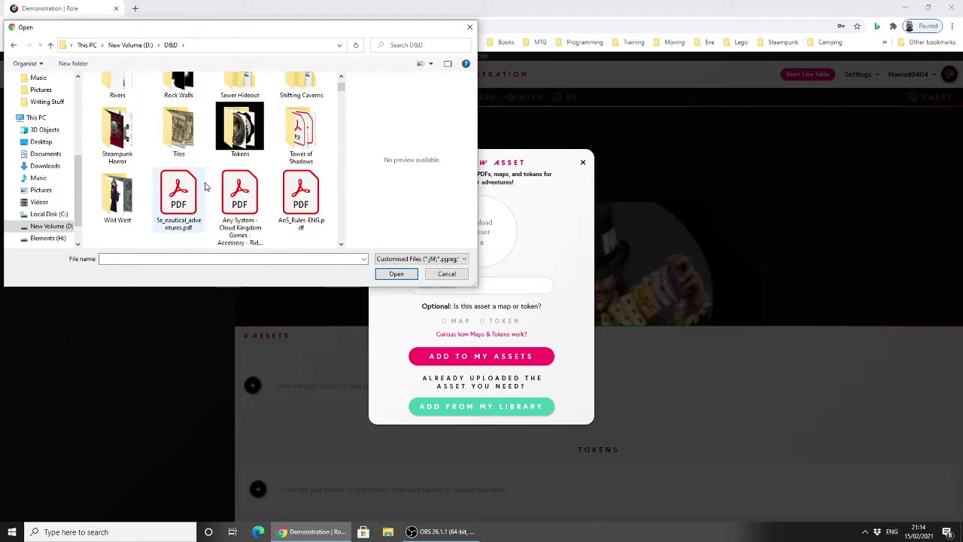
scroll(204, 186, up, 5)
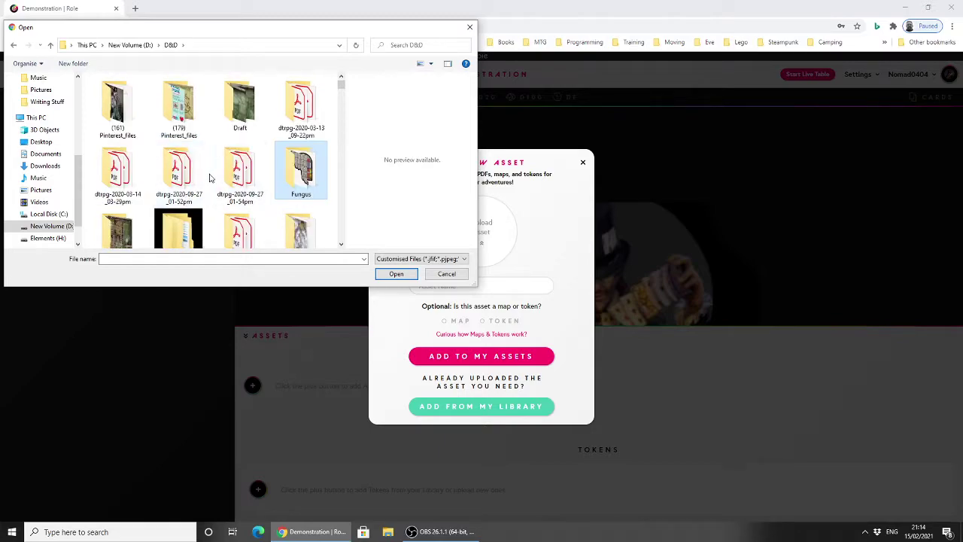
Step: Open the Jungle folder and load Jungle_Ruins_3.png as the new asset's file
scroll(209, 179, down, 1)
scroll(211, 179, down, 1)
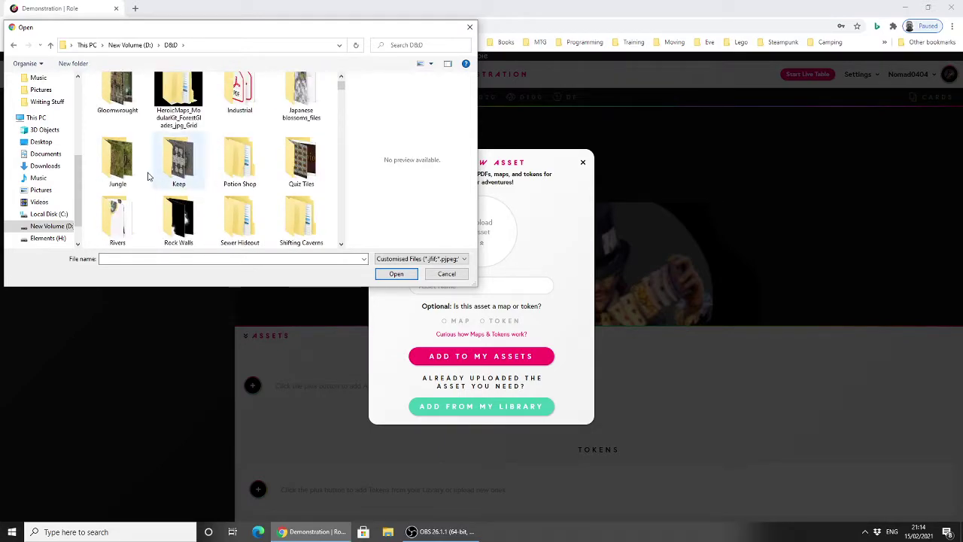
double_click(127, 163)
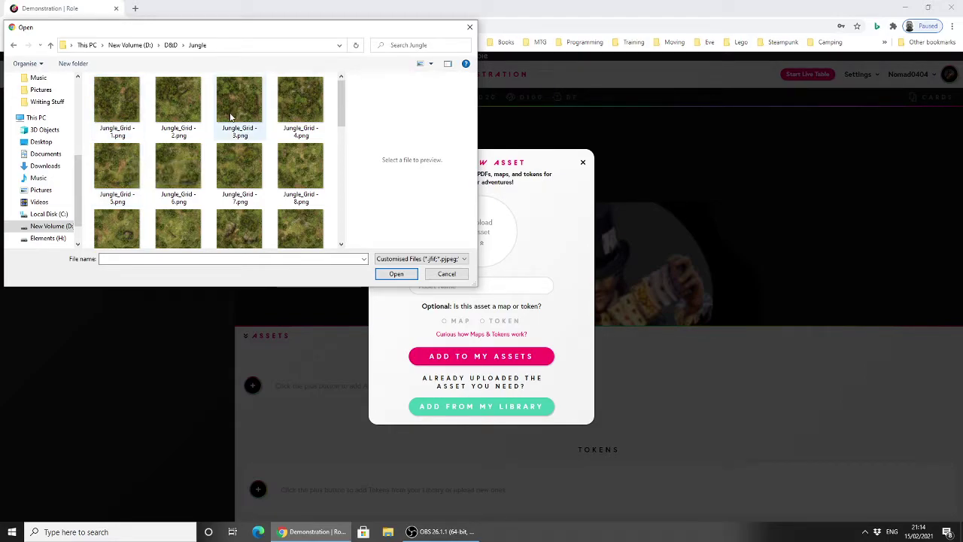
scroll(233, 129, down, 2)
scroll(233, 125, down, 1)
click(300, 143)
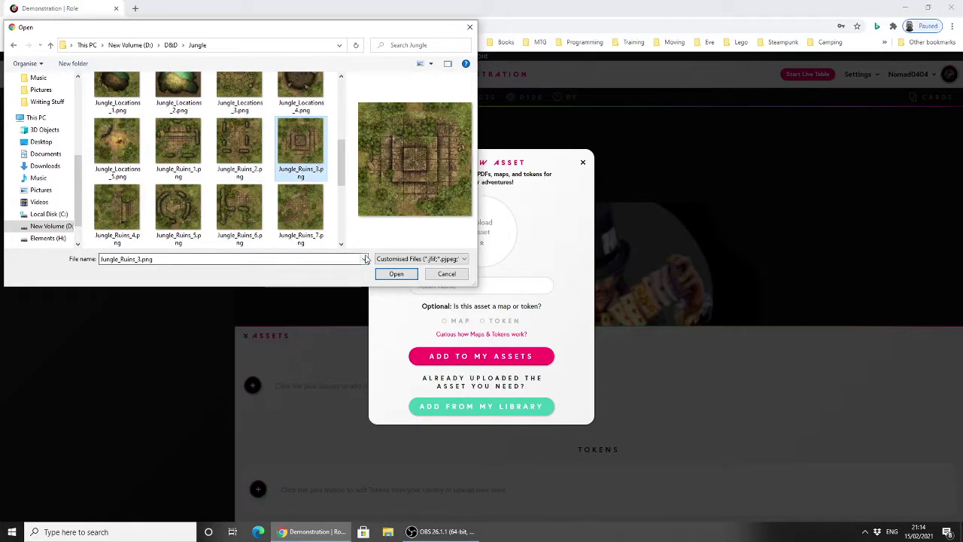
click(396, 274)
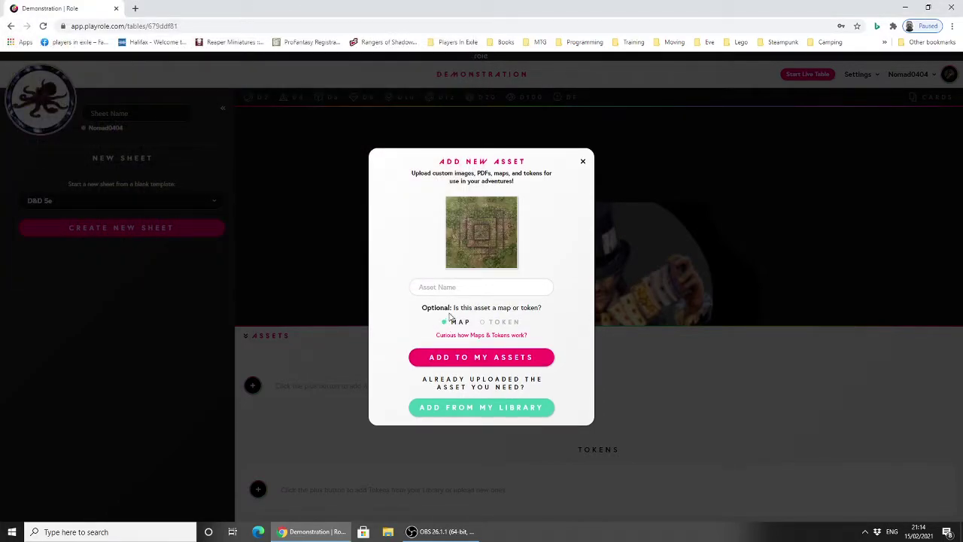
Step: Add the image to the table's assets as a map named "Jungle ruins", sized 10 by 10 tiles
text(Jungle ruins)
click(473, 364)
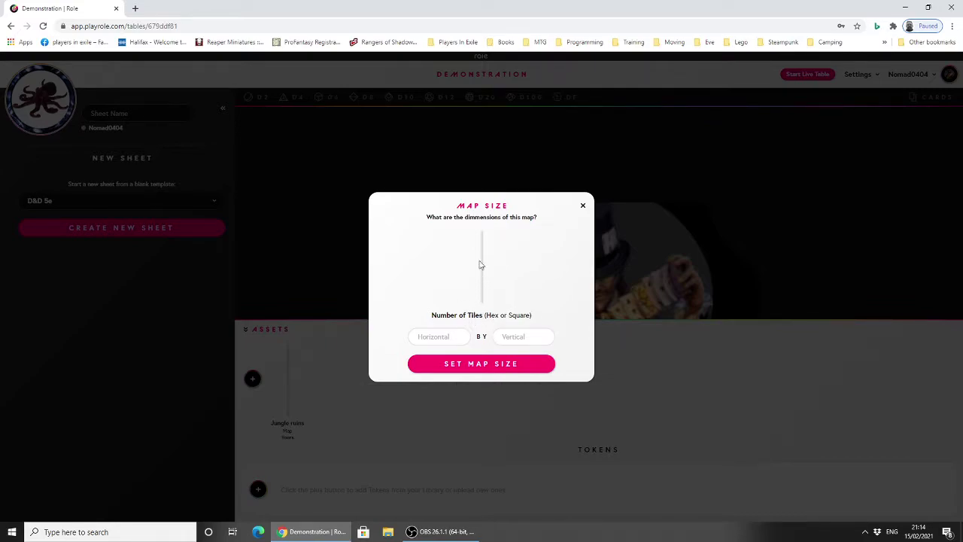
click(441, 339)
text(10)
click(498, 340)
text(10)
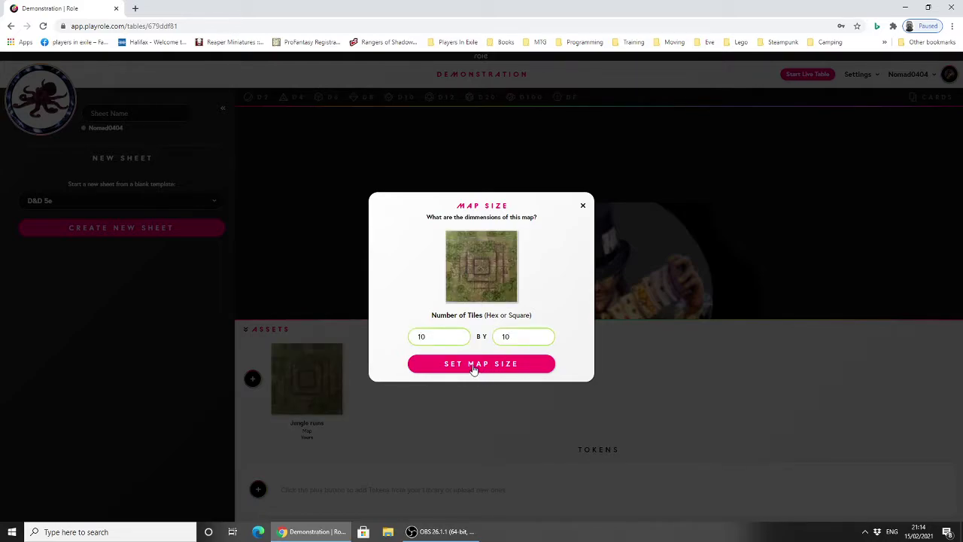
click(476, 367)
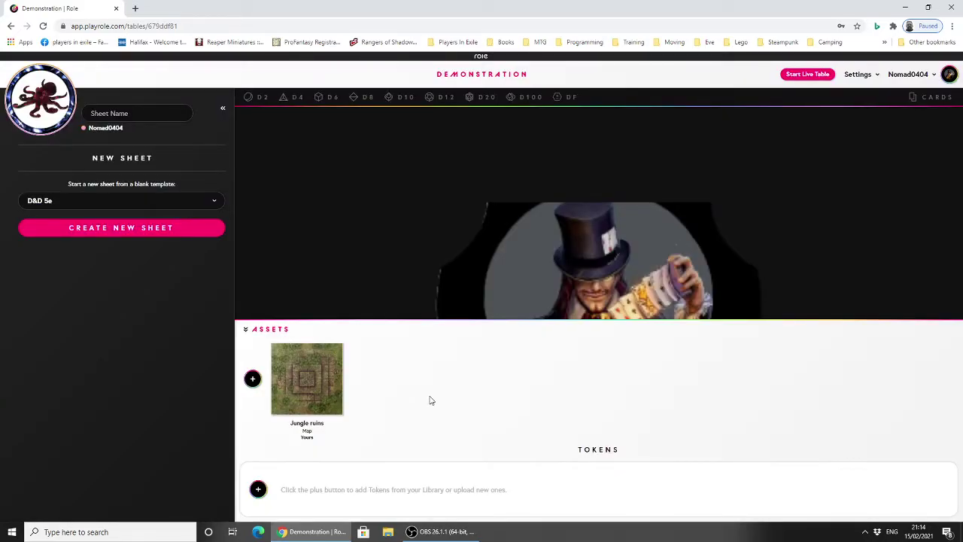
Step: Show the Jungle ruins map to the party on the table
drag(307, 399, 432, 265)
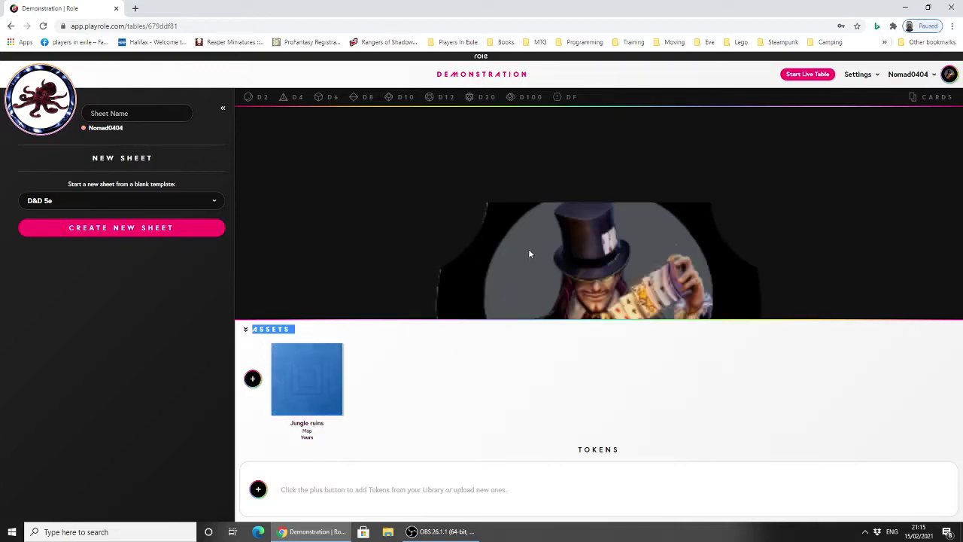
drag(314, 393, 554, 211)
click(312, 370)
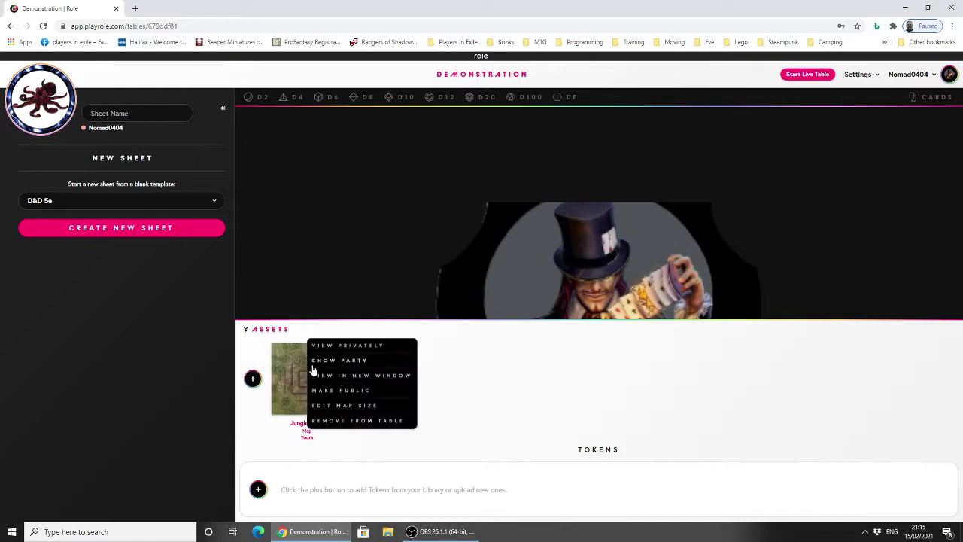
click(340, 361)
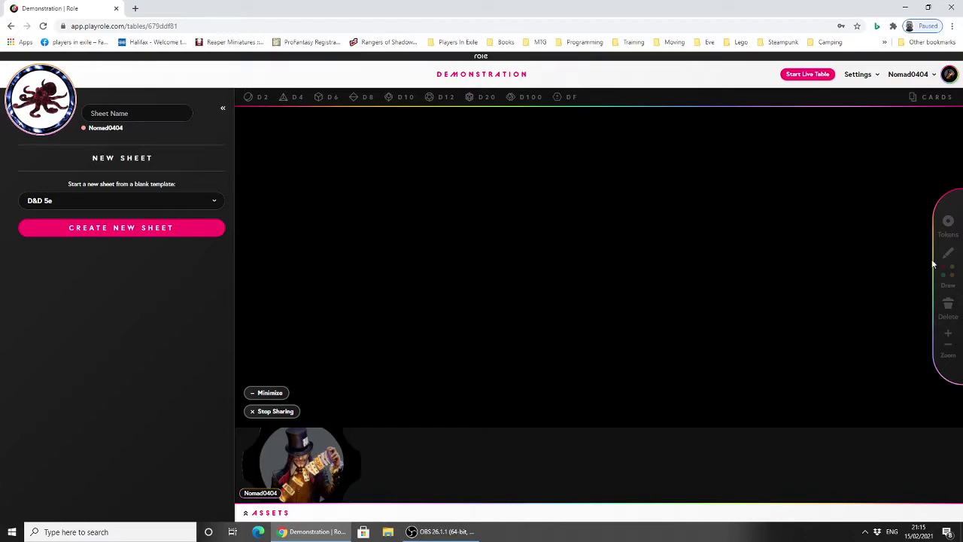
Step: Keep the assets area collapsed and zoom out the shared map to fit it entirely in the table view
click(312, 512)
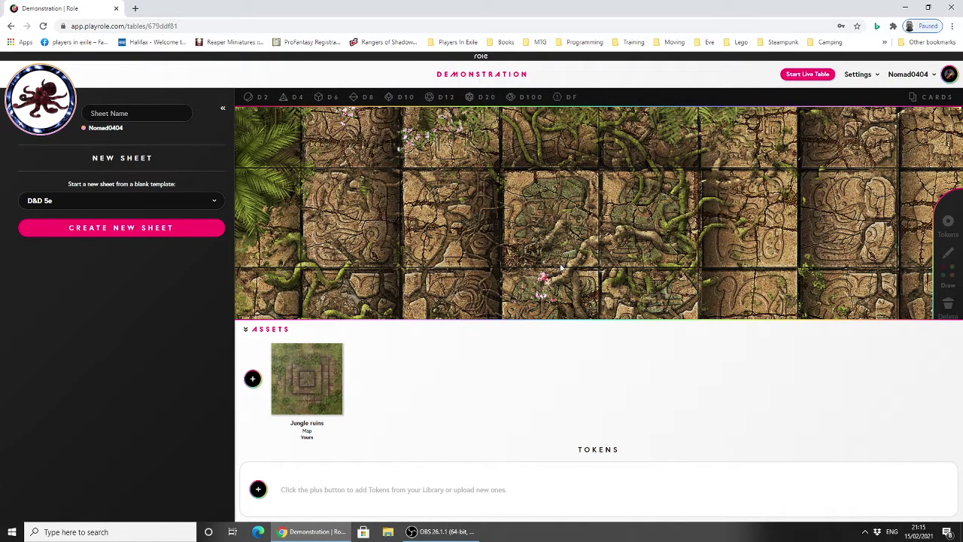
click(245, 329)
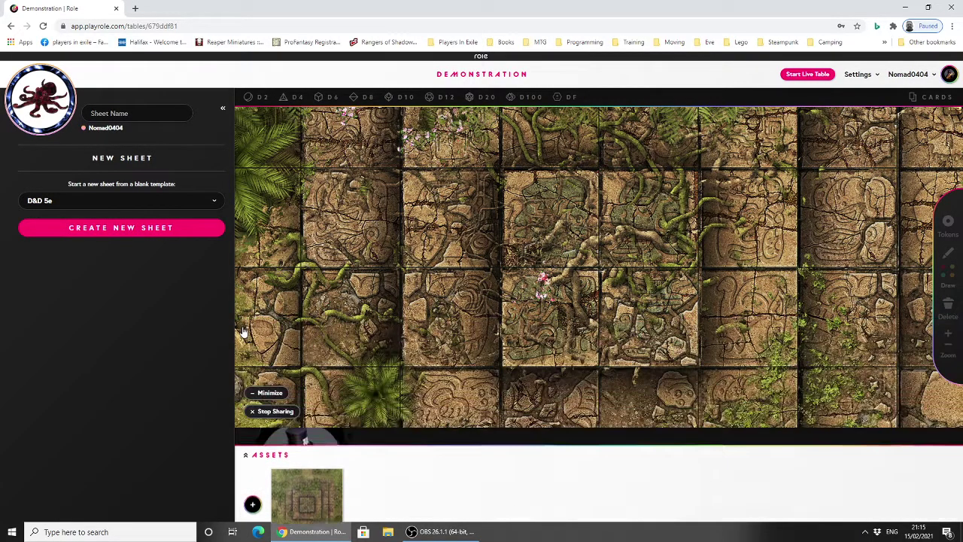
click(949, 344)
click(949, 345)
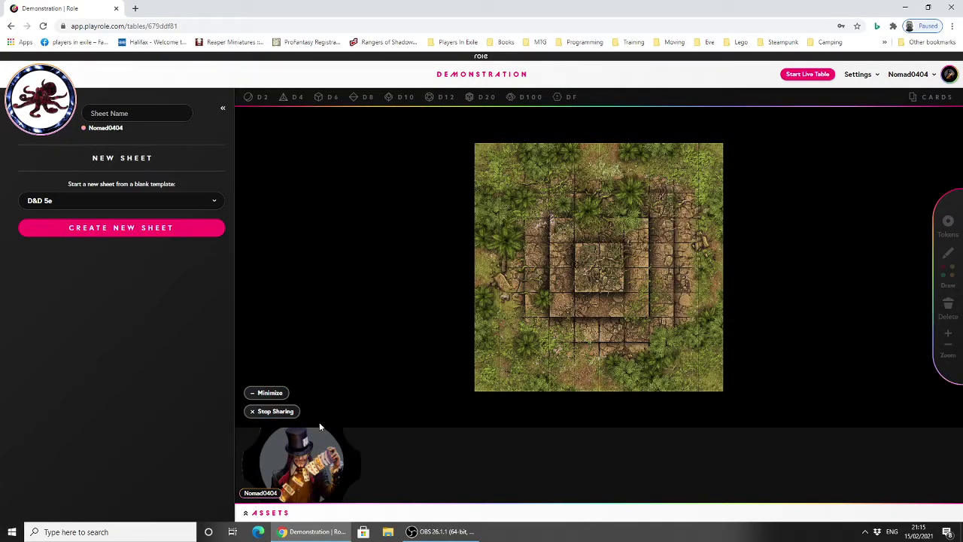
Step: Start adding a new token to the table and look through the Jungle folder for its image file
click(248, 515)
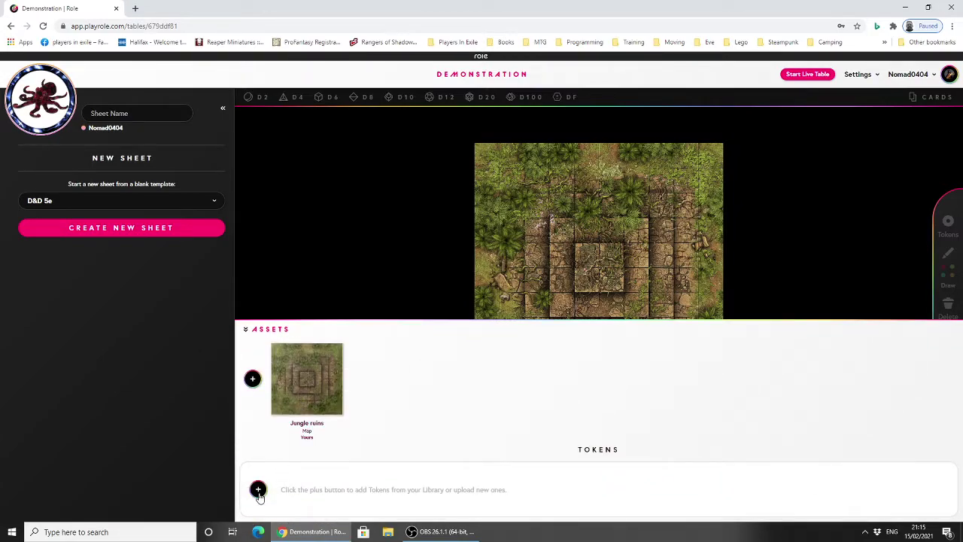
click(258, 490)
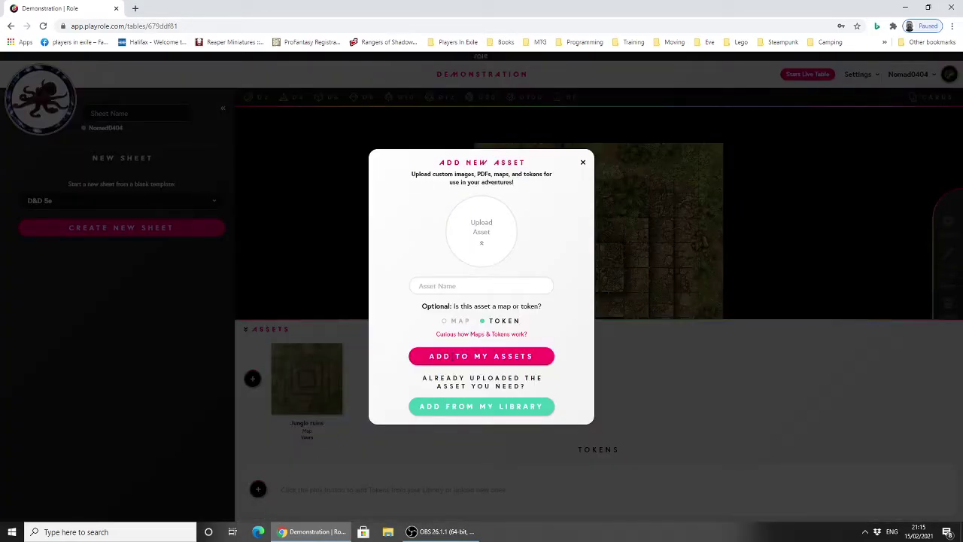
click(489, 228)
scroll(313, 132, down, 6)
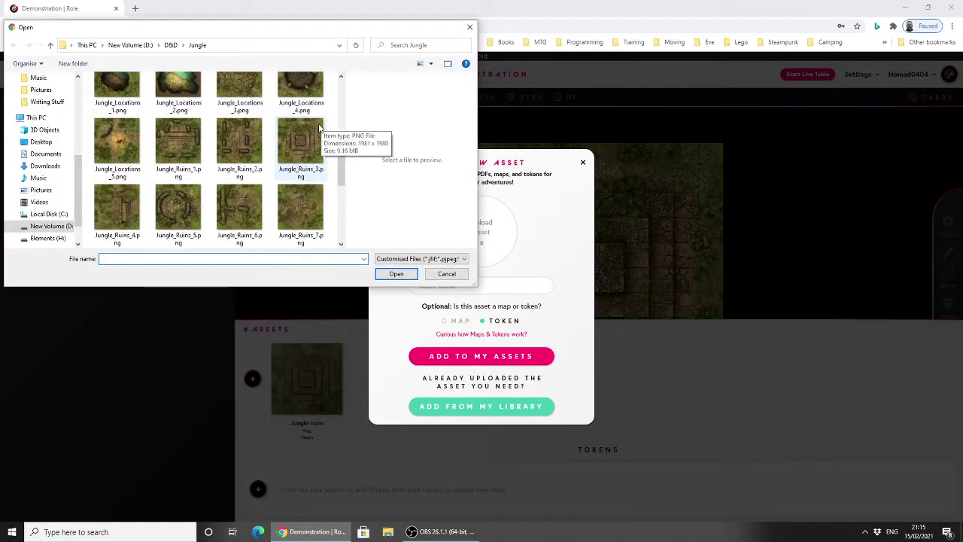
scroll(148, 127, up, 8)
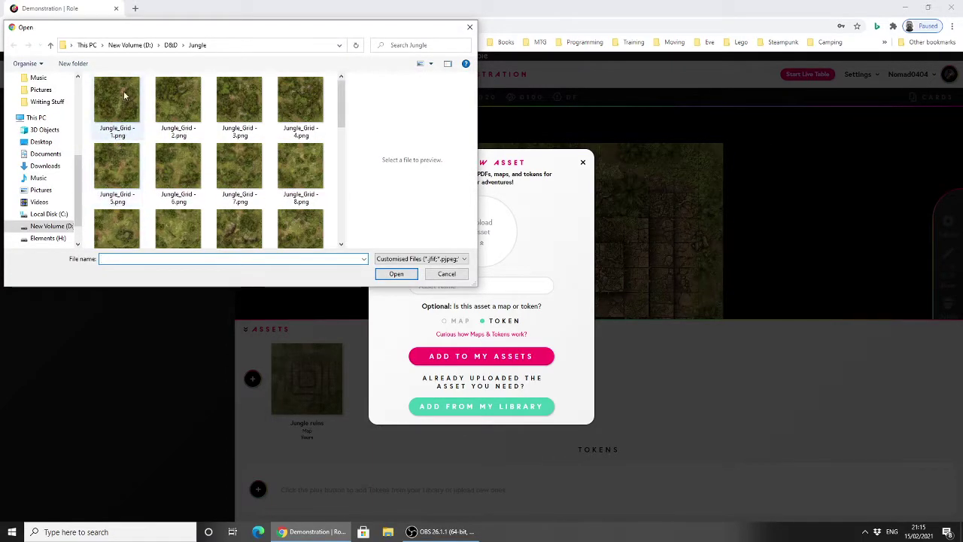
Step: Choose Astra.png from the Tokens folder in D&D as the new token's image
click(169, 47)
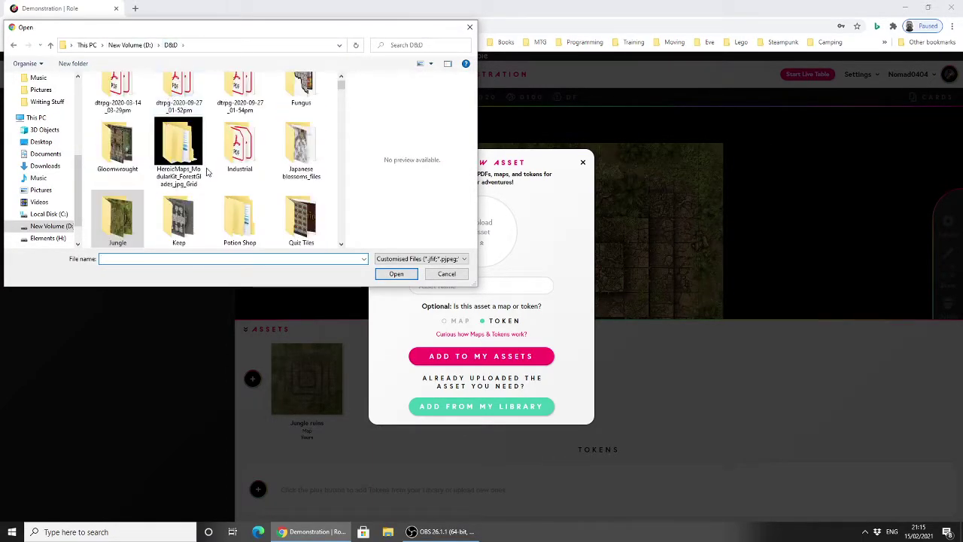
scroll(154, 90, up, 3)
scroll(175, 170, down, 4)
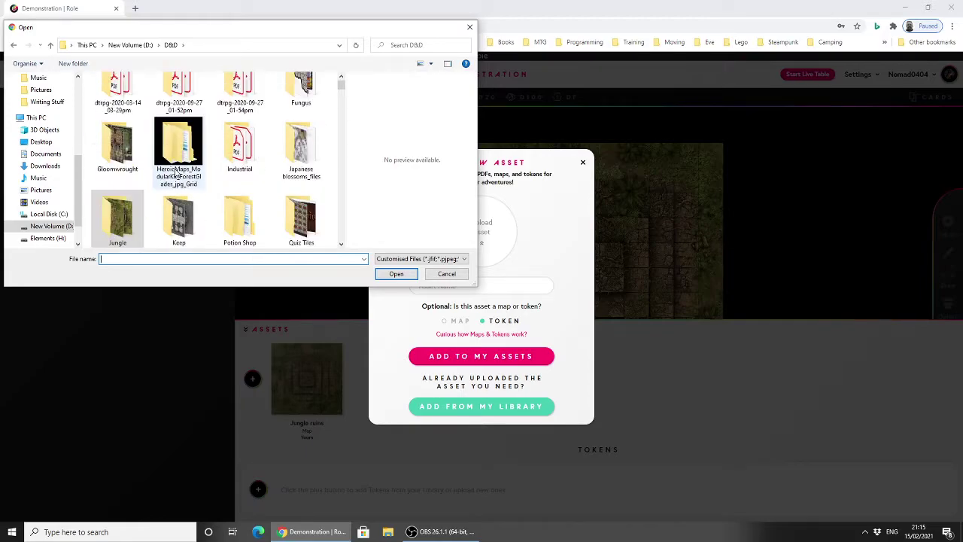
scroll(175, 171, down, 2)
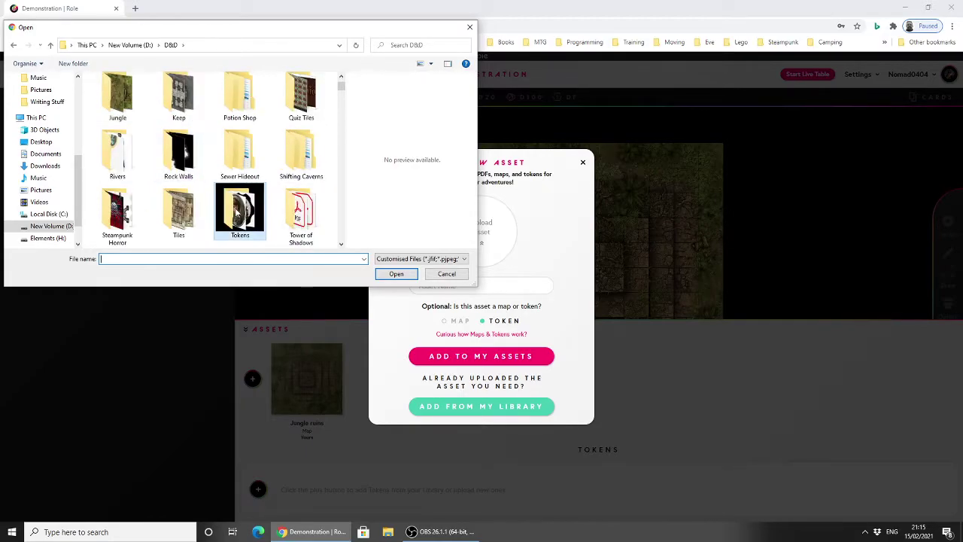
double_click(239, 210)
scroll(242, 188, down, 3)
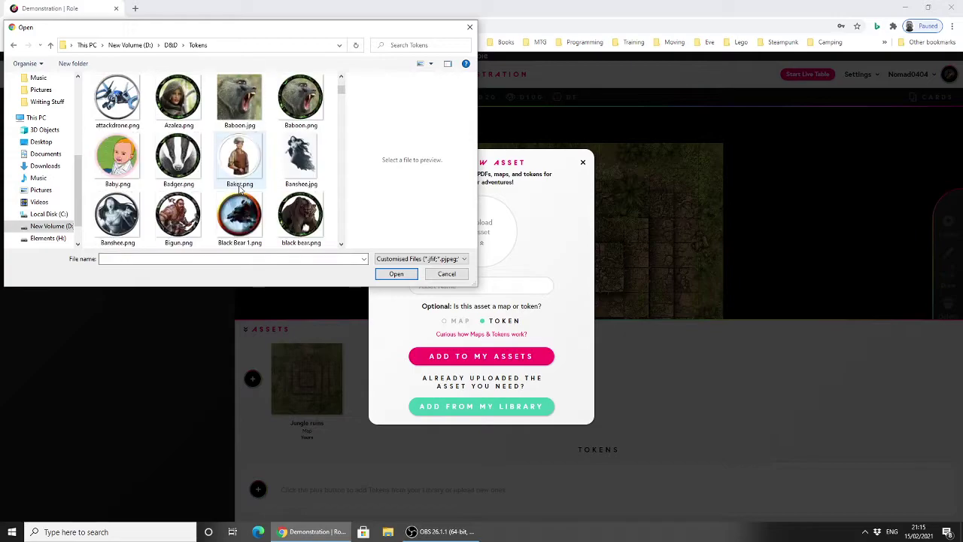
scroll(241, 189, up, 3)
click(301, 174)
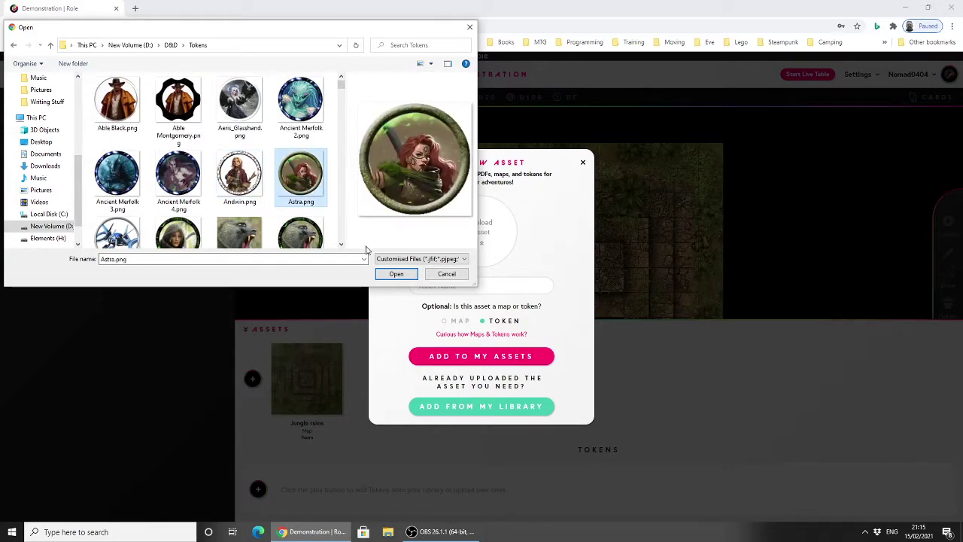
click(395, 274)
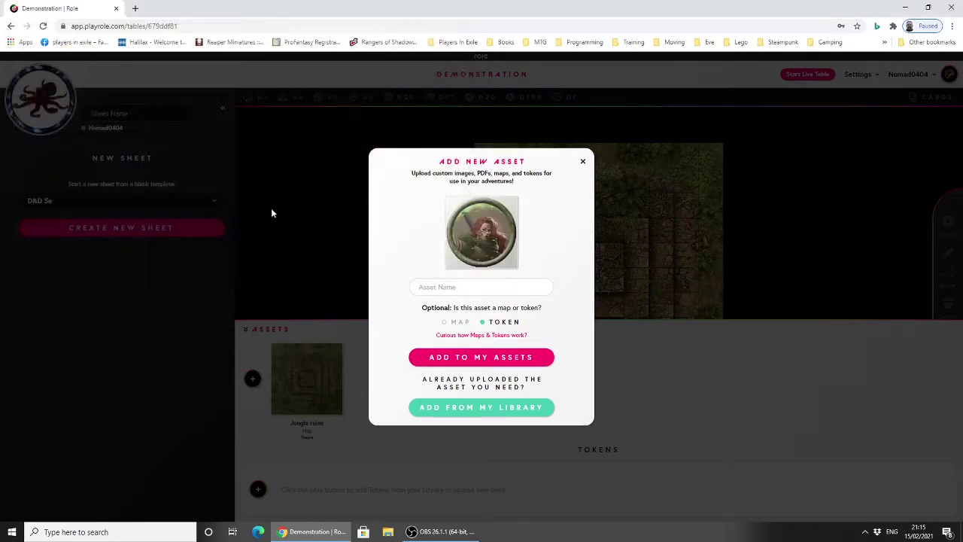
Step: Name the new token "Astra" and add it to the table's assets
click(476, 358)
click(454, 287)
text(Ast)
key(BackSpace)
key(BackSpace)
text(stra)
key(Return)
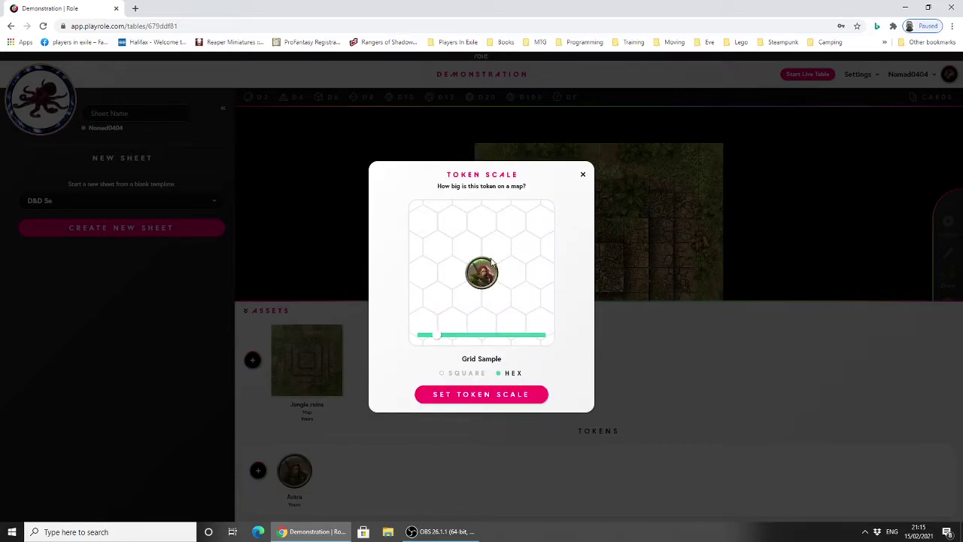
Step: Preview the Astra token on a square grid and set its scale to one grid square
click(450, 373)
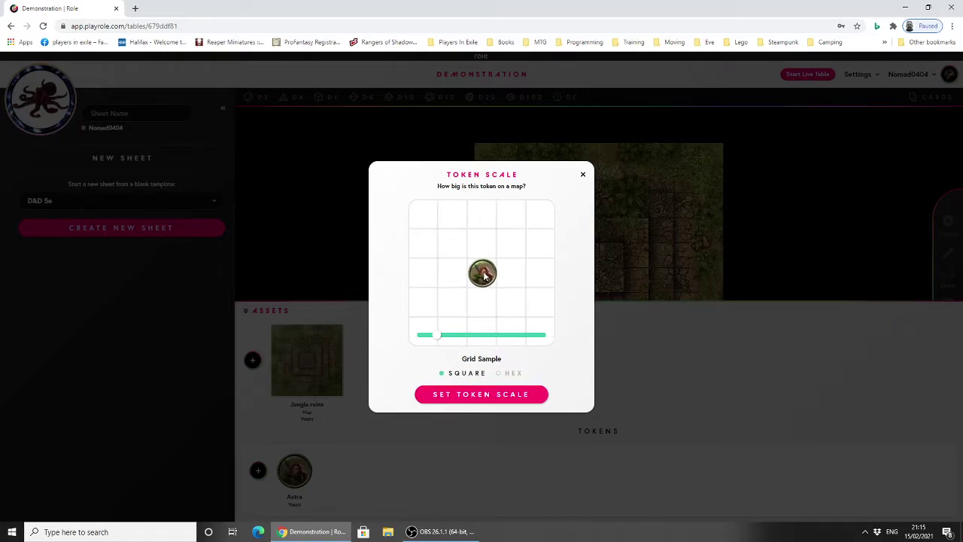
drag(482, 270, 484, 273)
click(466, 396)
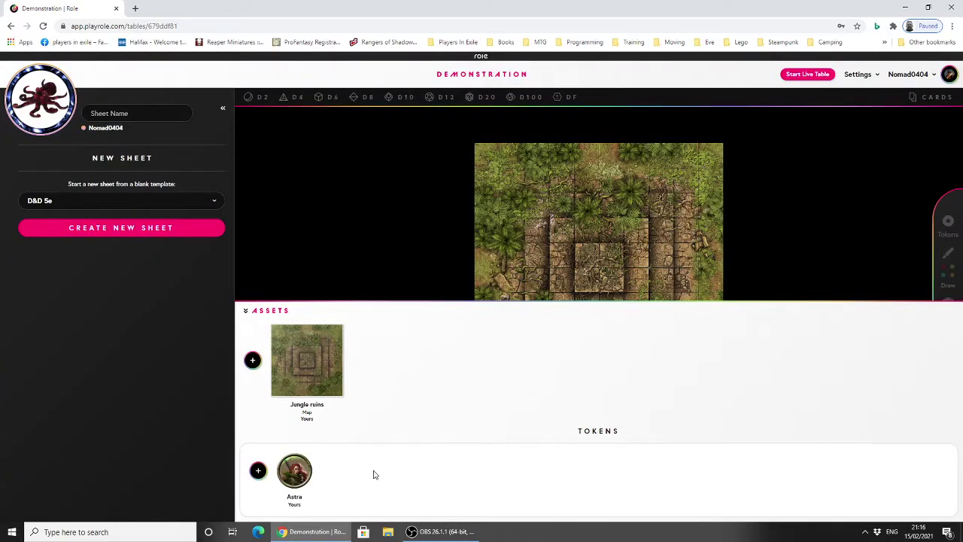
Step: Look at the Astra token's options and try to place it on the map straight from the assets list
right_click(283, 482)
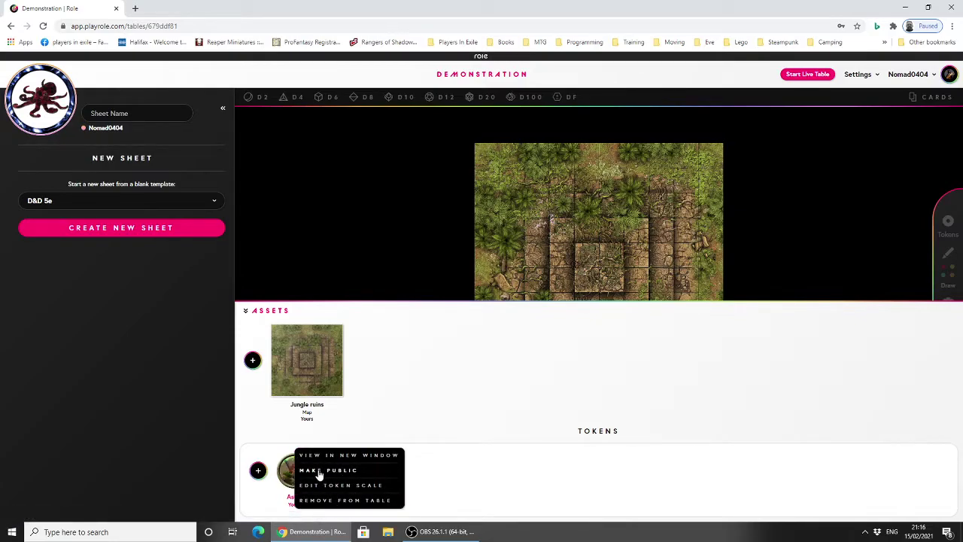
click(289, 475)
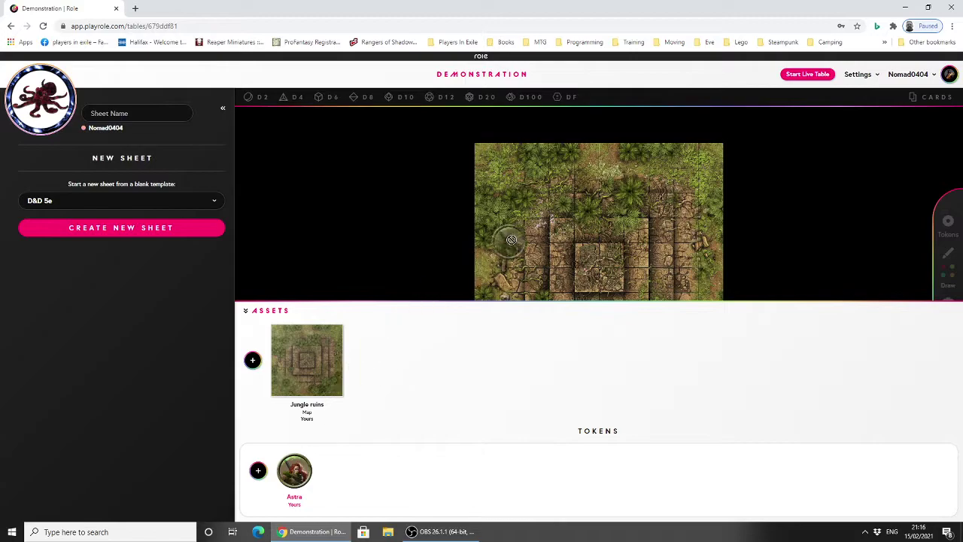
right_click(293, 477)
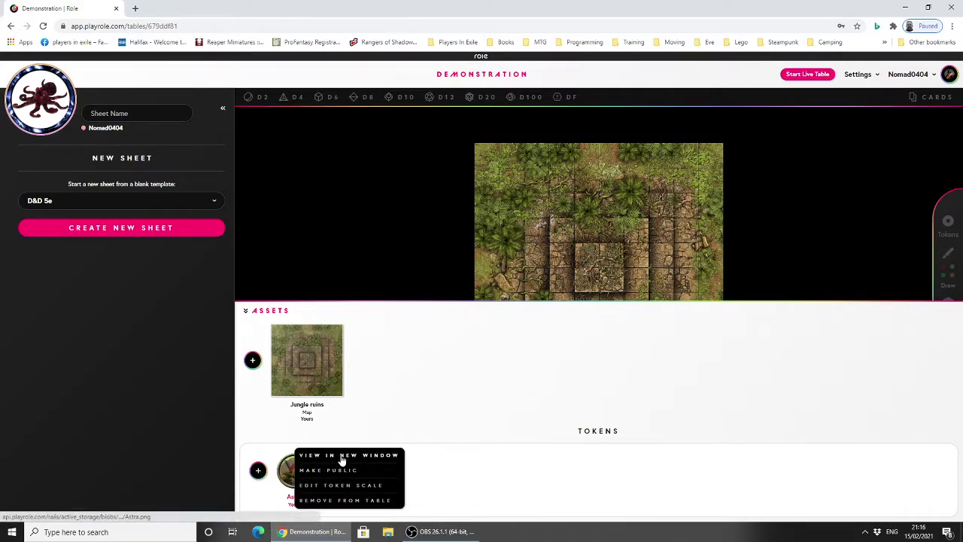
click(844, 240)
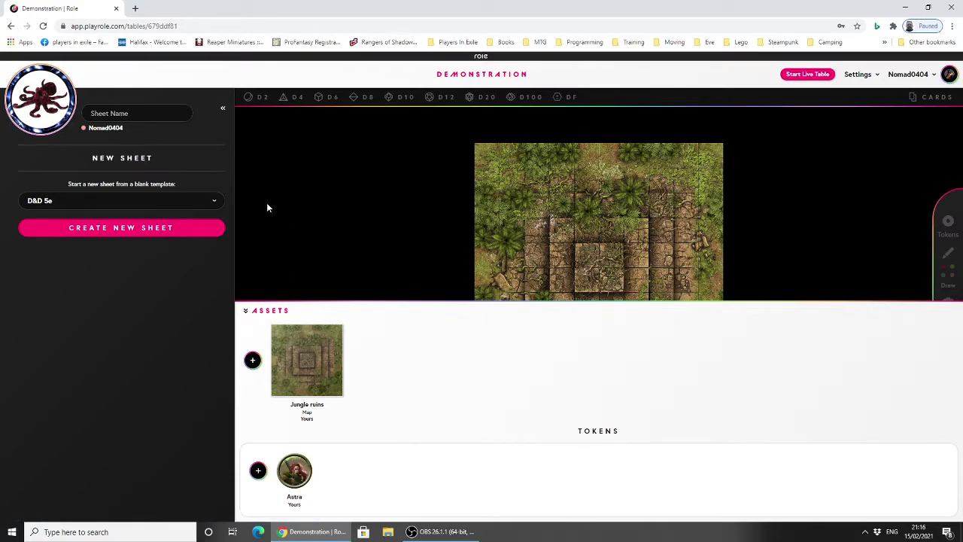
Step: Collapse the assets area and place the Astra token on the lower-left square of the ruins' central platform
click(245, 311)
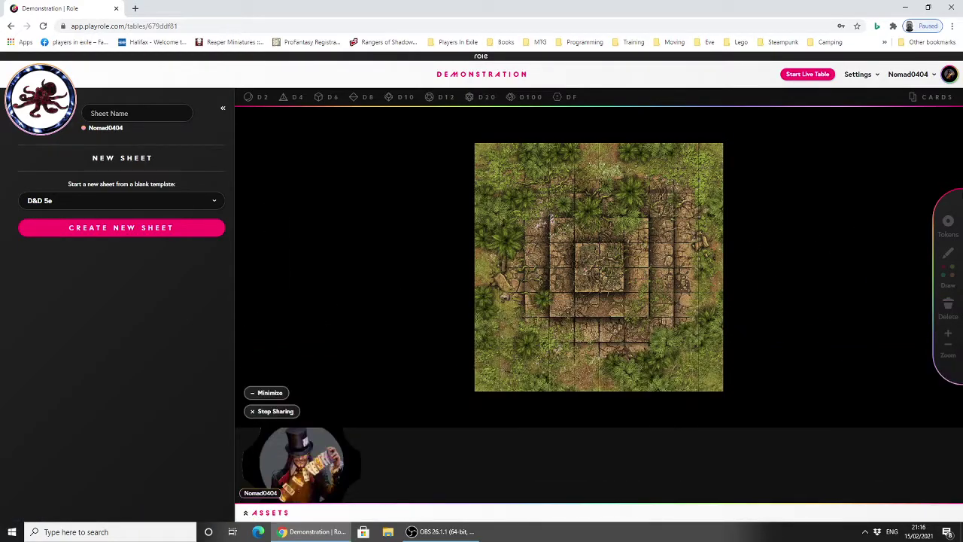
click(945, 230)
click(407, 297)
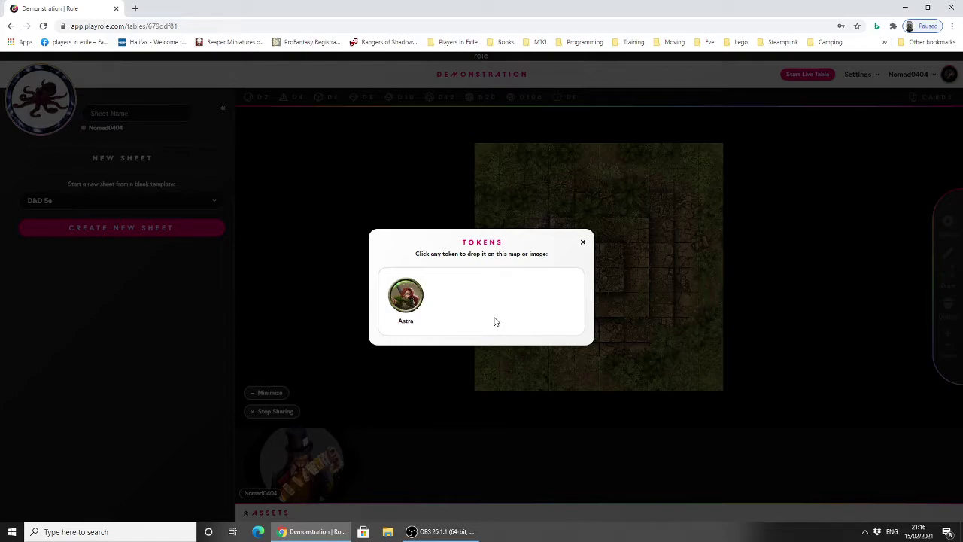
drag(600, 269, 587, 283)
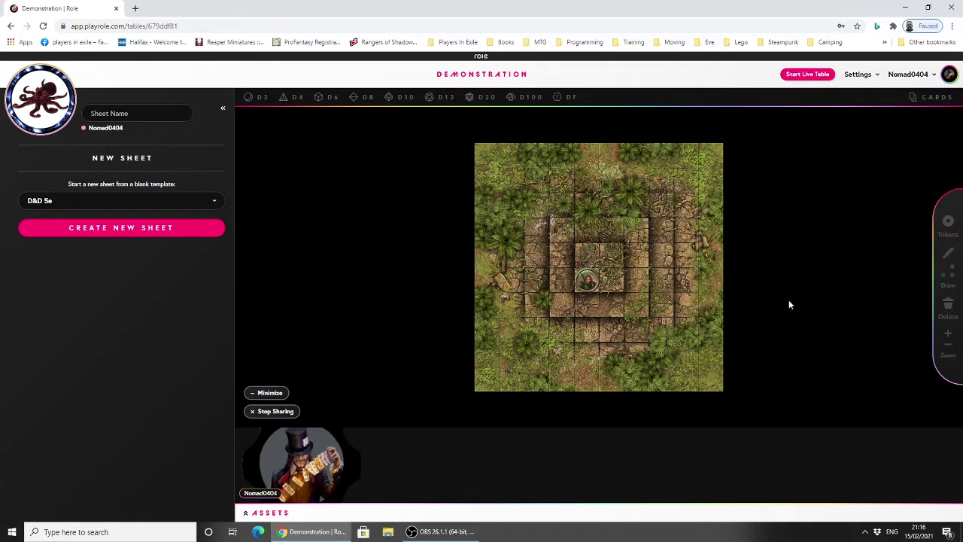
Step: Try the map's draw tool briefly and delete the Astra token from the central platform
click(949, 259)
click(948, 256)
click(947, 305)
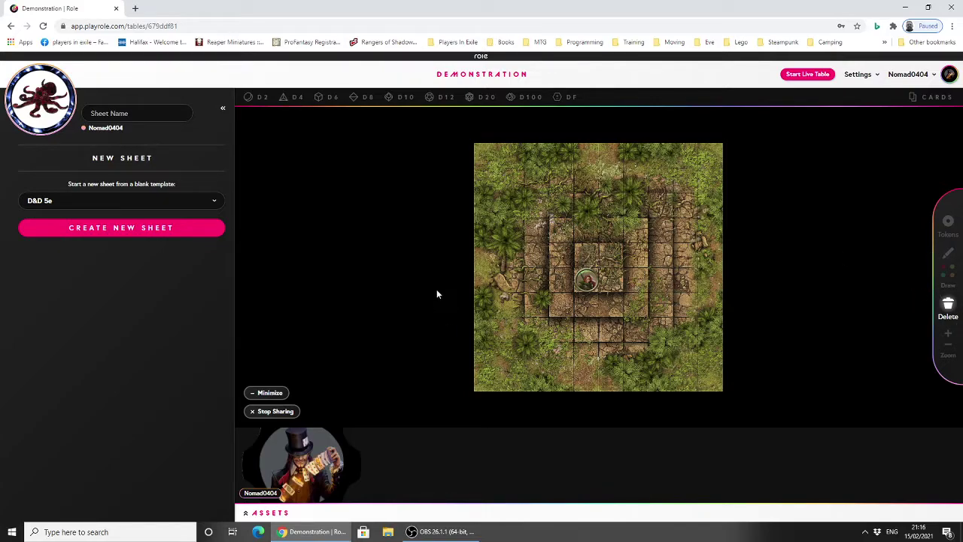
drag(719, 244, 543, 240)
drag(461, 241, 557, 256)
click(510, 290)
drag(512, 291, 522, 285)
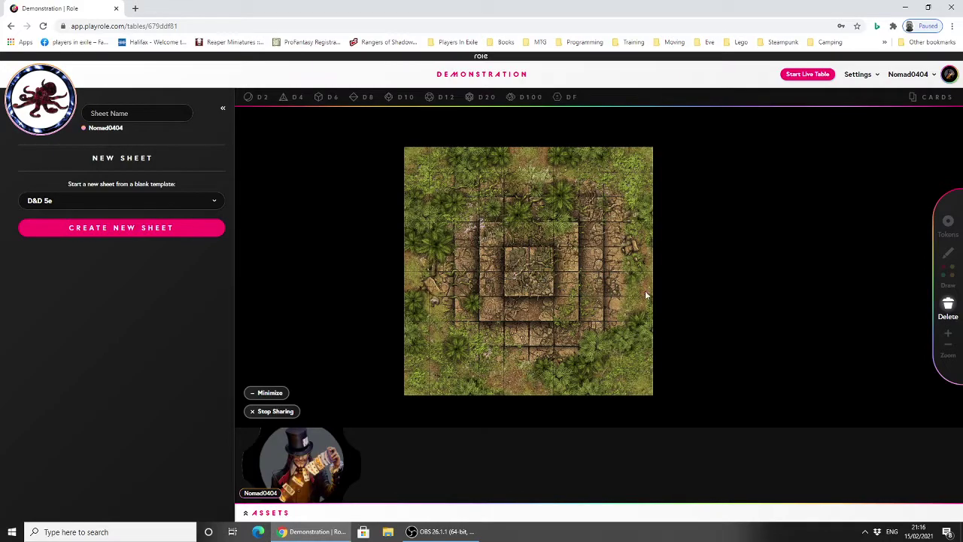
click(946, 306)
Step: Place two Astra tokens on the map, one at the ruins' western edge and one just below the central platform
click(938, 236)
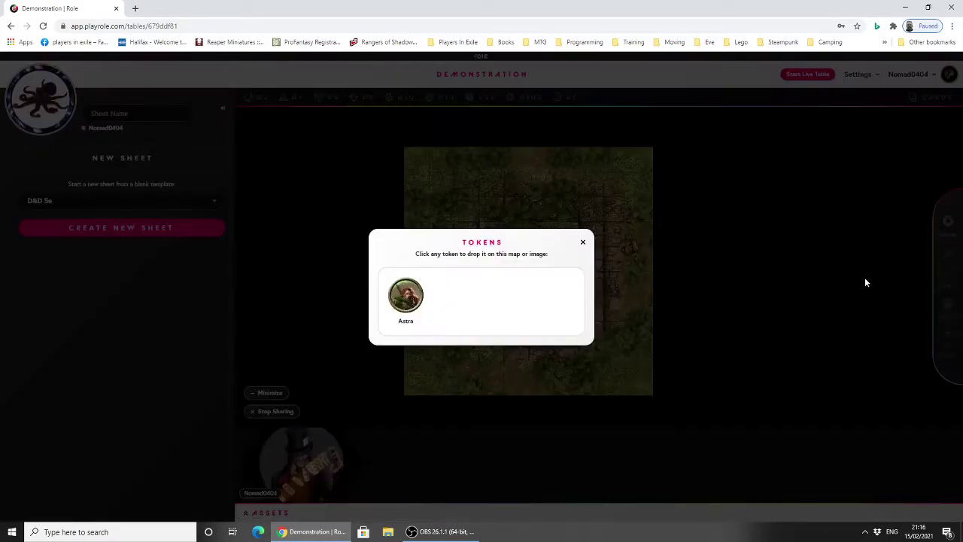
click(406, 295)
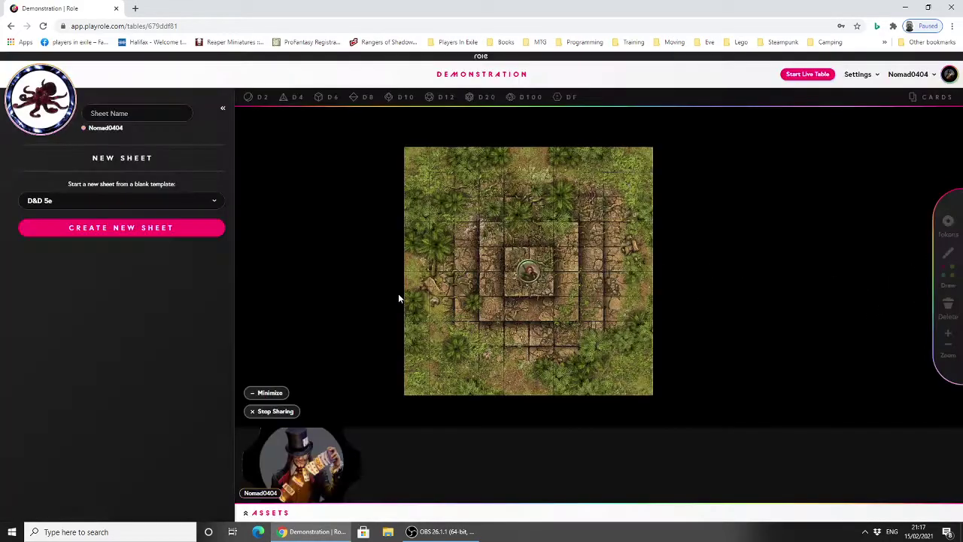
drag(527, 272, 466, 286)
drag(527, 272, 517, 311)
Step: Delete the Astra token below the central platform and view the list of tokens available for the map
click(947, 305)
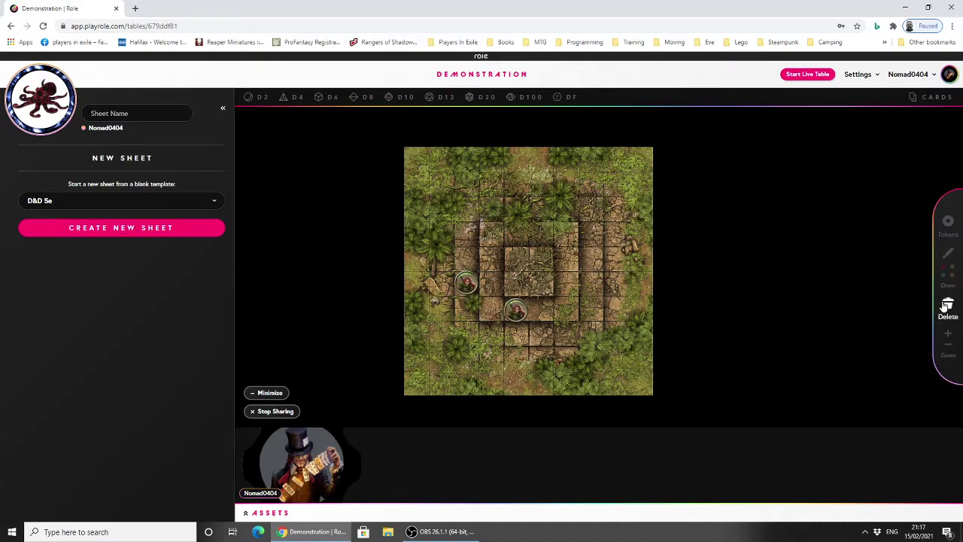
click(518, 309)
click(941, 231)
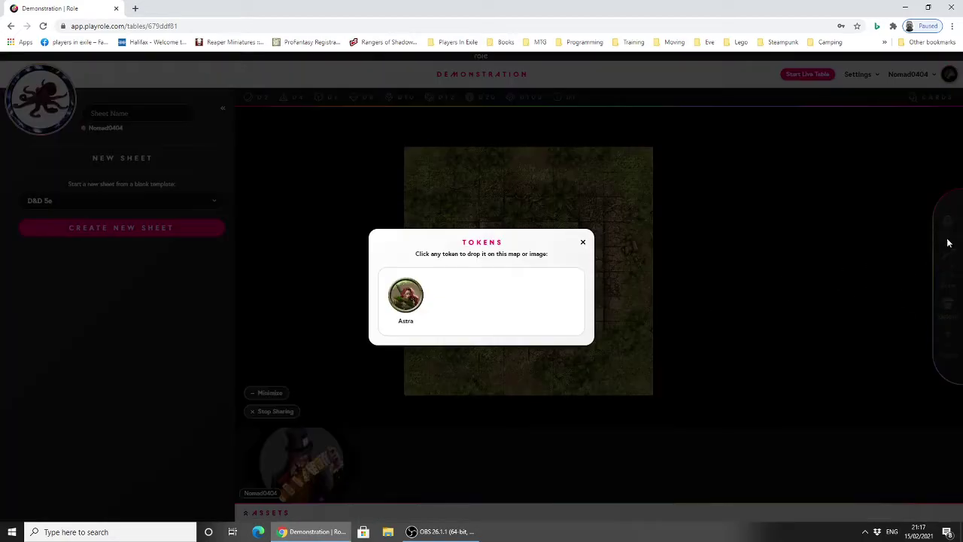
click(585, 244)
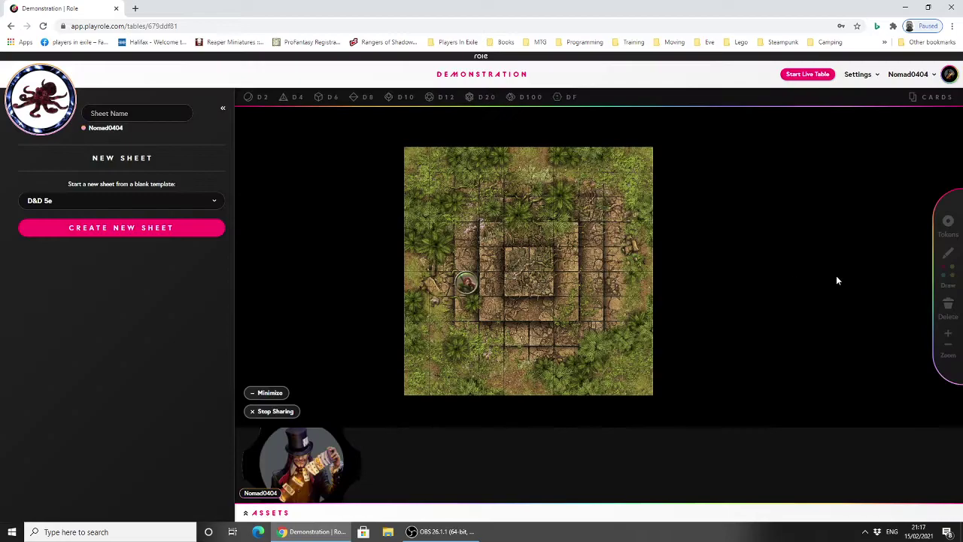
click(947, 226)
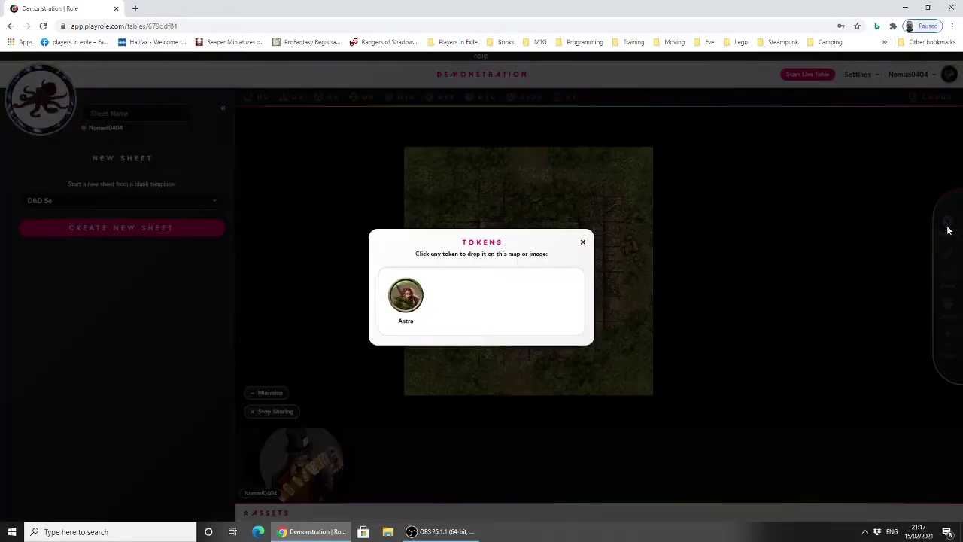
click(582, 242)
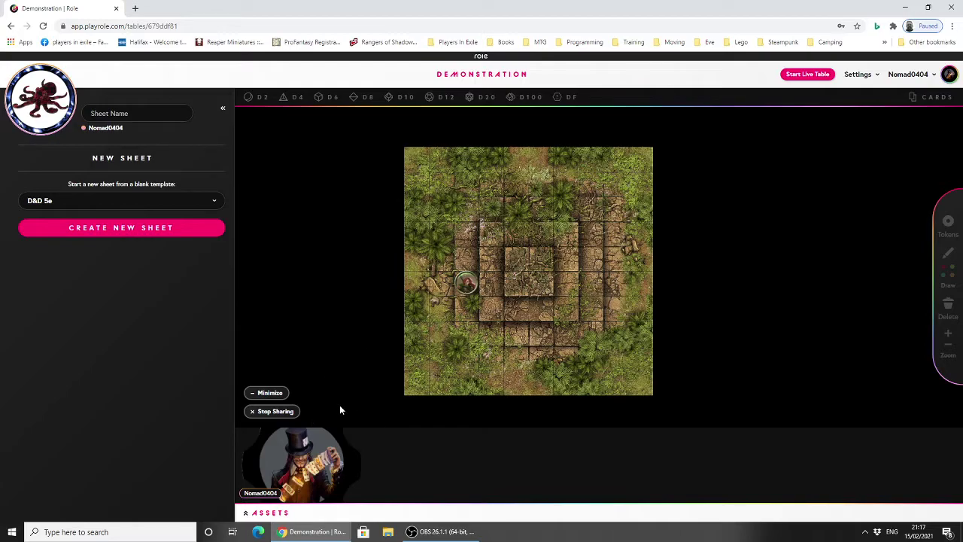
Step: Look through the sheet templates and create a new D&D 5e character sheet named "Astra"
click(76, 199)
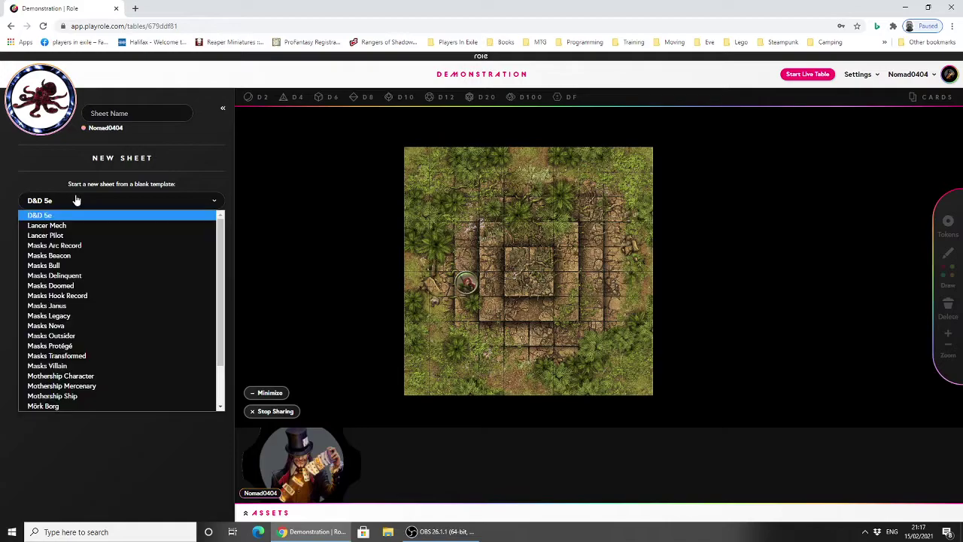
scroll(104, 270, down, 2)
scroll(104, 270, up, 2)
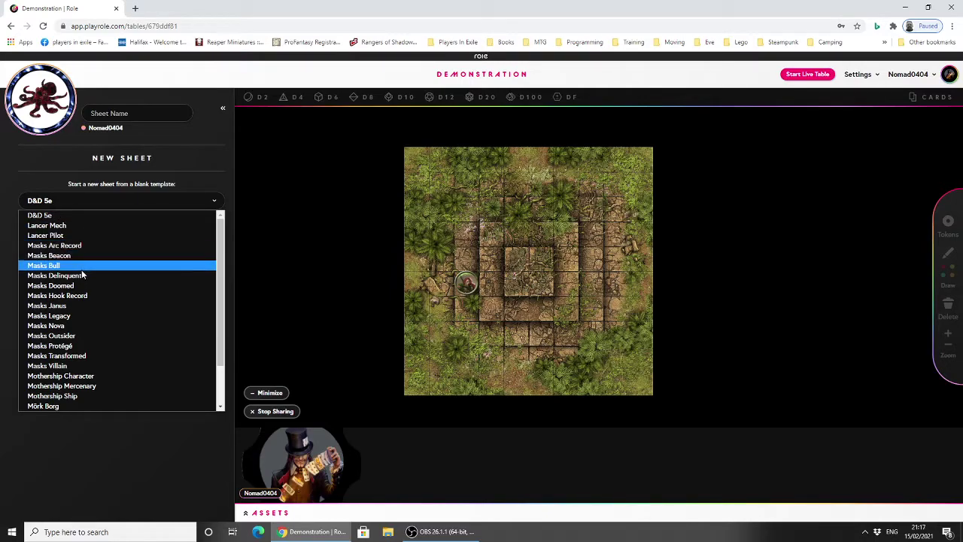
scroll(92, 311, down, 2)
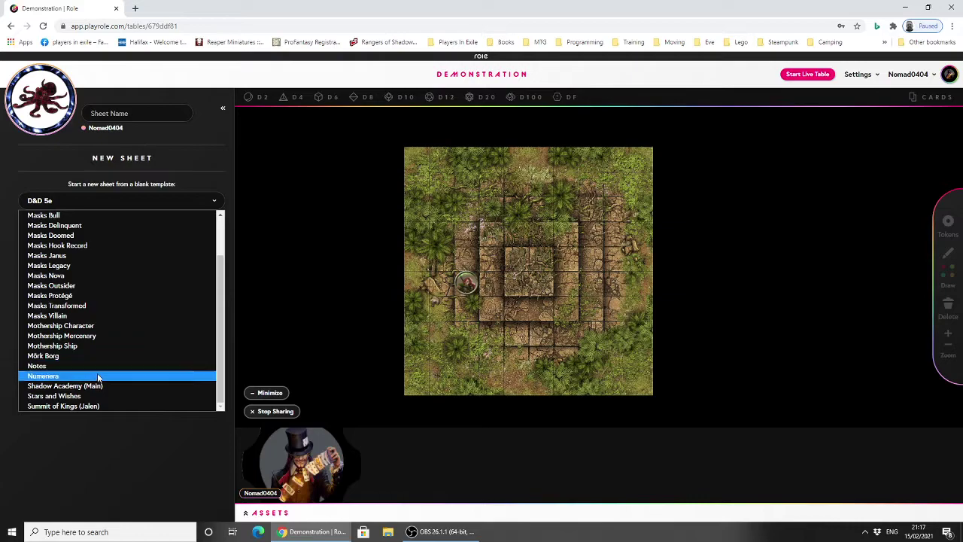
scroll(87, 305, up, 2)
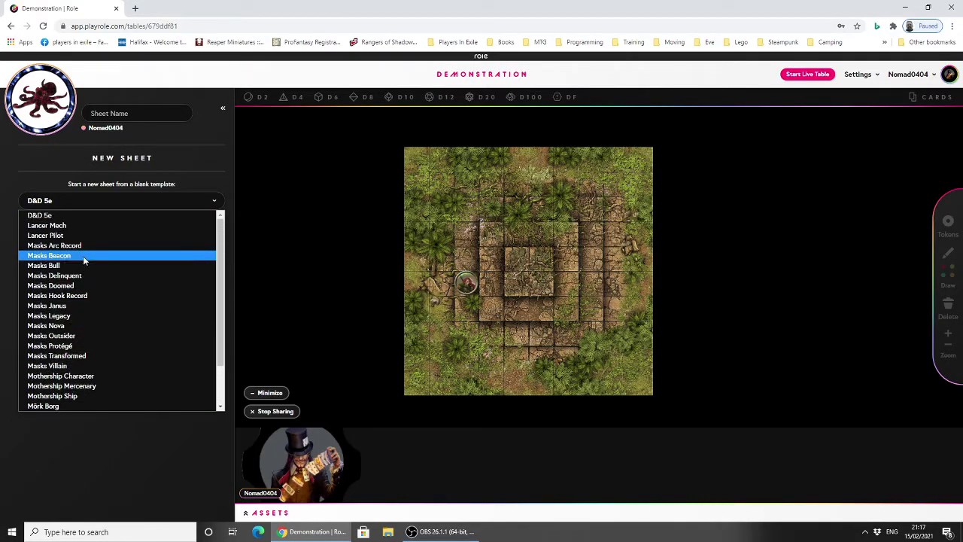
click(79, 215)
click(125, 230)
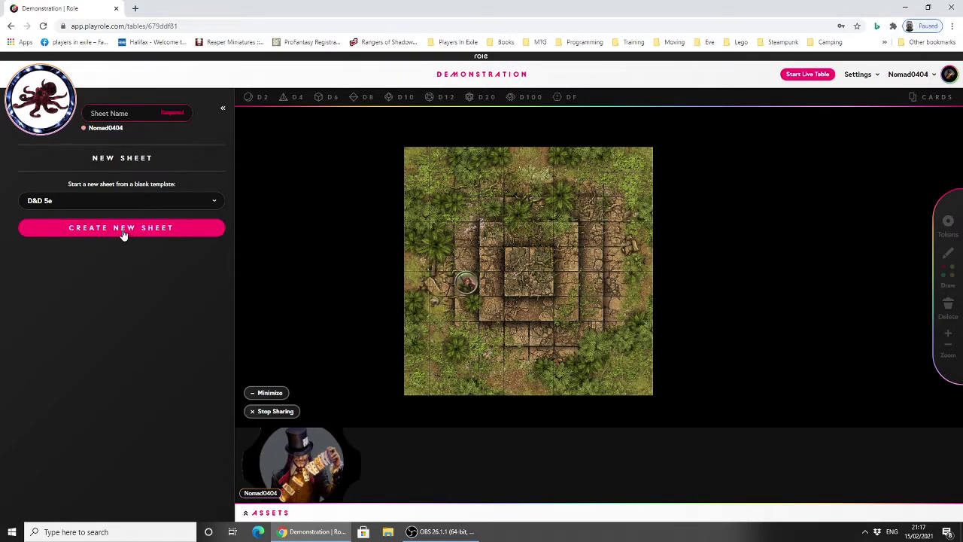
click(142, 113)
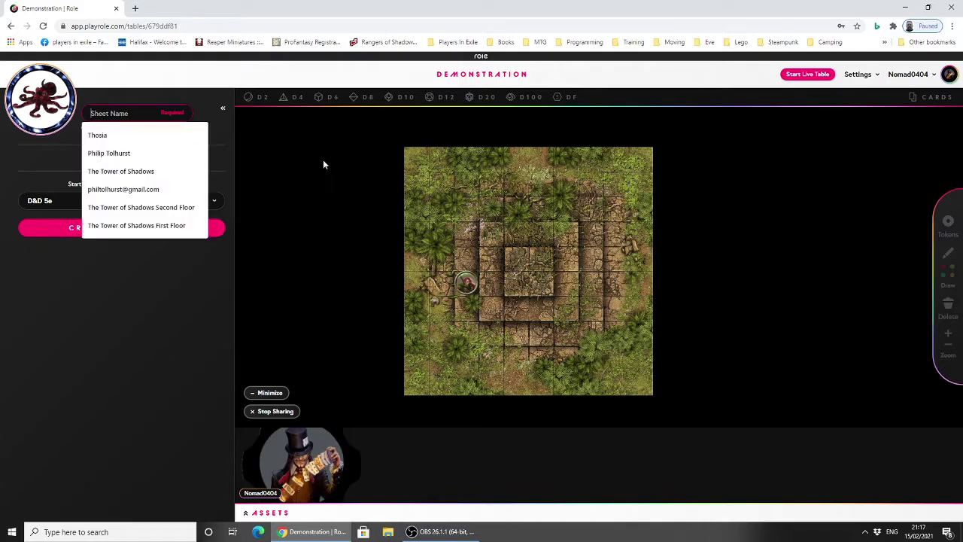
text(AStrtra)
click(154, 229)
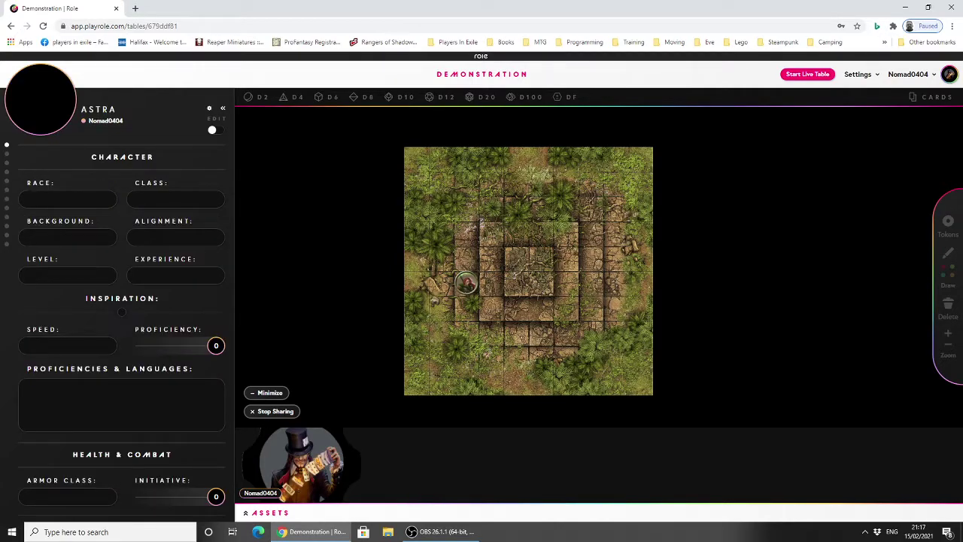
Step: Set the character's race to Elf and class to Ranger on the sheet
click(90, 200)
text(Elf)
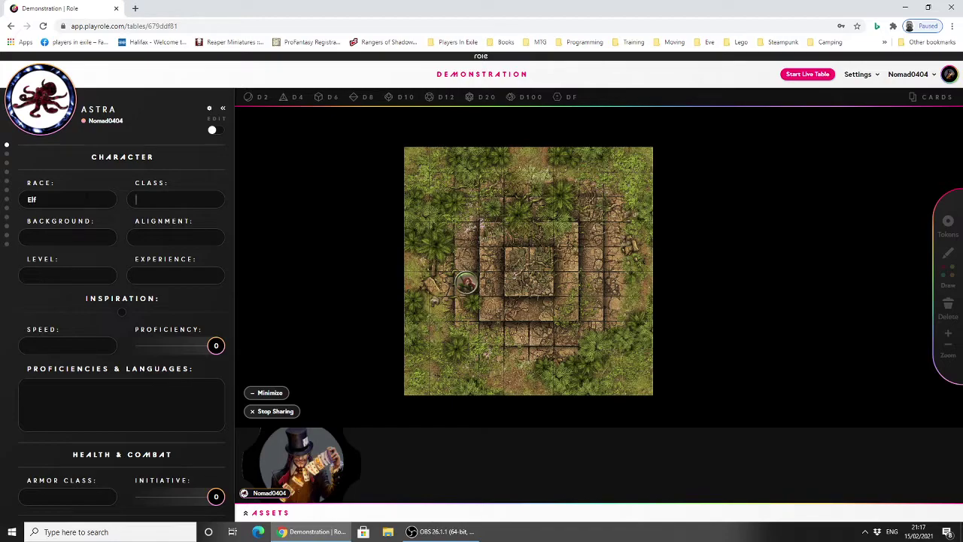
key(Tab)
text(Ranger)
Step: Set the character's background to Hermit, alignment to Neutral Good and level to 5
text(Hermit)
key(Tab)
text(NE)
key(BackSpace)
text(euit)
text(tr)
text(al Good)
text(5)
Step: Open the dice roller from the sheet's Proficiency value and close it without rolling
click(214, 348)
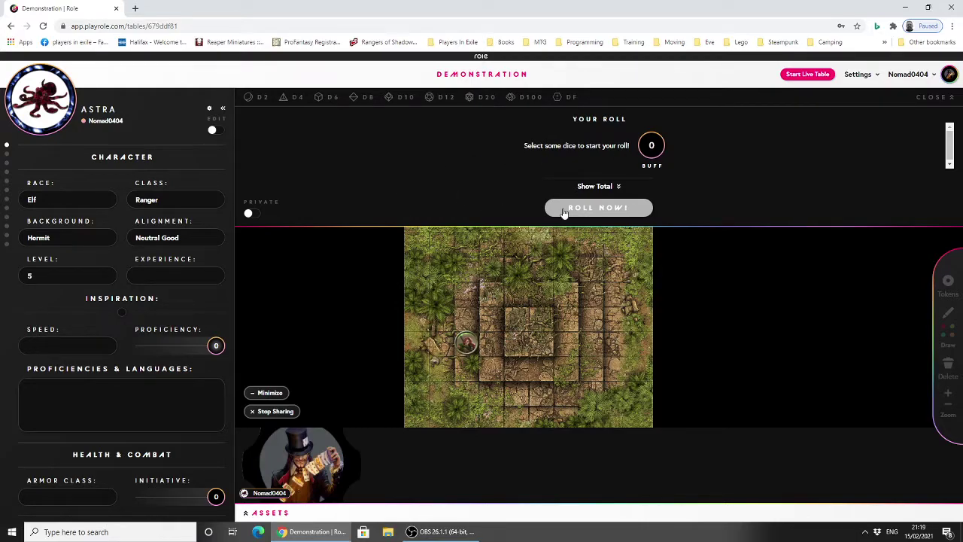
click(219, 349)
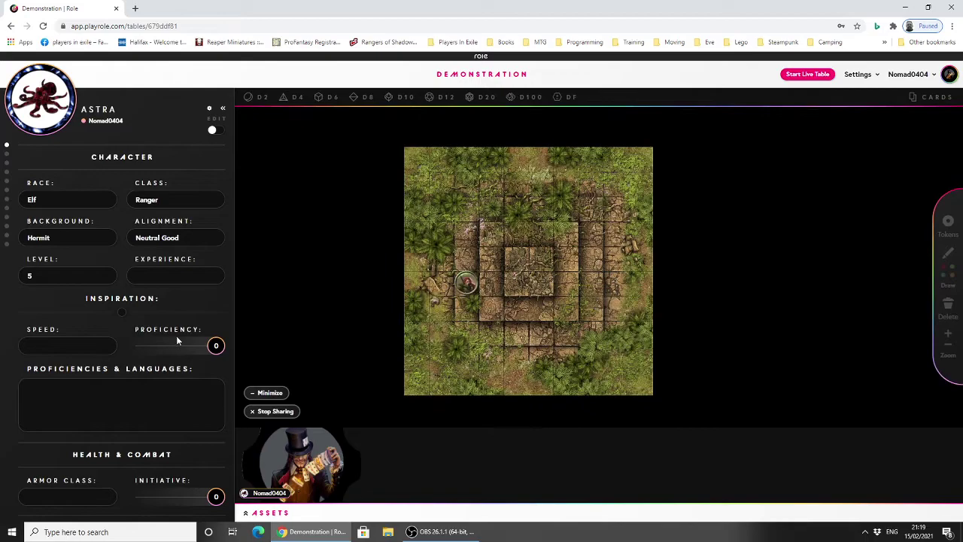
Step: Set the character's speed to 35ft and change the race to Wood Elf
text(30ft)
key(BackSpace)
key(BackSpace)
text(5)
key(BackSpace)
key(BackSpace)
text(5ft)
click(26, 200)
text(Wood)
Step: List Elf, Sylvan, Ent and Darkvision 60 on separate lines under Proficiencies & Languages
scroll(109, 280, down, 2)
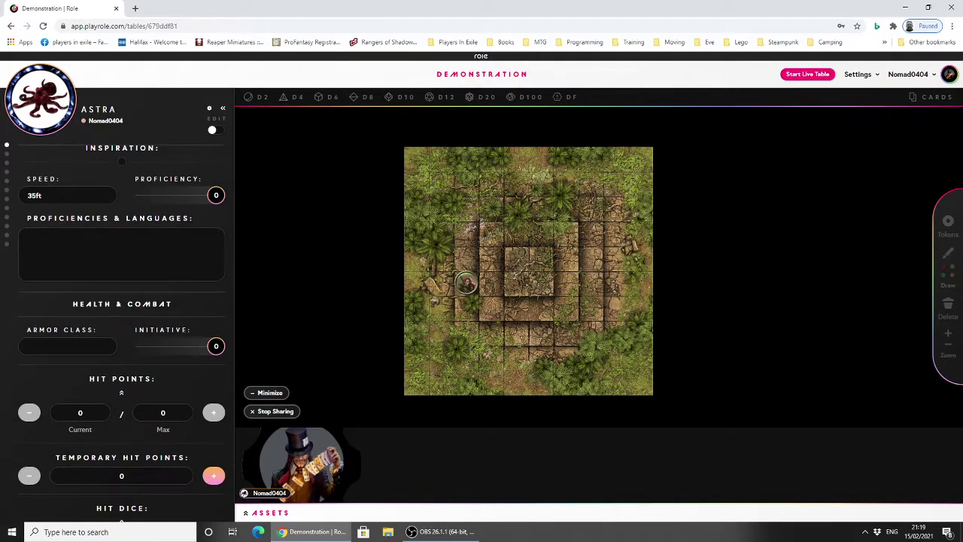
text(Elf,Sylvan,Ent)
key(BackSpace)
key(Return)
key(BackSpace)
key(Return)
key(Return)
scroll(68, 264, down, 2)
scroll(68, 264, up, 2)
text(Darkvision 60)
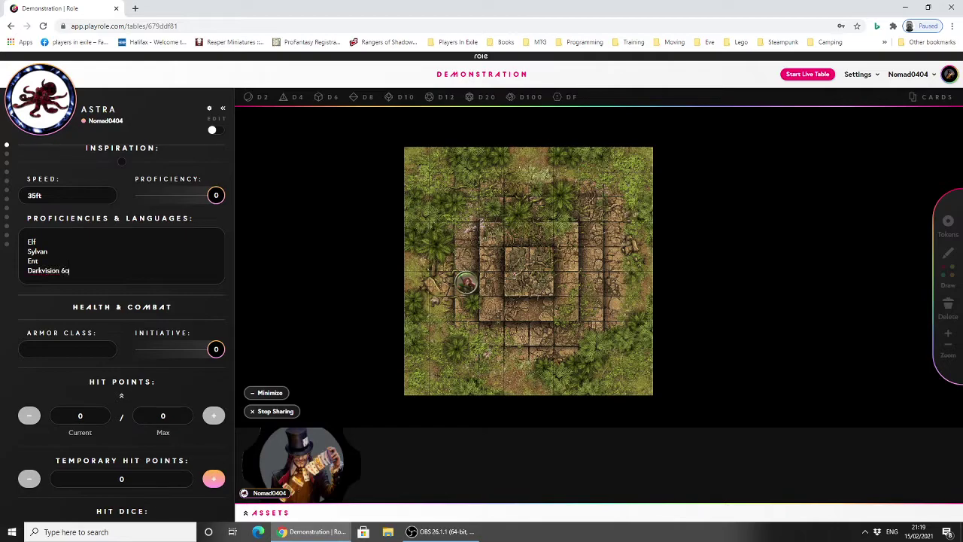
text(')
key(Return)
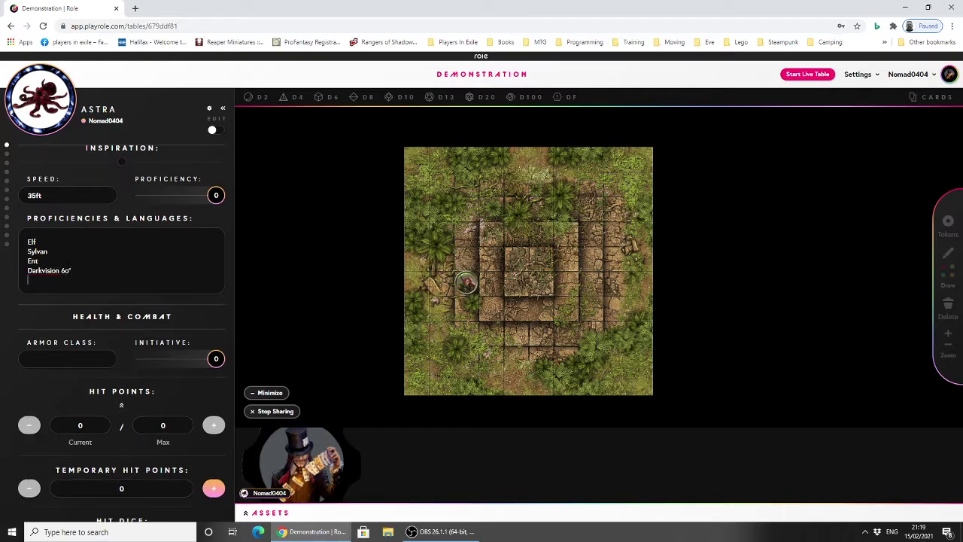
Step: Add notes that the character can't be magically made to sleep and "Gets advantage on Charm saves."
text(Can't be maigcally made to sleep)
key(Return)
text(G)
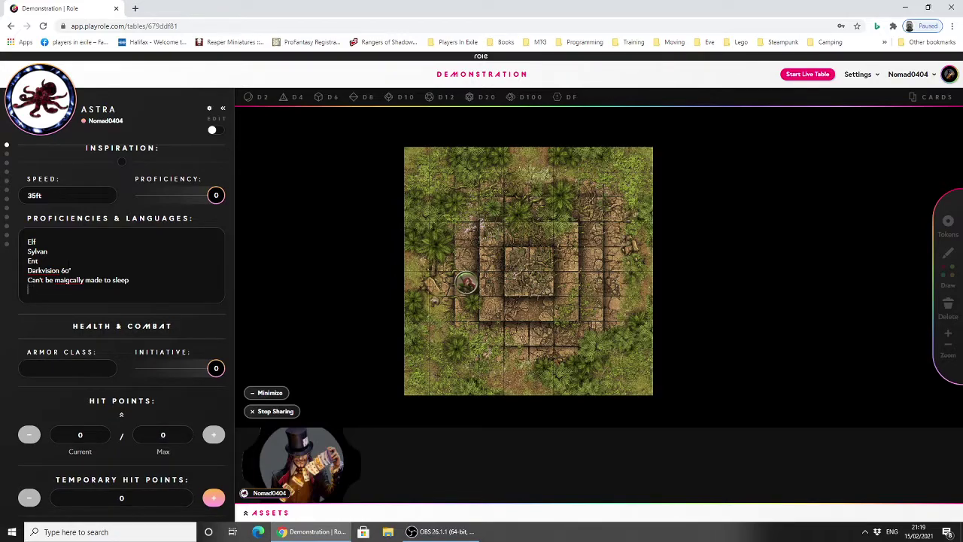
text(ets advantage on Charm saves.)
key(Return)
Step: Correct the misspelled word in the sleep note to "magically" using the spelling suggestion
right_click(73, 279)
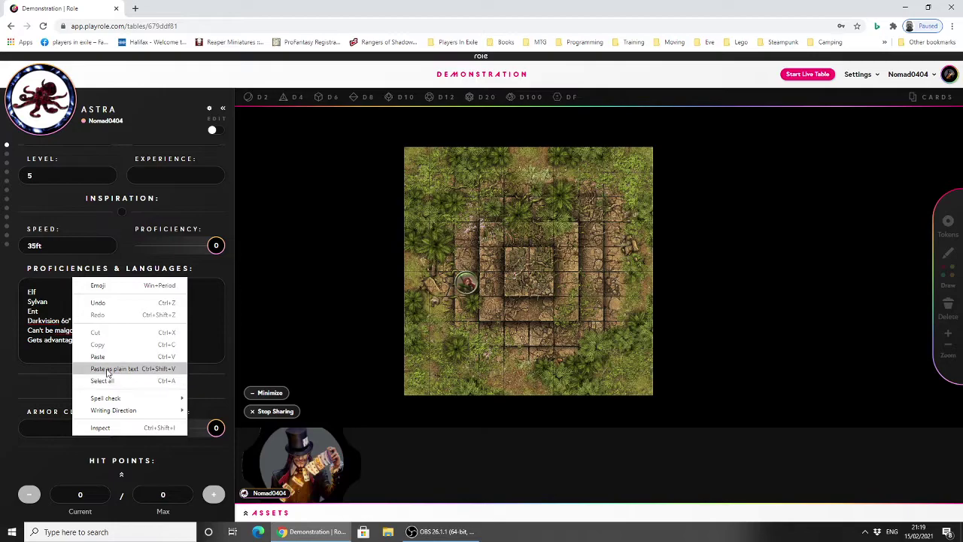
mouse_move(98, 401)
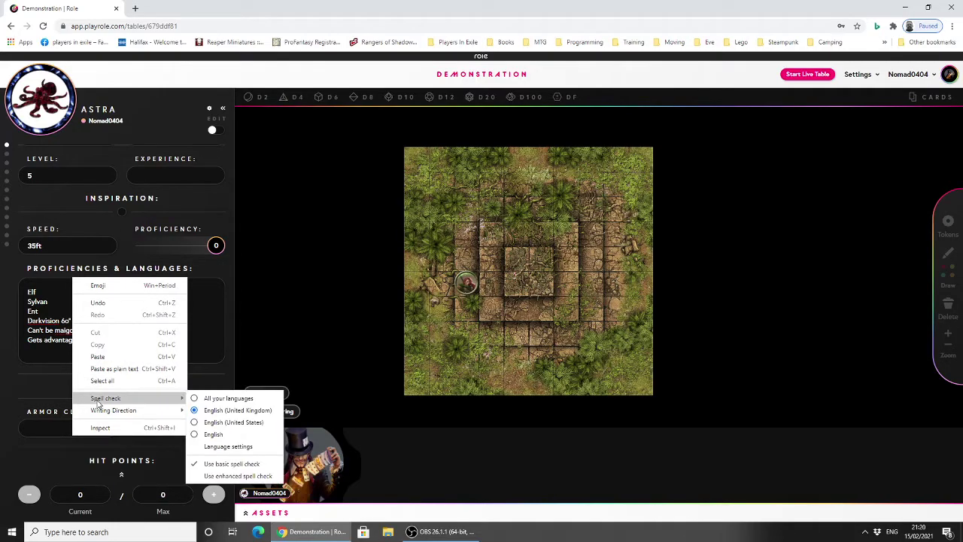
click(50, 370)
right_click(83, 330)
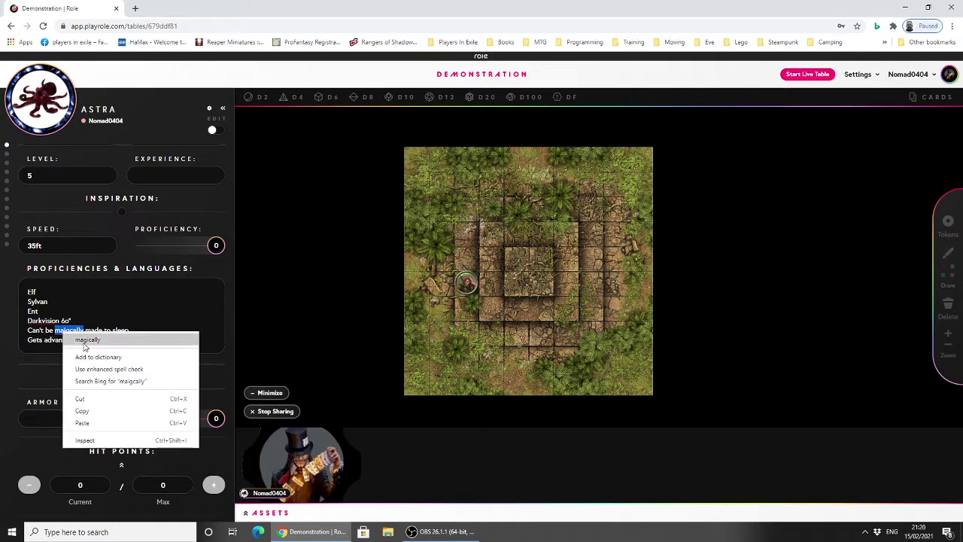
click(105, 337)
Step: Add the line "Trances for 4hours for a long rest." and end the sleep note with a full stop
scroll(84, 331, down, 3)
scroll(113, 317, up, 2)
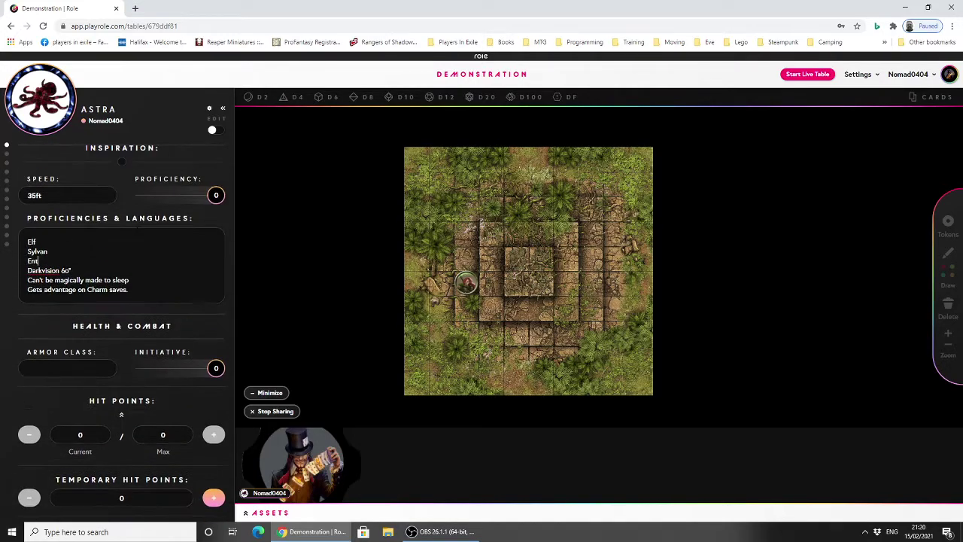
key(Return)
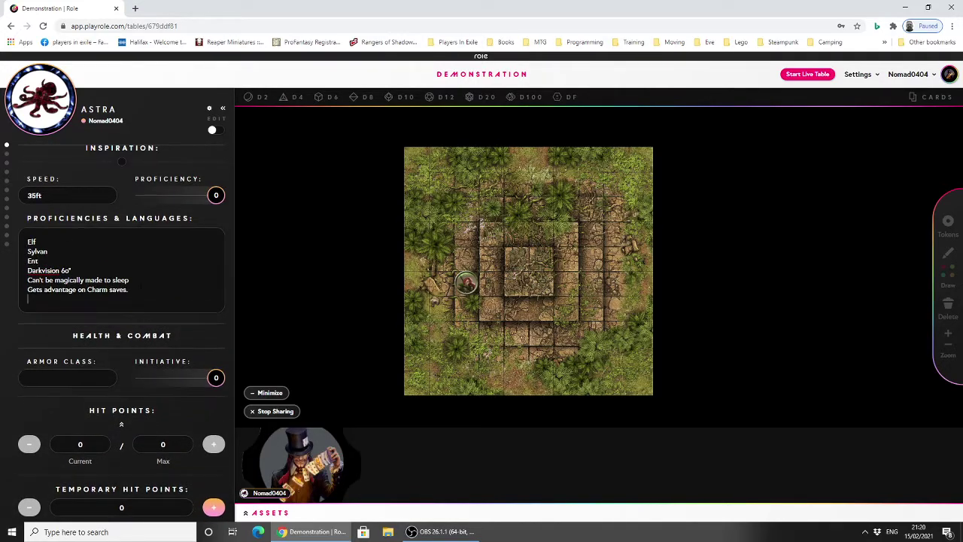
text(Trances for 4hours for a long rest.)
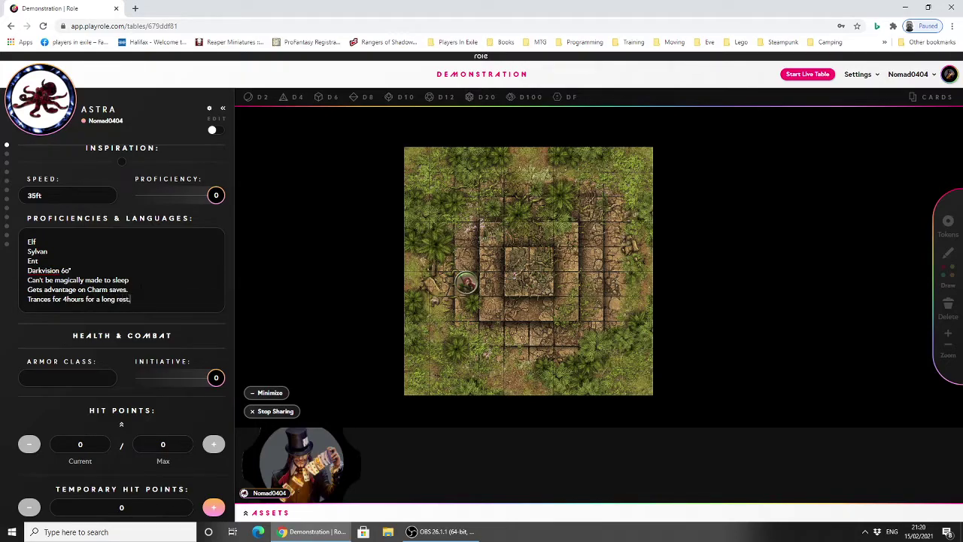
key(Up)
key(Up)
scroll(150, 279, down, 3)
scroll(154, 281, up, 2)
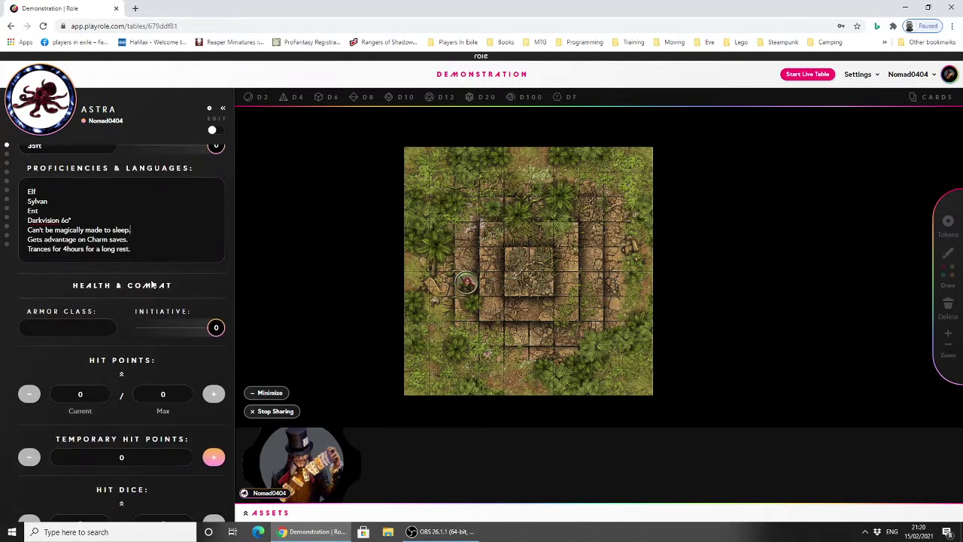
Step: Set the character's Armor Class to 15
scroll(157, 281, up, 3)
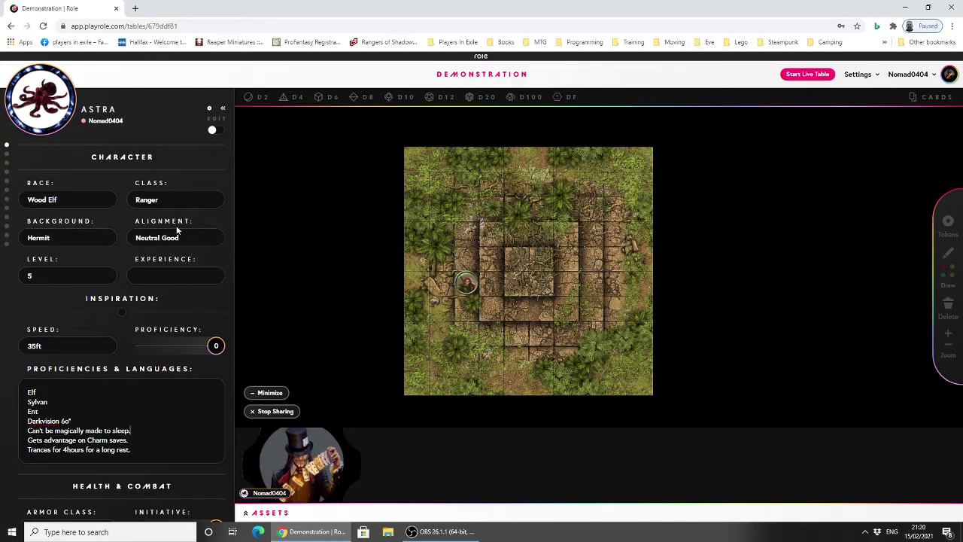
scroll(176, 225, down, 3)
scroll(176, 225, down, 2)
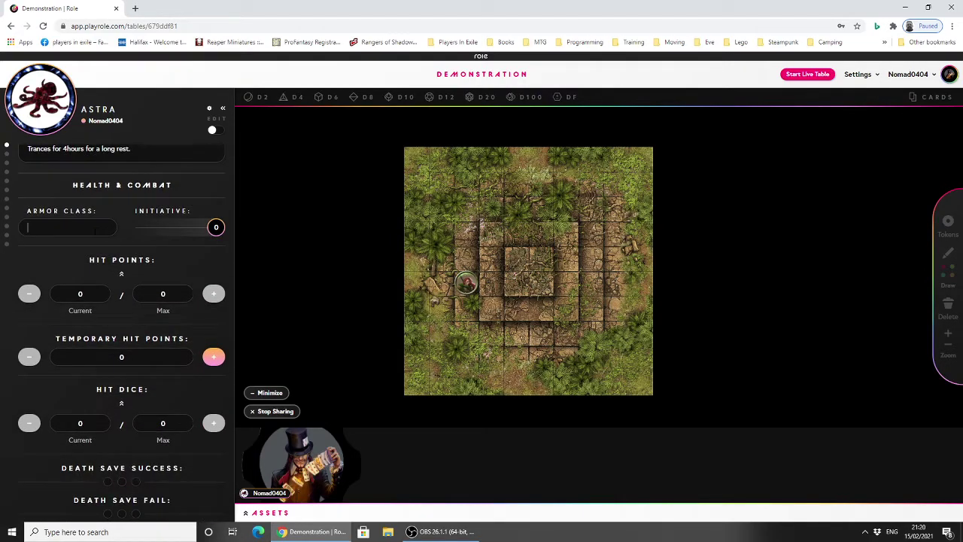
text(15)
scroll(95, 256, up, 3)
scroll(95, 256, down, 4)
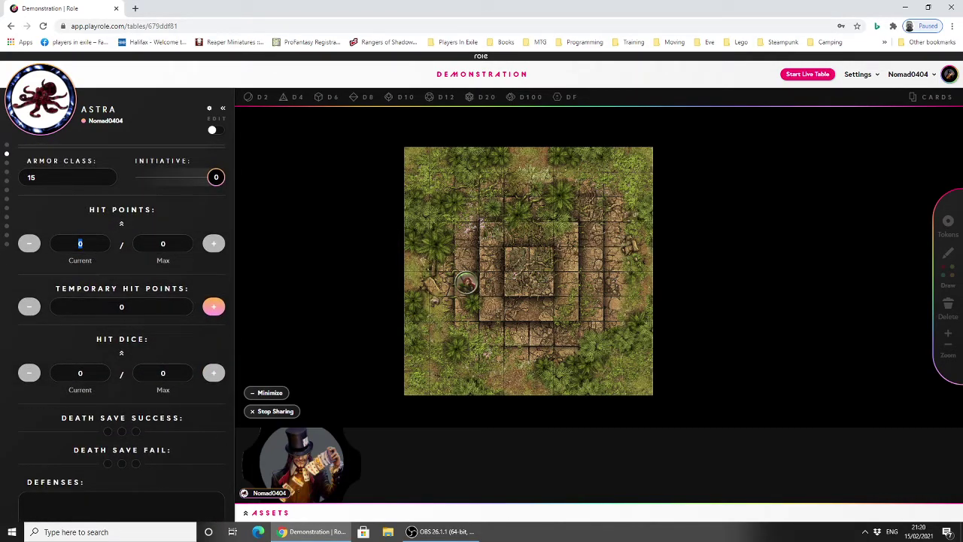
Step: Search Bing in a new browser tab for "what hitdice is a ranger?" and open the Roll20 Compendium result
click(135, 8)
text(what hitdice)
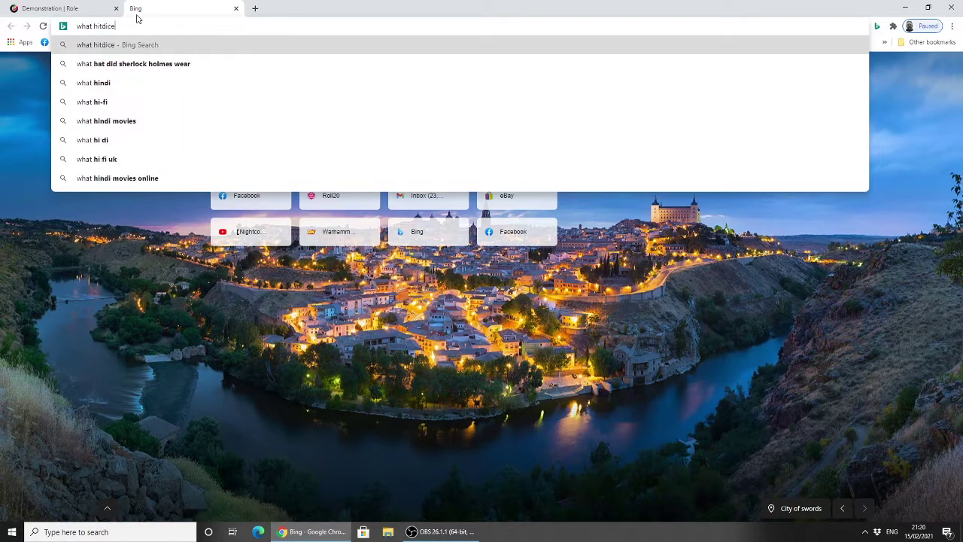
text( is a ranger?)
key(Return)
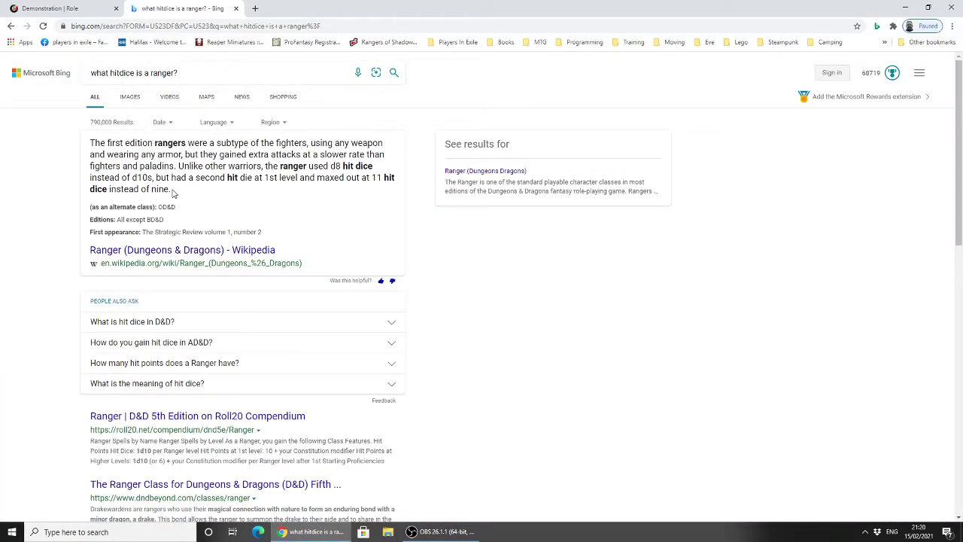
scroll(173, 192, down, 1)
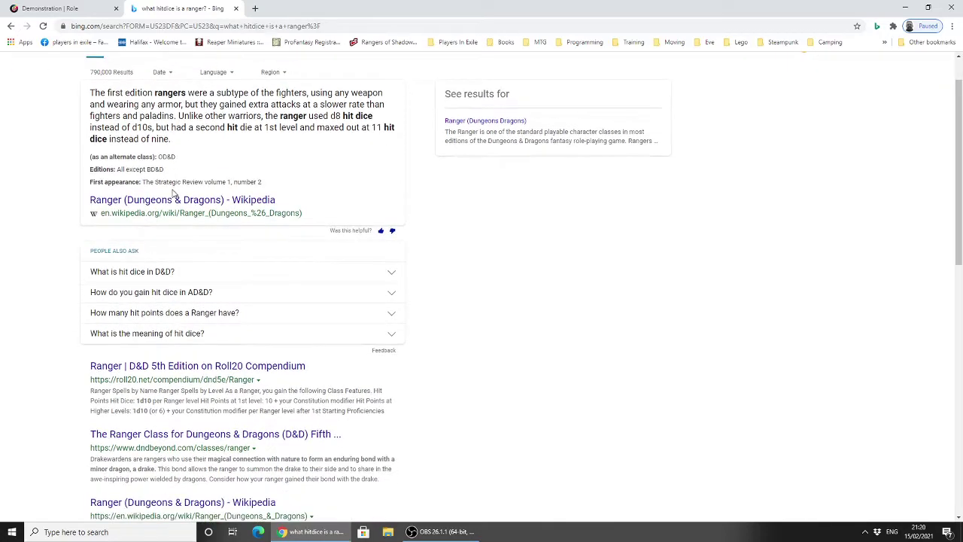
scroll(175, 267, down, 2)
click(180, 268)
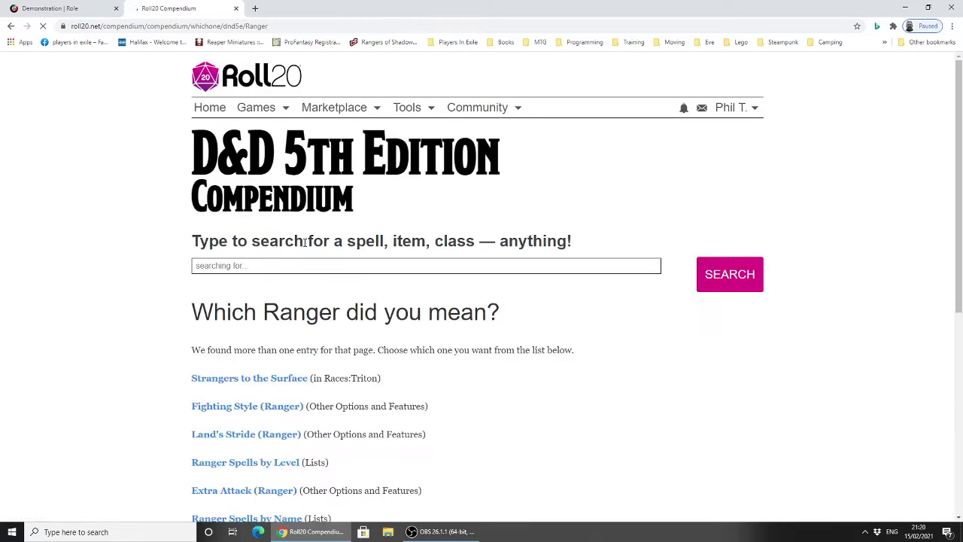
Step: Open the "Creating a Ranger" entry and find "hit dice" on its page
scroll(337, 238, down, 1)
scroll(338, 238, down, 2)
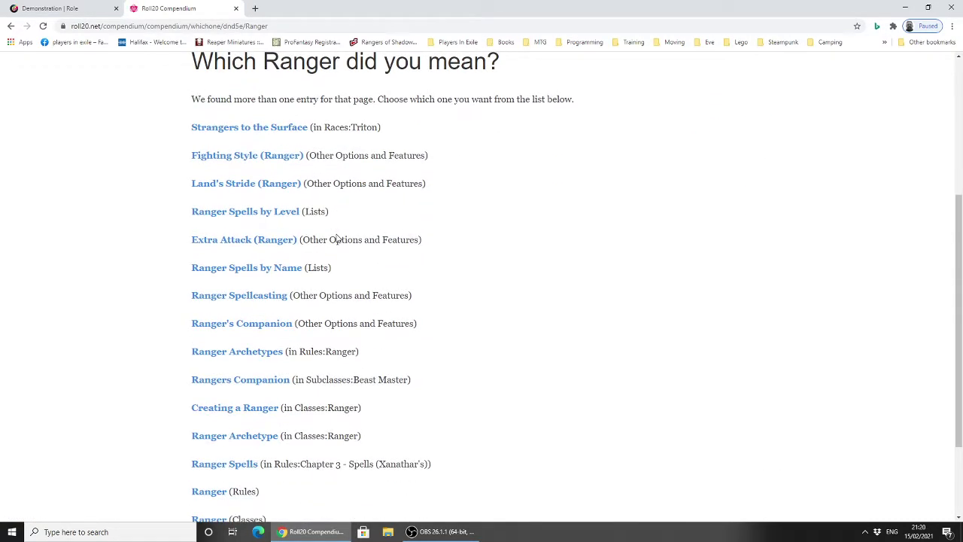
scroll(337, 238, up, 1)
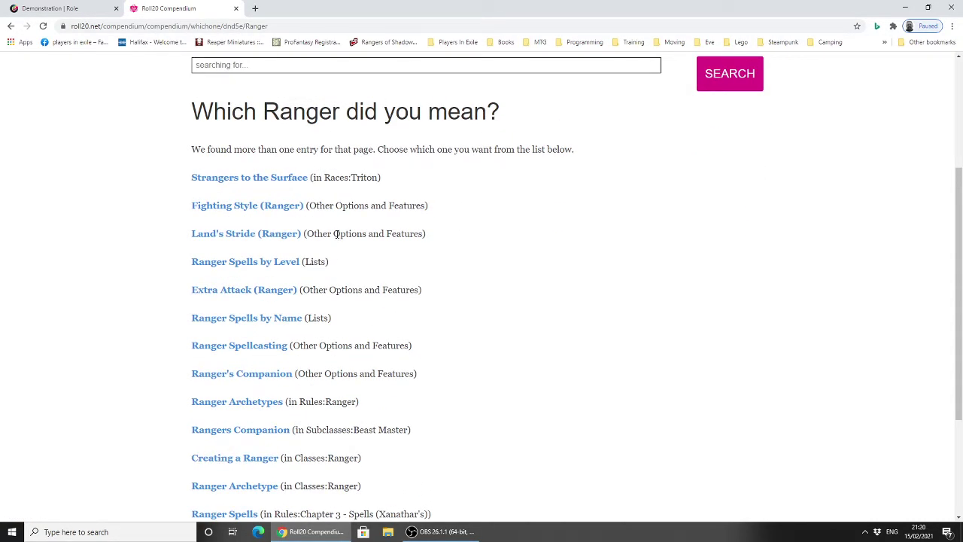
scroll(337, 236, down, 2)
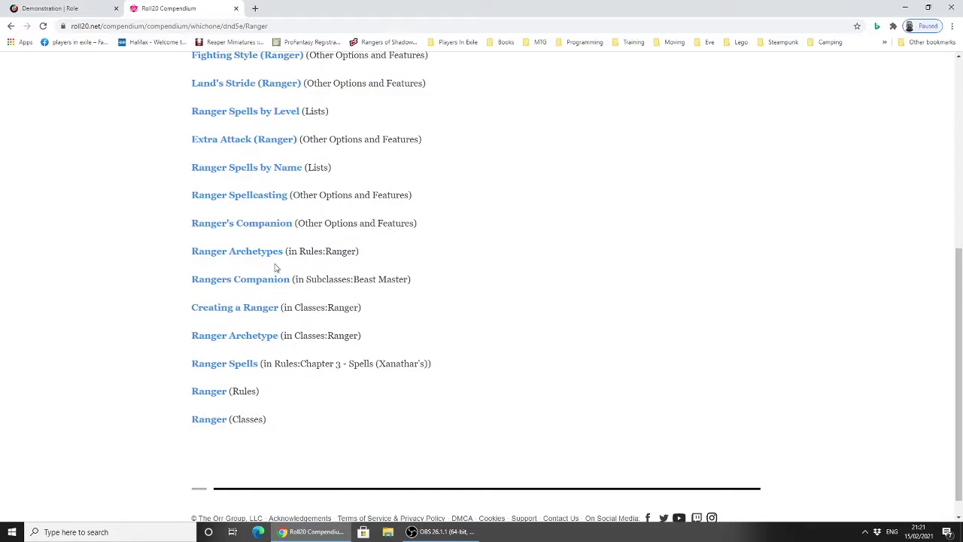
click(265, 309)
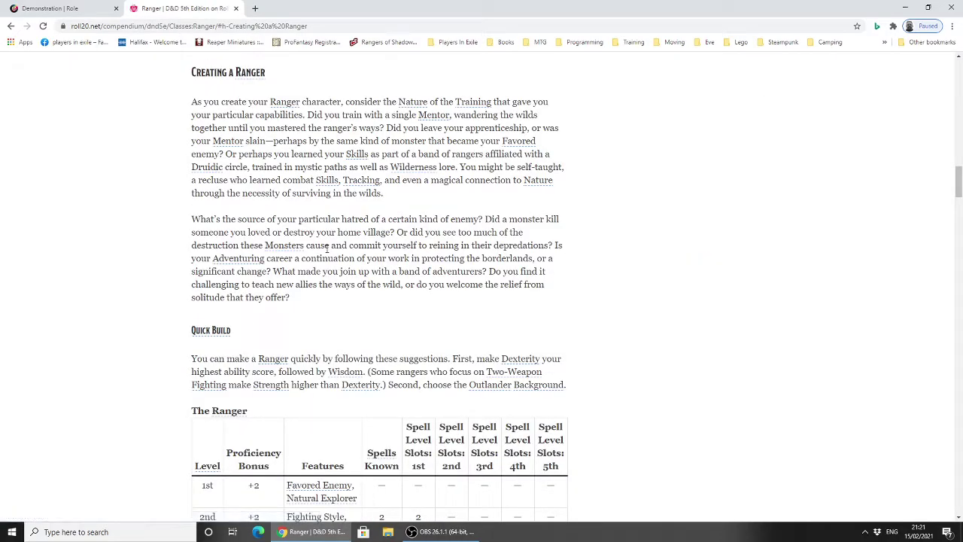
scroll(327, 247, down, 3)
key(ctrl+f)
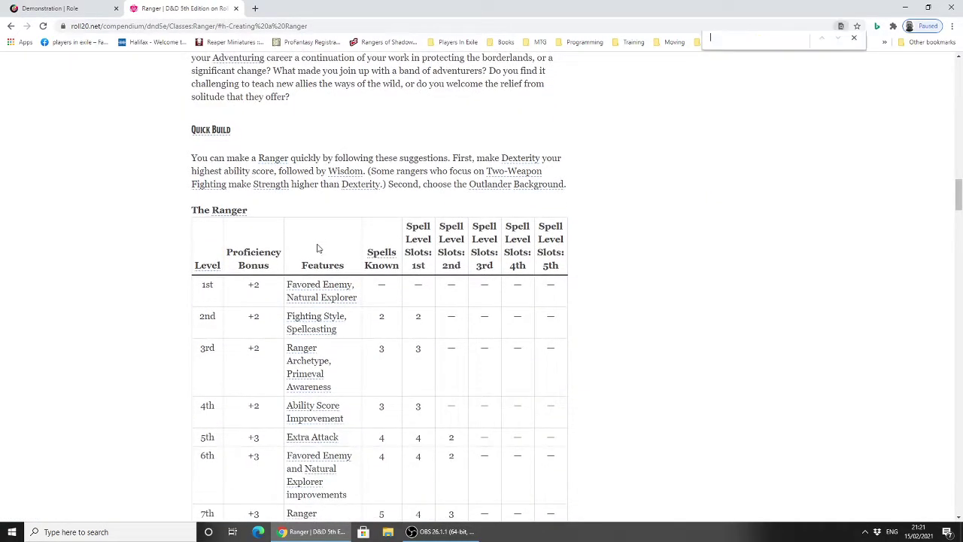
text(hit)
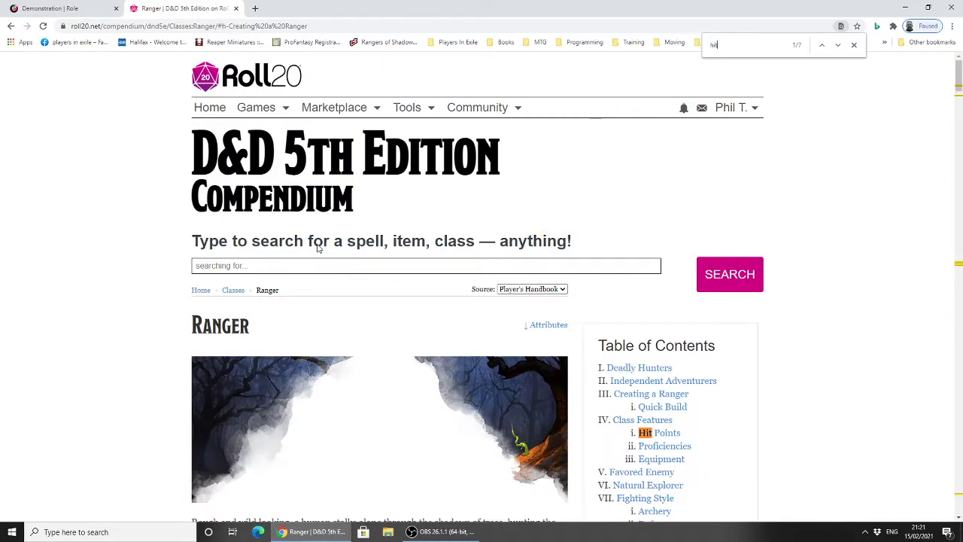
text( dice)
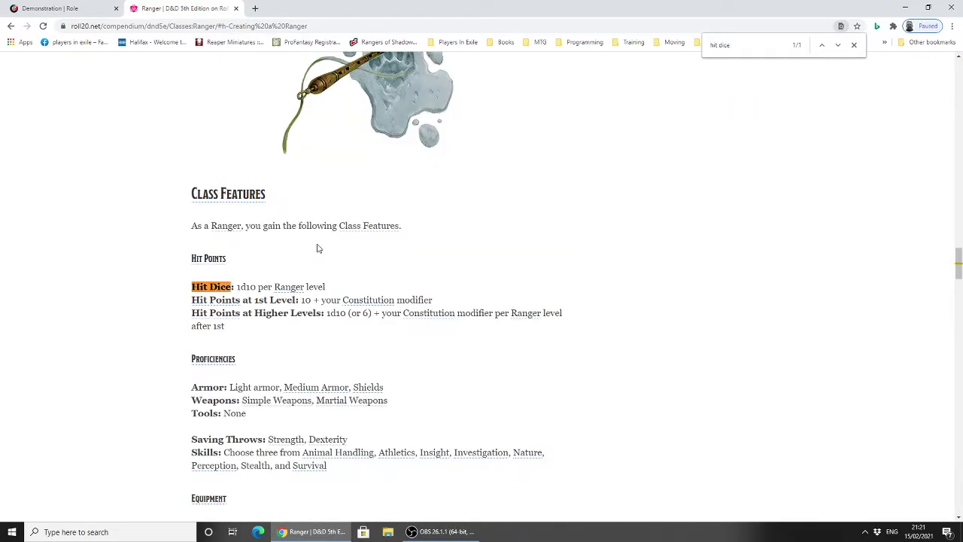
Step: Return to the Role table and set both current and maximum hit points to 38
click(50, 9)
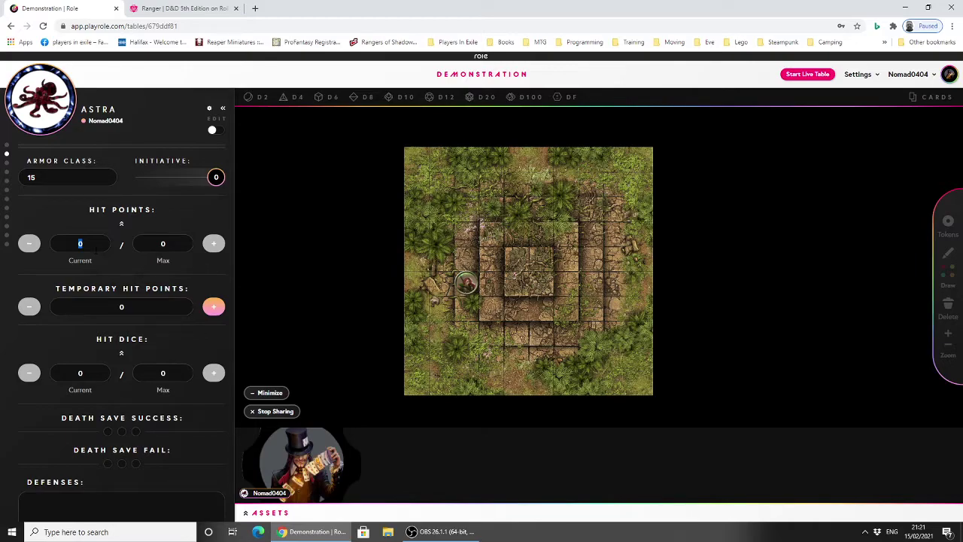
key(Tab)
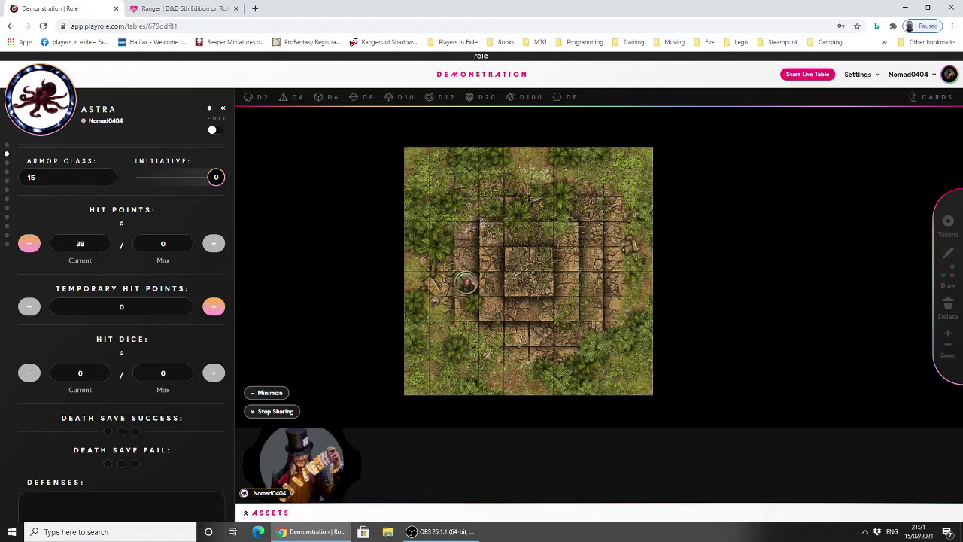
text(338)
key(BackSpace)
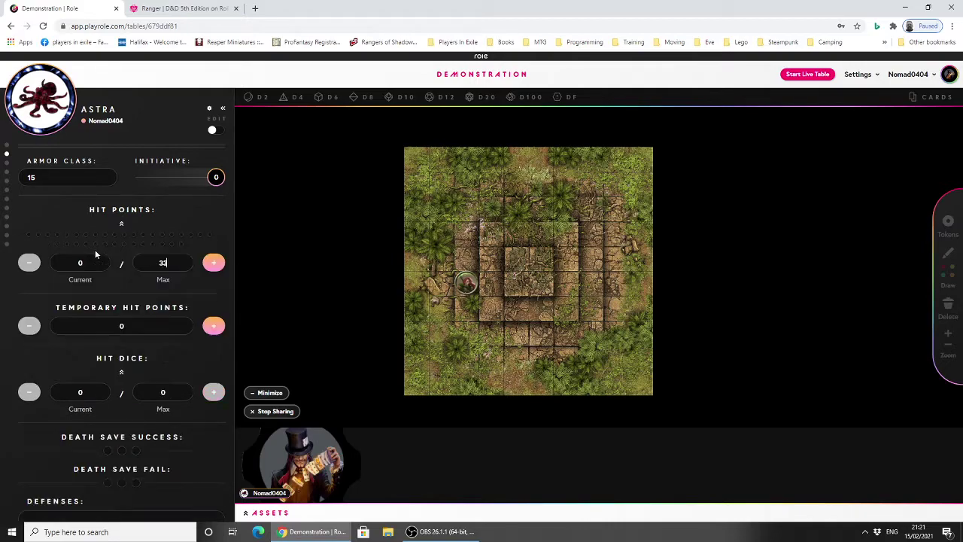
key(shift+Tab)
text(38)
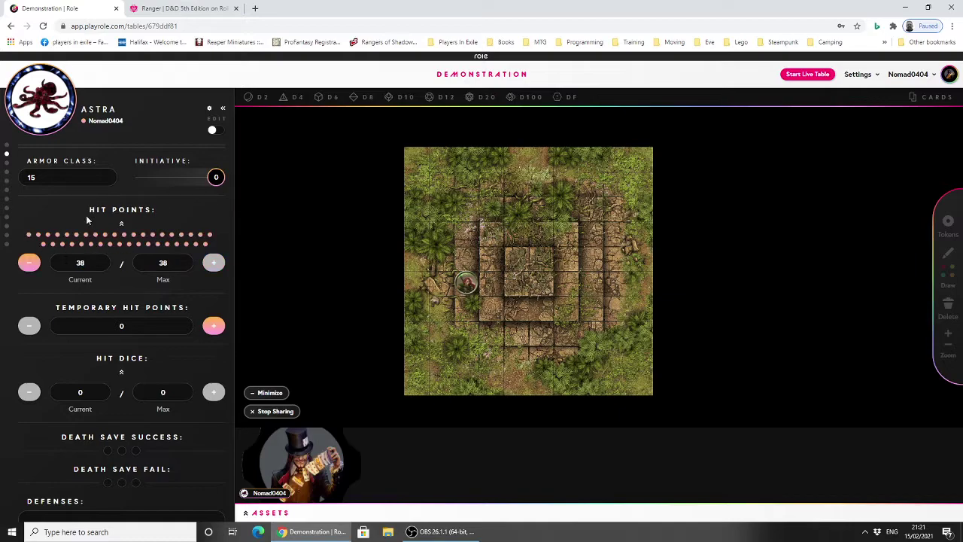
Step: Try lowering the current hit points with the markers and the counter, and restore them to 38
click(196, 244)
click(187, 245)
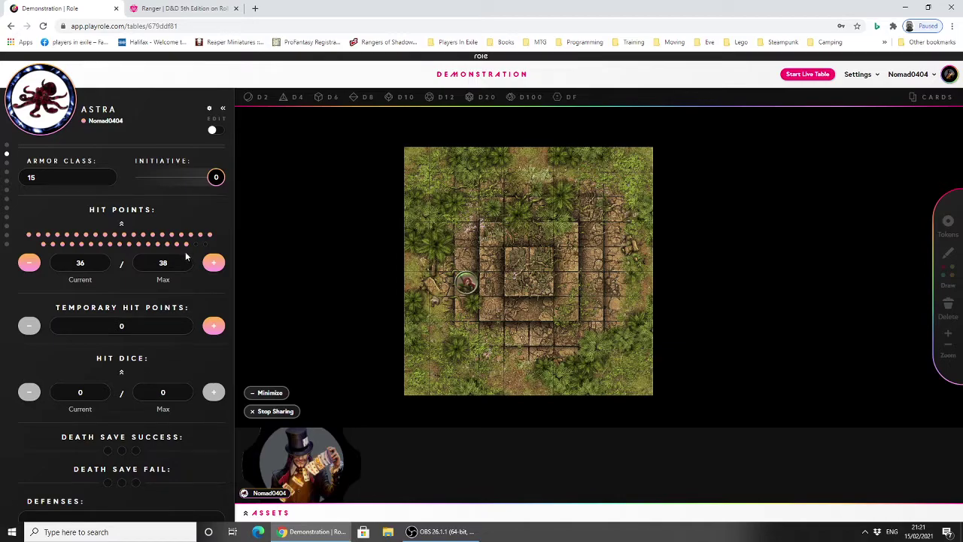
click(28, 263)
click(28, 263)
click(28, 263)
click(27, 264)
click(28, 263)
click(28, 263)
click(28, 264)
click(28, 264)
click(28, 263)
triple_click(213, 264)
triple_click(213, 263)
triple_click(214, 263)
click(213, 263)
click(214, 263)
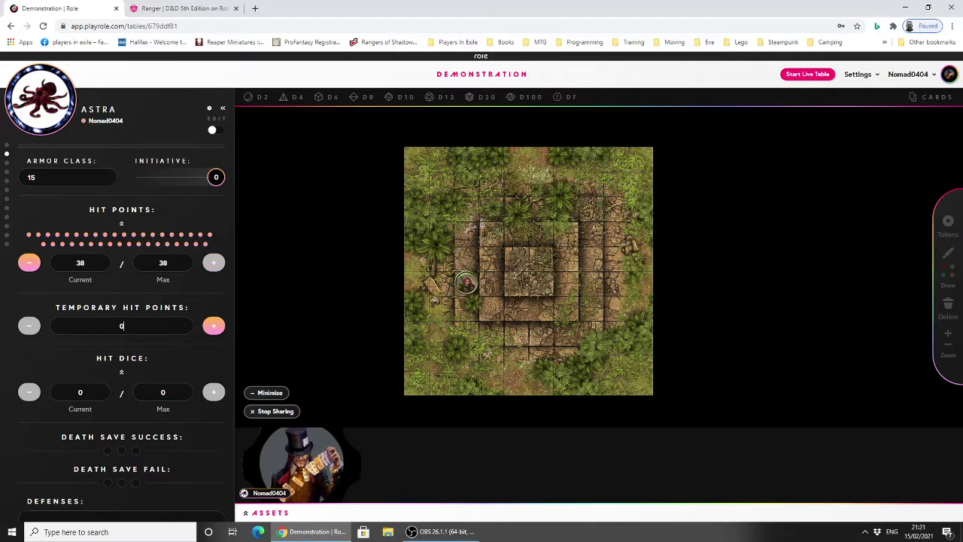
Step: Enter a Constitution score of 13 and a Dexterity score of 17 in Astra's abilities section
scroll(67, 290, down, 2)
click(122, 226)
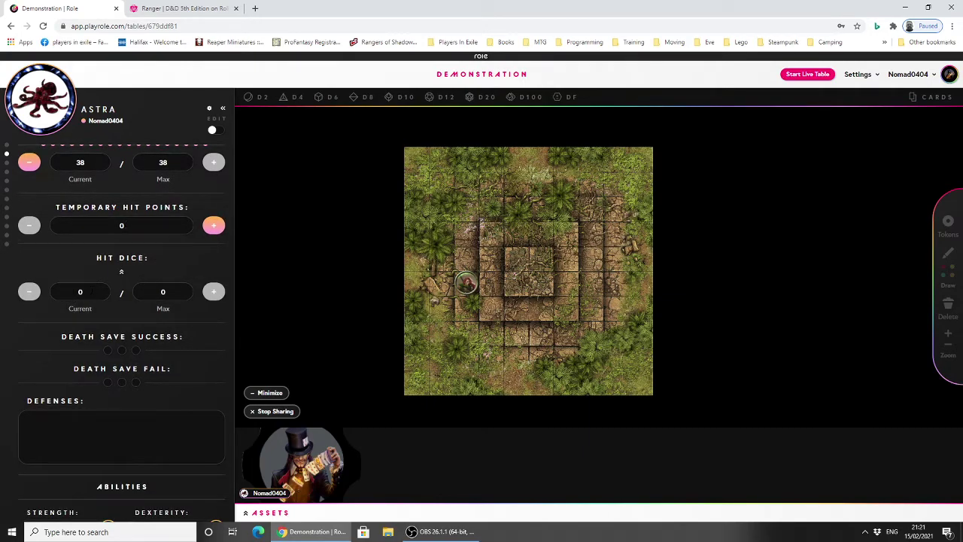
scroll(122, 301, down, 2)
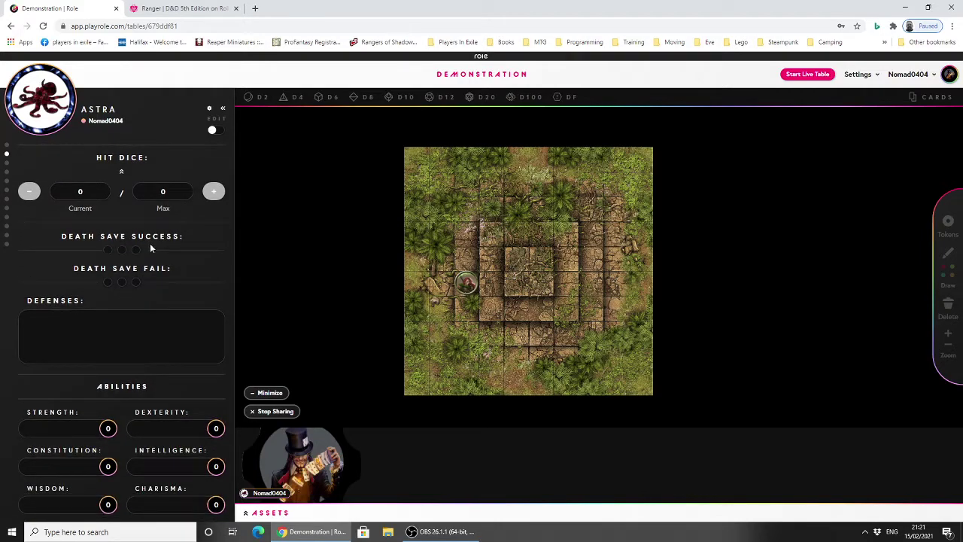
scroll(123, 280, down, 2)
click(113, 230)
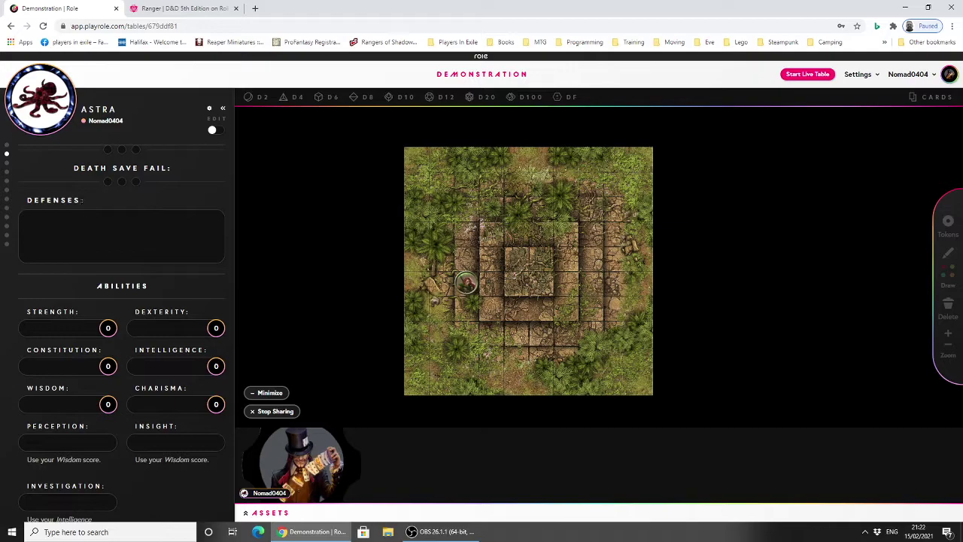
scroll(75, 265, down, 2)
click(76, 265)
text(13)
click(151, 229)
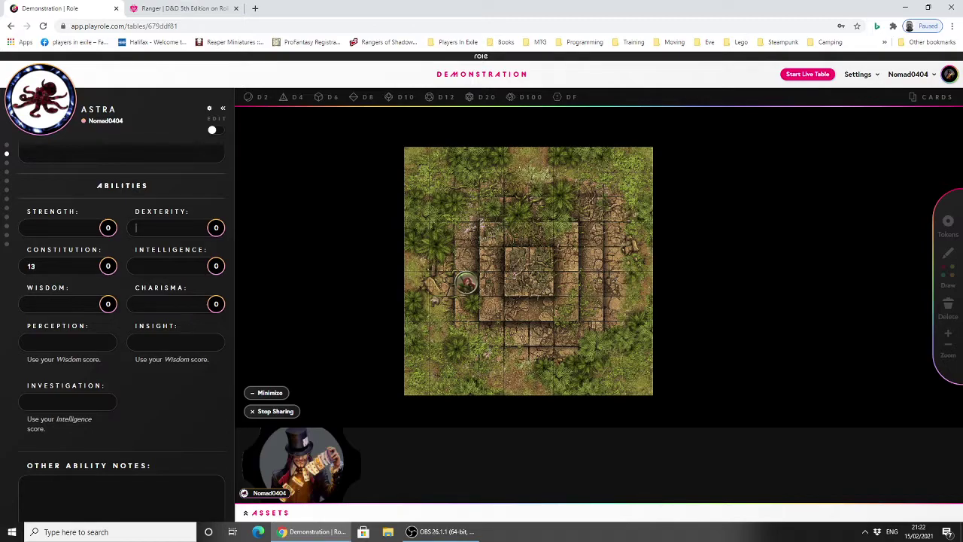
text(17)
Step: Roll four D6 dice and enter 7 as the Intelligence score
click(336, 99)
click(320, 99)
click(323, 98)
click(324, 98)
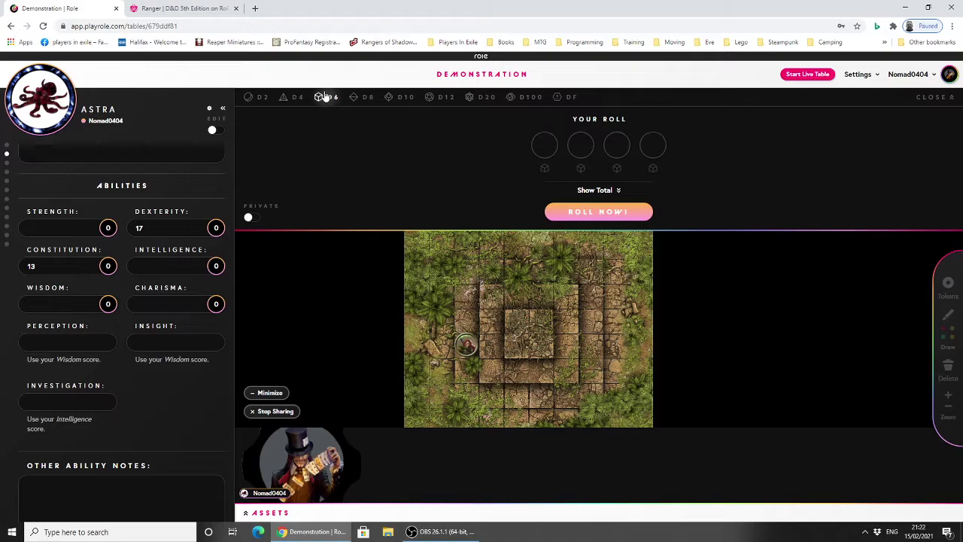
click(596, 211)
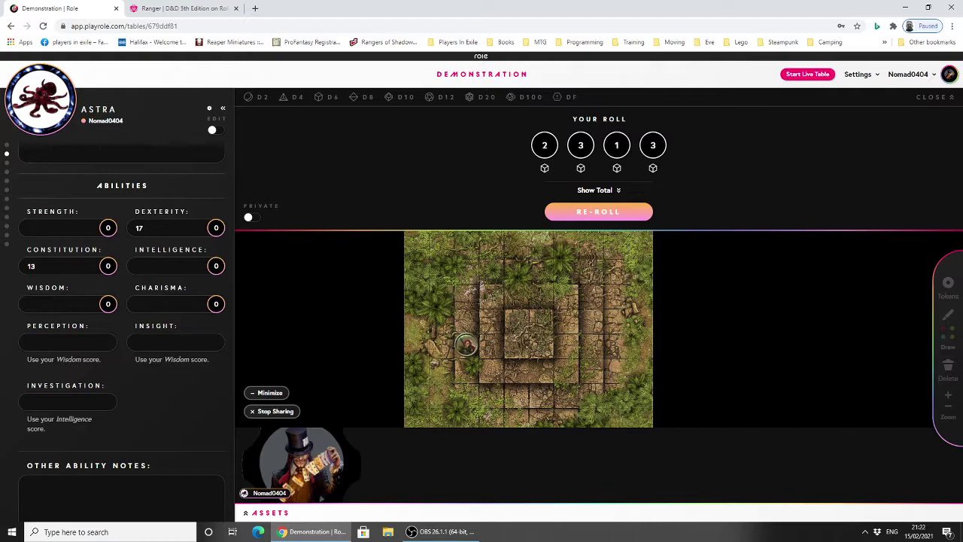
text(7)
Step: Re-roll the four D6 dice for the remaining abilities, setting Strength to 14, Wisdom to 14 and Charisma to 16
click(578, 216)
click(47, 228)
click(573, 214)
click(63, 304)
text(14)
click(581, 218)
text(16)
Step: Set Perception and Insight to 14 and Investigation to 7
text(14)
click(160, 343)
text(14)
scroll(136, 379, down, 1)
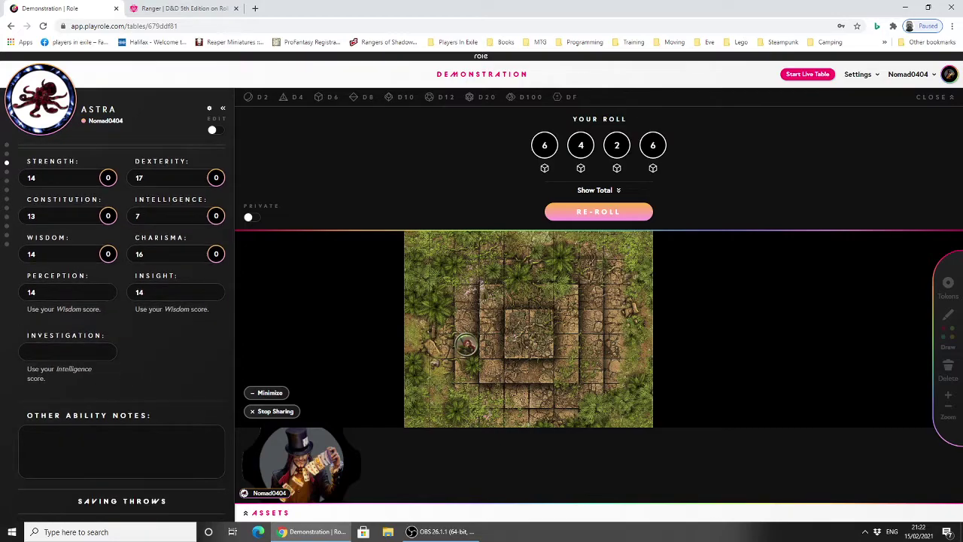
text(7)
Step: Move the Darkvision, magical sleep, Charm save and trance lines from Proficiencies & Languages into Defenses
scroll(136, 366, down, 7)
scroll(134, 320, up, 6)
scroll(131, 321, up, 15)
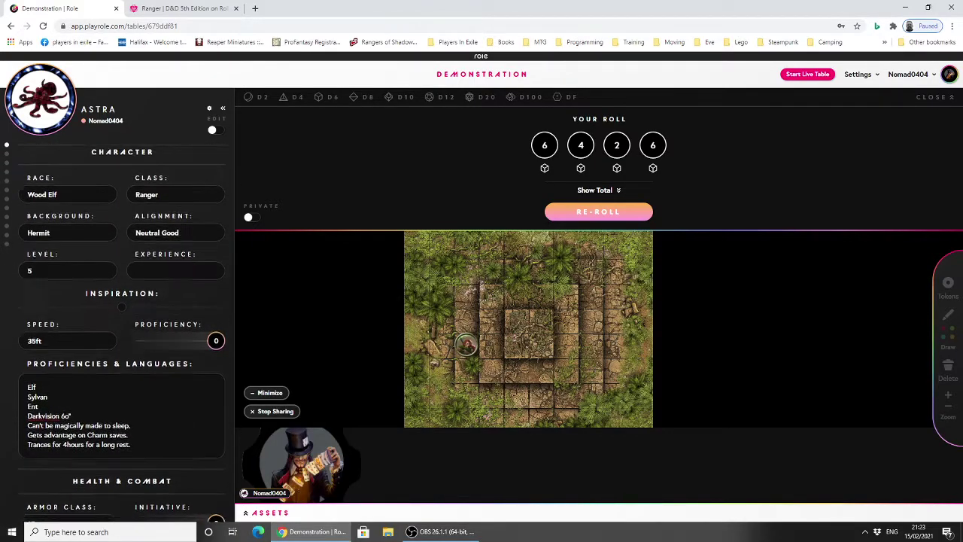
scroll(110, 335, down, 3)
drag(130, 299, 28, 270)
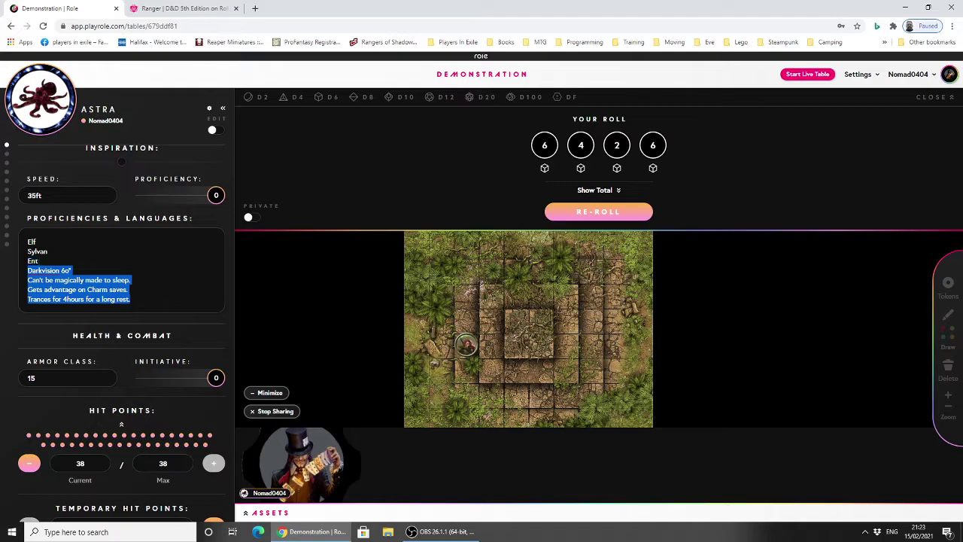
key(BackSpace)
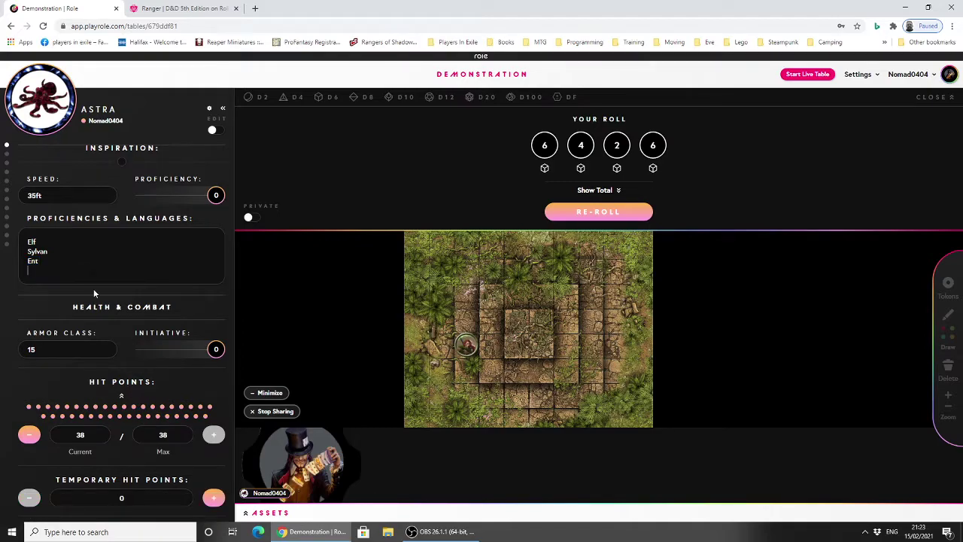
scroll(66, 276, down, 5)
scroll(66, 276, up, 3)
scroll(83, 314, down, 1)
Step: Add Survival, Nature and Animal Handling on separate lines to Proficiencies & Languages
scroll(86, 269, up, 3)
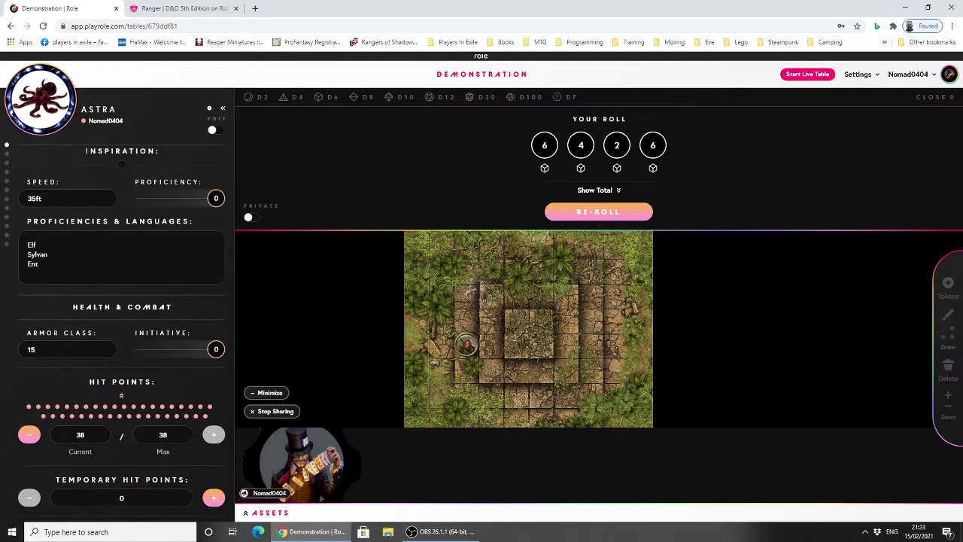
key(Return)
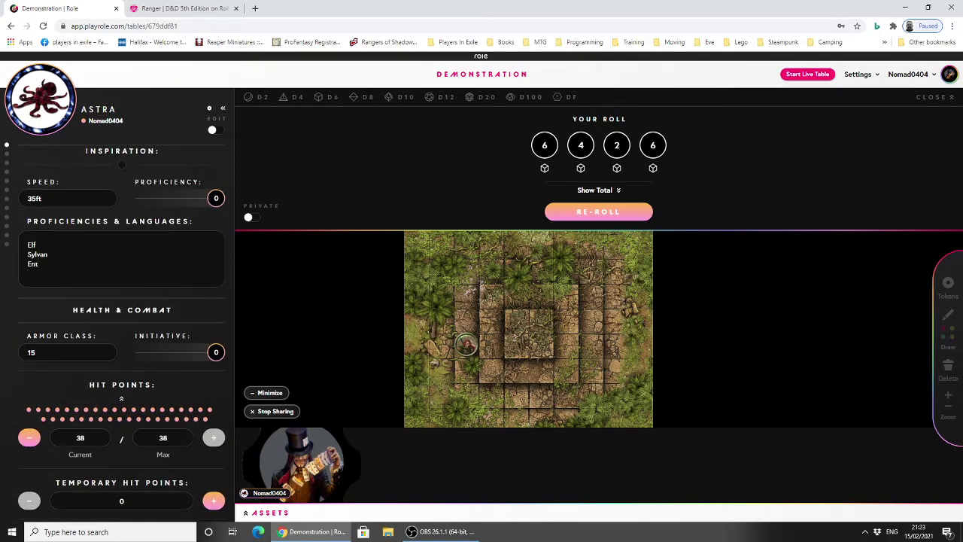
text(Survival)
key(Return)
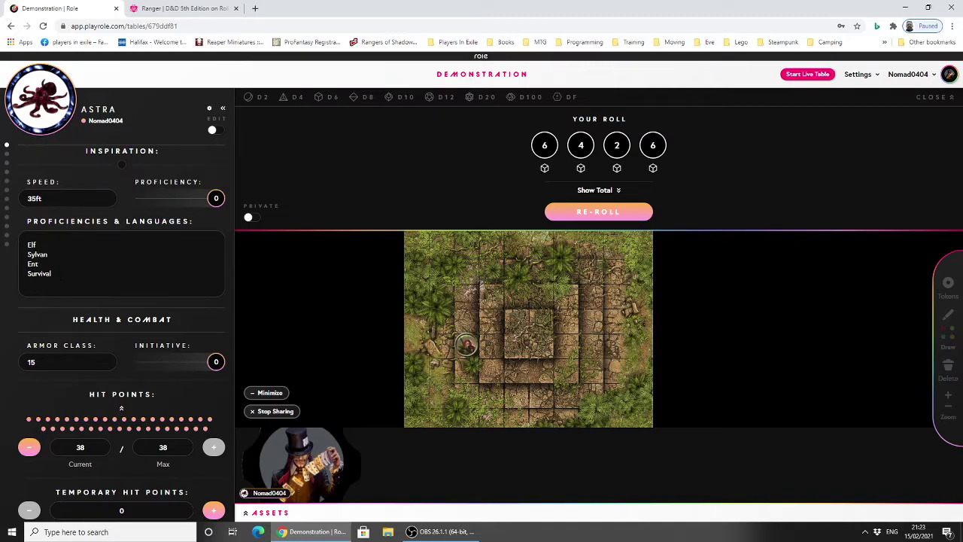
text(Nature)
key(Return)
text(Animal Handling)
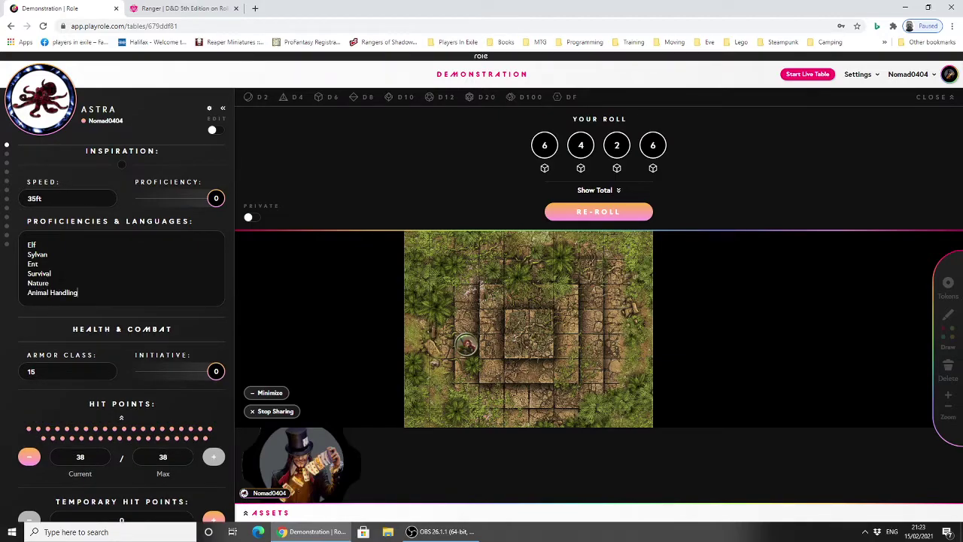
Step: Try marking the Strength, Dexterity and Intelligence saving throws as proficient, and clear the three markers again
scroll(122, 331, down, 12)
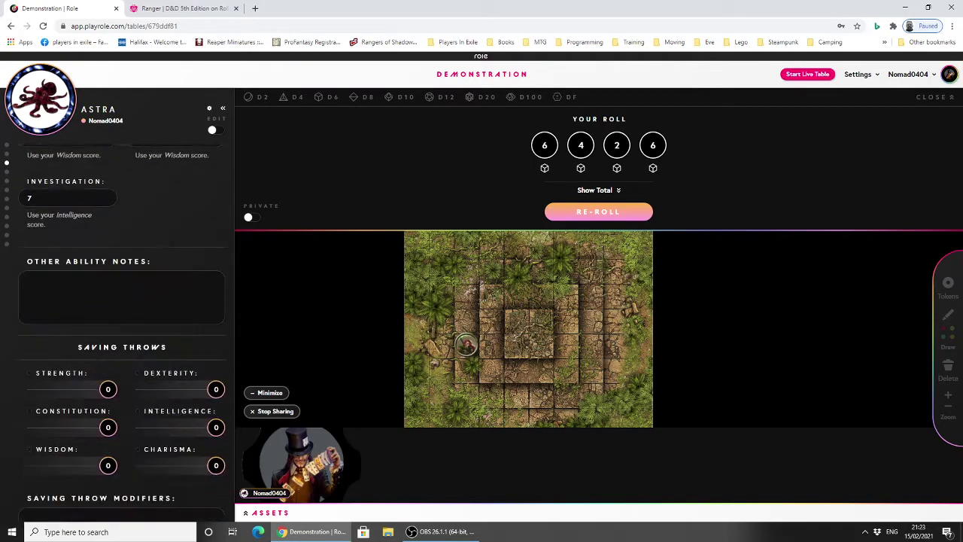
scroll(138, 233, down, 3)
scroll(138, 256, up, 4)
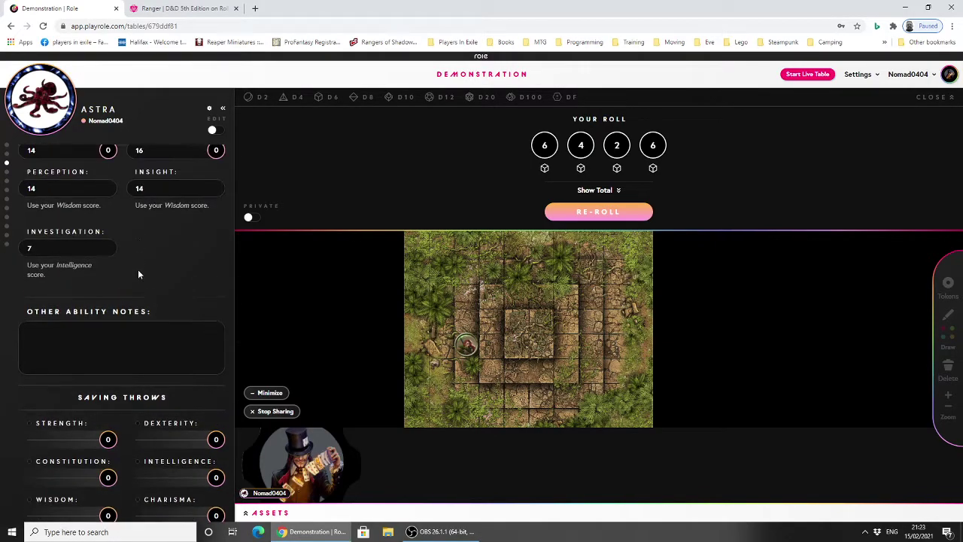
scroll(91, 329, down, 2)
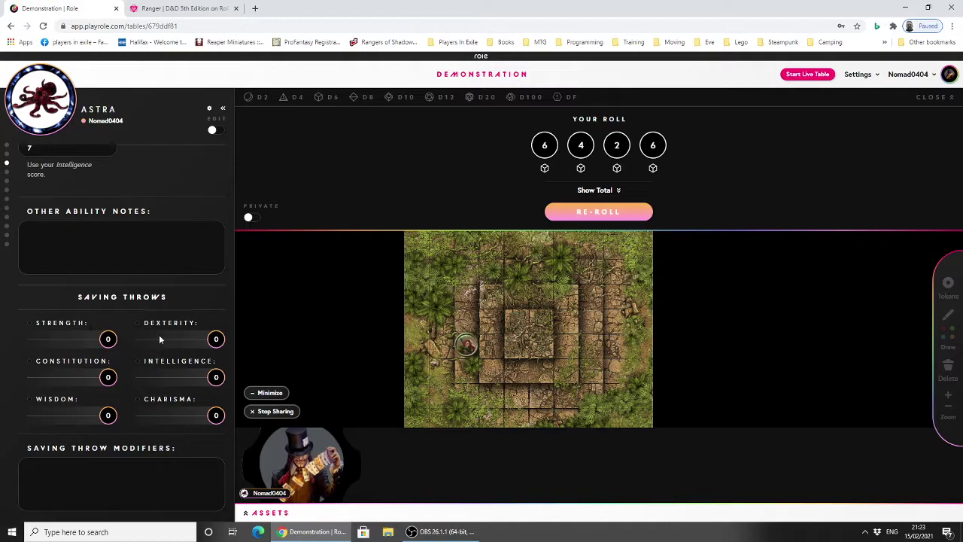
click(29, 323)
click(138, 324)
click(139, 362)
click(139, 362)
click(138, 324)
click(29, 324)
Step: Add the Strength saving throw to the roll and remove all dice from the tray
scroll(110, 331, up, 6)
scroll(111, 331, down, 4)
scroll(111, 336, down, 3)
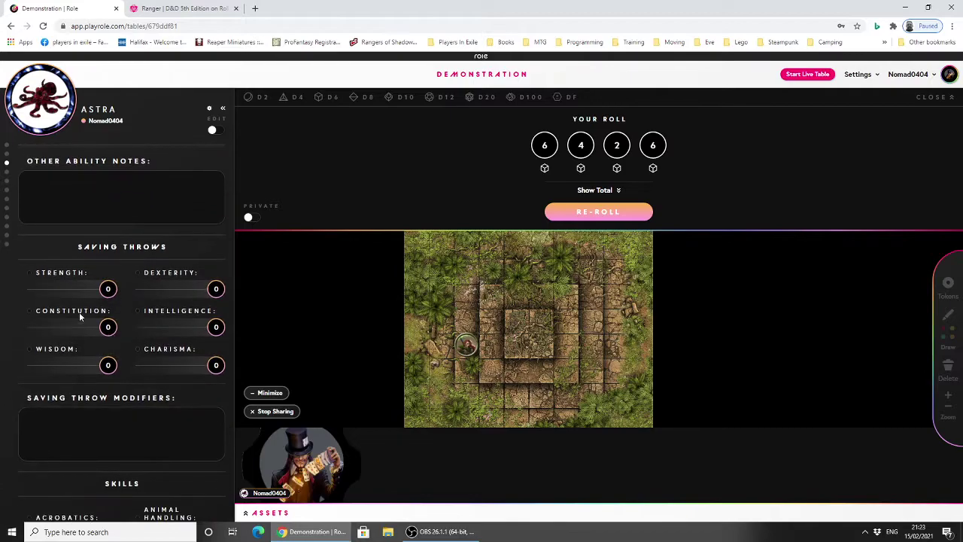
click(107, 290)
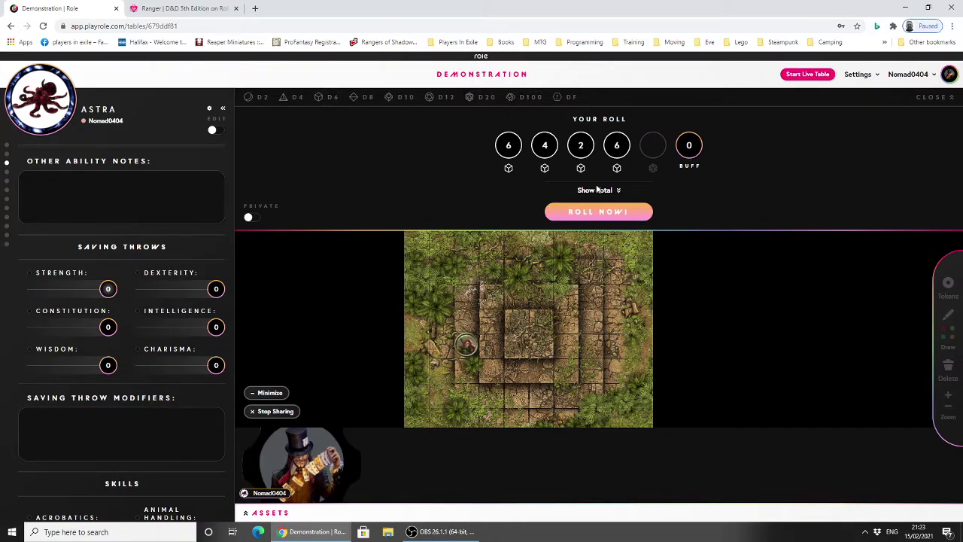
click(613, 169)
click(615, 169)
click(600, 169)
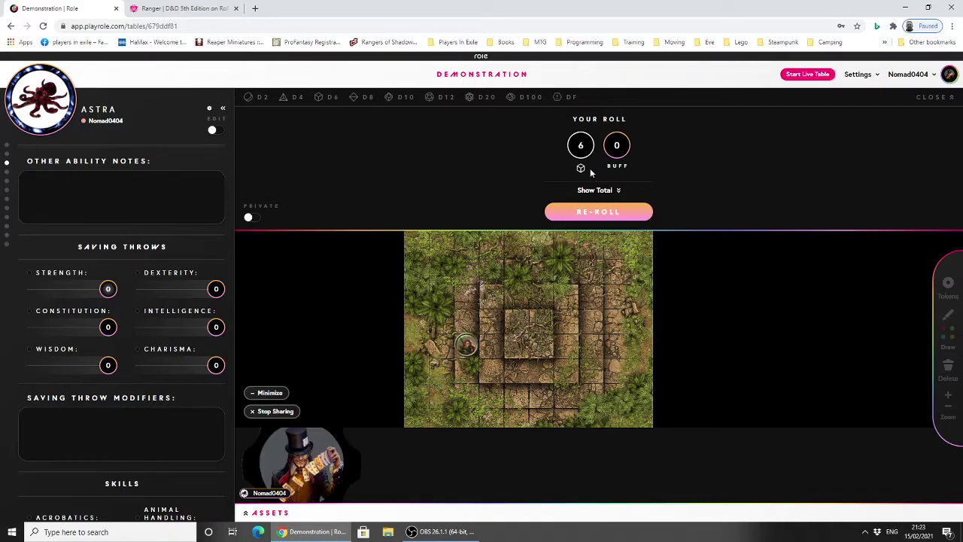
click(582, 169)
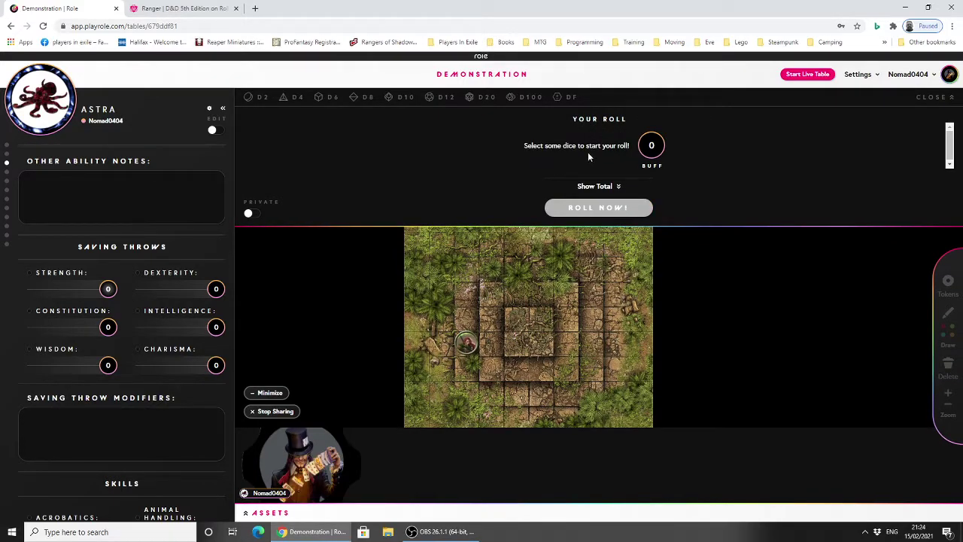
Step: Try toggling the Strength saving throw in the roll, and remove its die to empty the tray
click(108, 293)
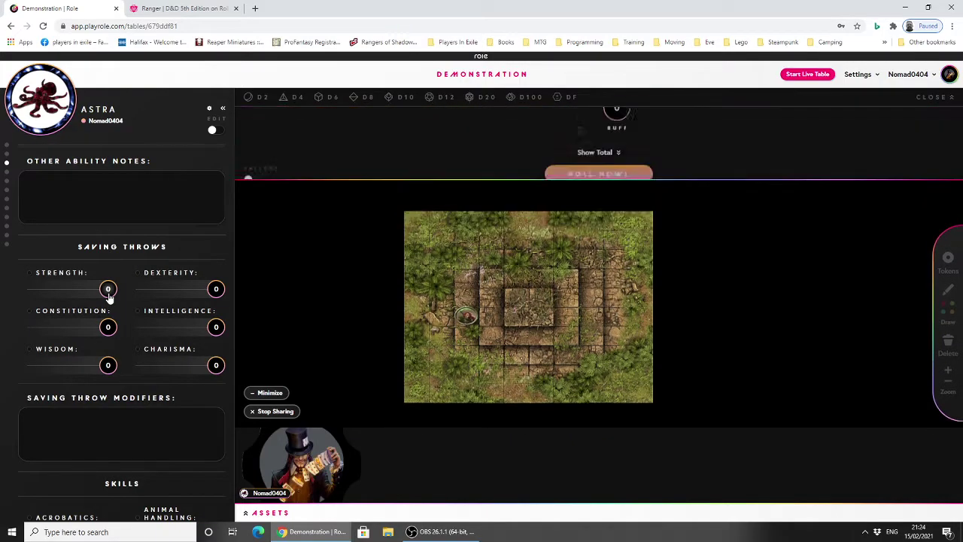
click(109, 294)
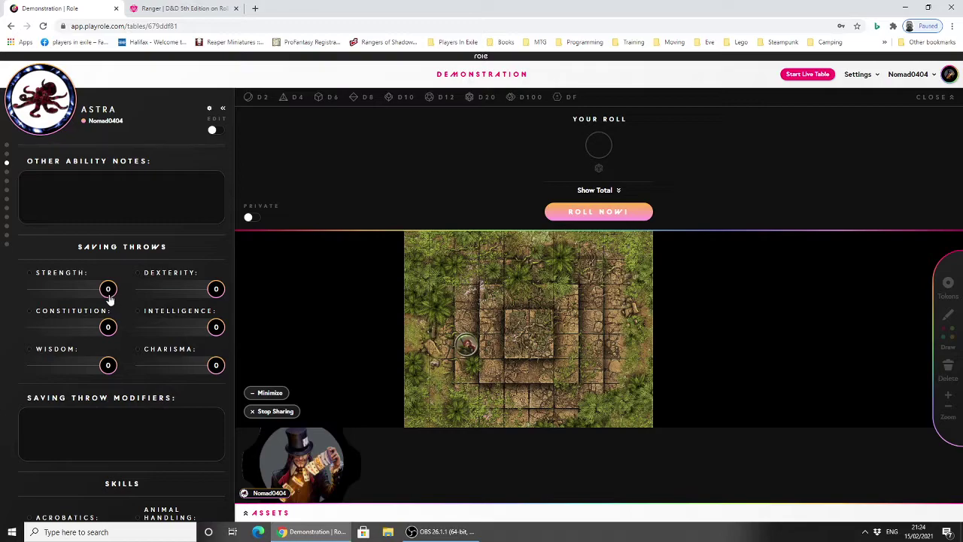
click(598, 170)
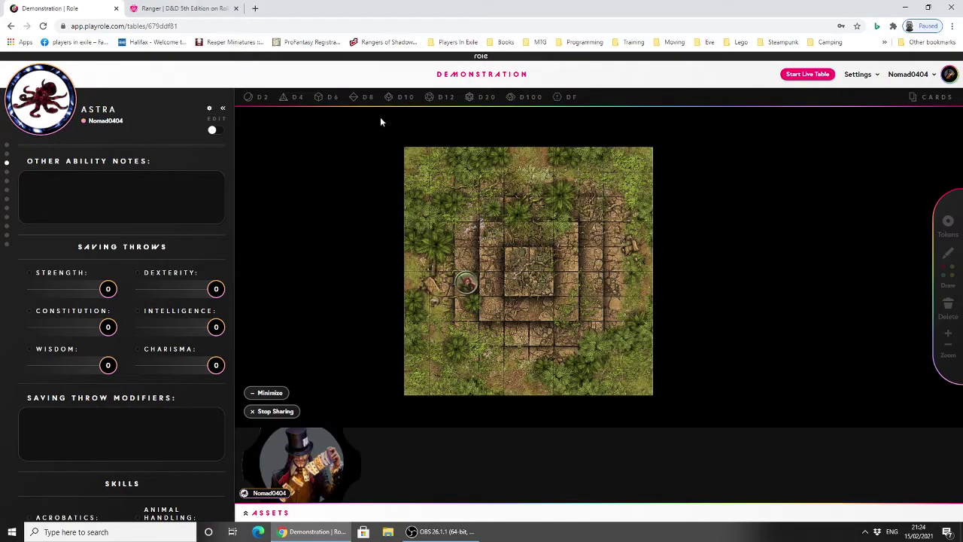
Step: Add a D20 and the Strength saving throw to the tray, remove the extra D20, and make the roll
click(482, 97)
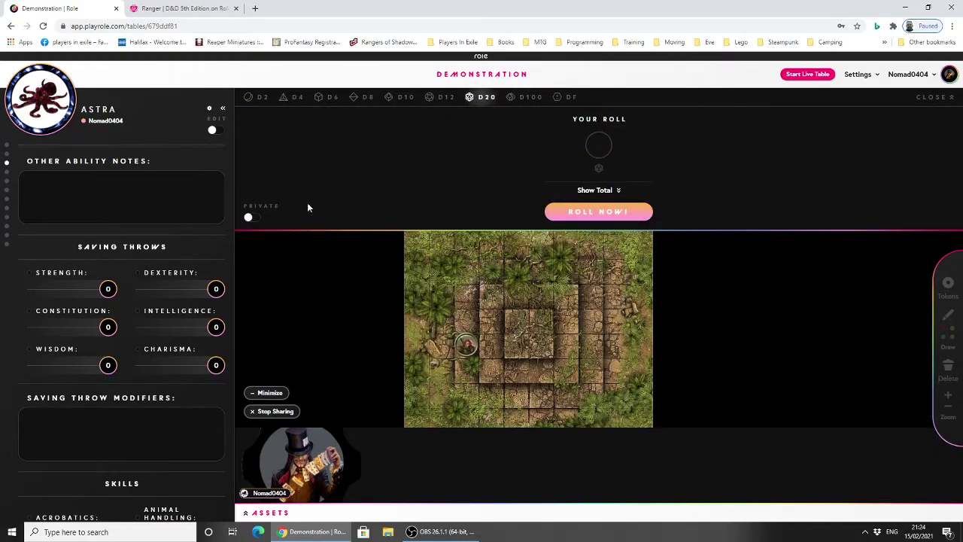
click(108, 289)
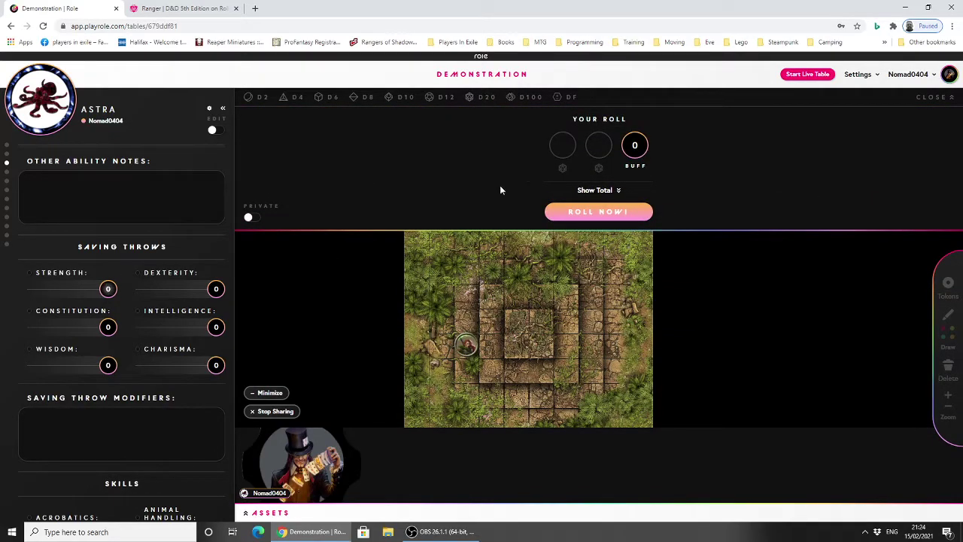
click(597, 170)
click(588, 212)
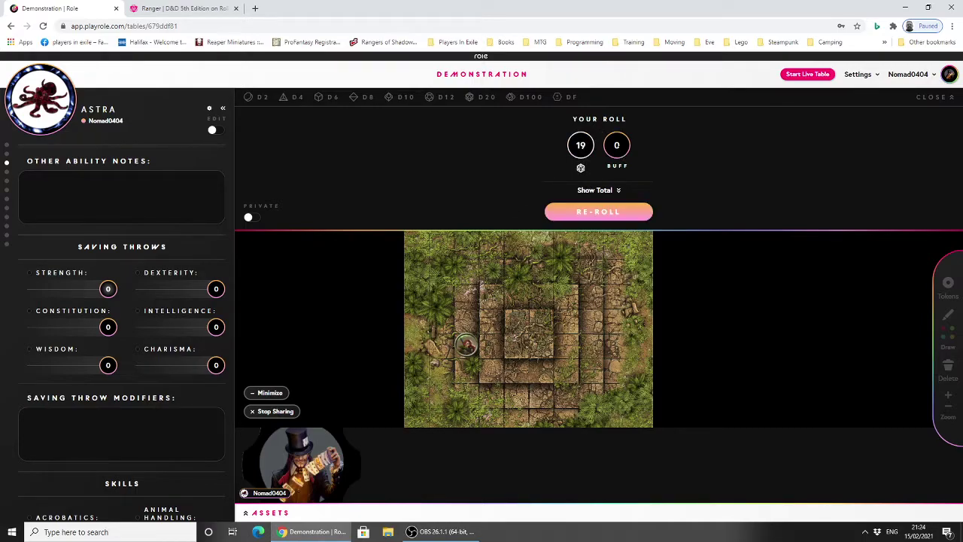
Step: Take the saving throw buff out of the roll and add the Strength ability check from the abilities section
scroll(146, 228, up, 5)
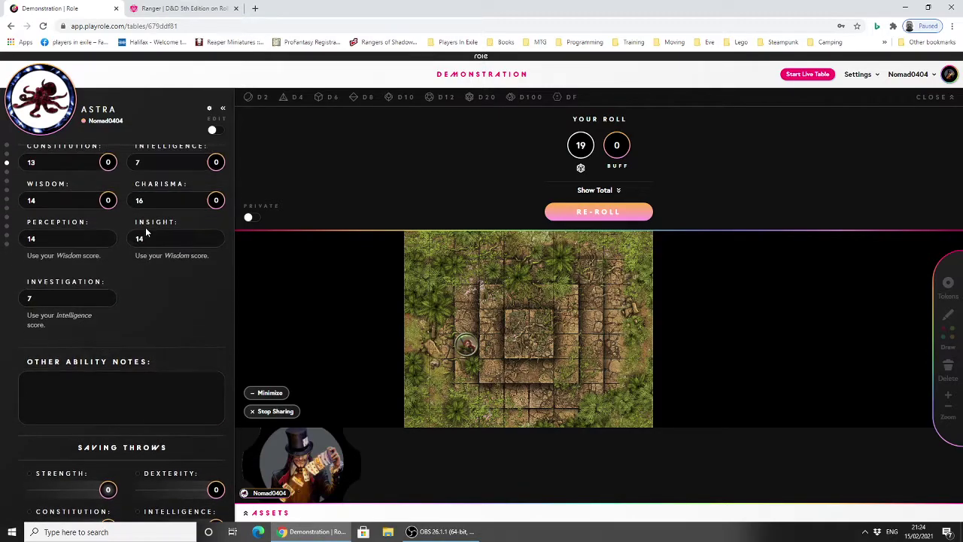
scroll(145, 227, down, 5)
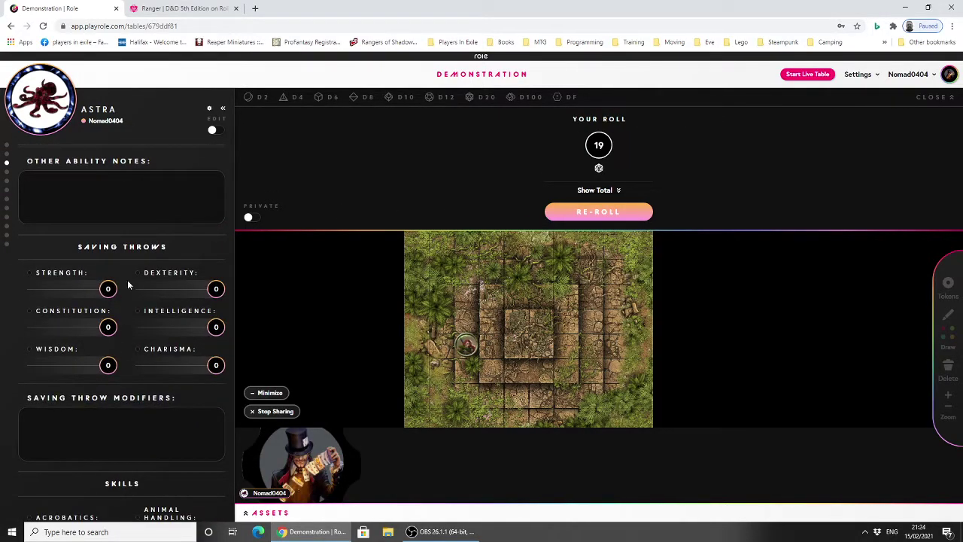
scroll(91, 271, up, 5)
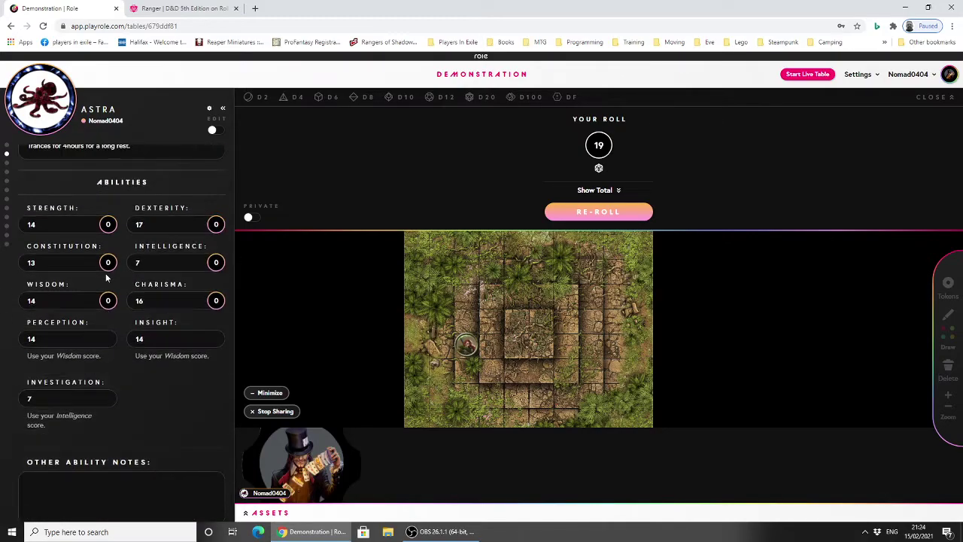
click(107, 225)
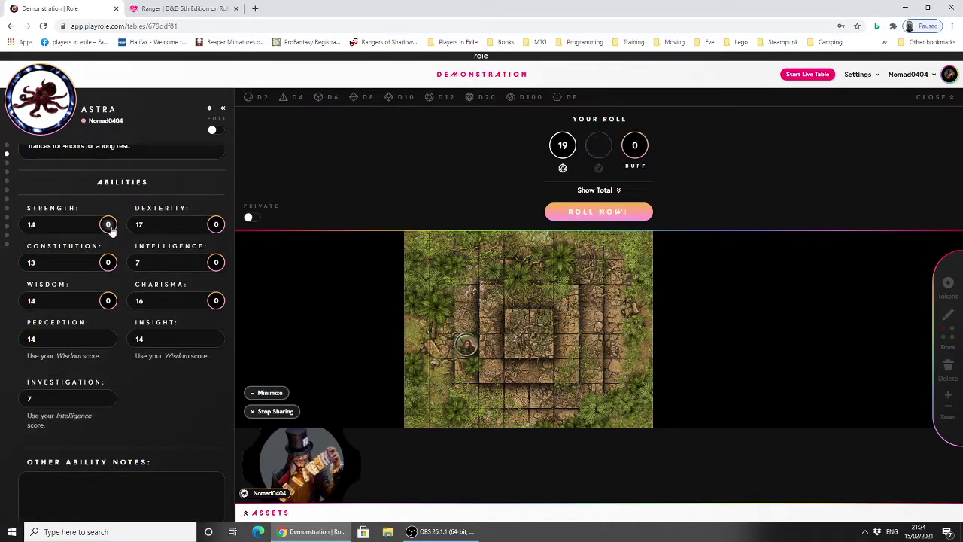
scroll(58, 214, up, 4)
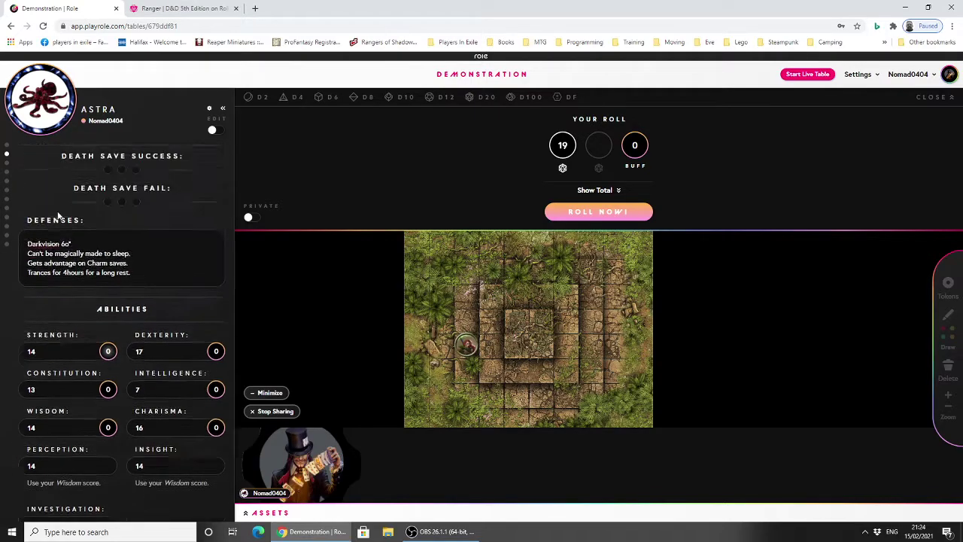
scroll(58, 214, down, 4)
scroll(57, 210, down, 2)
scroll(57, 211, up, 2)
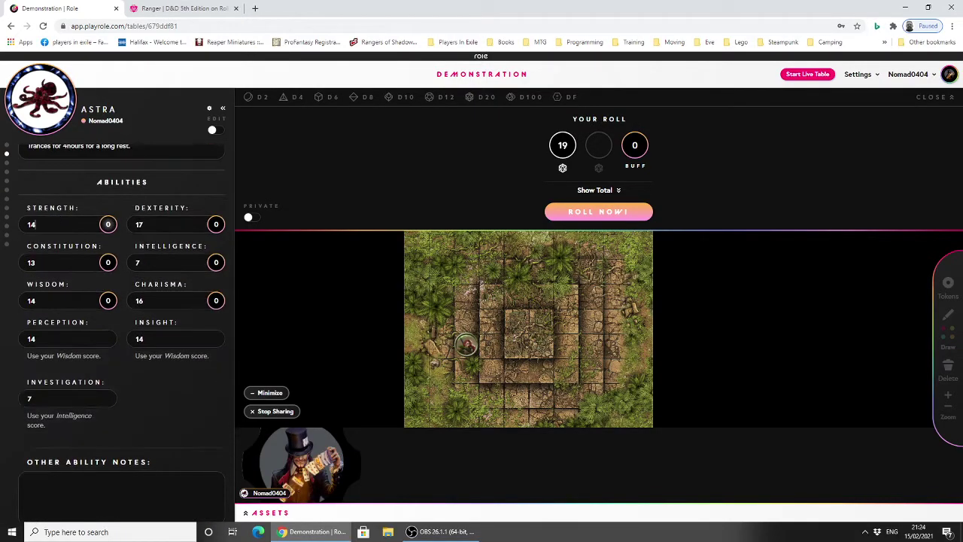
Step: Add the Dexterity ability check to the roll and look over the ability scores
click(167, 228)
click(215, 230)
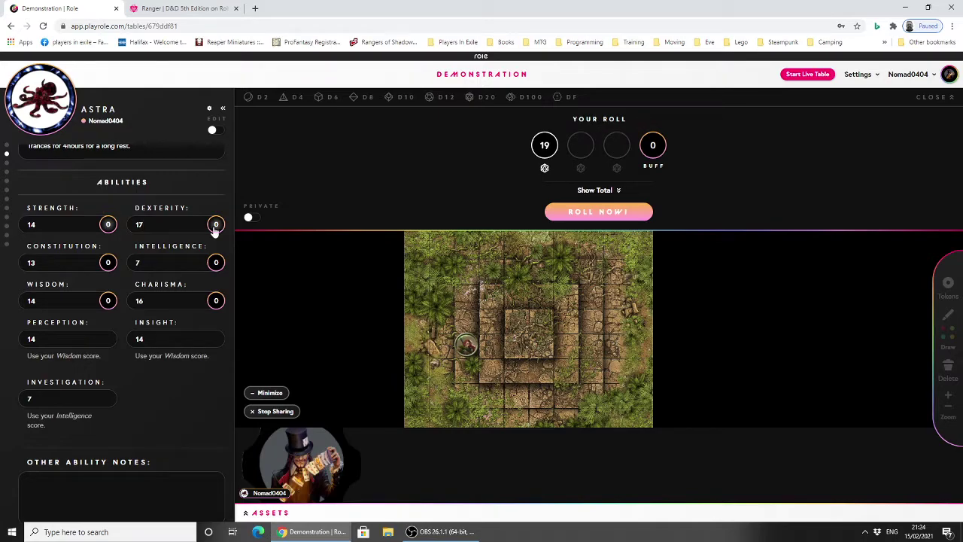
click(109, 233)
scroll(174, 199, up, 3)
scroll(173, 199, down, 6)
scroll(106, 253, up, 2)
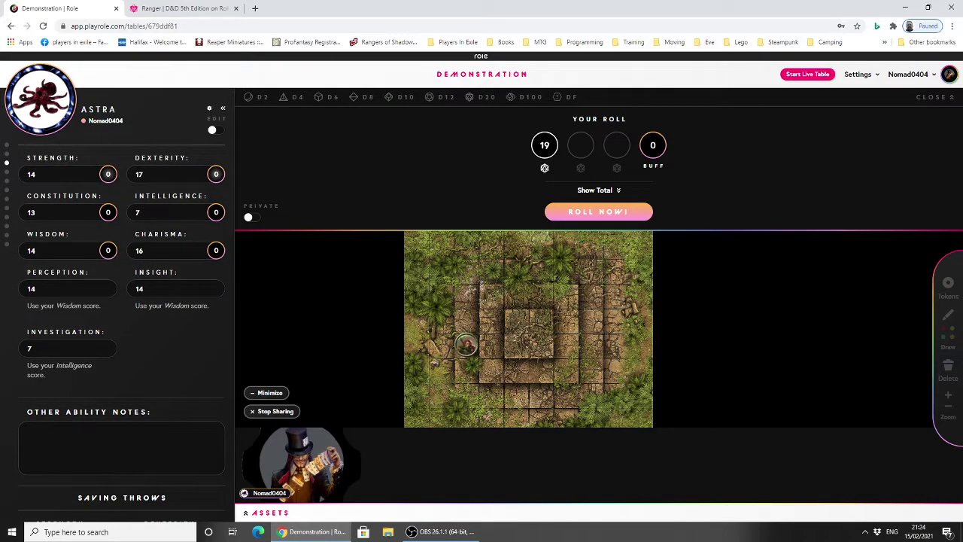
Step: Add the Wisdom ability check to the roll, and turn the sheet's edit mode on and back off
scroll(146, 309, up, 1)
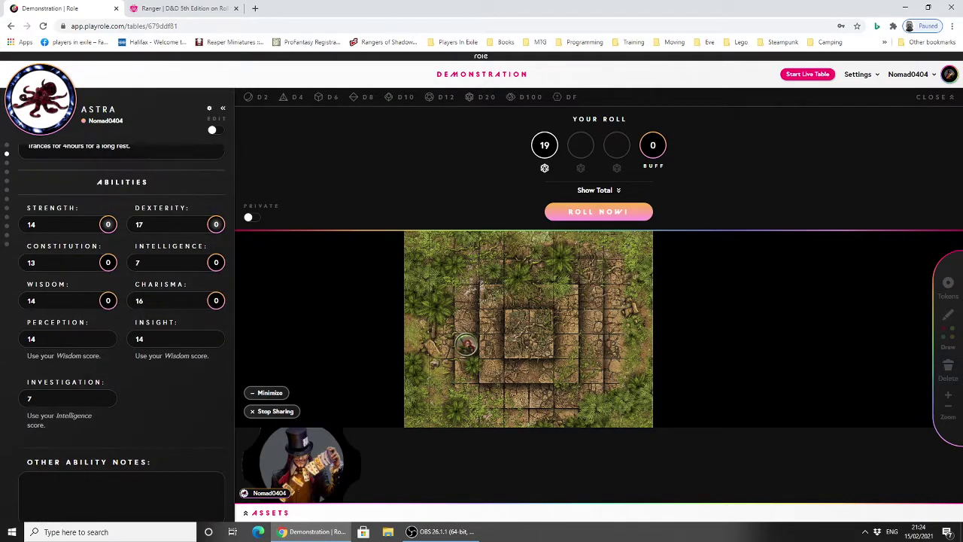
click(109, 301)
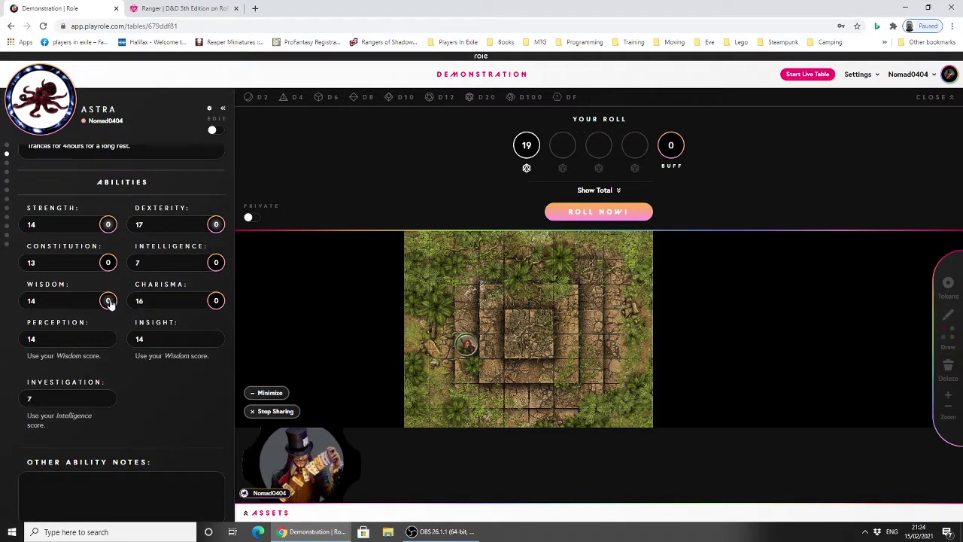
click(213, 130)
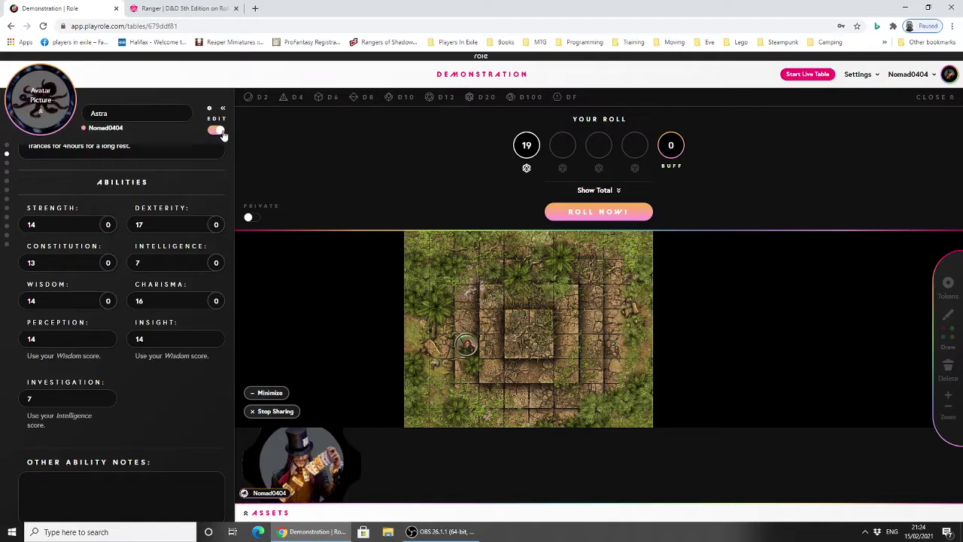
click(217, 131)
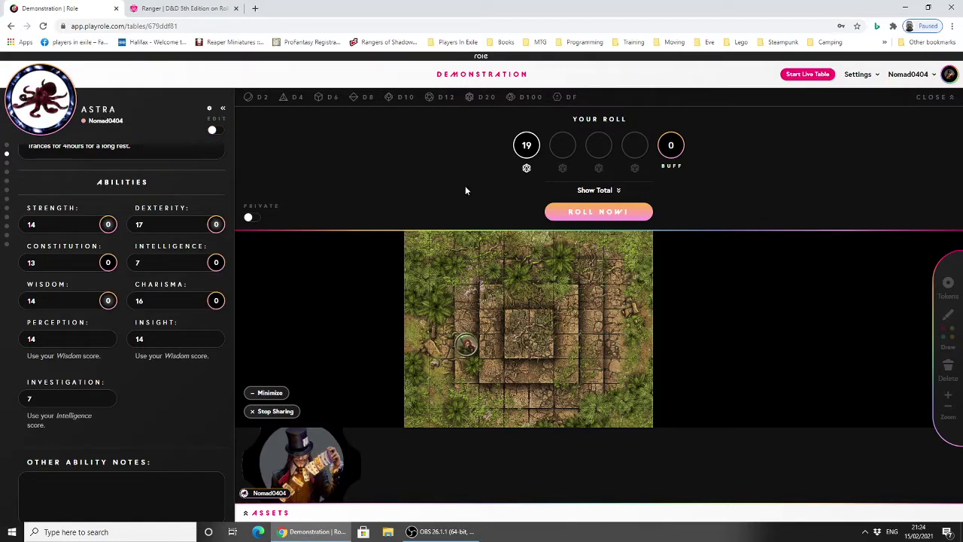
Step: Remove all the dice from the roll tray
click(563, 168)
click(580, 168)
click(582, 168)
click(580, 169)
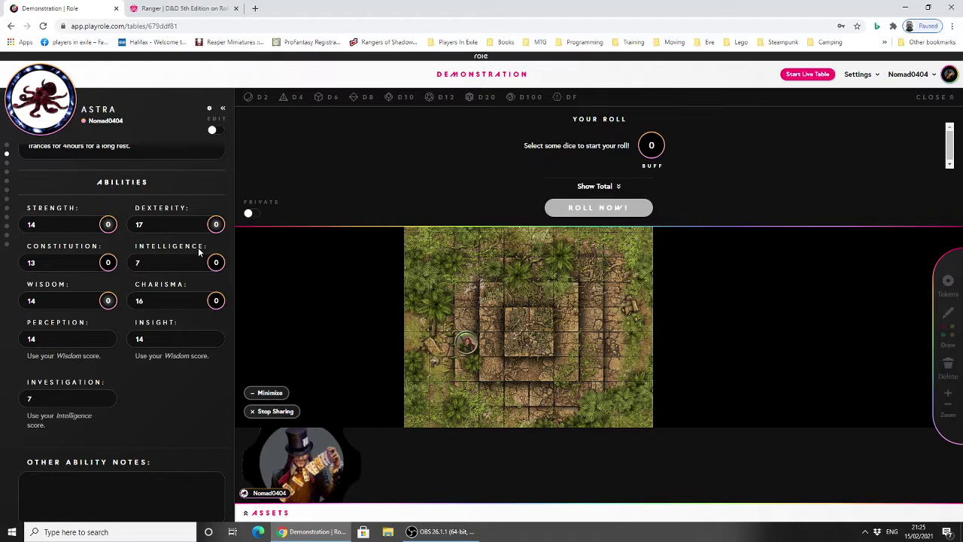
Step: Look through the sheet's saving throws, skills and abilities sections
scroll(188, 256, down, 3)
scroll(161, 257, down, 3)
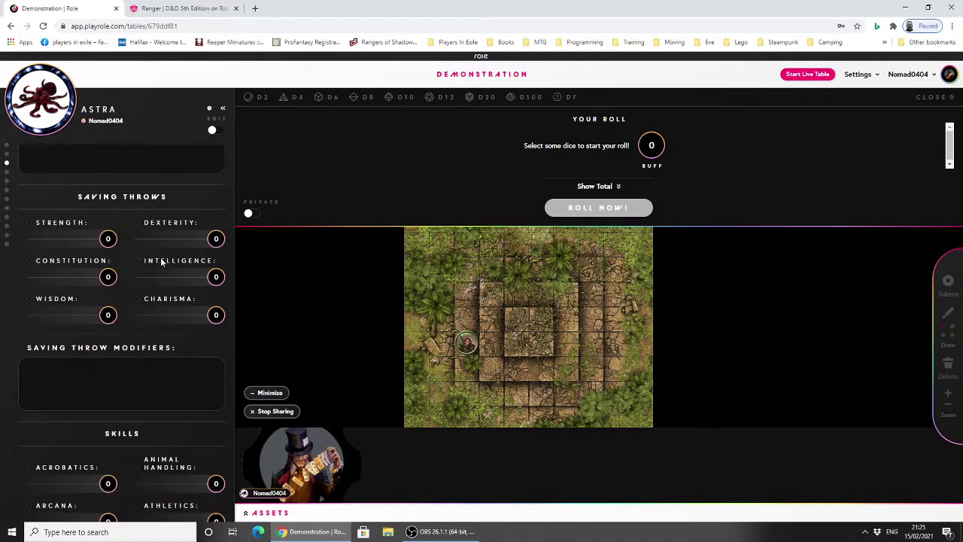
scroll(160, 257, down, 2)
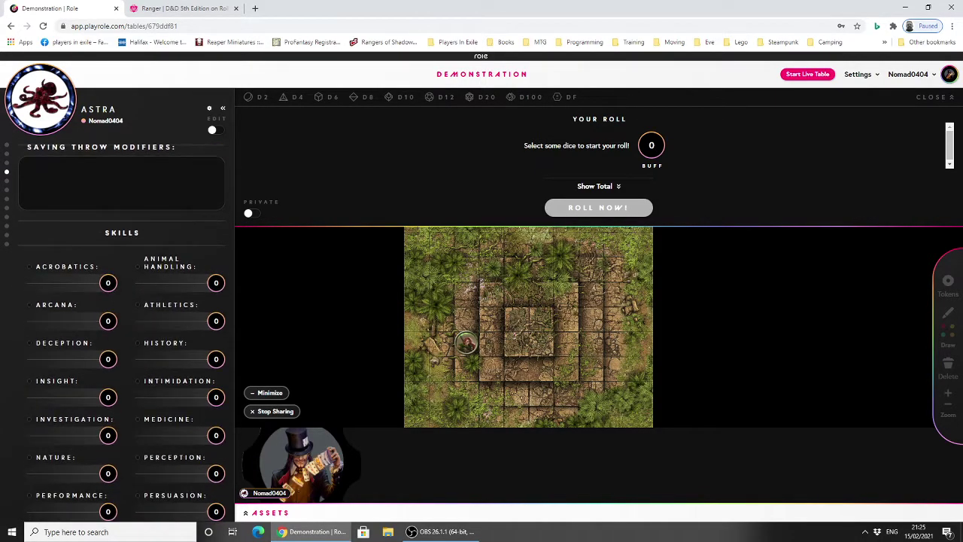
scroll(161, 258, up, 1)
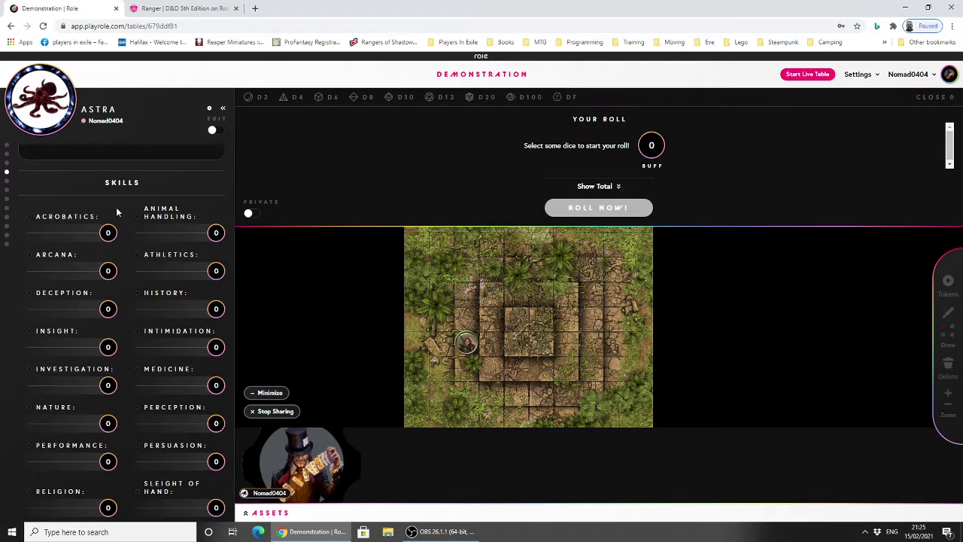
scroll(116, 207, down, 2)
scroll(125, 213, up, 8)
scroll(121, 202, up, 5)
scroll(115, 234, down, 1)
scroll(109, 248, down, 8)
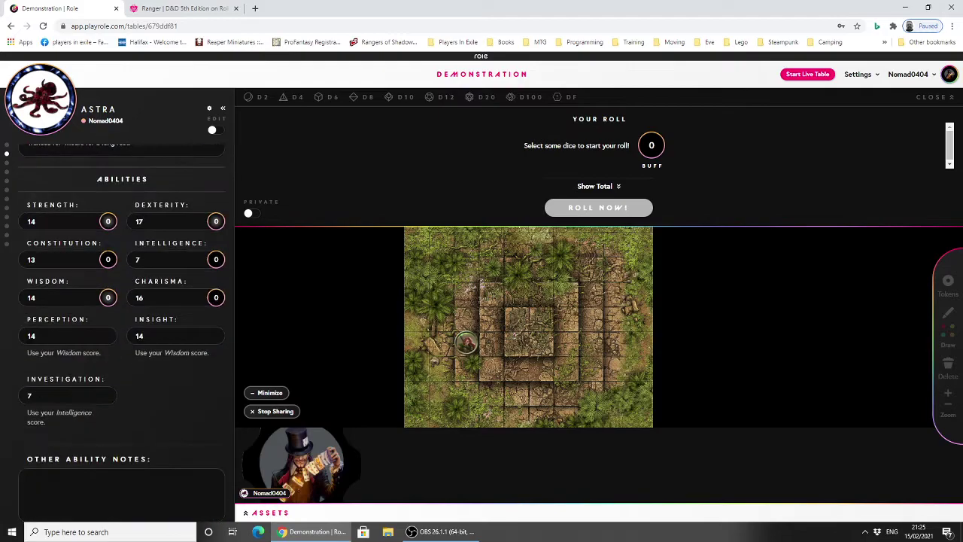
scroll(52, 245, down, 3)
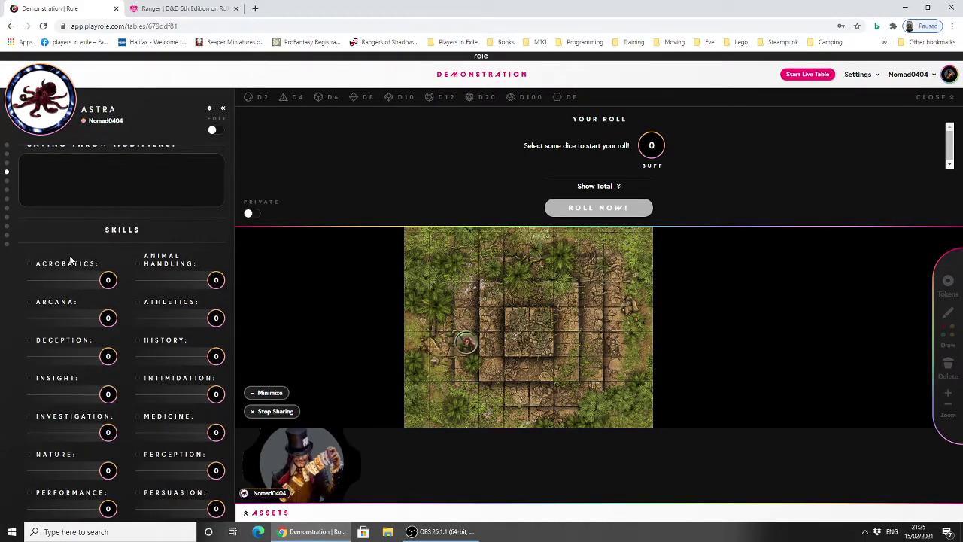
Step: Mark the Acrobatics skill as proficient and add its check to the roll three times
click(29, 264)
click(108, 286)
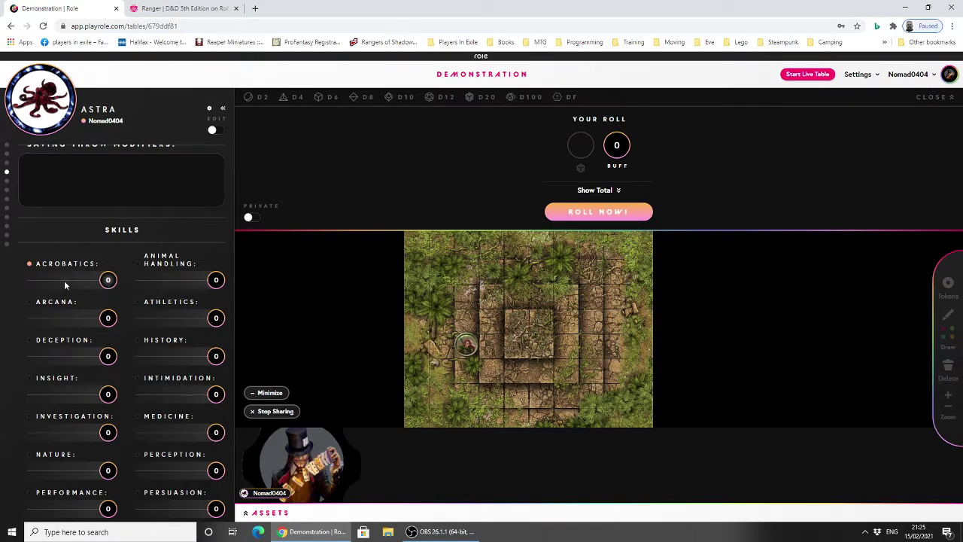
click(108, 281)
right_click(108, 280)
click(107, 282)
click(108, 282)
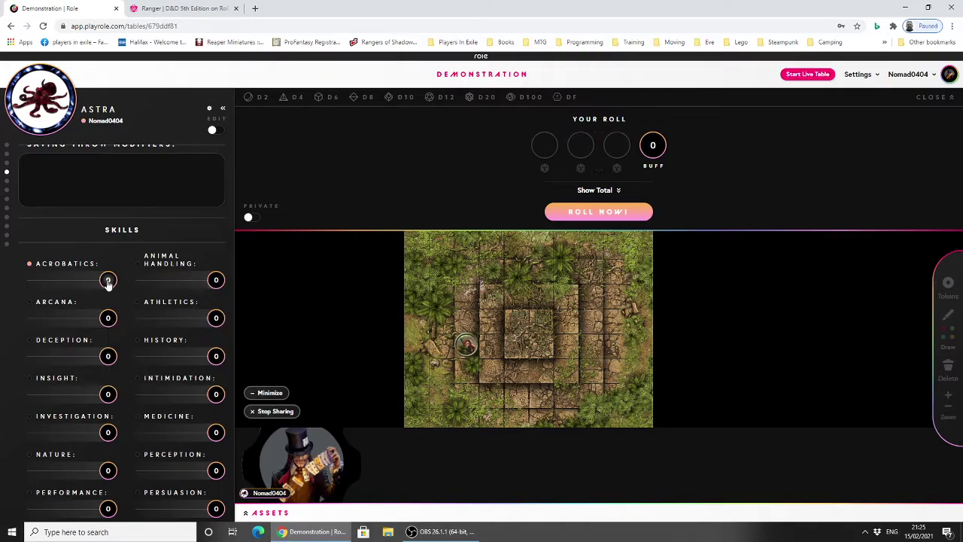
Step: Examine the sheet's action, bonus action, reaction, special and attack sections
scroll(105, 286, down, 6)
scroll(121, 302, up, 2)
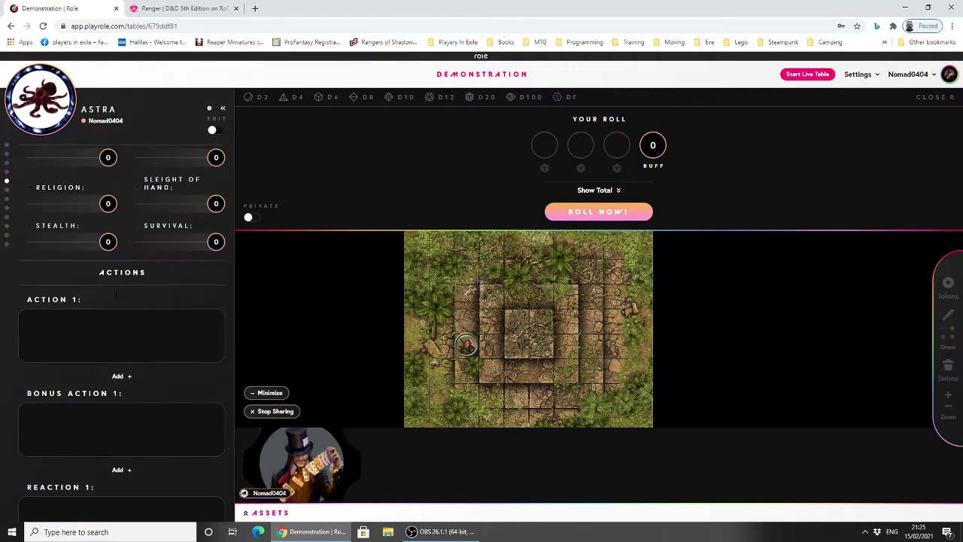
scroll(121, 301, down, 3)
scroll(121, 301, down, 3)
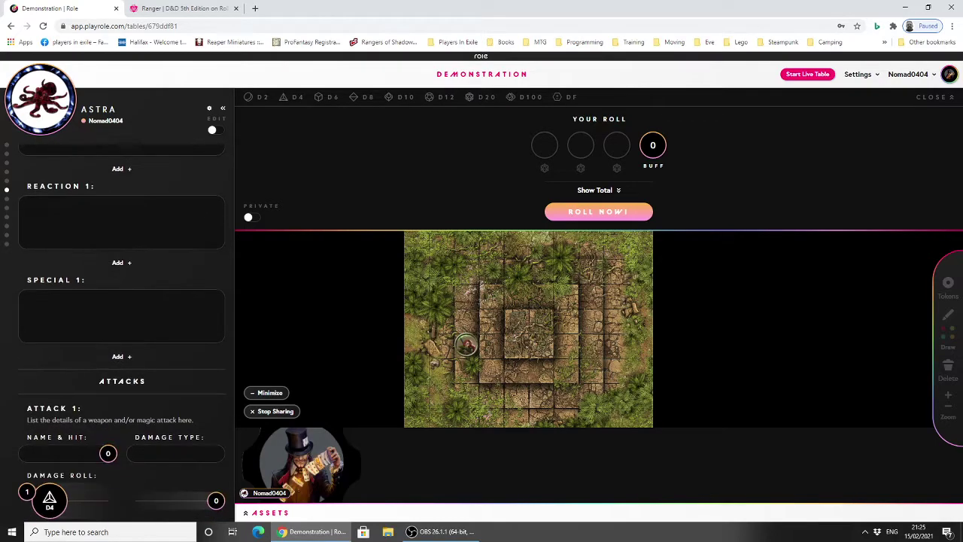
scroll(121, 301, up, 4)
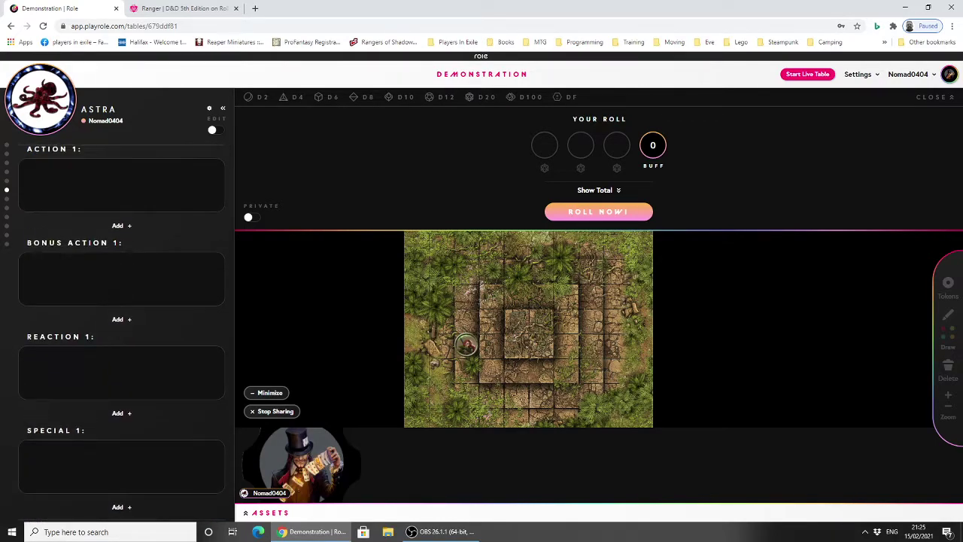
scroll(120, 301, down, 1)
click(28, 233)
scroll(88, 282, down, 3)
scroll(91, 271, down, 2)
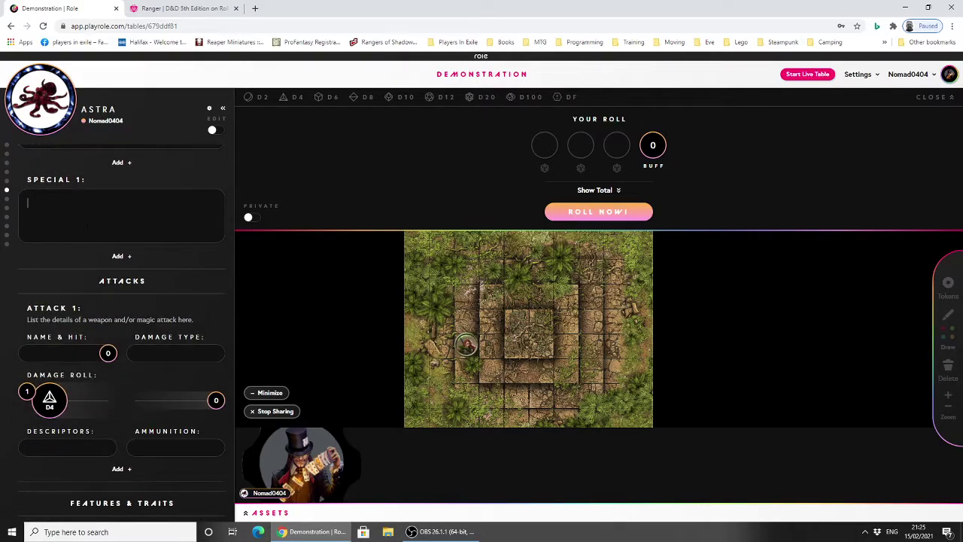
scroll(90, 300, down, 1)
scroll(87, 293, up, 5)
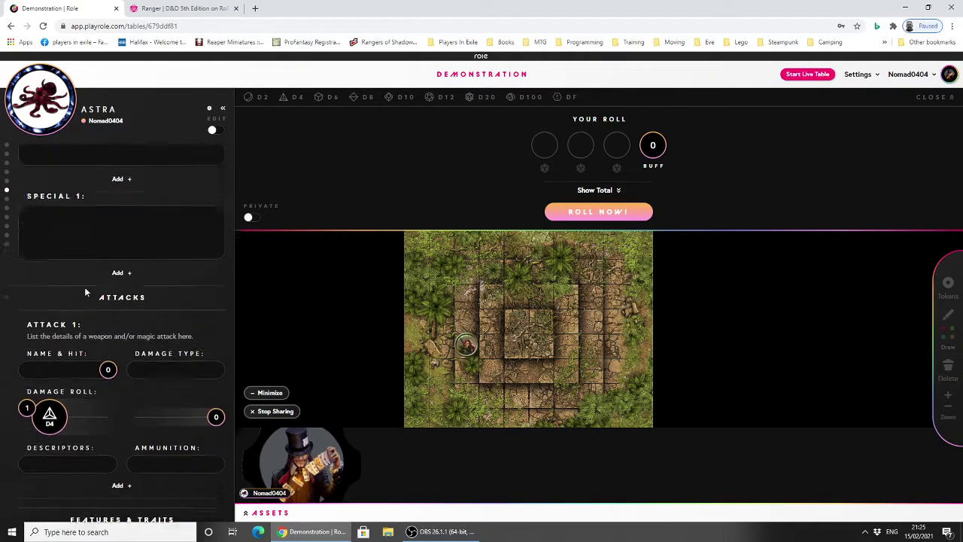
scroll(84, 286, down, 1)
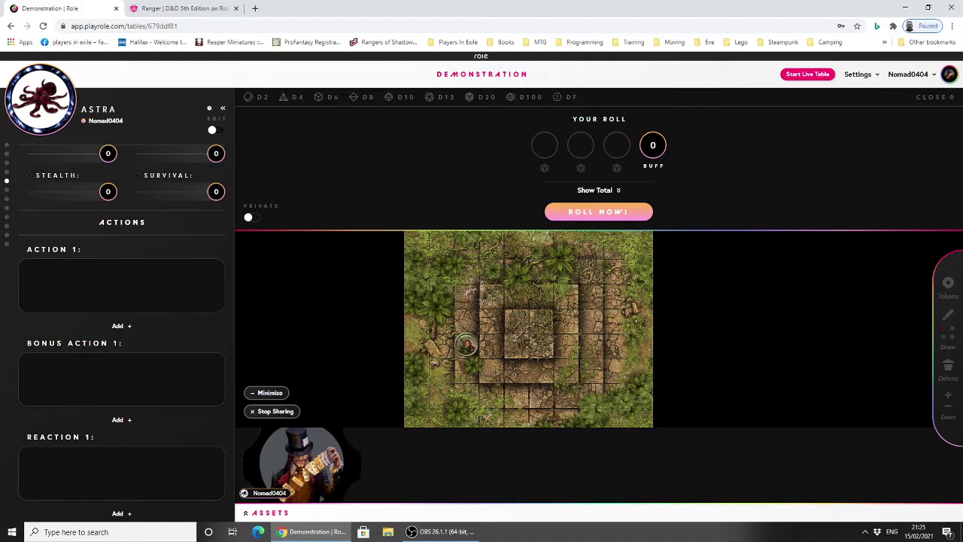
scroll(76, 269, down, 2)
scroll(87, 268, up, 2)
scroll(89, 269, down, 1)
scroll(89, 270, down, 3)
scroll(91, 271, up, 3)
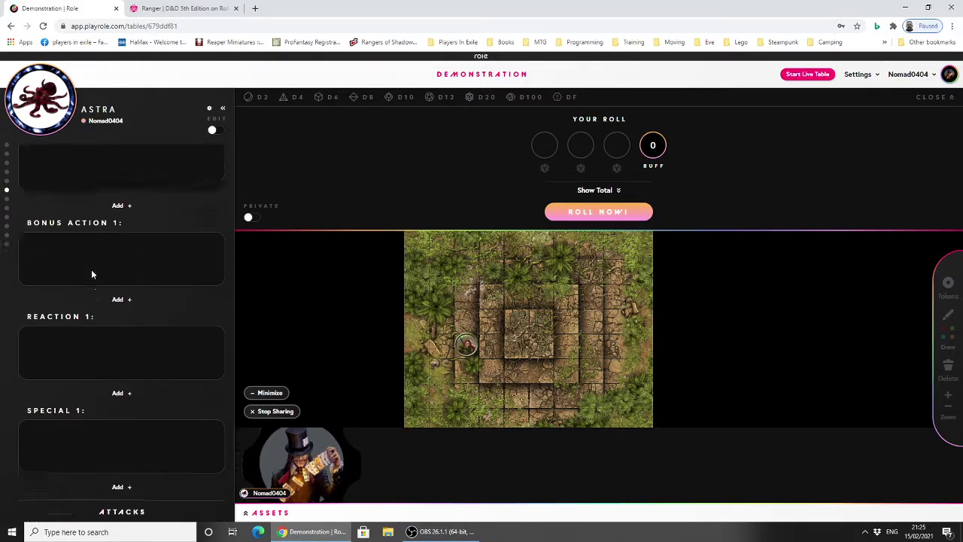
scroll(107, 283, down, 8)
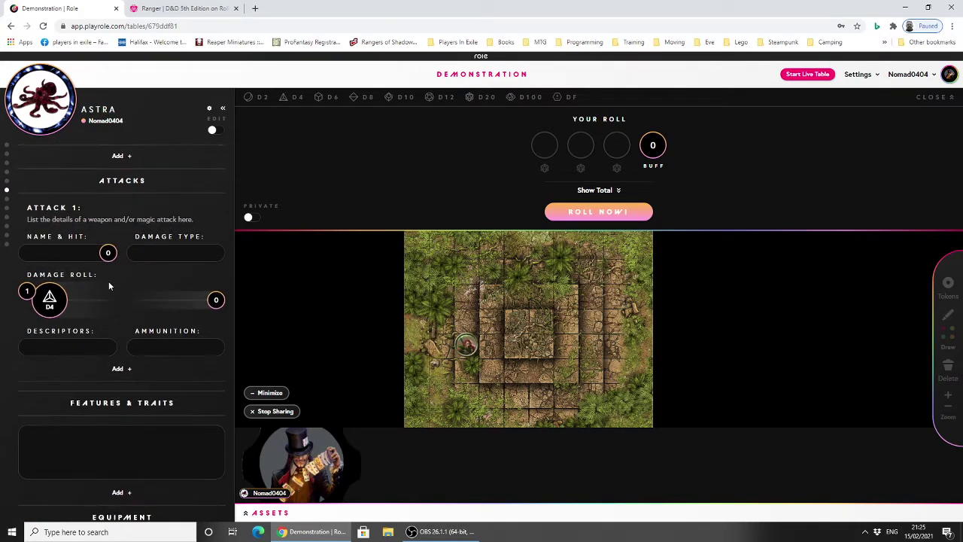
Step: Try out the name and damage type fields of Attack 1, and add its D4 damage die to the roll twice
click(71, 253)
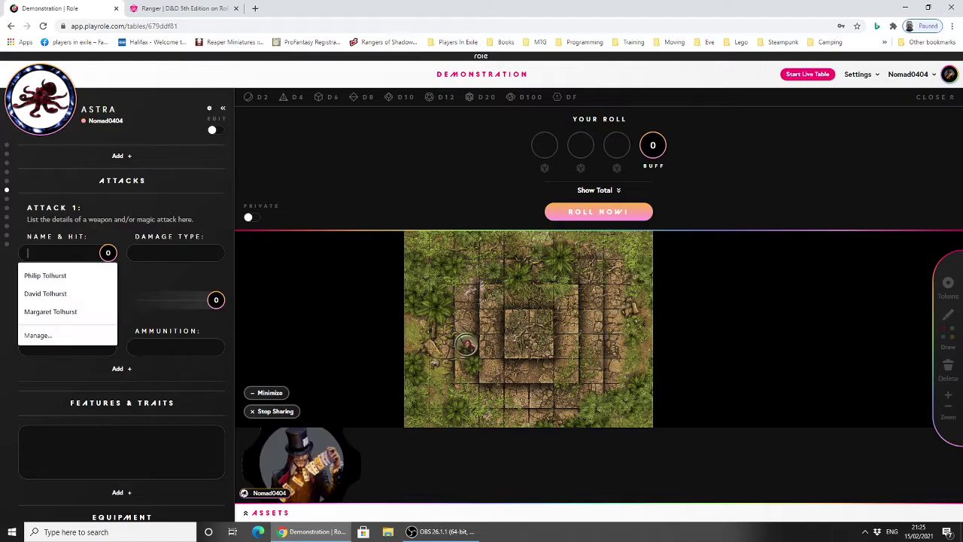
click(138, 277)
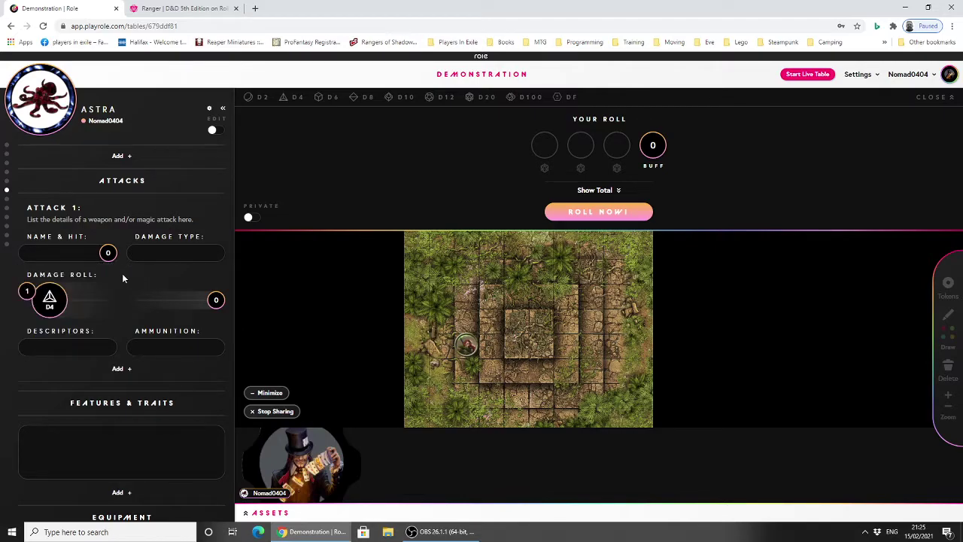
click(144, 255)
click(147, 243)
click(49, 298)
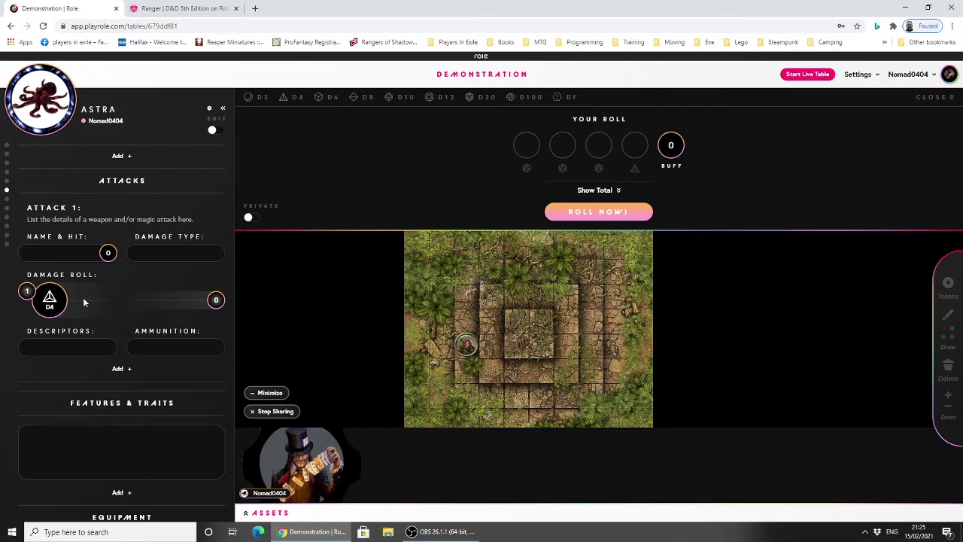
click(30, 296)
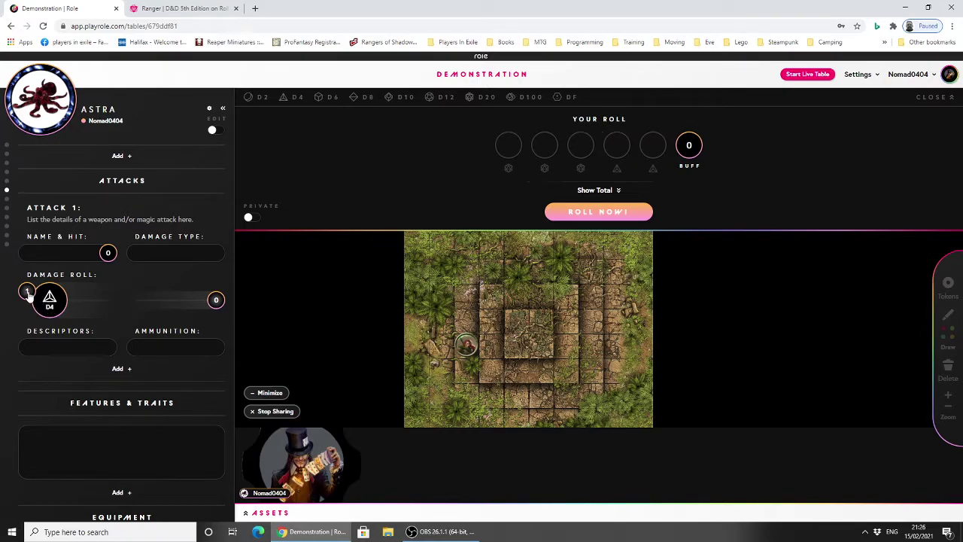
Step: Name Attack 1 Longsword and set its damage type to Slashing
click(68, 256)
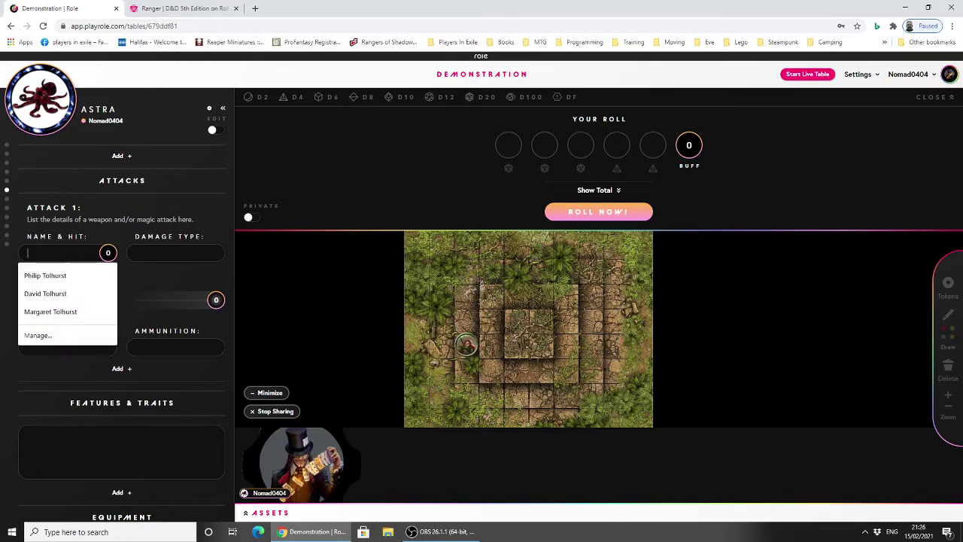
text(Longs)
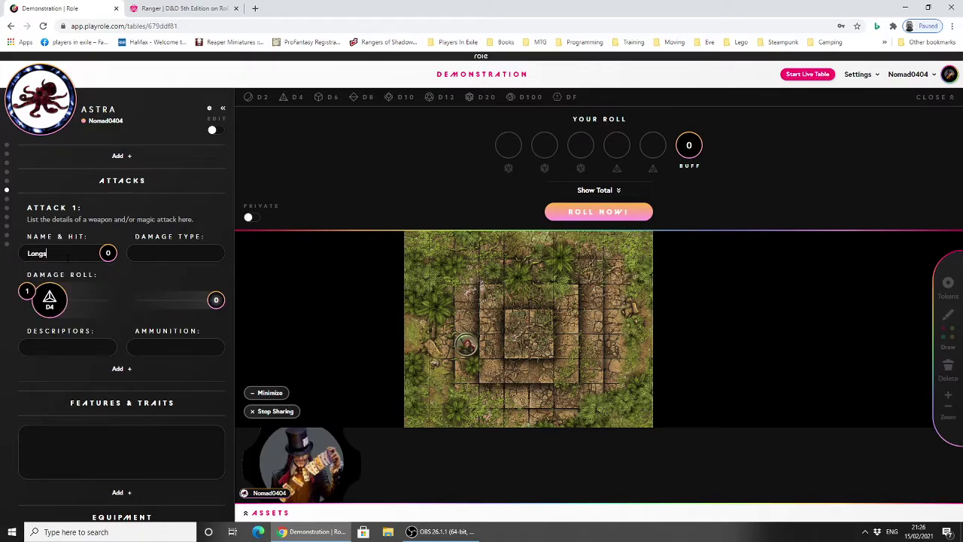
text(word)
click(149, 261)
text(Slashing)
Step: Add the Longsword's D4 damage die to the roll once more, and remove every die from the tray
click(27, 295)
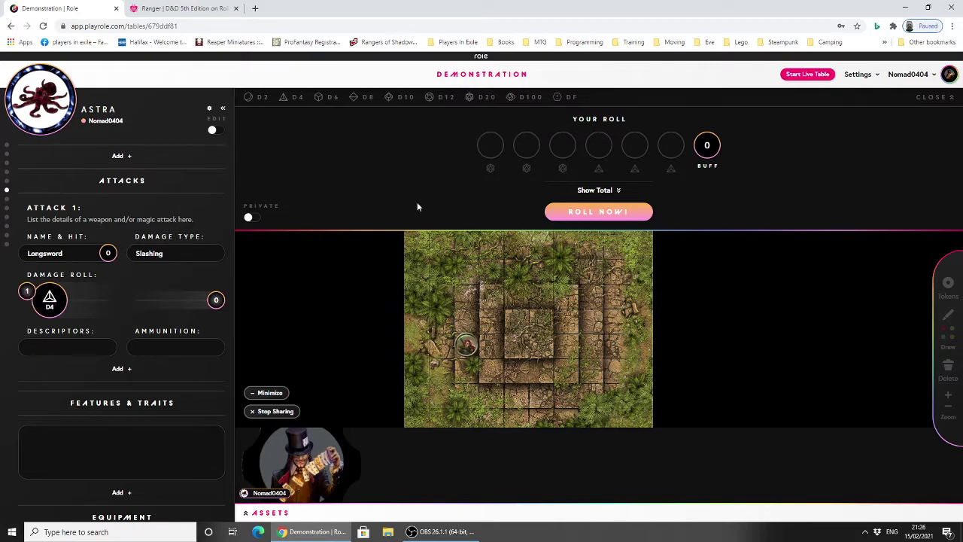
click(673, 167)
click(650, 168)
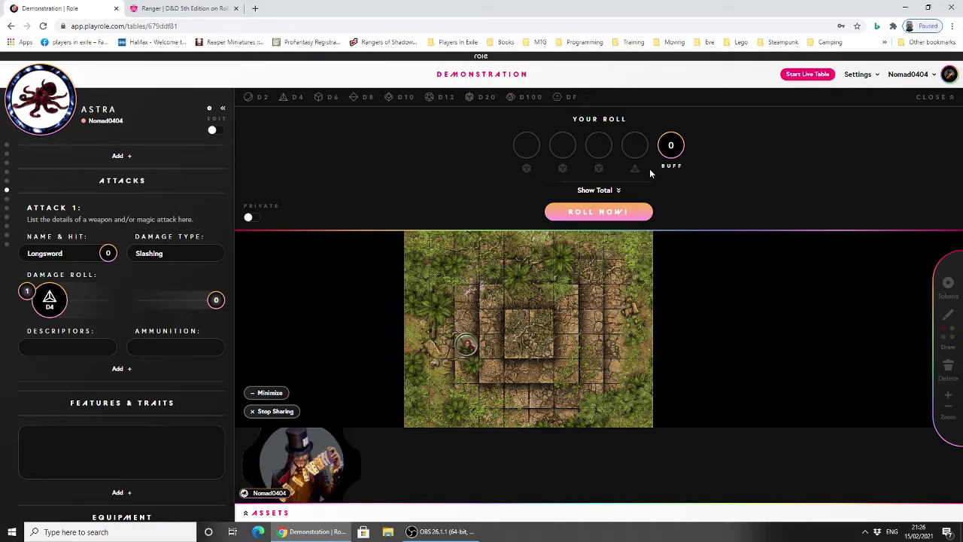
click(635, 169)
click(616, 170)
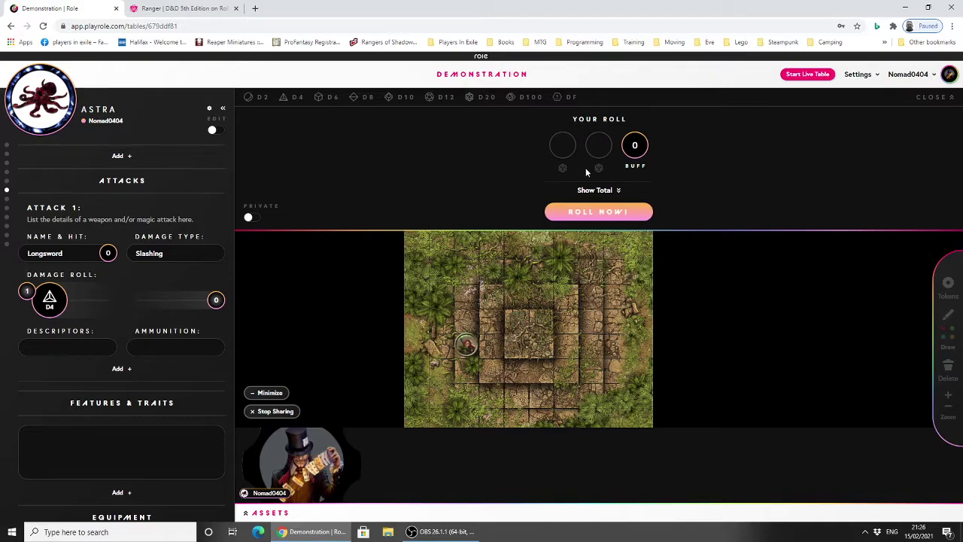
click(563, 169)
click(581, 169)
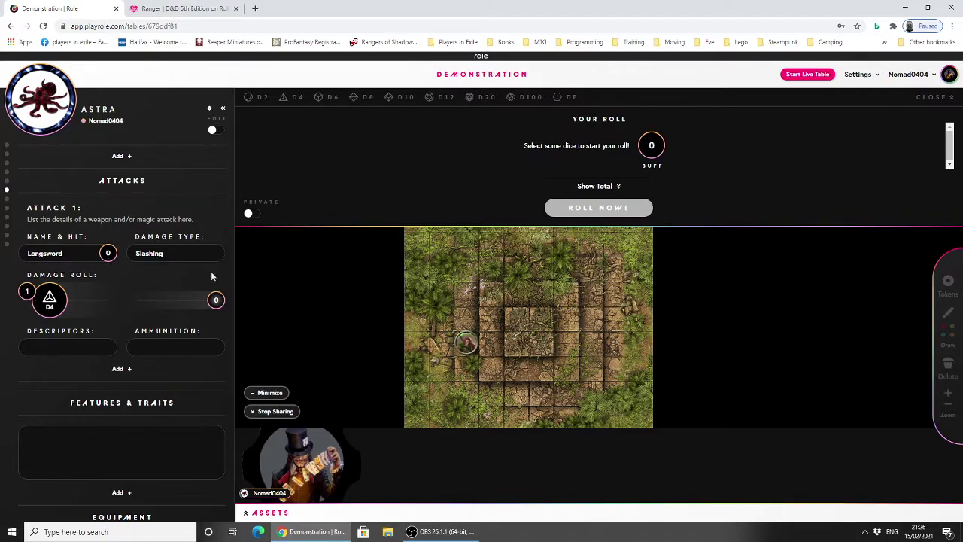
Step: Turn on the sheet's edit mode and choose a different die type for the Longsword's damage roll
right_click(50, 303)
click(91, 288)
scroll(115, 319, down, 1)
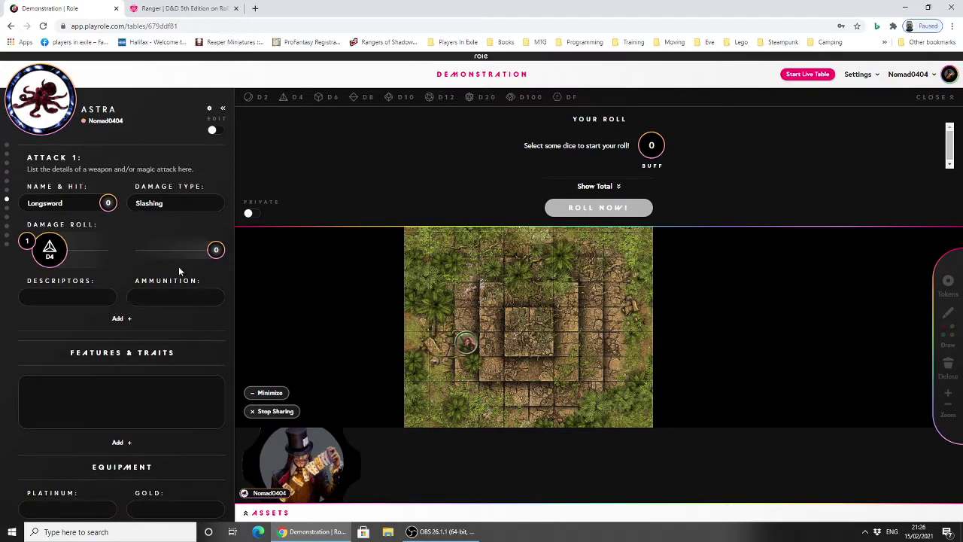
click(213, 131)
click(53, 250)
click(51, 273)
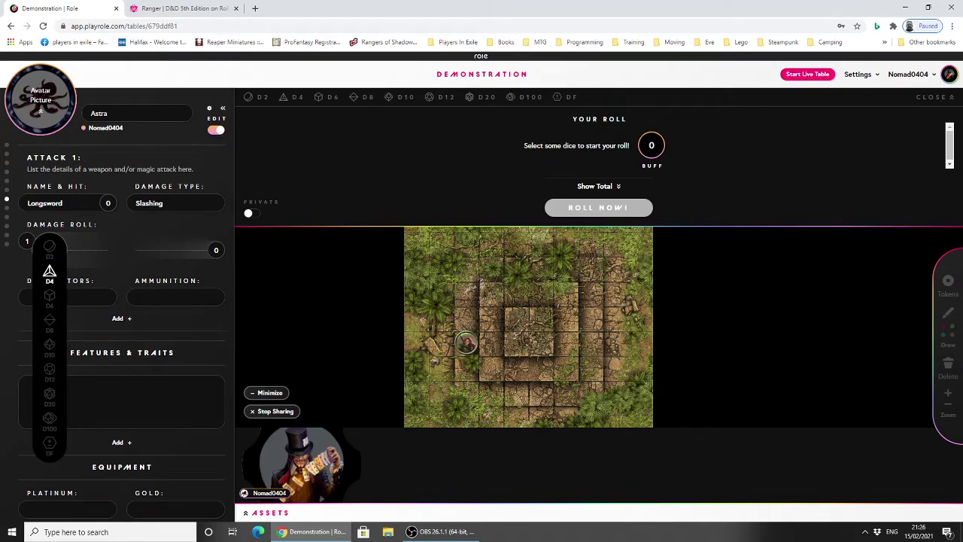
scroll(184, 207, up, 5)
scroll(183, 207, down, 4)
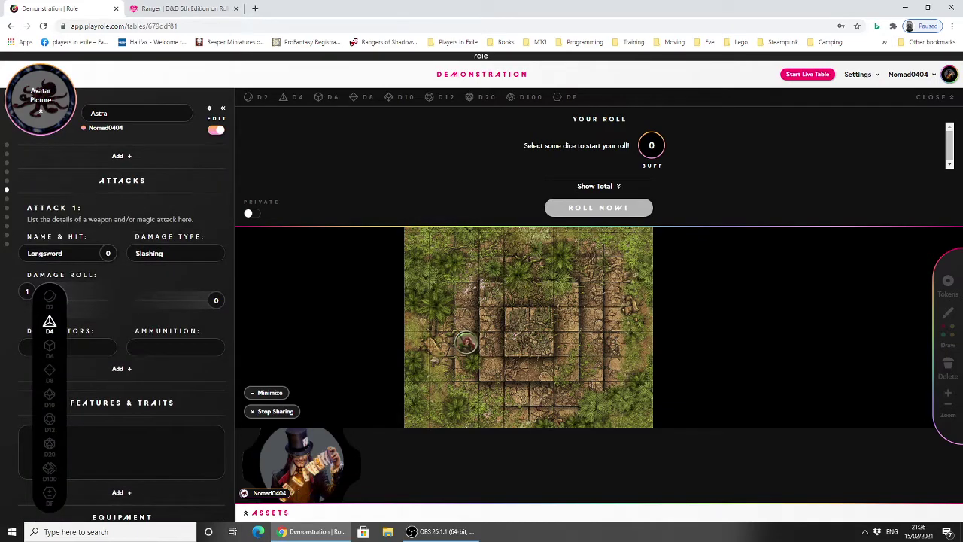
scroll(130, 248, down, 2)
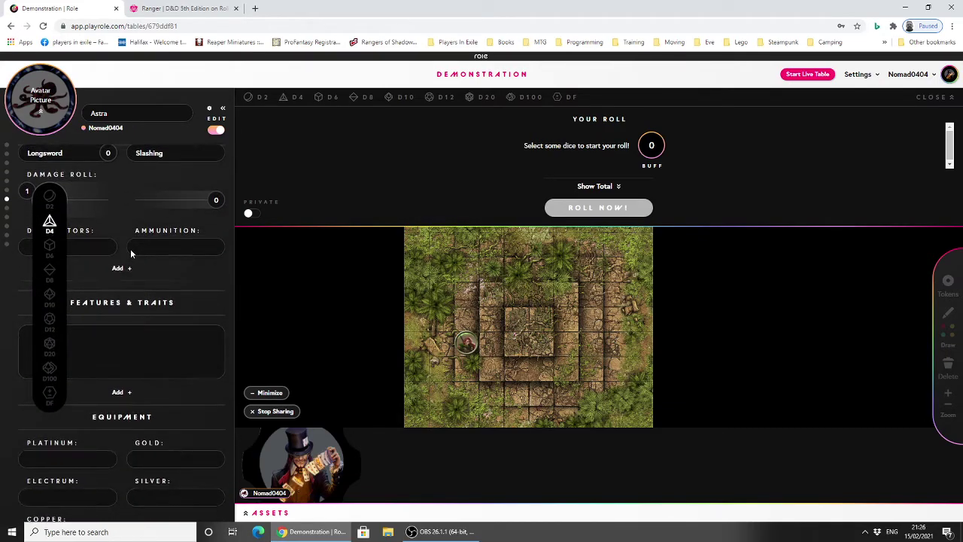
click(49, 296)
Step: Switch to the Ranger reference tab and search the web for longsword damage 5e, using the corrected spelling
click(180, 8)
click(187, 31)
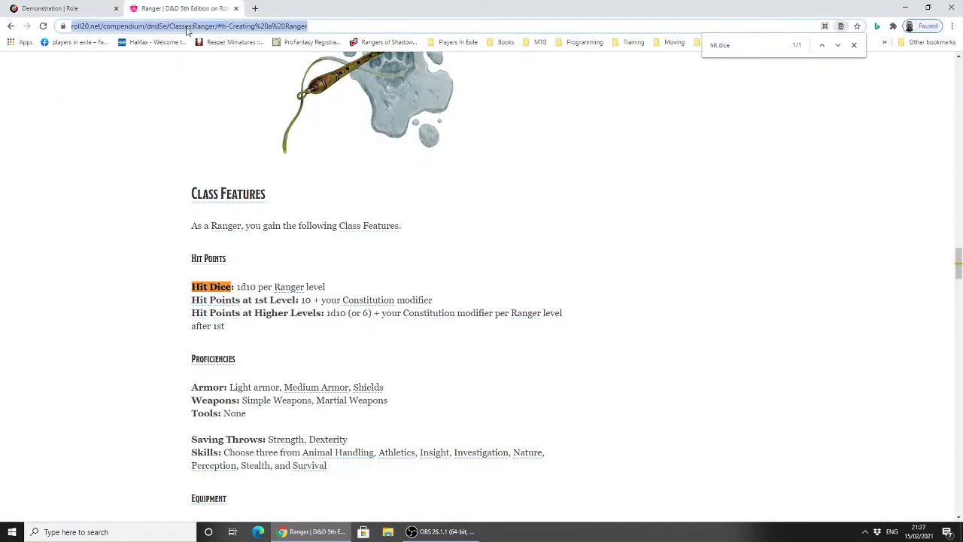
text(:)
key(BackSpace)
text(Longswq)
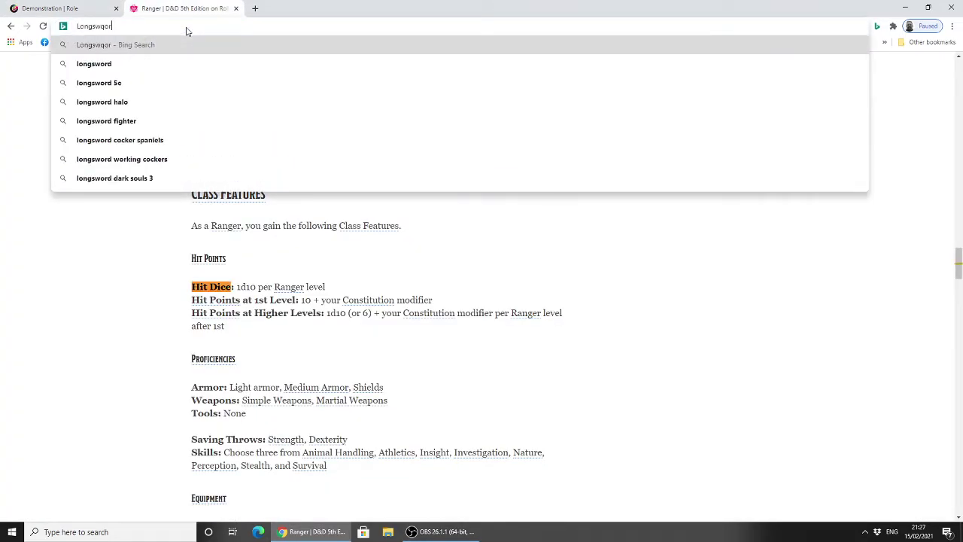
key(BackSpace)
text(ord damger 5e)
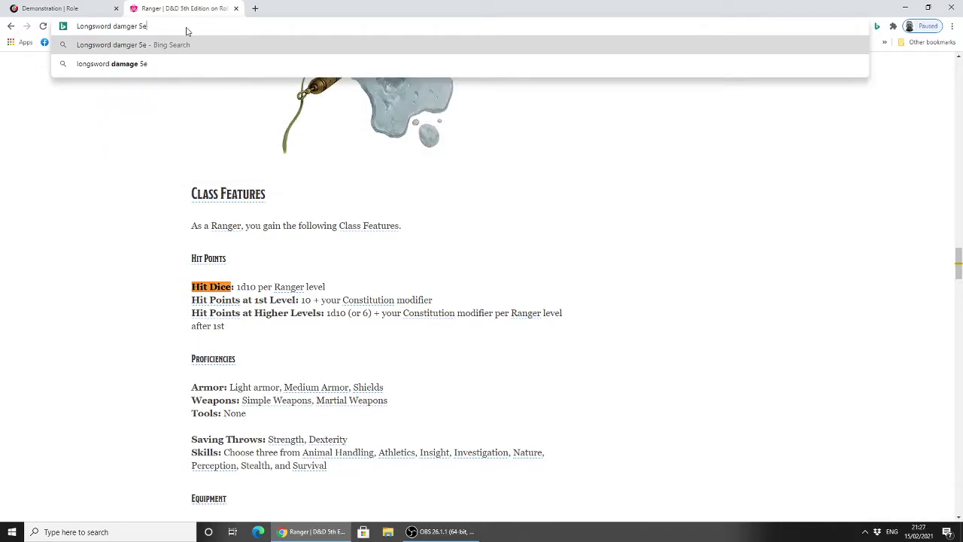
key(Return)
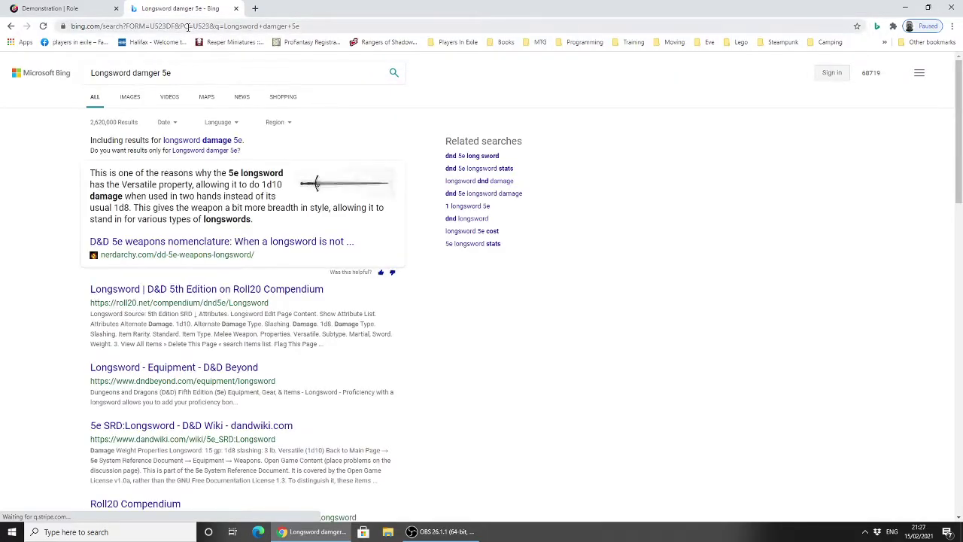
click(191, 140)
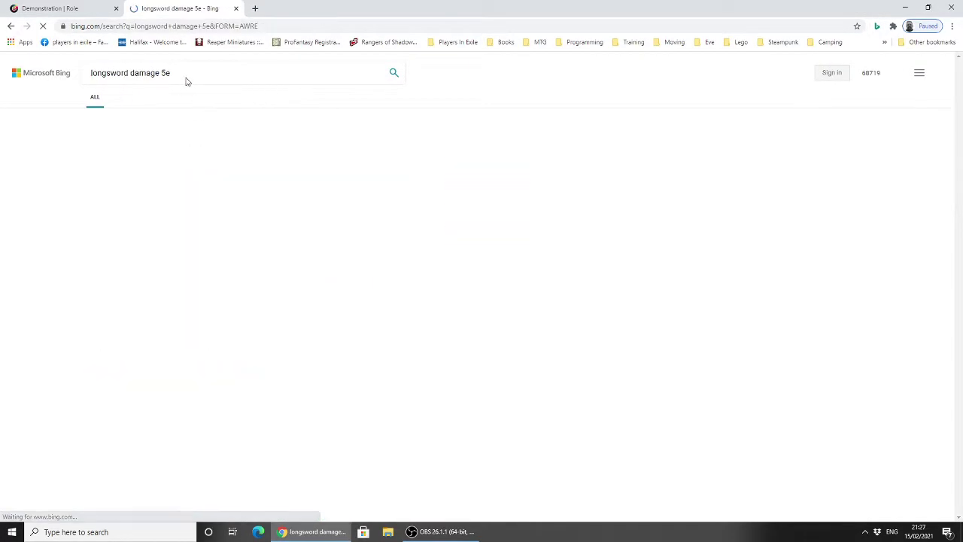
Step: Return to the Role table and set the Longsword's damage die to D10
click(51, 8)
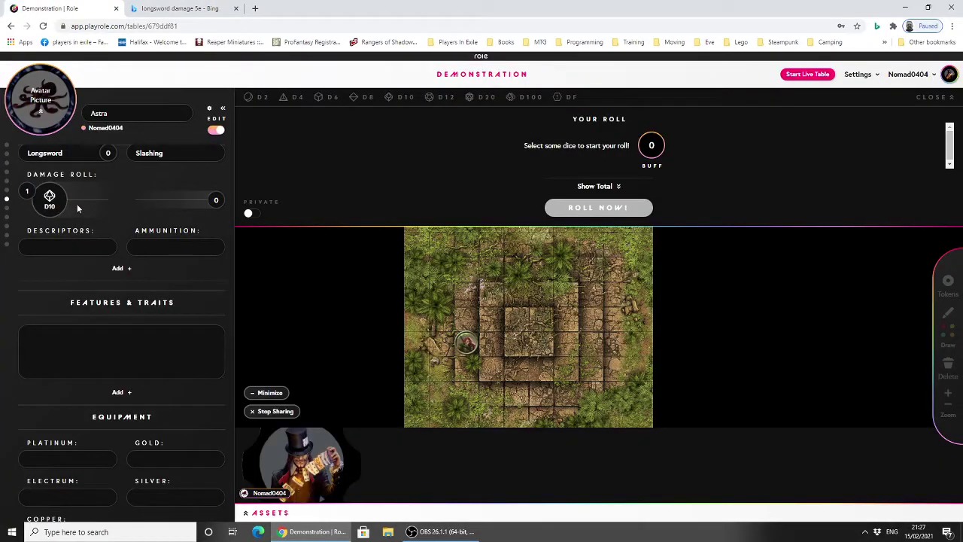
scroll(77, 204, up, 1)
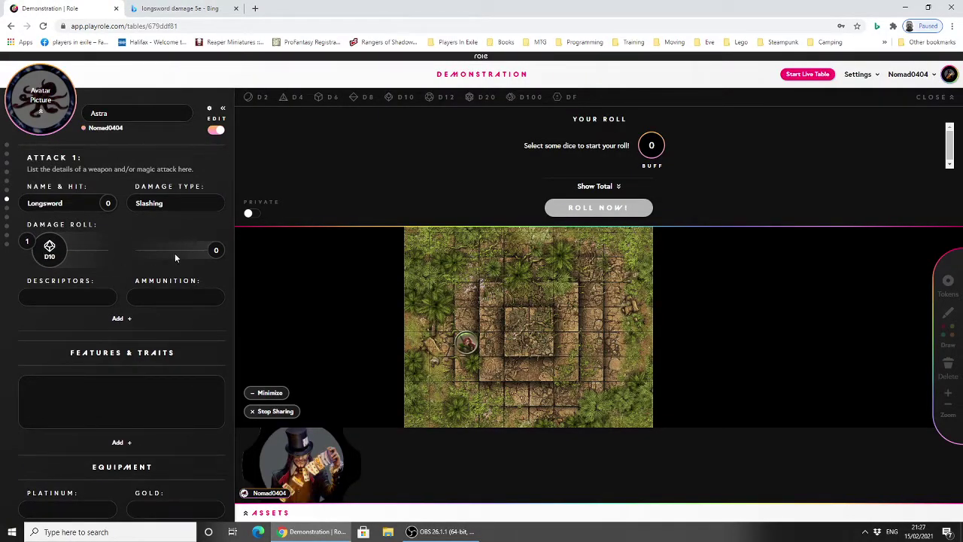
scroll(169, 248, up, 2)
scroll(158, 278, down, 1)
scroll(152, 301, down, 1)
scroll(149, 294, up, 2)
scroll(147, 291, down, 1)
scroll(113, 284, up, 2)
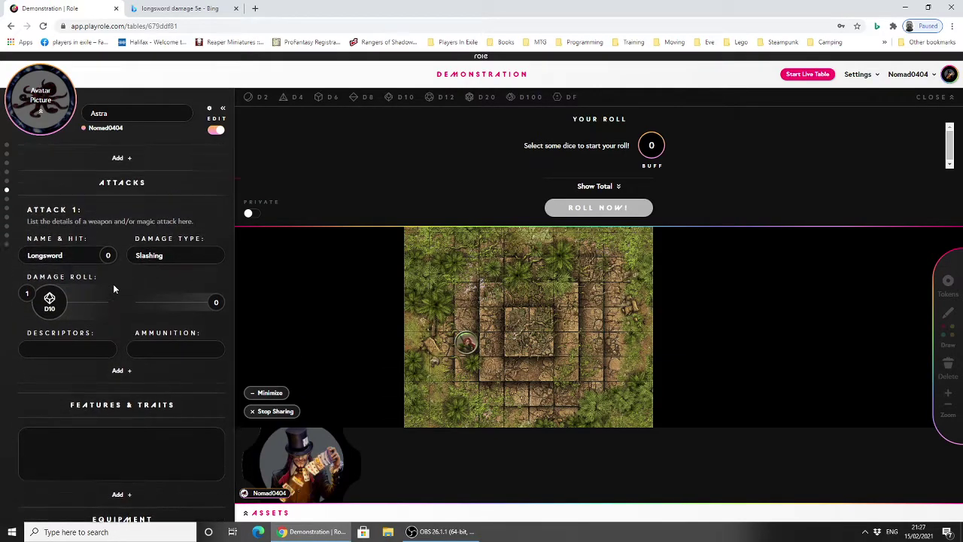
Step: Turn off the sheet's edit mode and roll the Longsword's D10 damage die
click(216, 129)
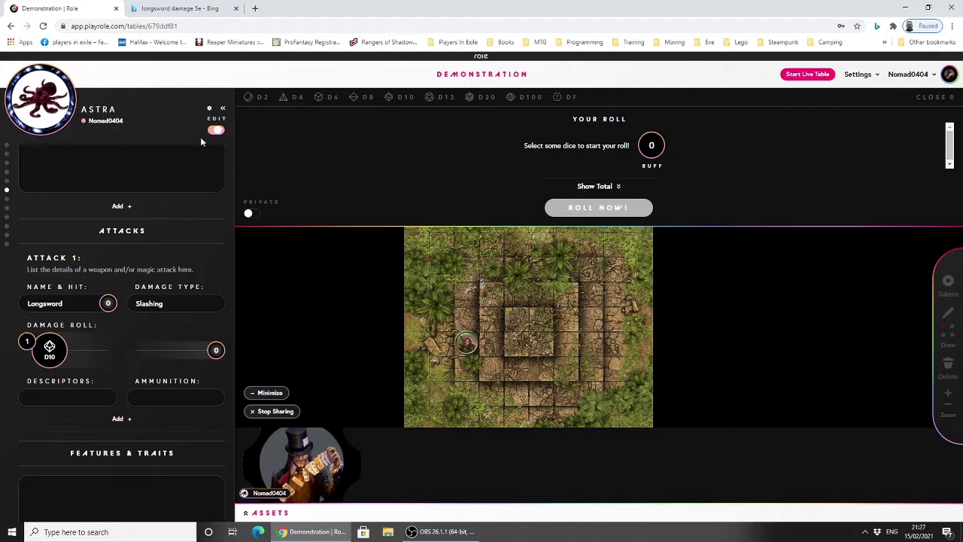
click(28, 349)
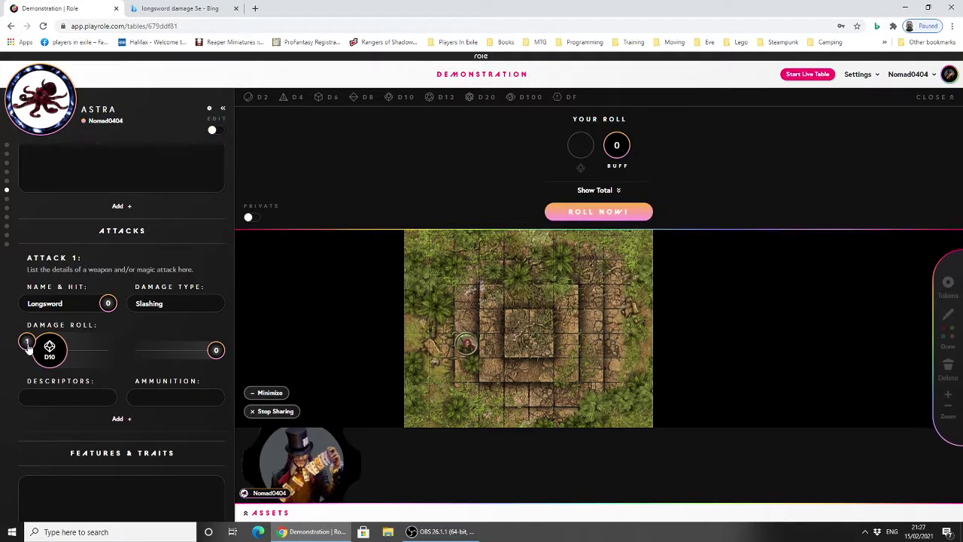
click(595, 212)
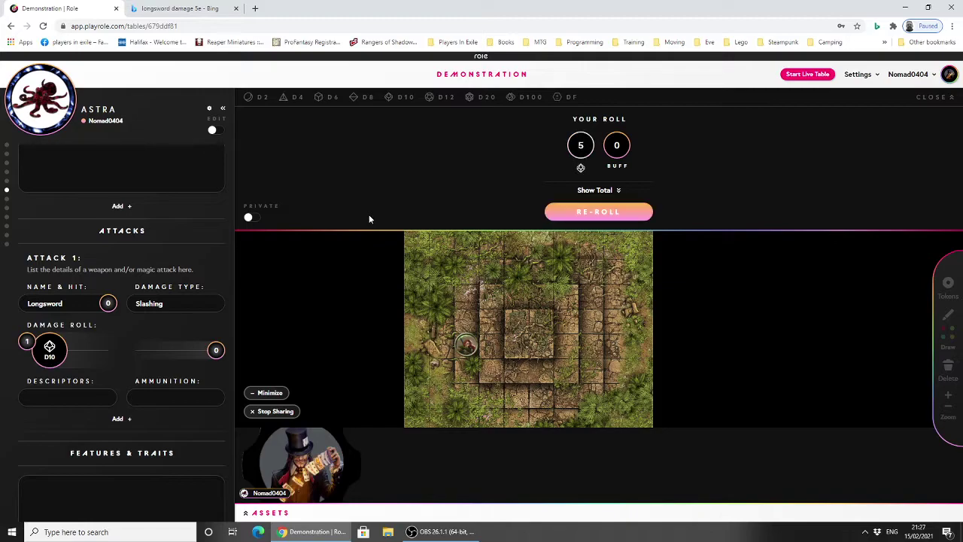
Step: In edit mode, set Astra's Strength modifier to 2 and Dexterity modifier to 3 under Abilities, and leave edit mode
scroll(140, 286, up, 10)
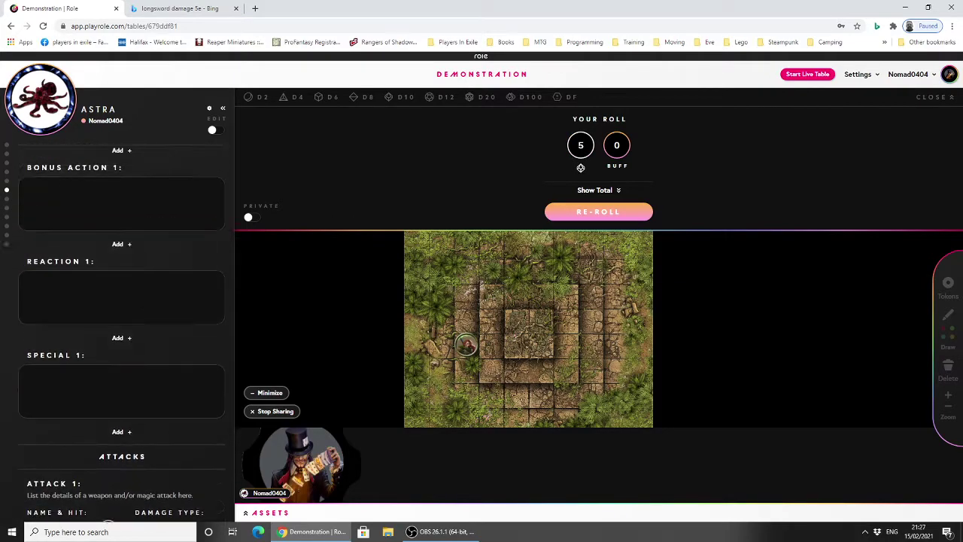
scroll(141, 287, down, 3)
scroll(141, 288, up, 10)
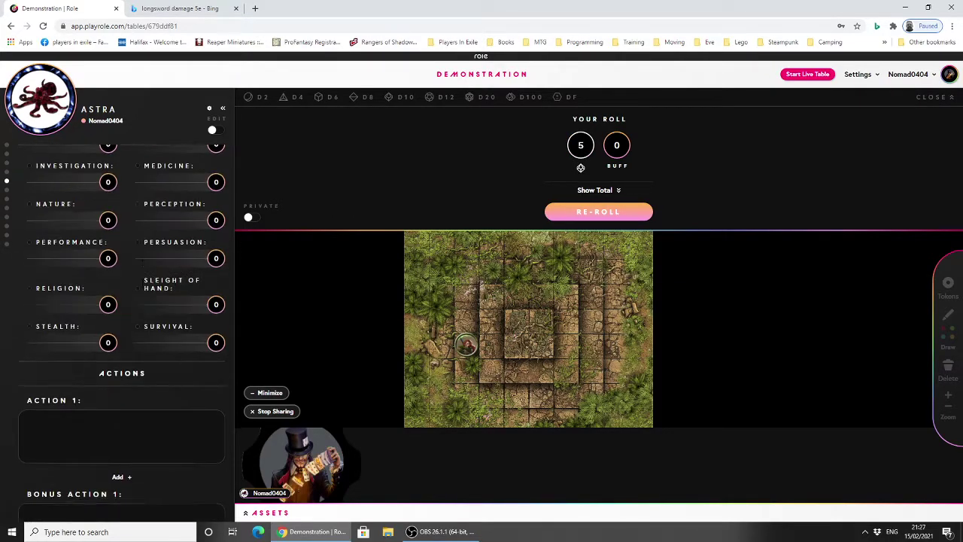
scroll(141, 282, up, 2)
scroll(143, 275, down, 3)
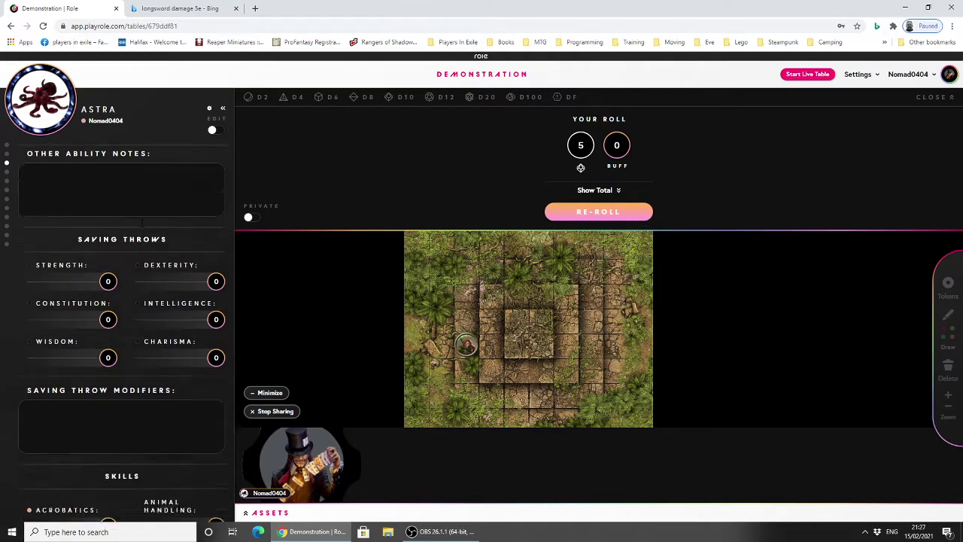
click(213, 133)
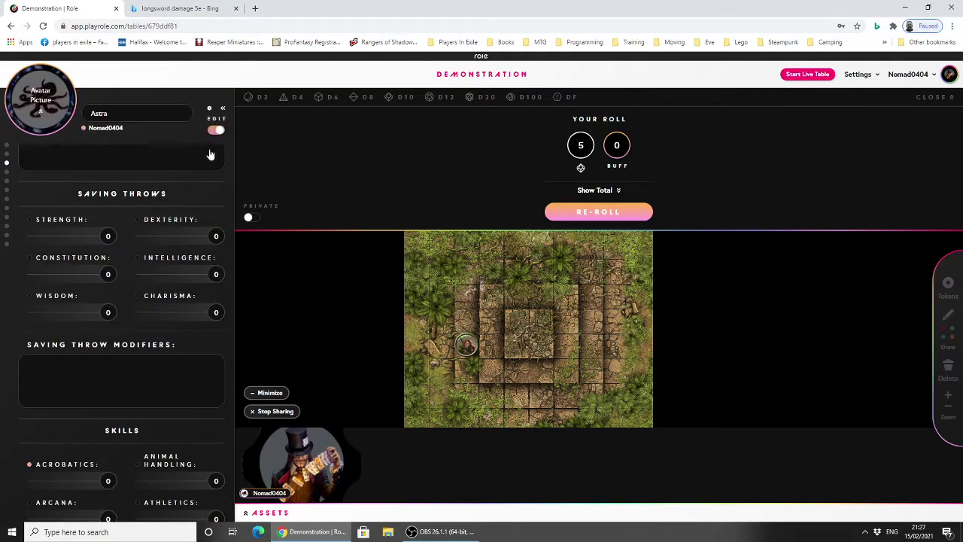
scroll(161, 240, up, 10)
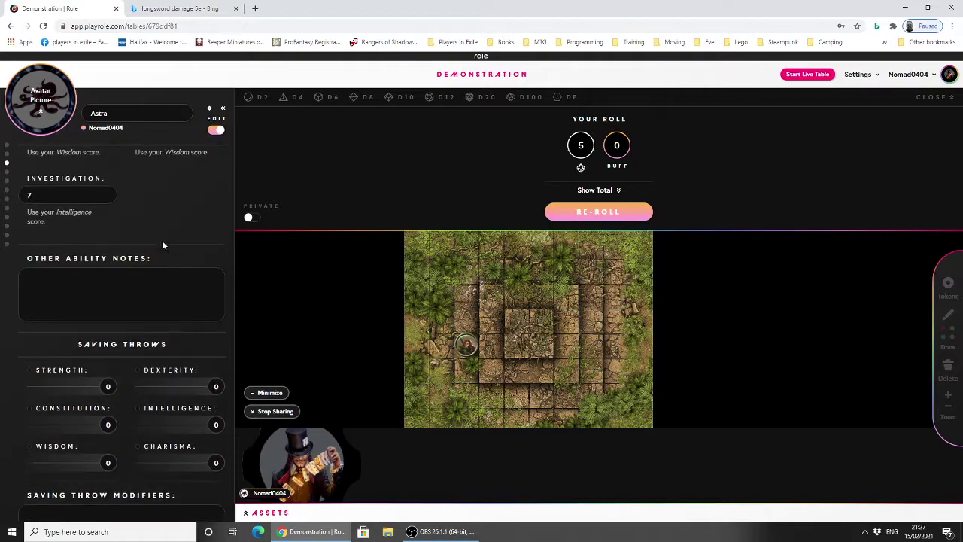
scroll(136, 305, down, 6)
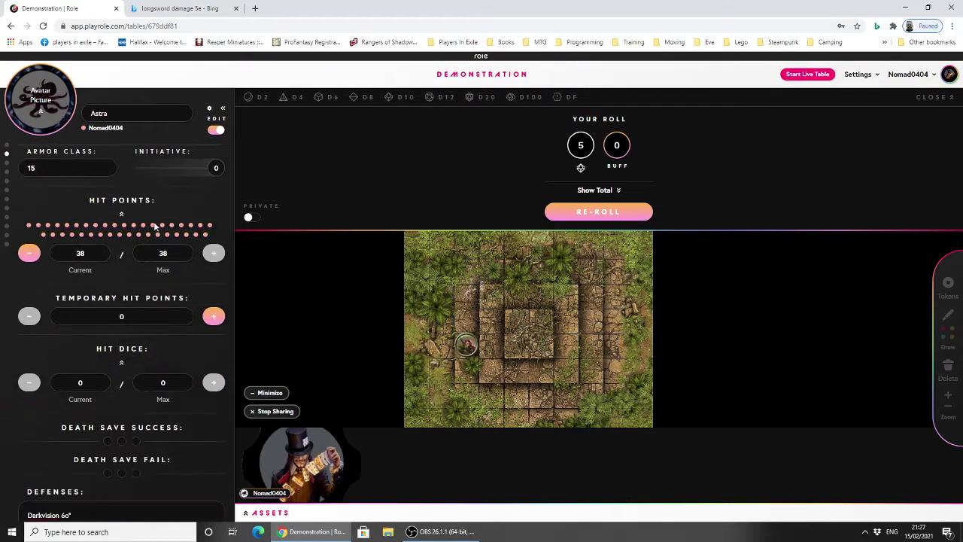
scroll(122, 290, down, 3)
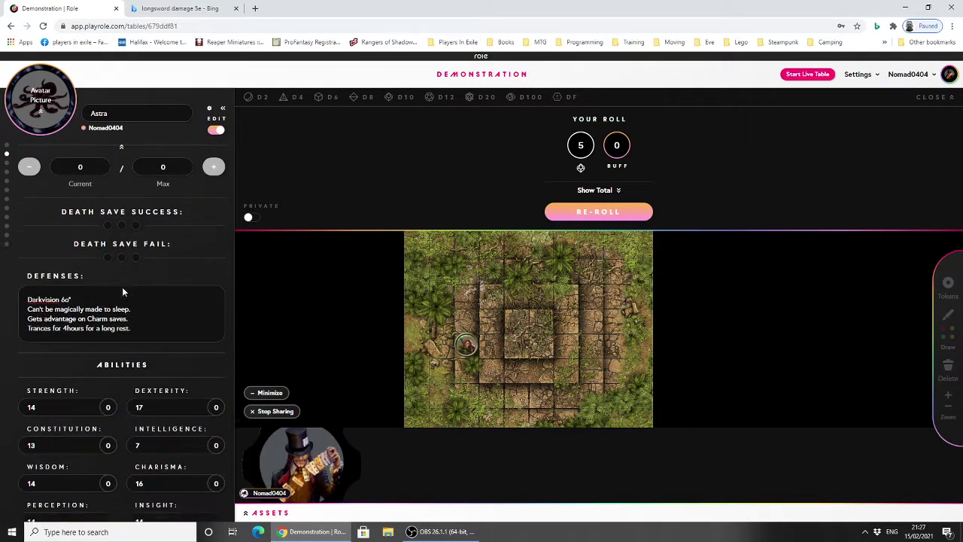
scroll(120, 295, up, 3)
scroll(119, 298, down, 2)
scroll(119, 298, down, 3)
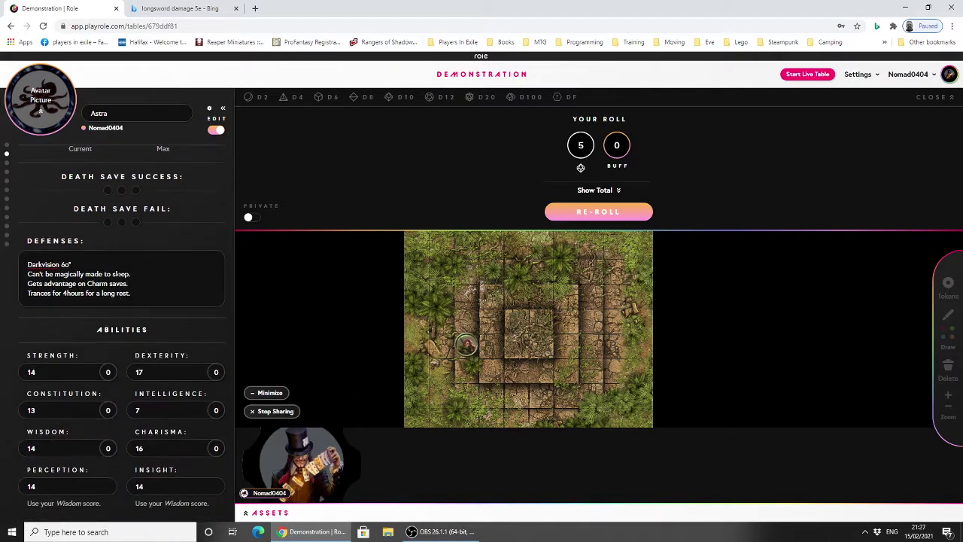
double_click(108, 272)
text(2)
double_click(216, 271)
text(3)
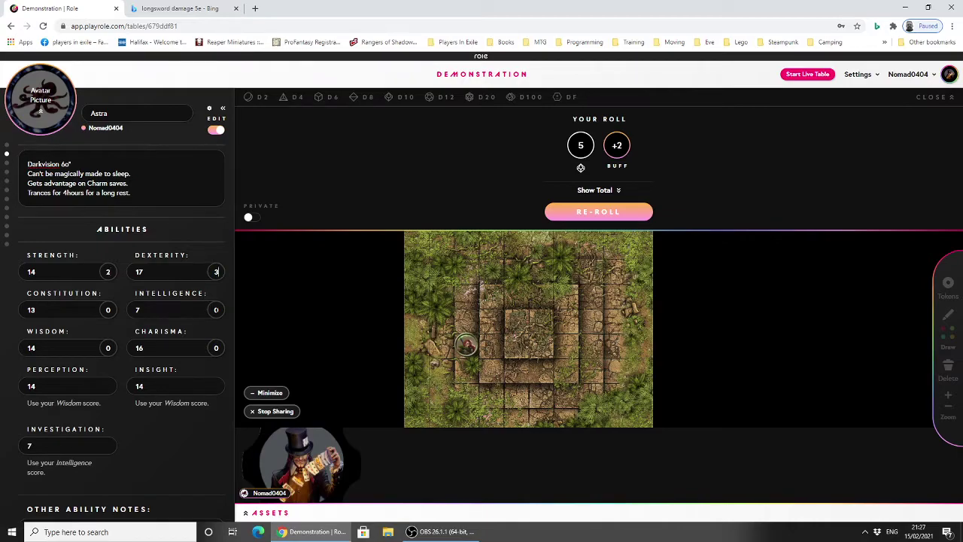
scroll(124, 230, down, 1)
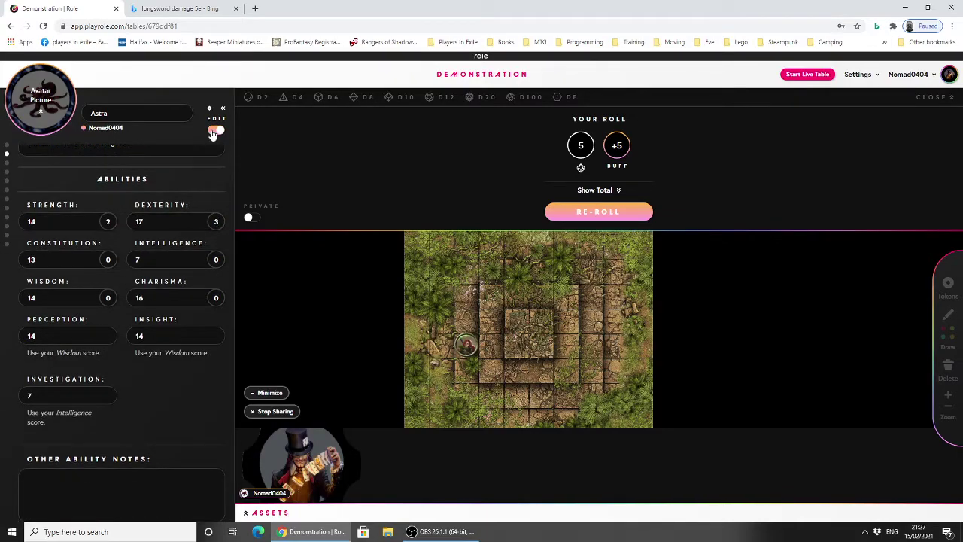
scroll(125, 230, down, 2)
scroll(124, 229, up, 2)
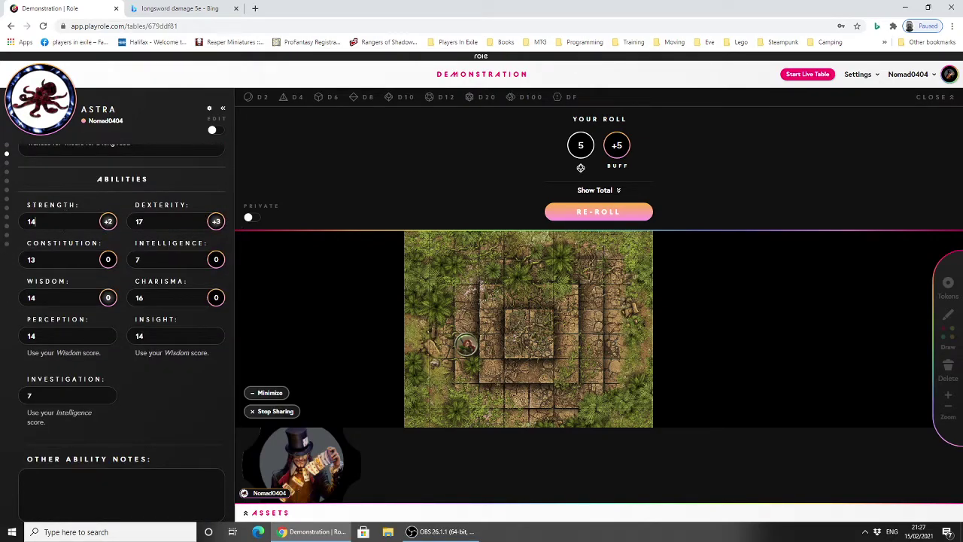
Step: In edit mode, mark the Strength saving throw as proficient, set its modifier to +2, and leave edit mode
scroll(56, 253, down, 5)
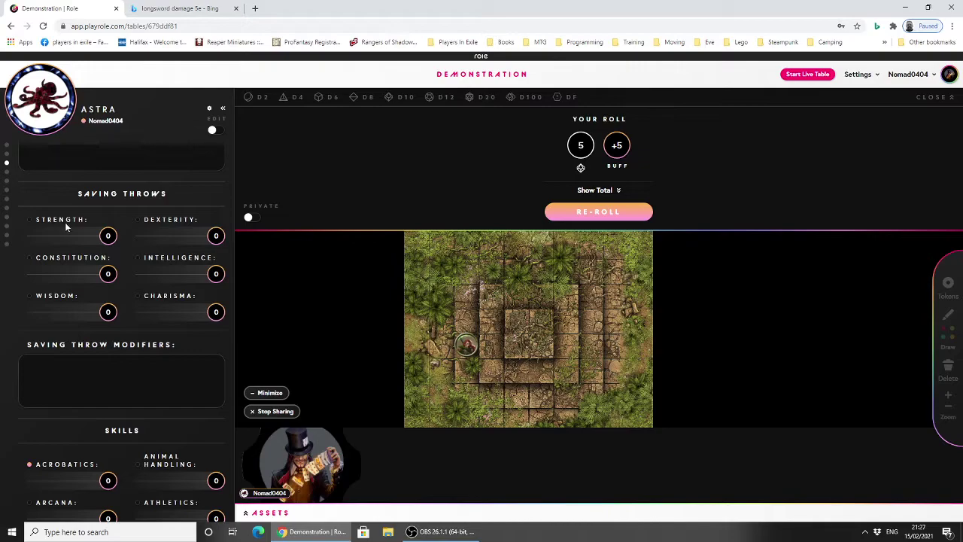
click(216, 130)
double_click(108, 236)
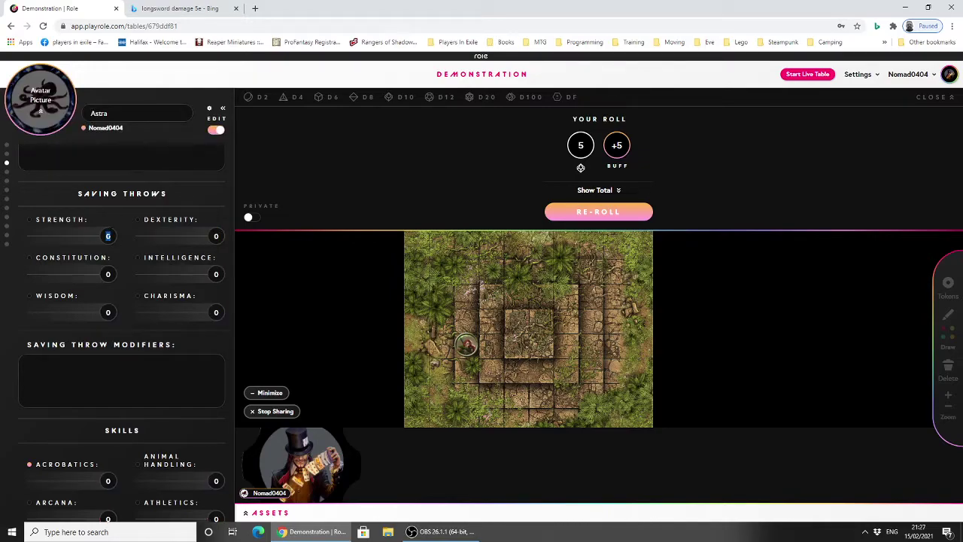
click(29, 220)
double_click(108, 236)
text(+2)
click(215, 132)
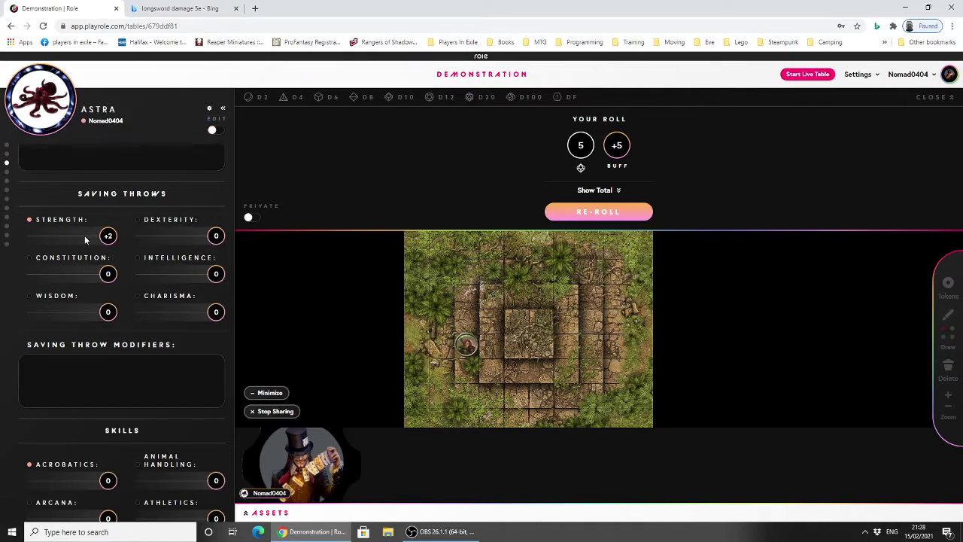
Step: Add the Strength saving throw's D20 to the roll, remove the D10 from the tray, and roll
click(108, 236)
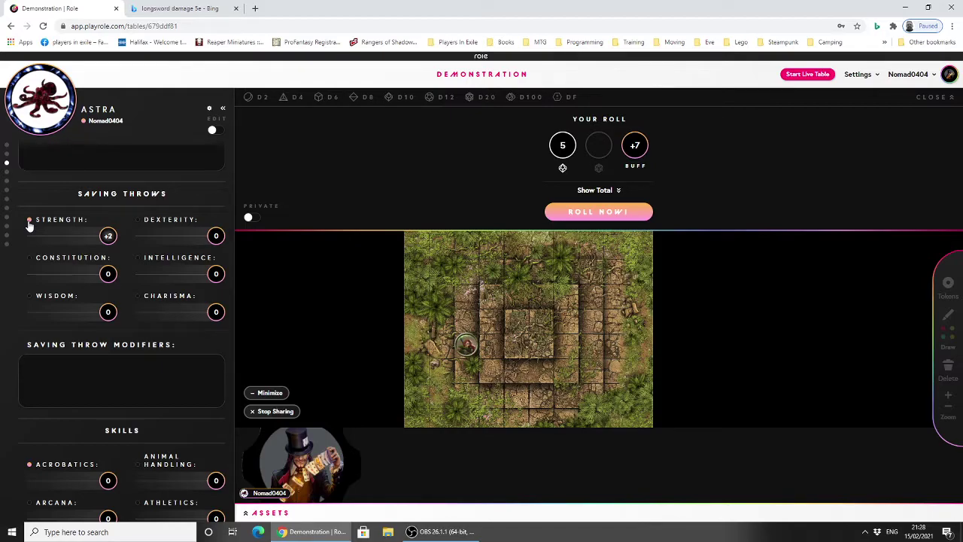
click(108, 237)
click(563, 168)
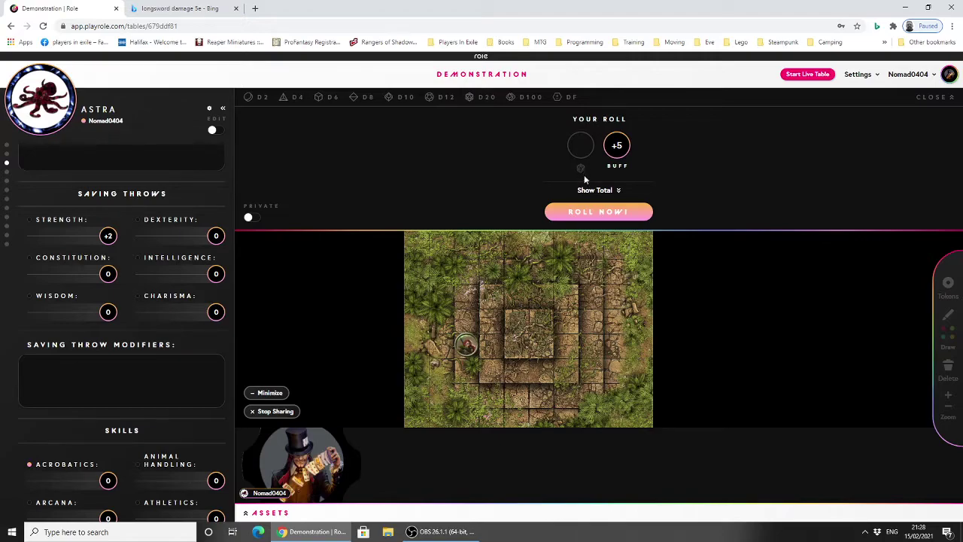
click(591, 214)
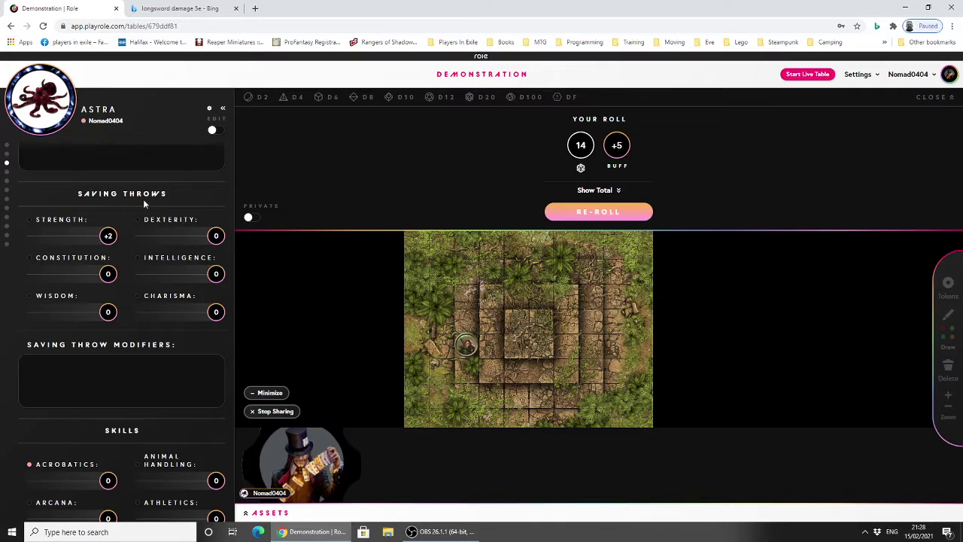
Step: Look through the rest of Astra's sheet, from skills and attacks to the currency, carried weight, equipment and spellcasting fields
scroll(83, 215, down, 4)
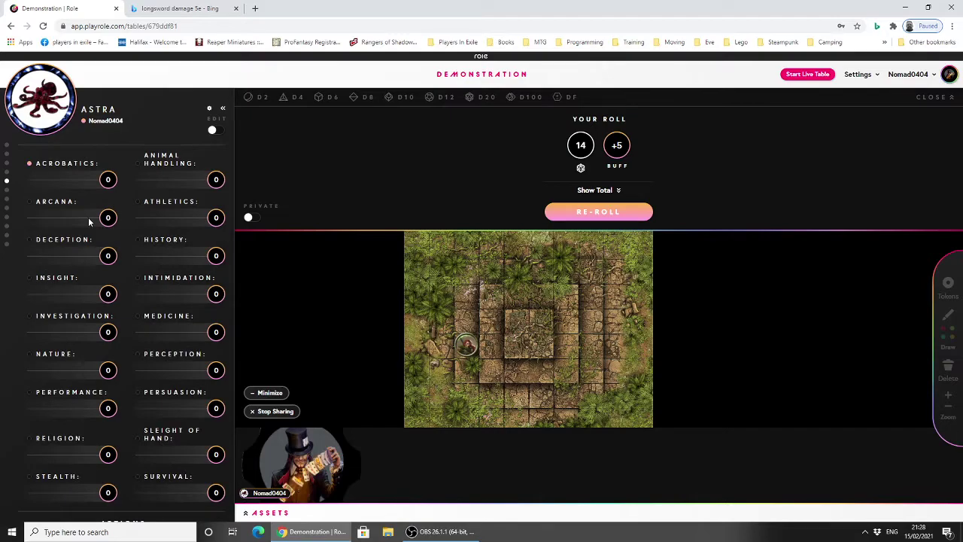
scroll(88, 216, down, 10)
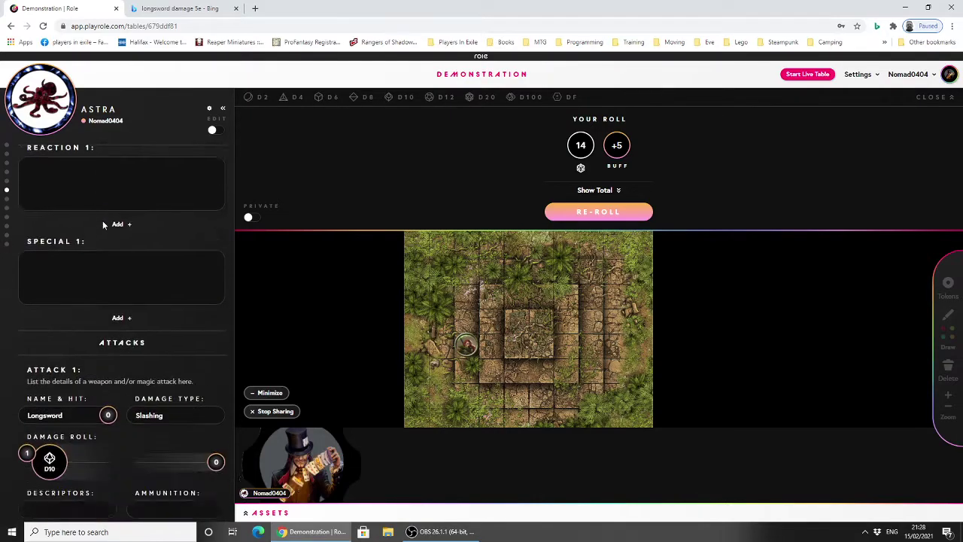
scroll(102, 221, down, 6)
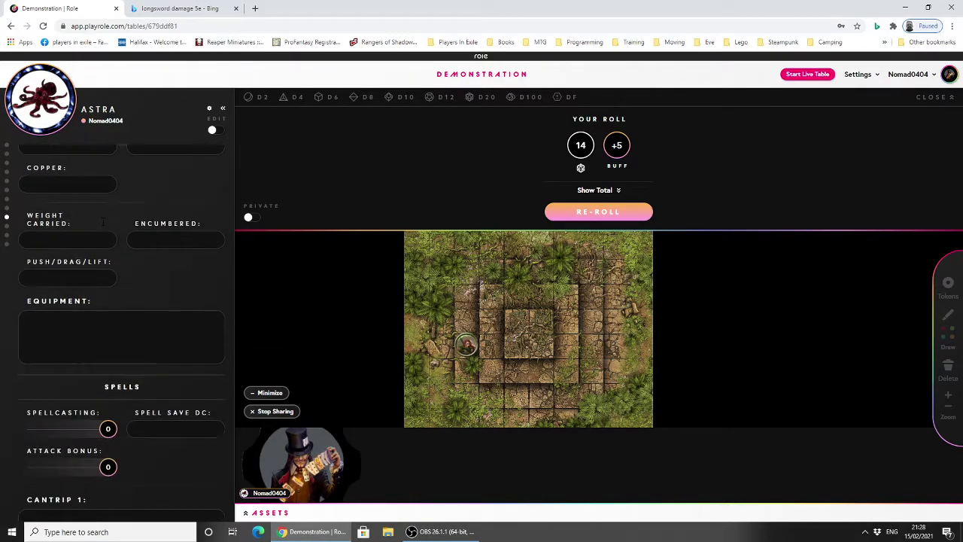
scroll(102, 221, up, 2)
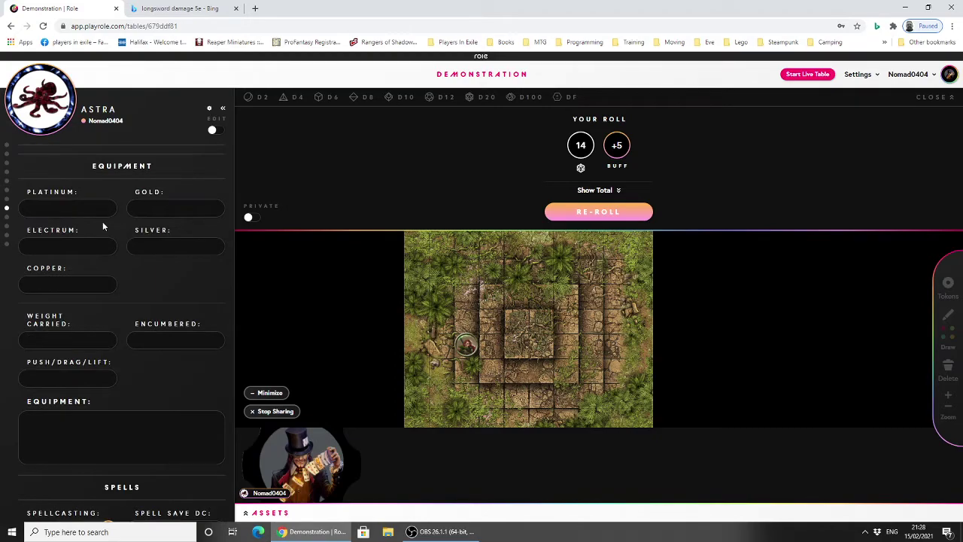
scroll(102, 222, down, 3)
scroll(105, 223, up, 4)
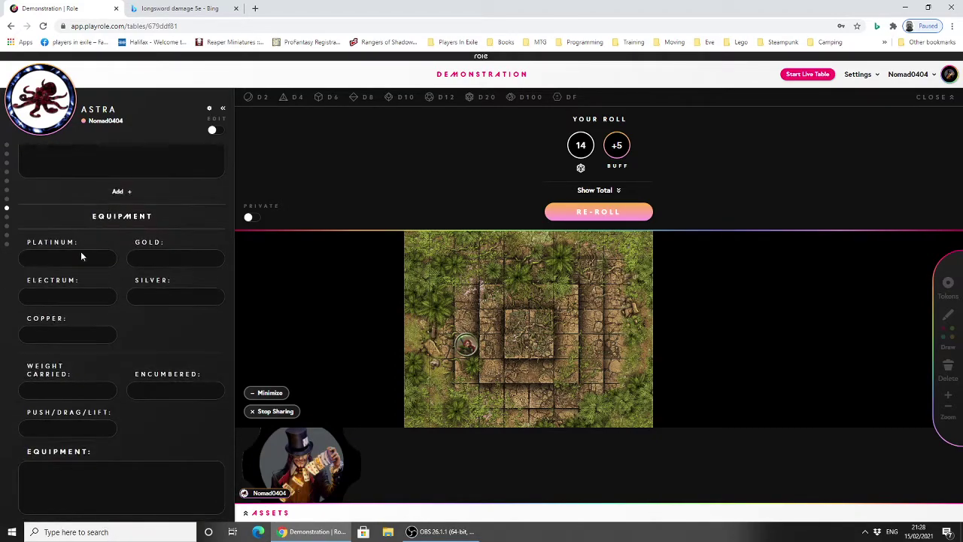
scroll(80, 264, down, 1)
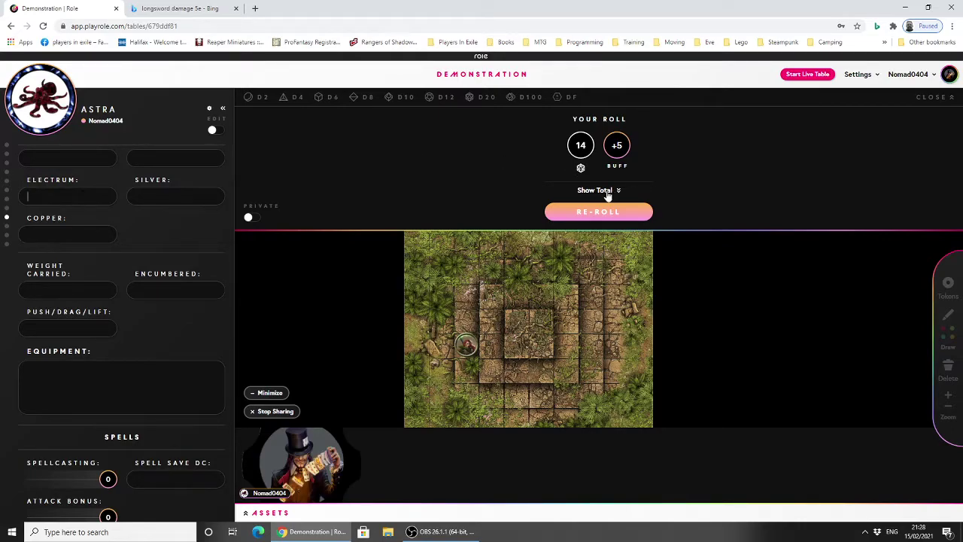
scroll(65, 202, up, 2)
scroll(59, 243, down, 3)
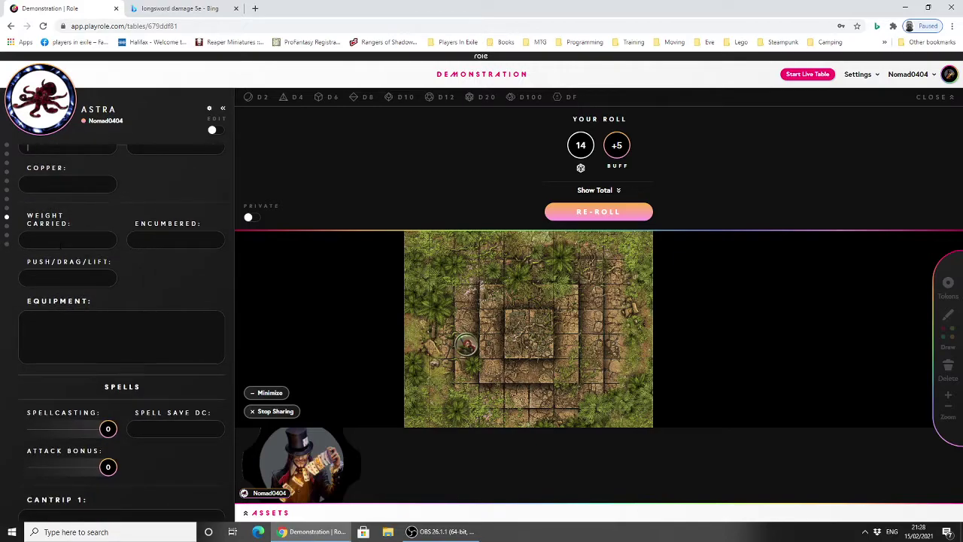
Step: Dismiss the Discord notification, then clear the D20 from the roll and briefly show and hide the roll total
scroll(138, 252, down, 3)
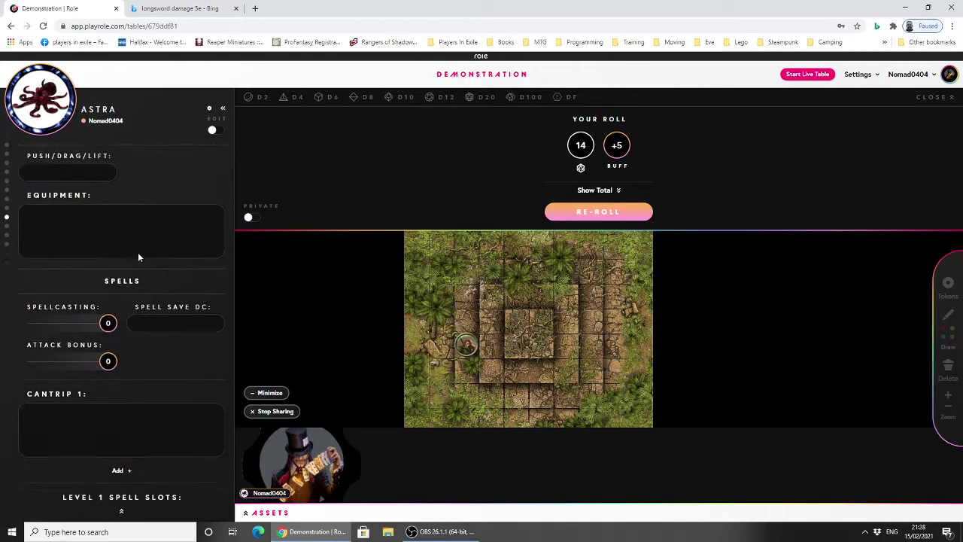
scroll(82, 269, down, 2)
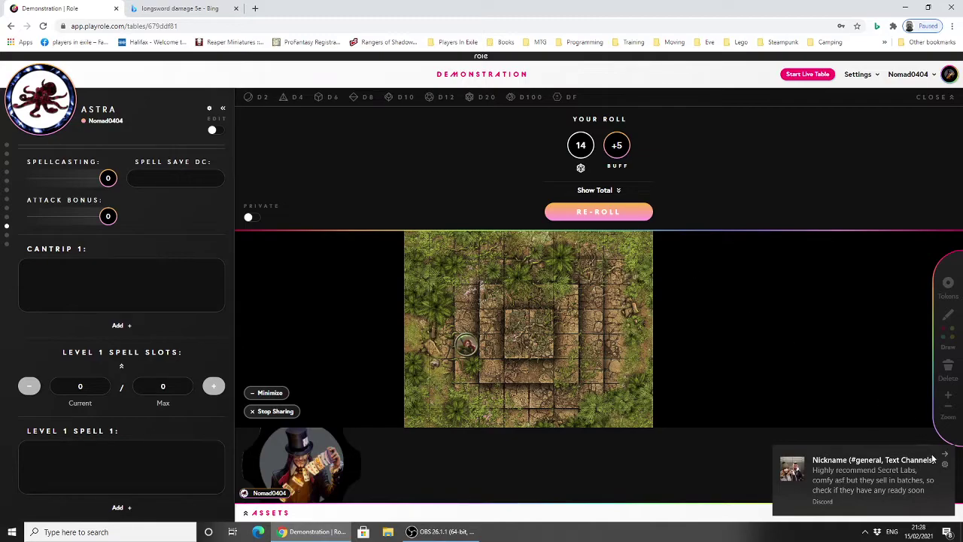
click(946, 458)
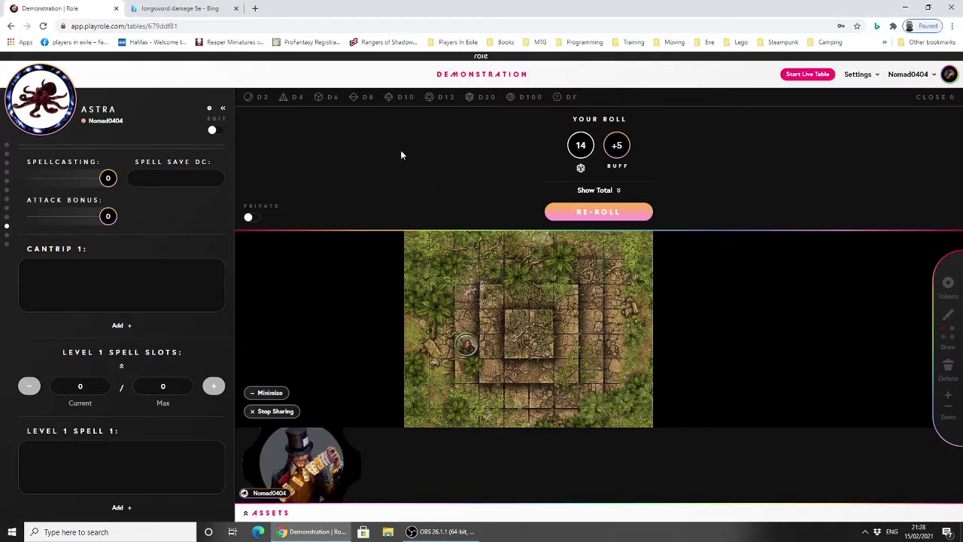
click(581, 169)
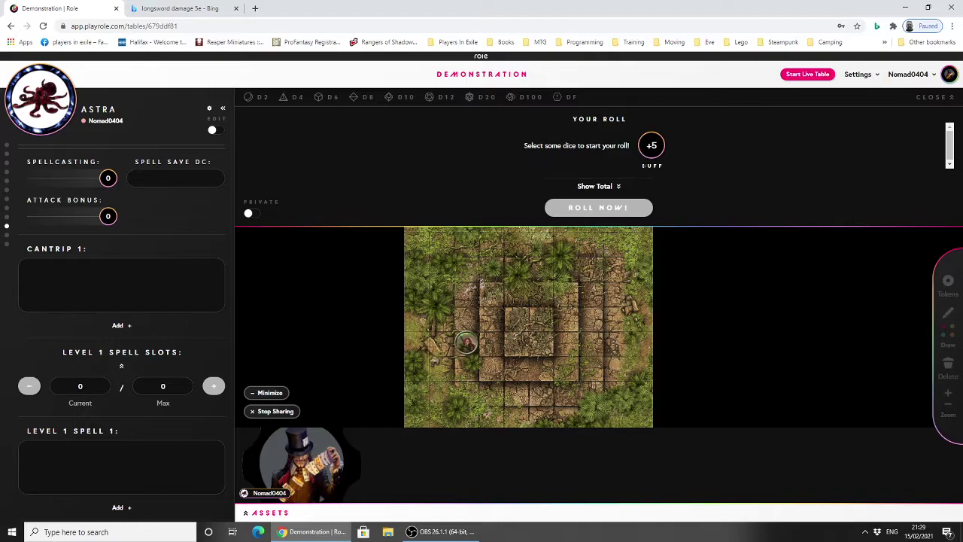
click(618, 188)
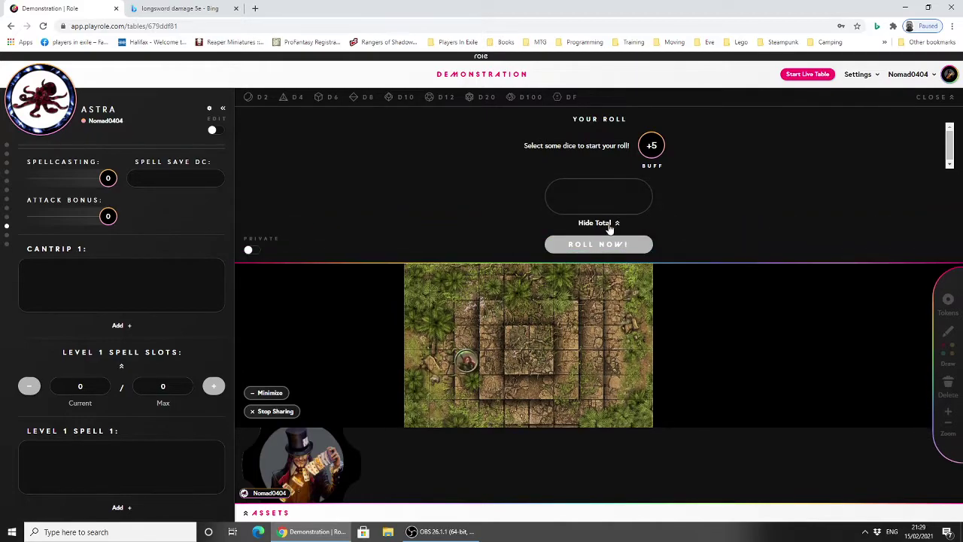
click(613, 221)
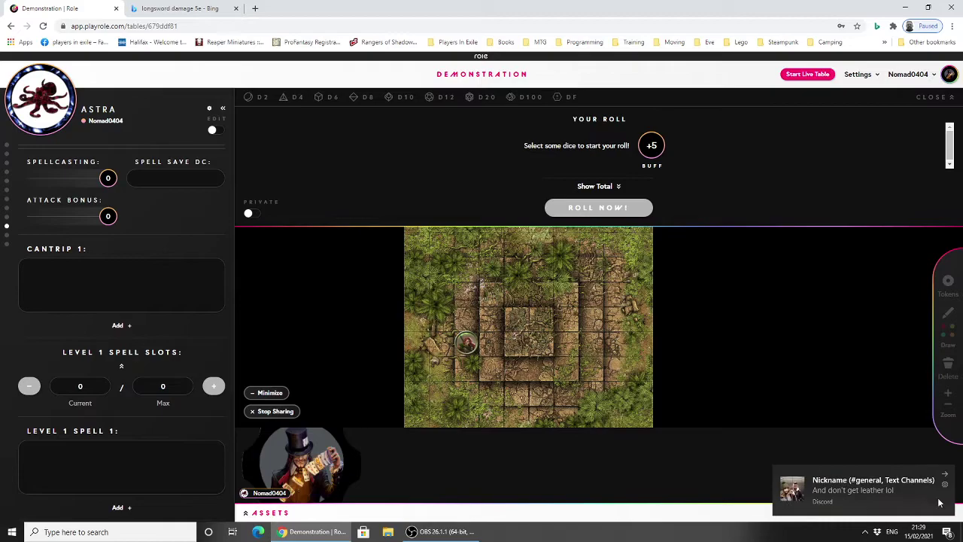
Step: Dismiss the new Discord notification and quit Discord running in the background
click(892, 489)
click(865, 531)
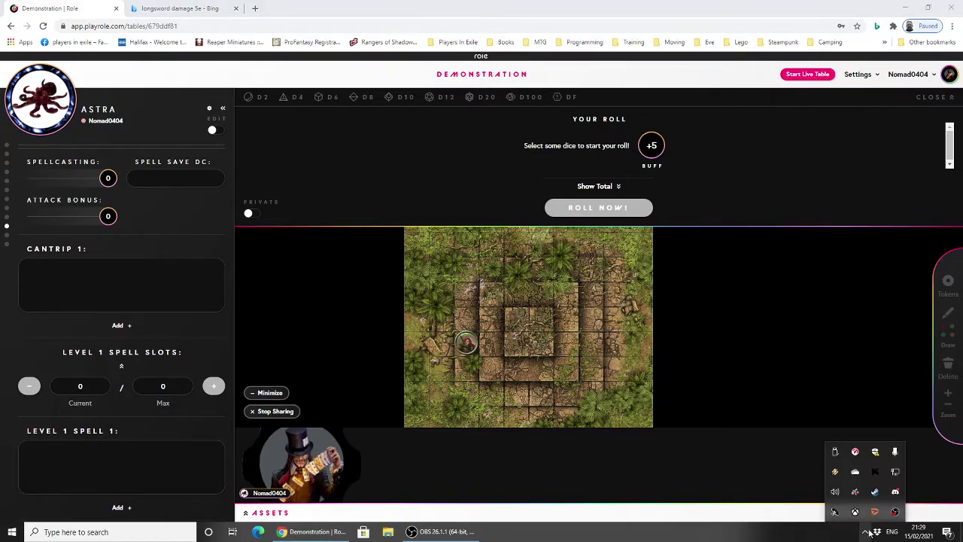
right_click(896, 492)
click(915, 482)
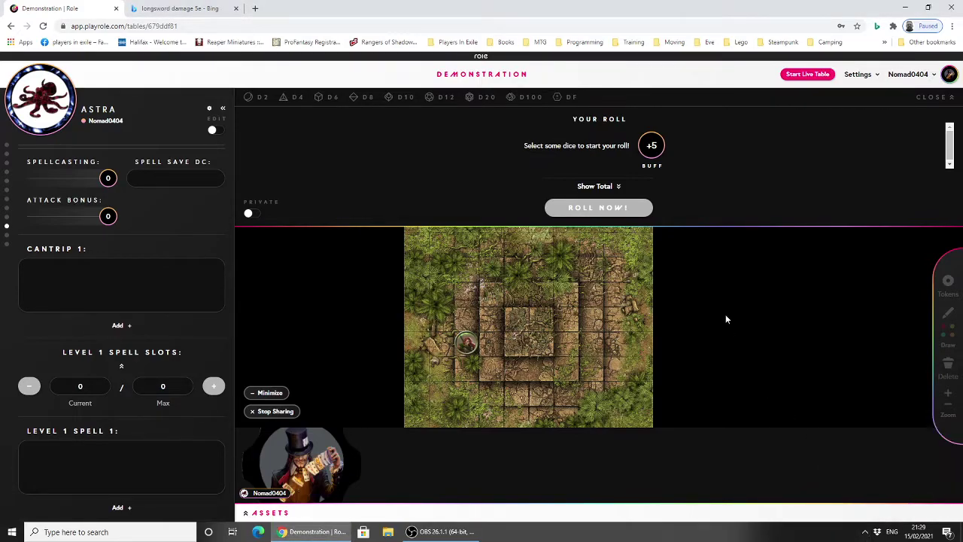
Step: Look through Astra's spell slots, spell entries, physical details and personality fields, and return to the start of the sheet
scroll(36, 326, down, 9)
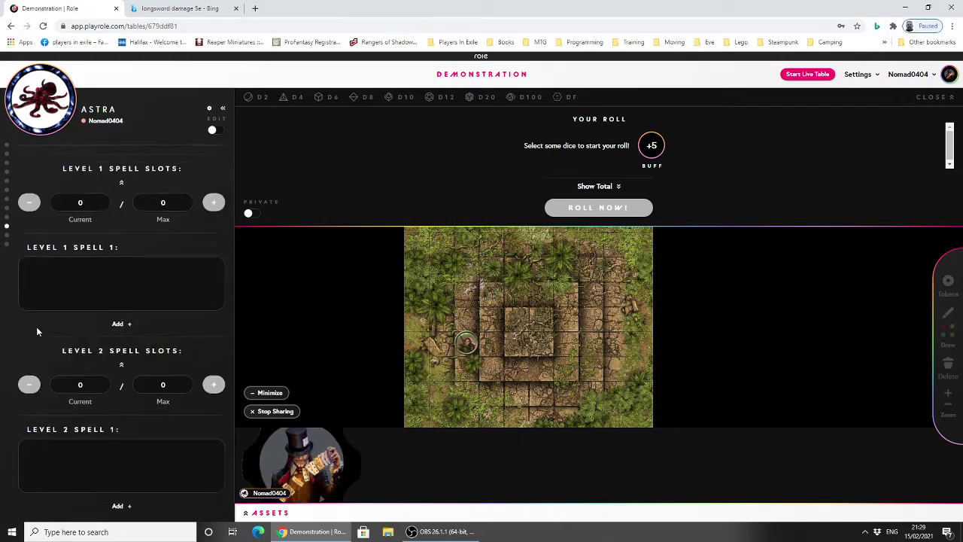
scroll(36, 327, down, 13)
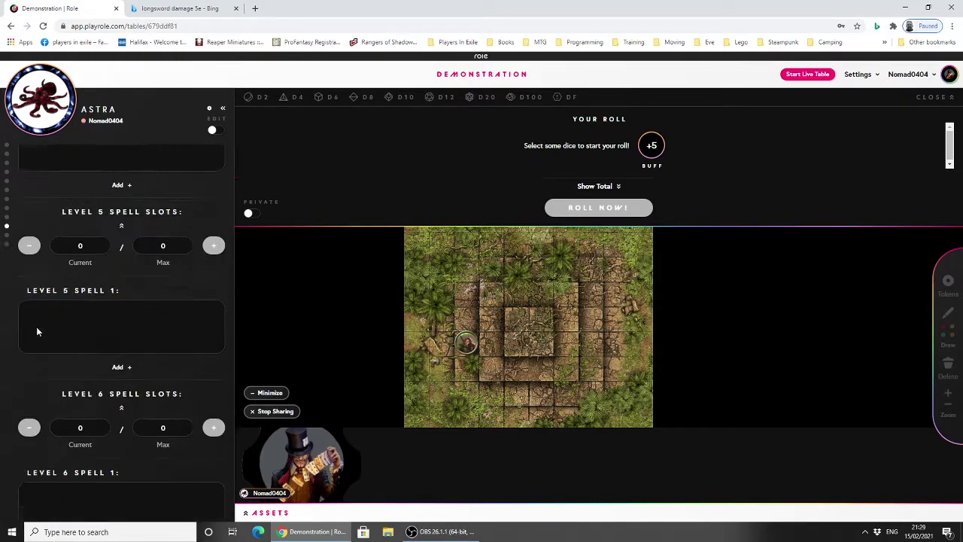
scroll(36, 327, down, 12)
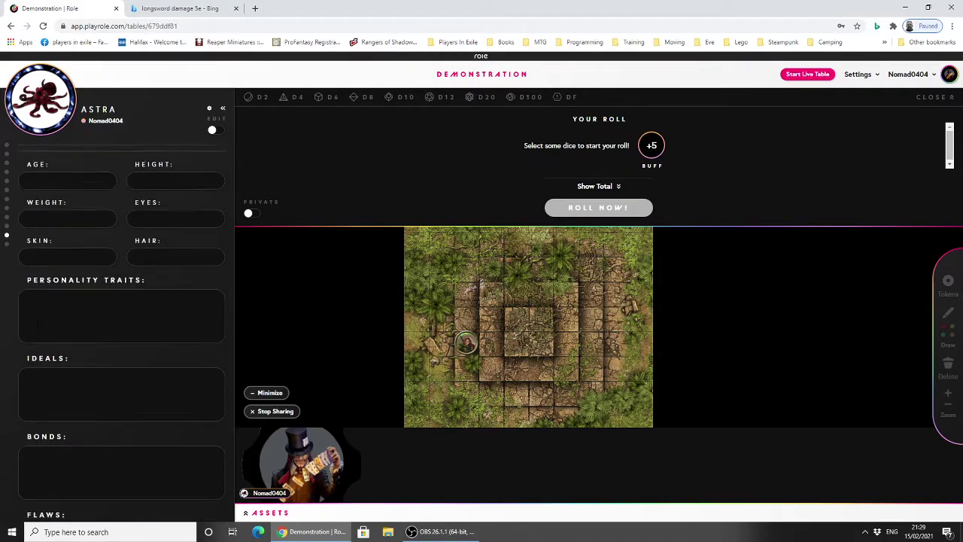
scroll(36, 326, up, 20)
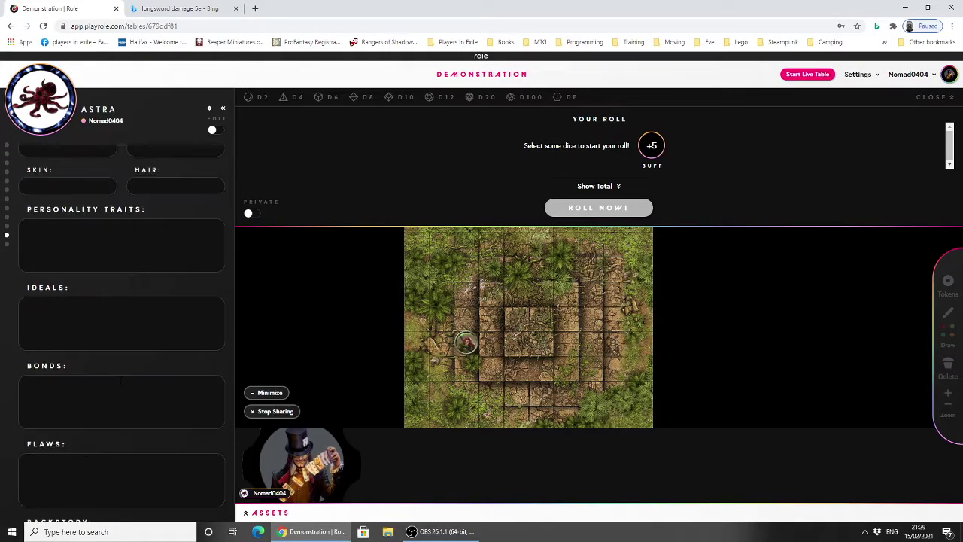
scroll(111, 354, up, 20)
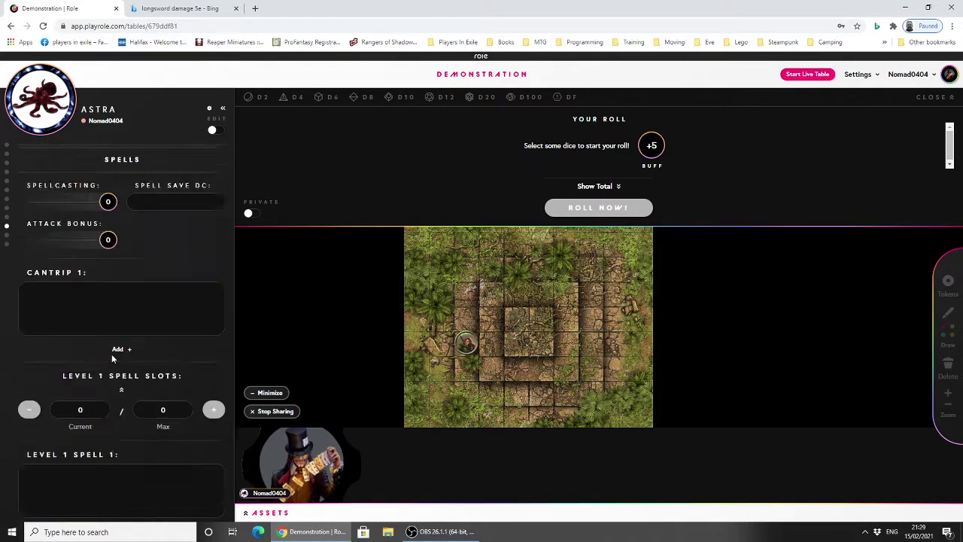
scroll(109, 352, up, 15)
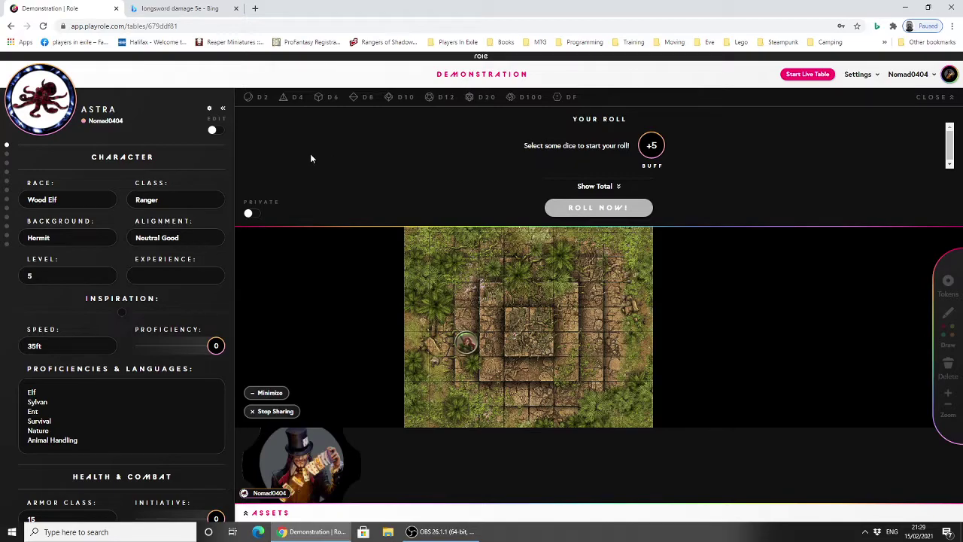
scroll(194, 218, down, 15)
scroll(176, 249, down, 8)
scroll(176, 249, up, 10)
scroll(195, 256, up, 10)
Step: Collapse and reopen Astra's character sheet, and open and close the list of available sheets
click(223, 108)
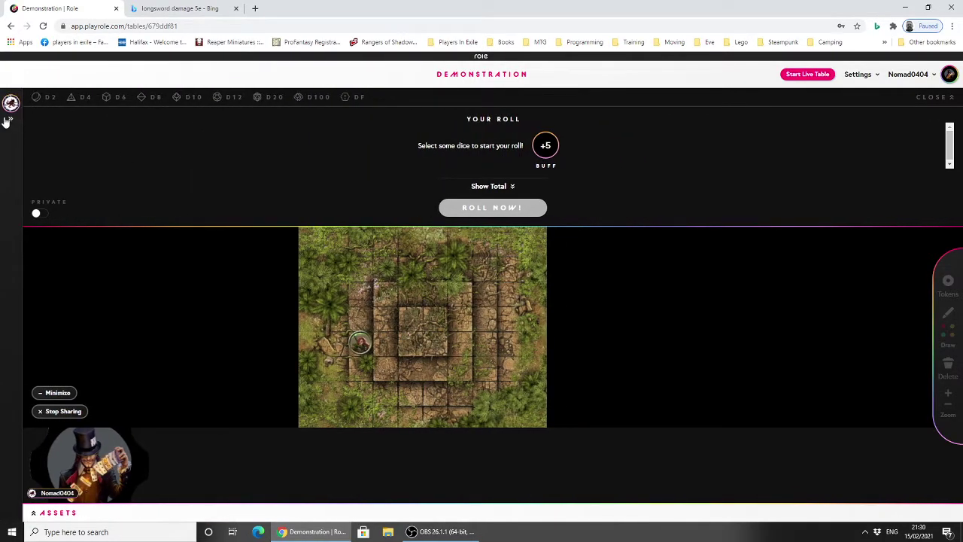
click(8, 121)
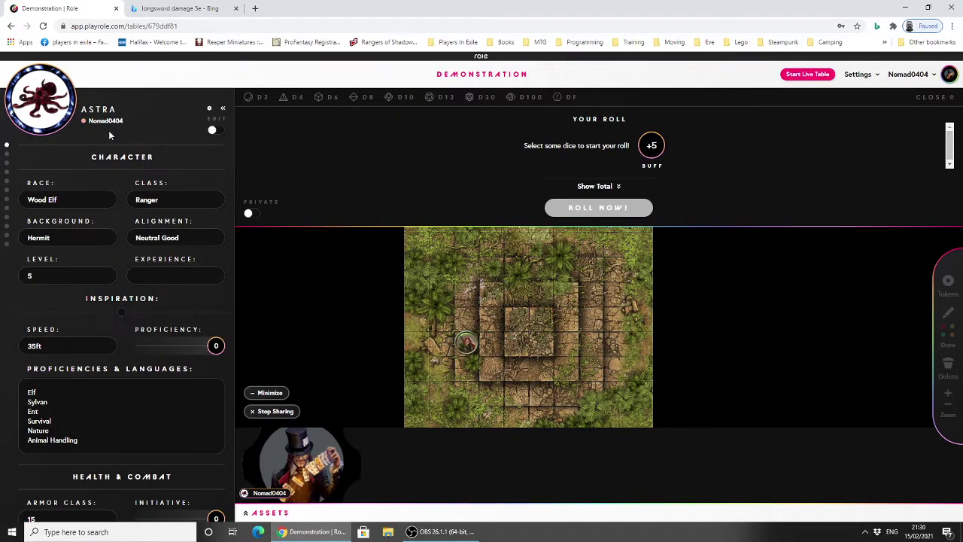
click(31, 111)
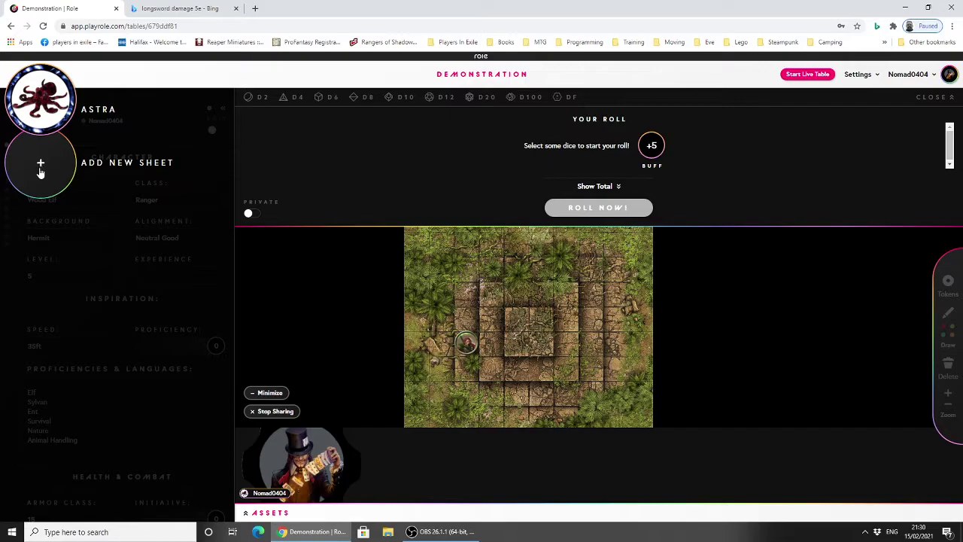
click(43, 110)
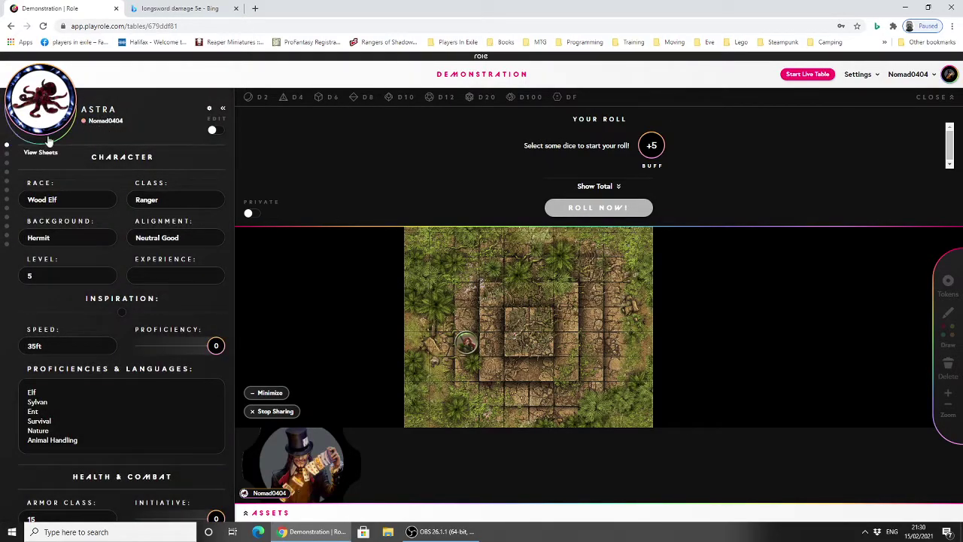
Step: In edit mode, change Astra's avatar picture to Astra.png, leave edit mode, and check the sheet list
click(214, 131)
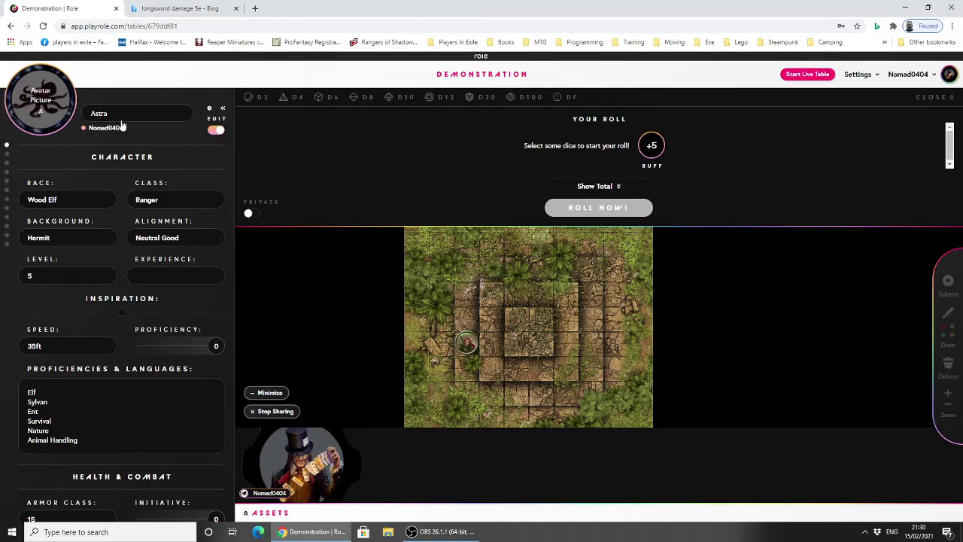
click(43, 121)
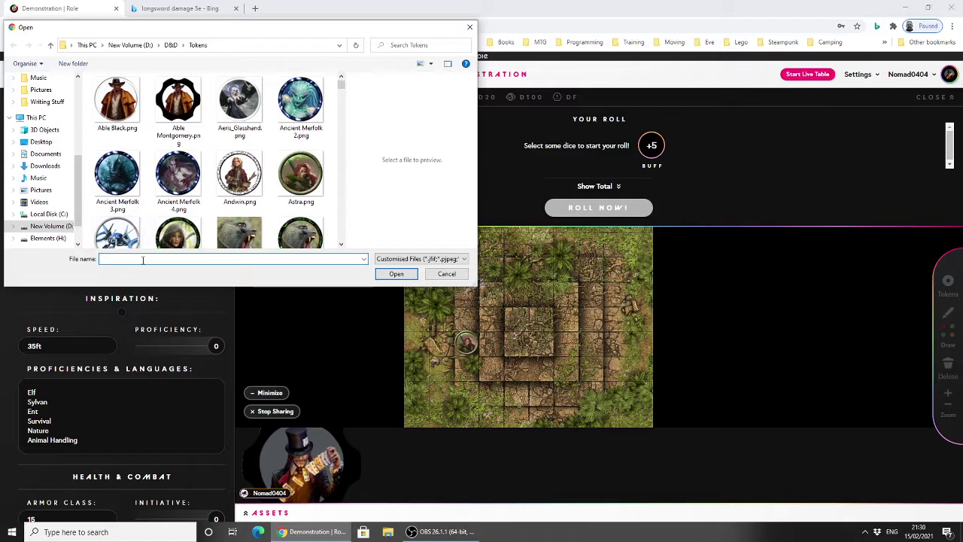
click(300, 177)
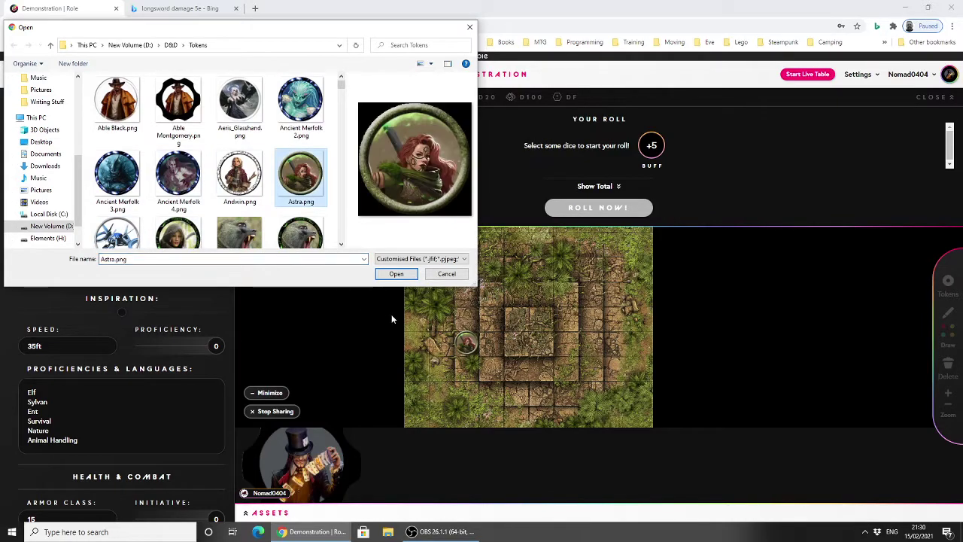
click(396, 274)
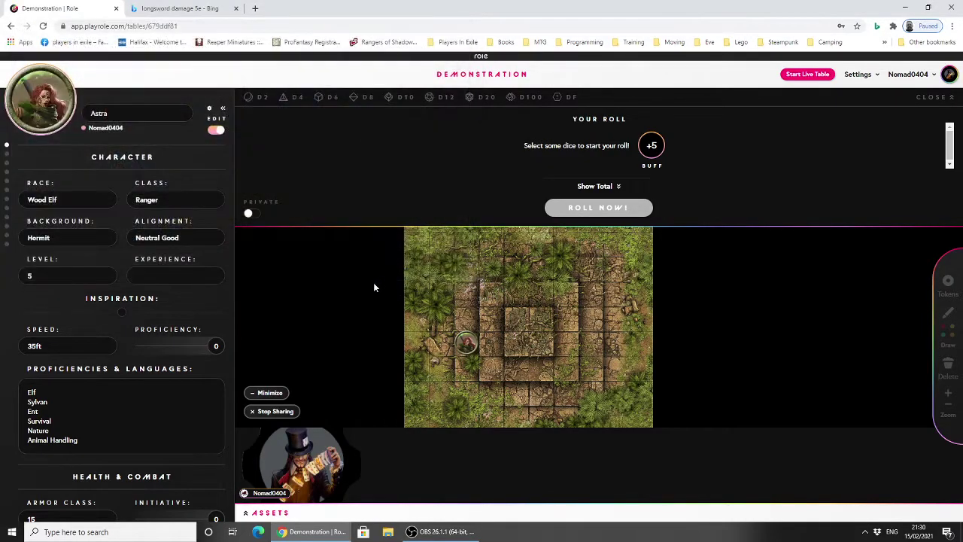
click(217, 131)
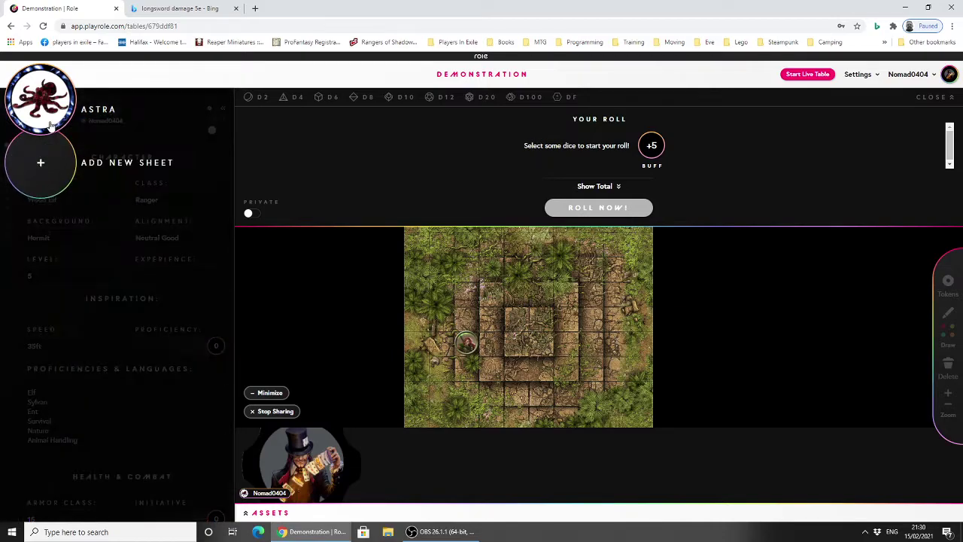
Step: Return to edit mode, upload Astra.png again as the sheet's avatar picture, and leave edit mode
click(215, 129)
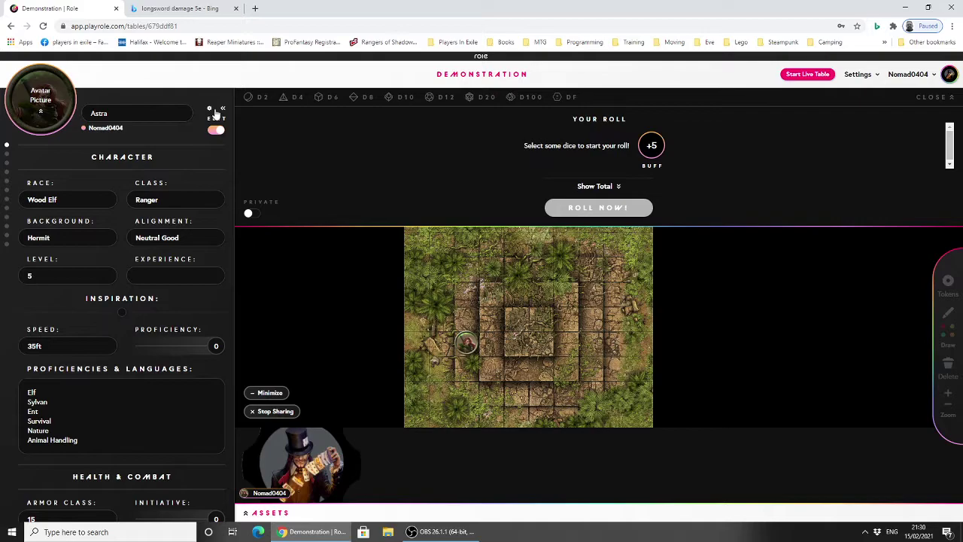
click(48, 110)
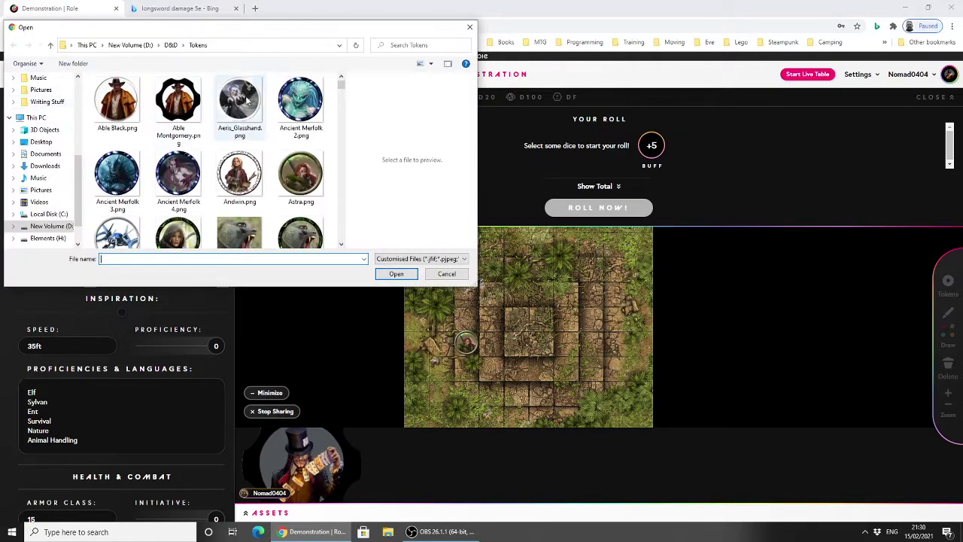
click(467, 27)
click(36, 101)
click(301, 174)
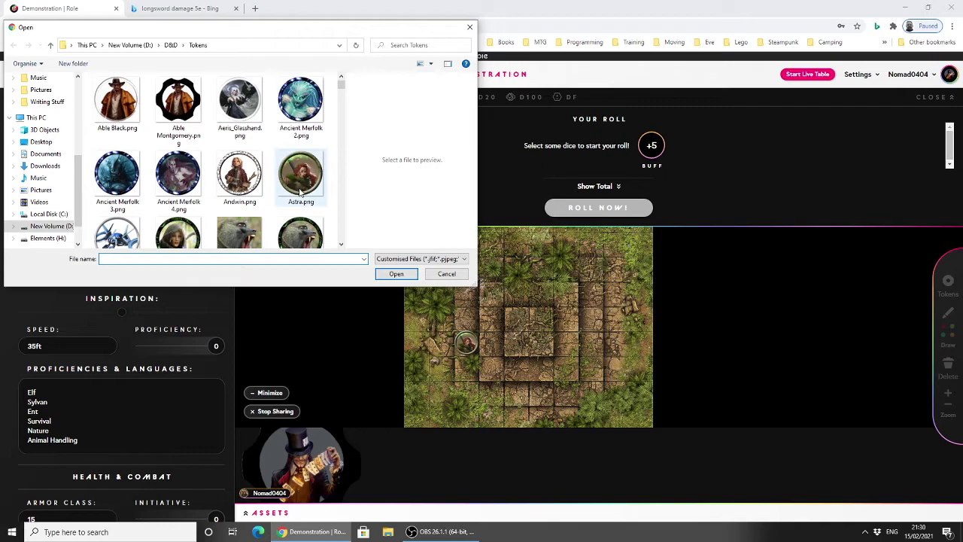
click(393, 274)
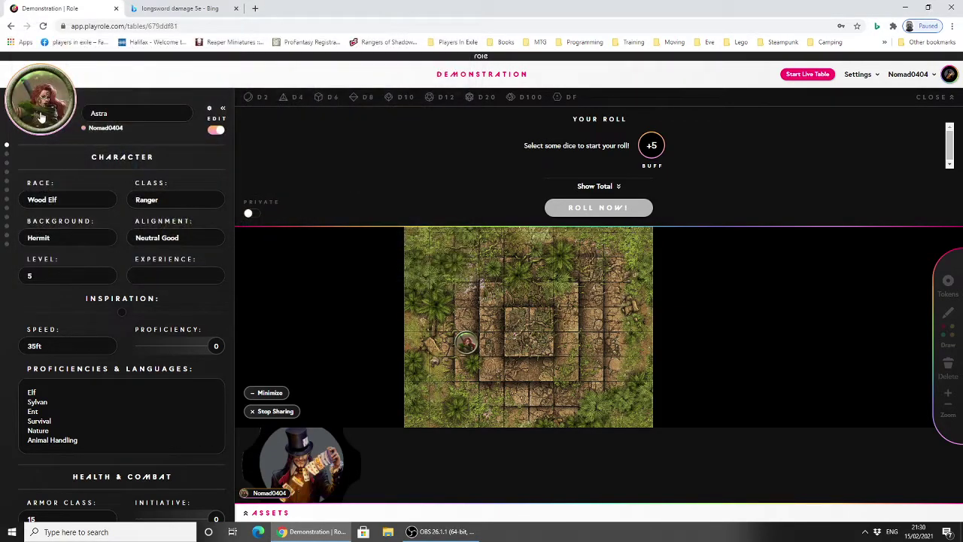
click(215, 131)
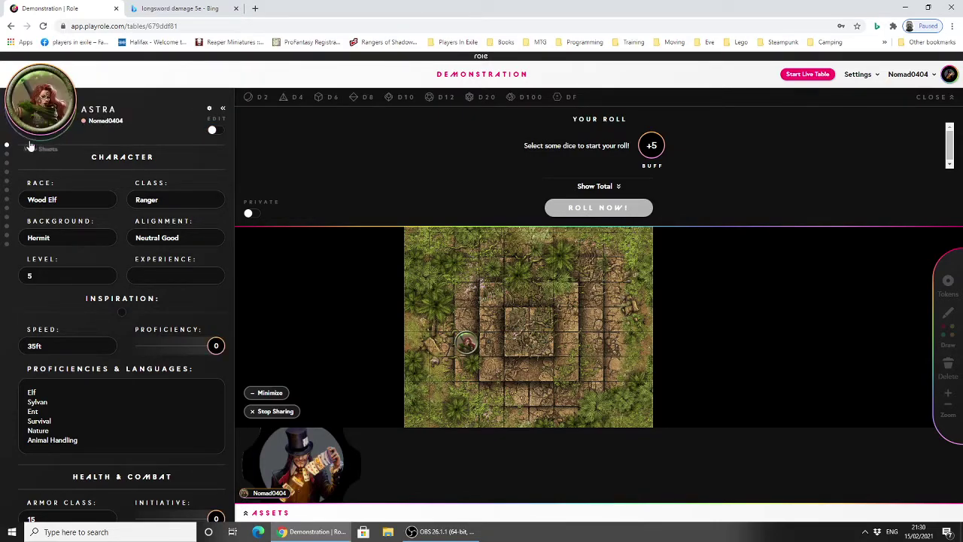
Step: View the options for Astra's sheet and the entries of the account menu
click(210, 109)
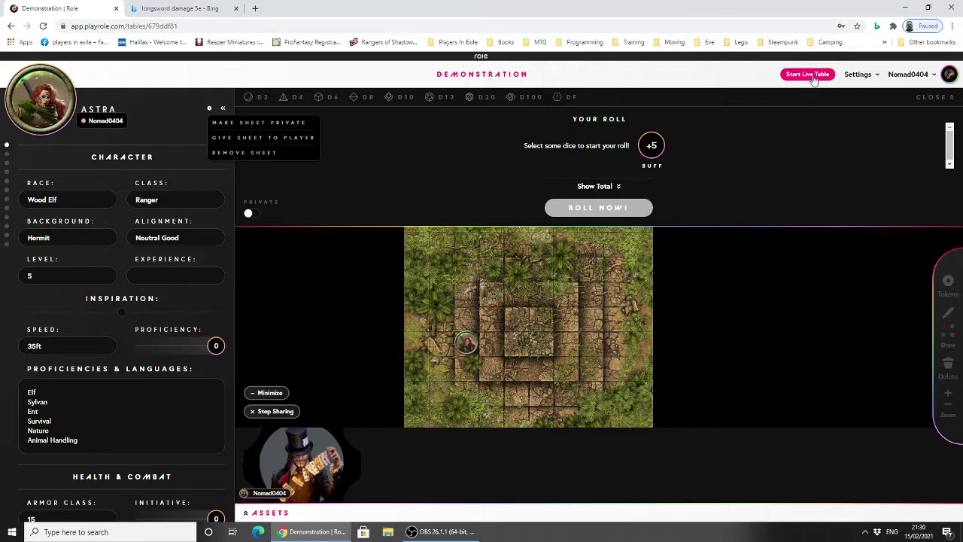
click(949, 79)
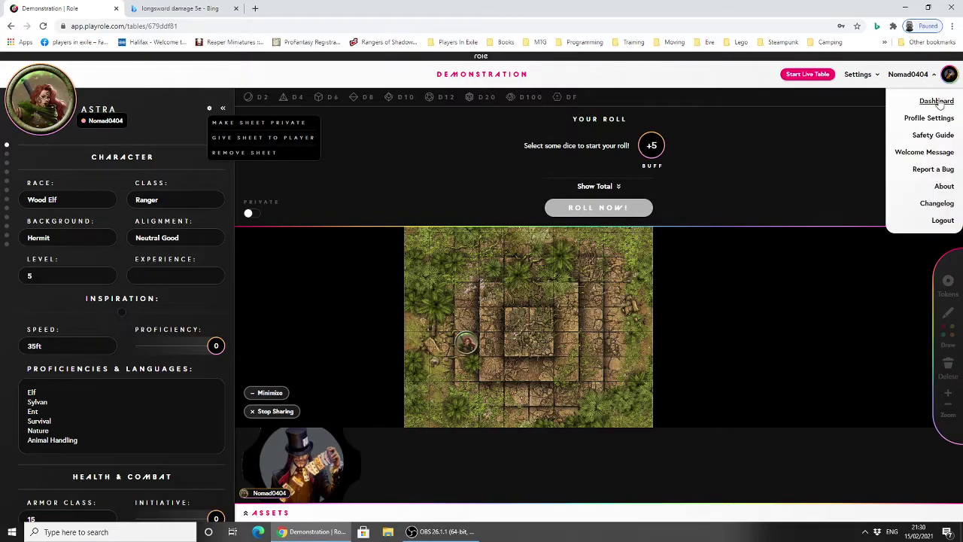
Step: Open the table's video settings and allow the site to use the camera and microphone
click(868, 78)
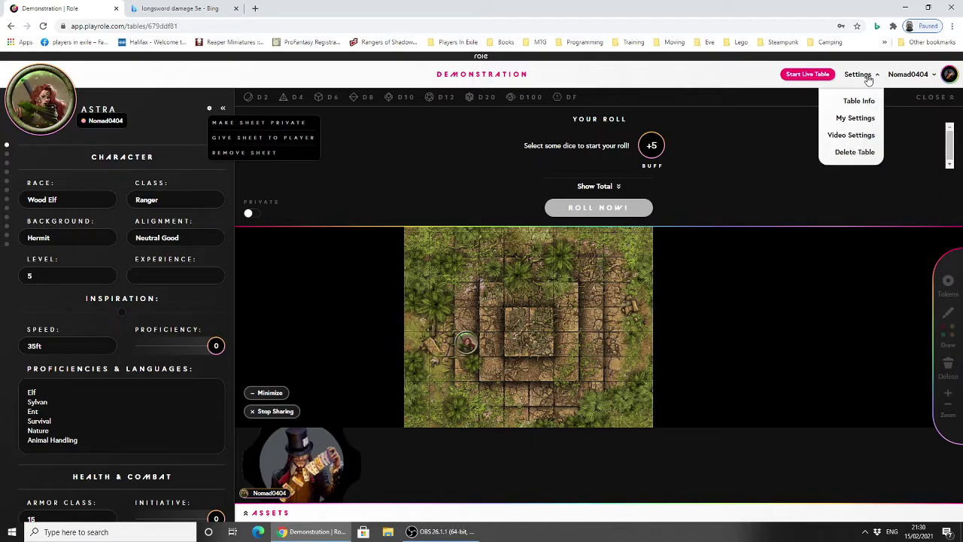
click(849, 135)
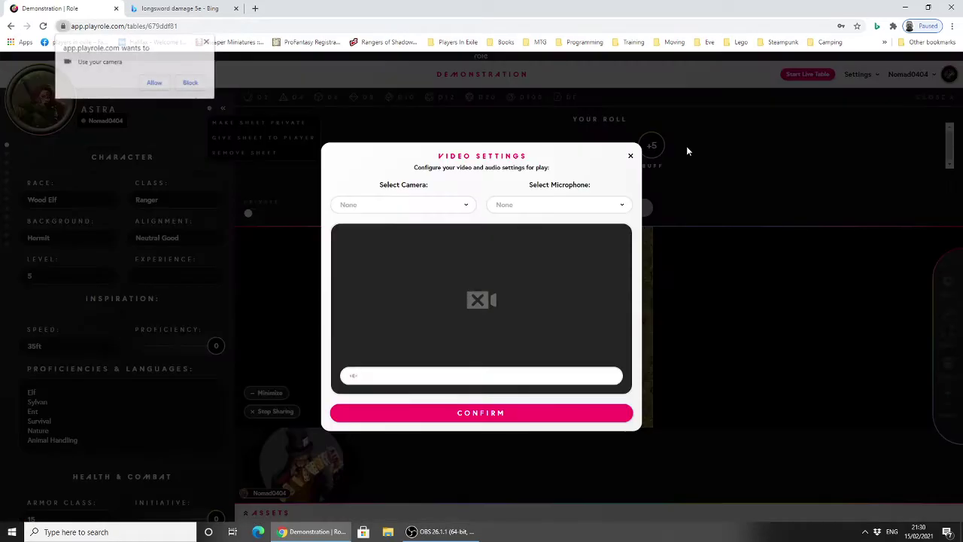
click(457, 209)
click(455, 212)
click(523, 210)
click(522, 209)
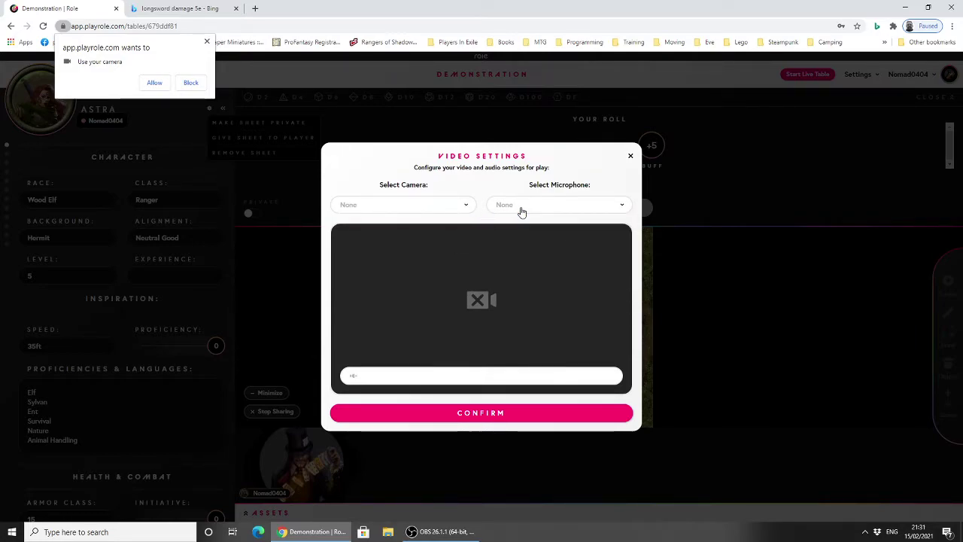
click(155, 83)
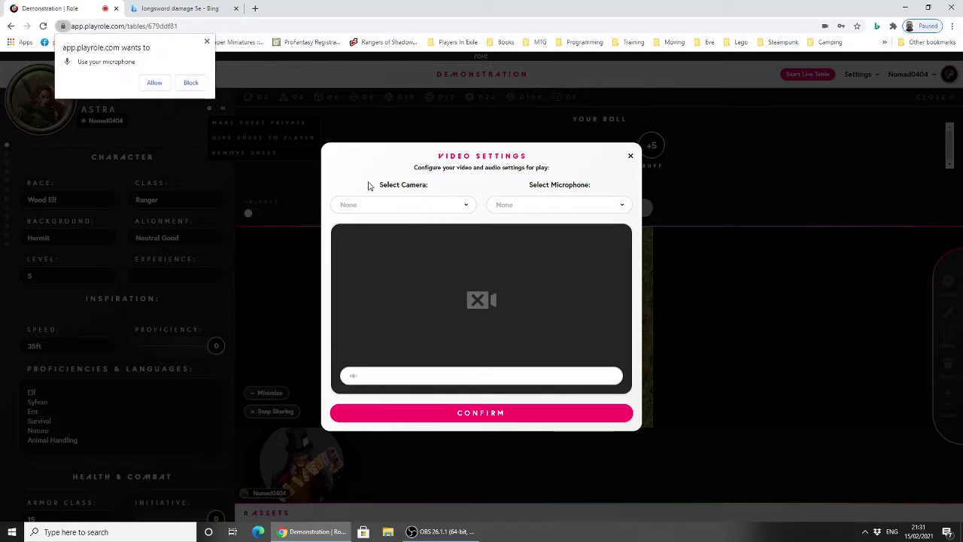
click(147, 86)
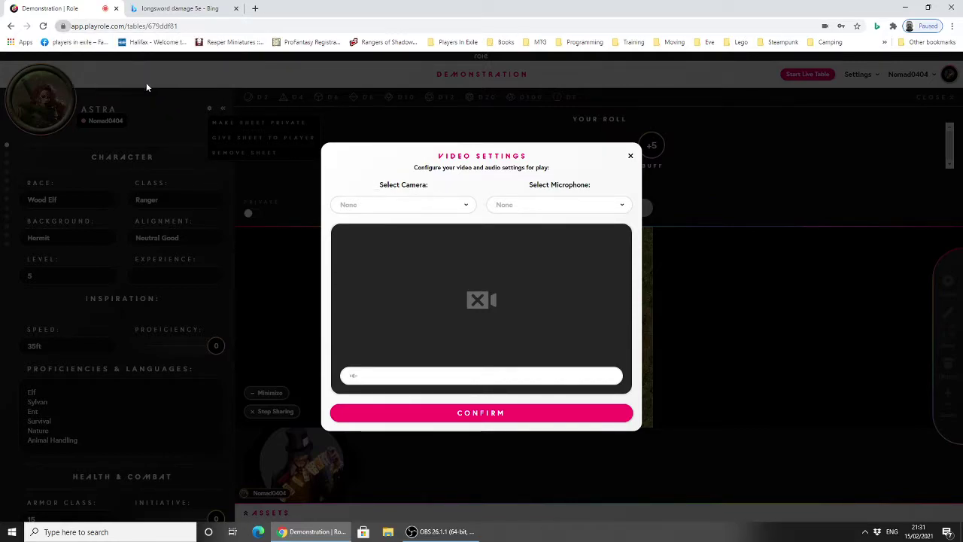
Step: Select HD Web Camera (05a3:9331) as the camera, set the microphone to None, and confirm the video settings
click(442, 208)
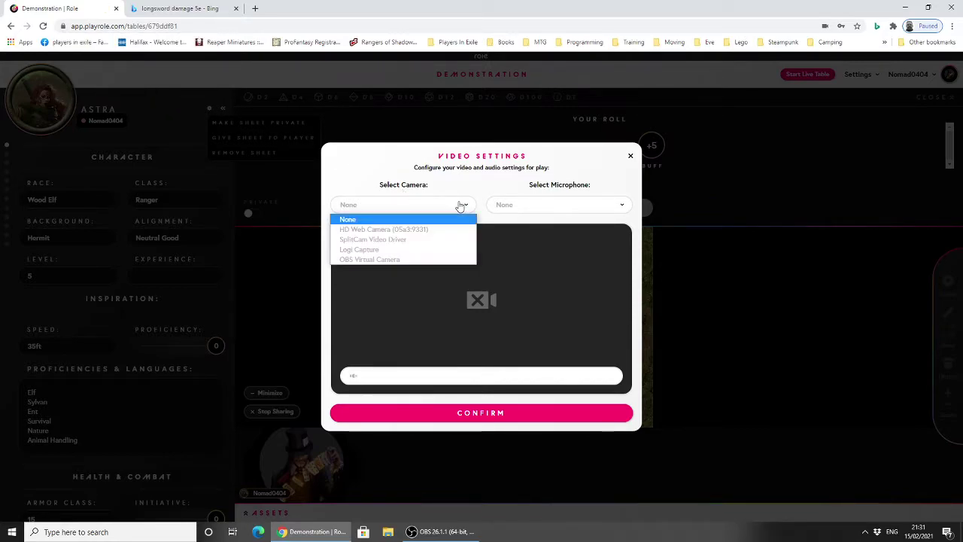
click(422, 227)
click(533, 214)
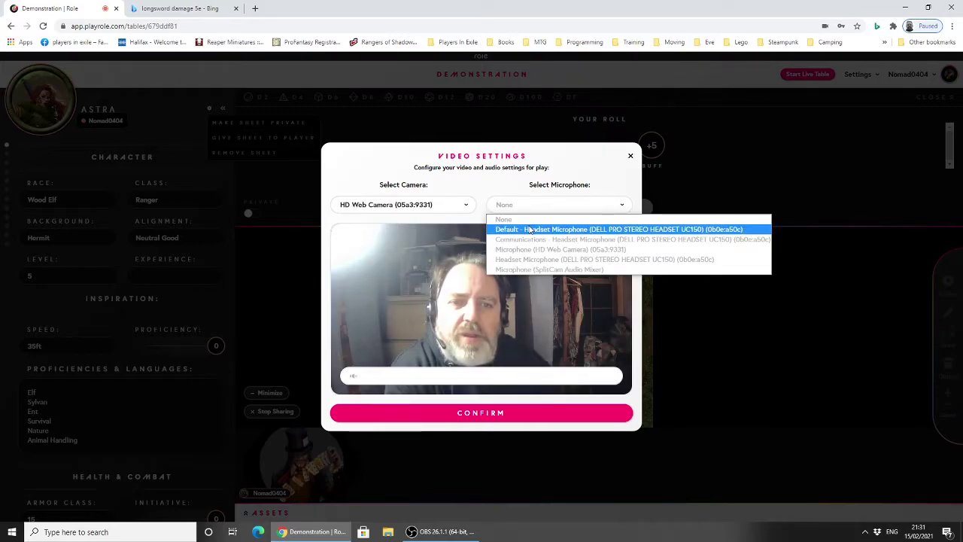
click(533, 227)
click(538, 204)
click(508, 218)
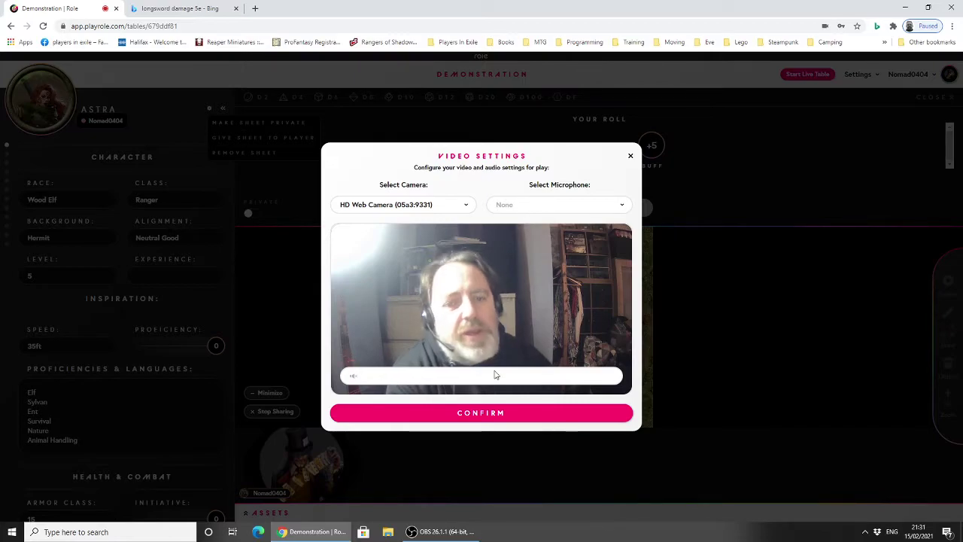
click(486, 413)
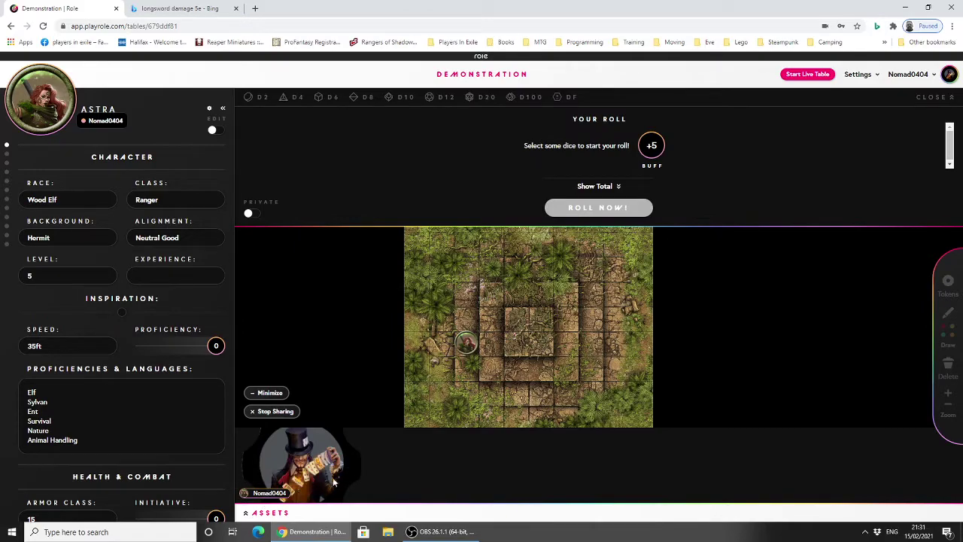
Step: Reopen the table's video settings, check the camera selection and preview, and confirm the settings again
click(863, 75)
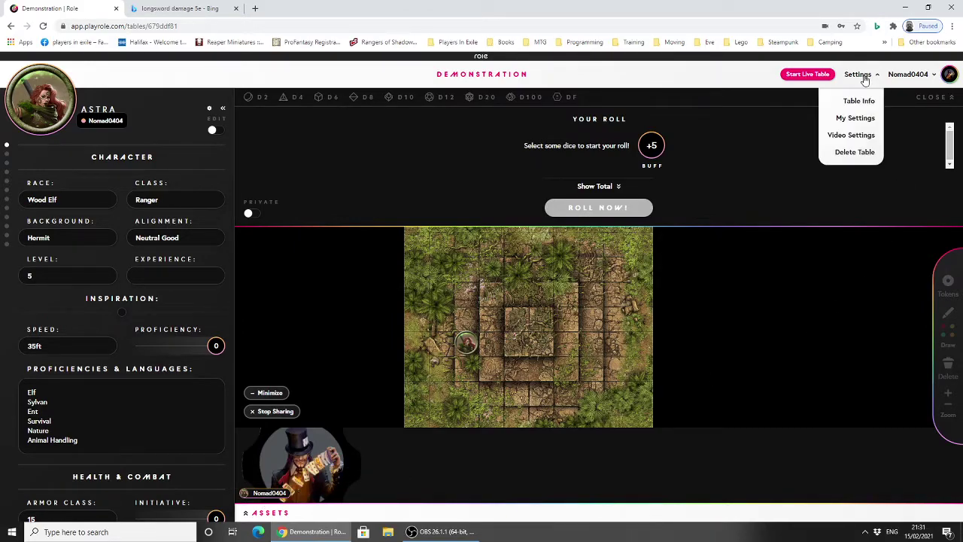
click(852, 135)
click(398, 206)
click(397, 205)
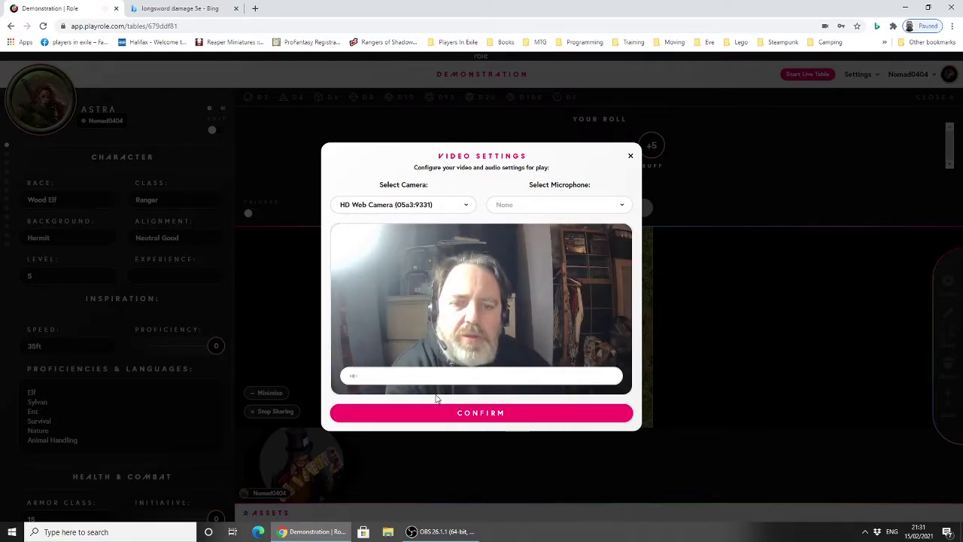
click(453, 417)
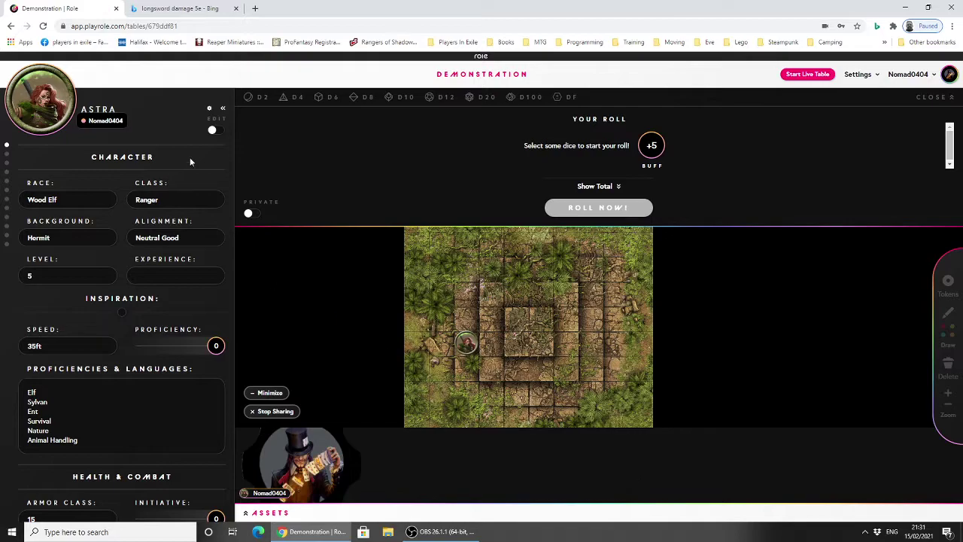
Step: Collapse Astra's sheet, check the table's assets and tokens, and close the dice roll area
click(221, 109)
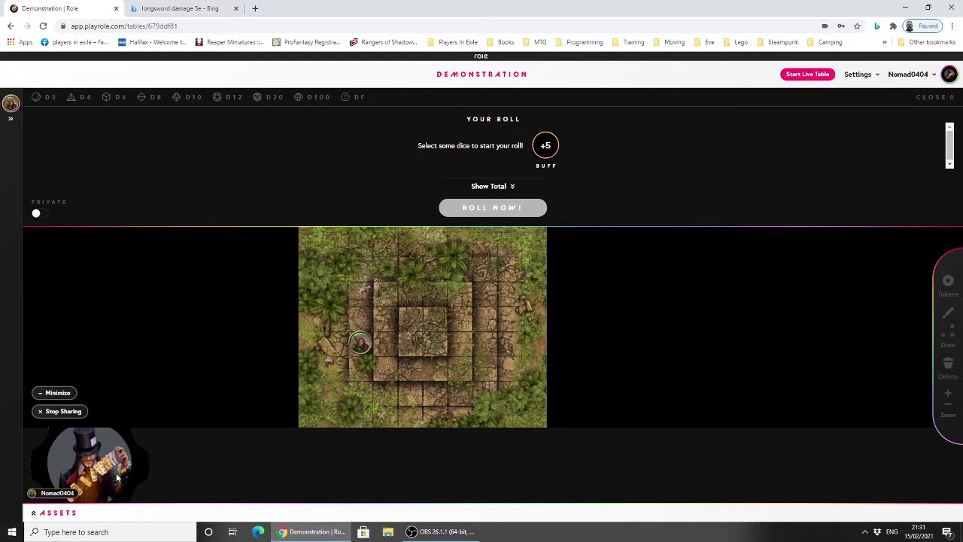
click(60, 513)
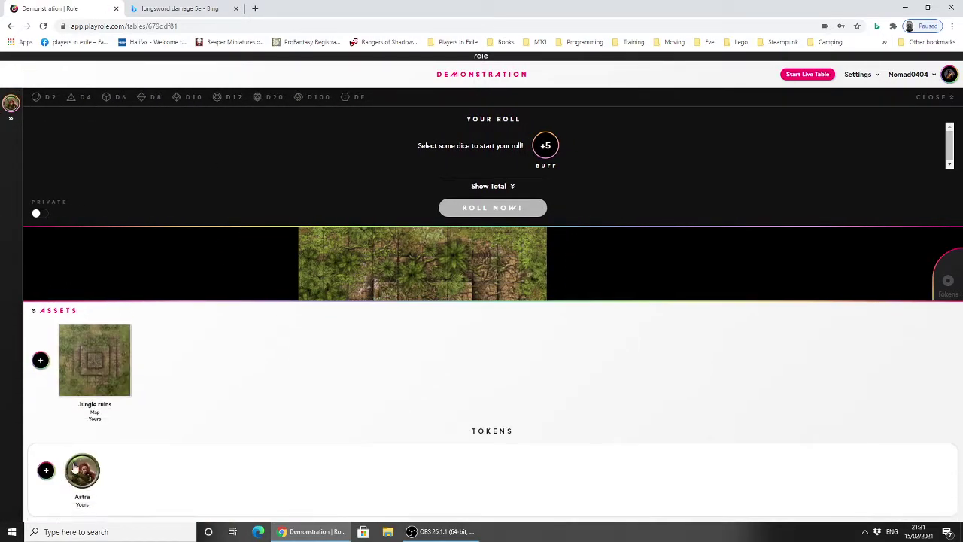
click(36, 311)
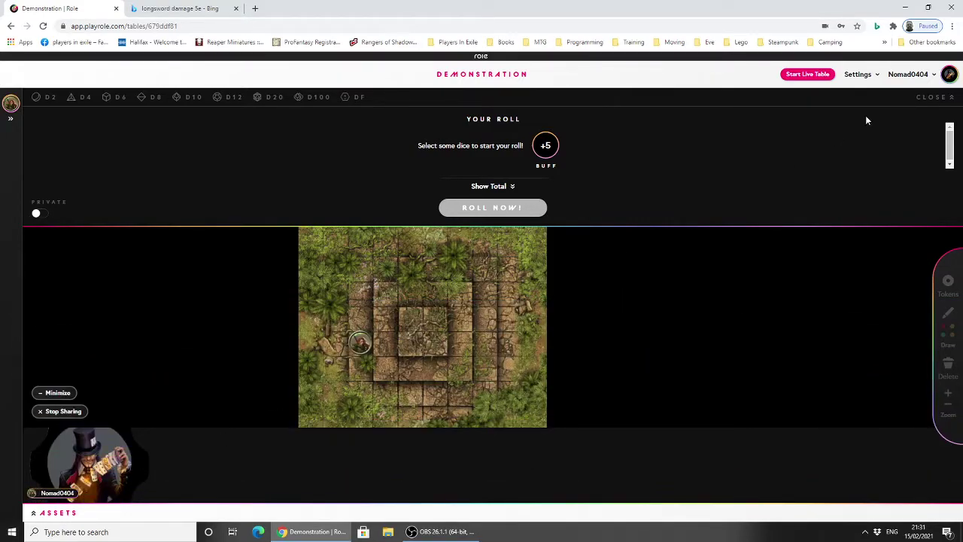
click(930, 98)
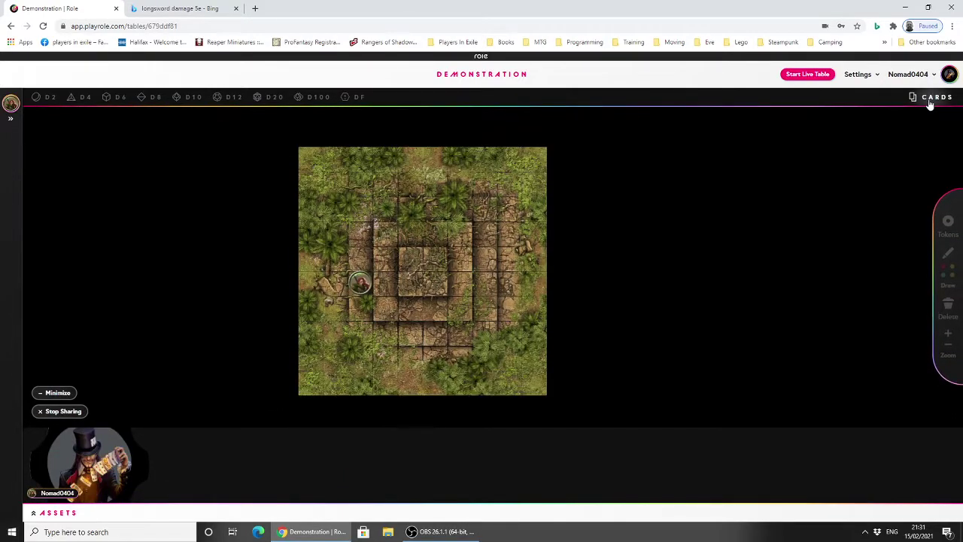
right_click(81, 465)
click(92, 467)
Step: View the account's profile settings and go to the dashboard
click(898, 75)
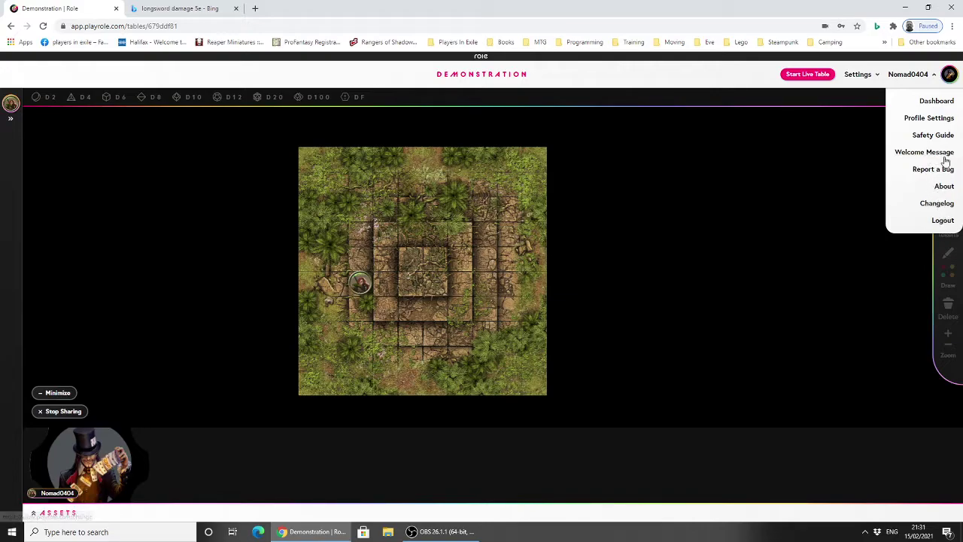
click(930, 118)
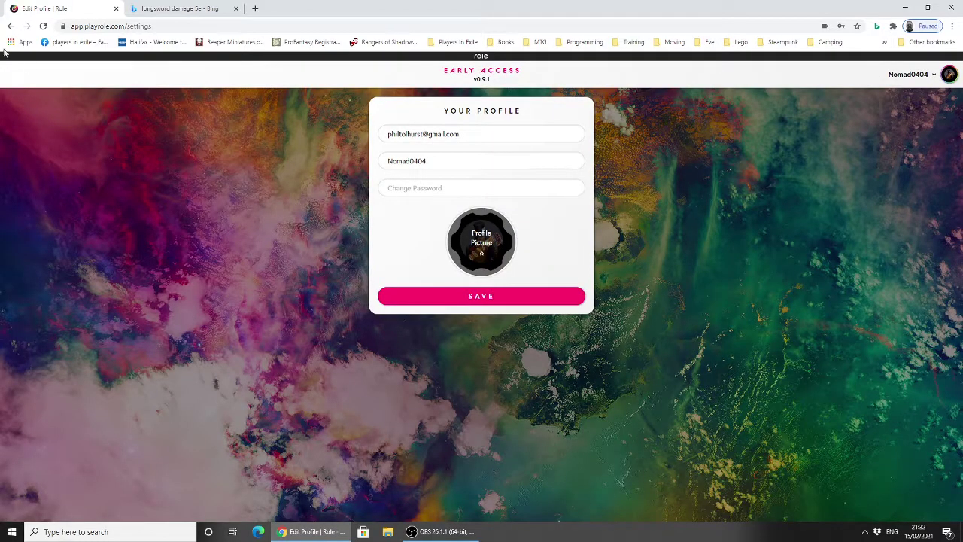
click(920, 78)
click(929, 98)
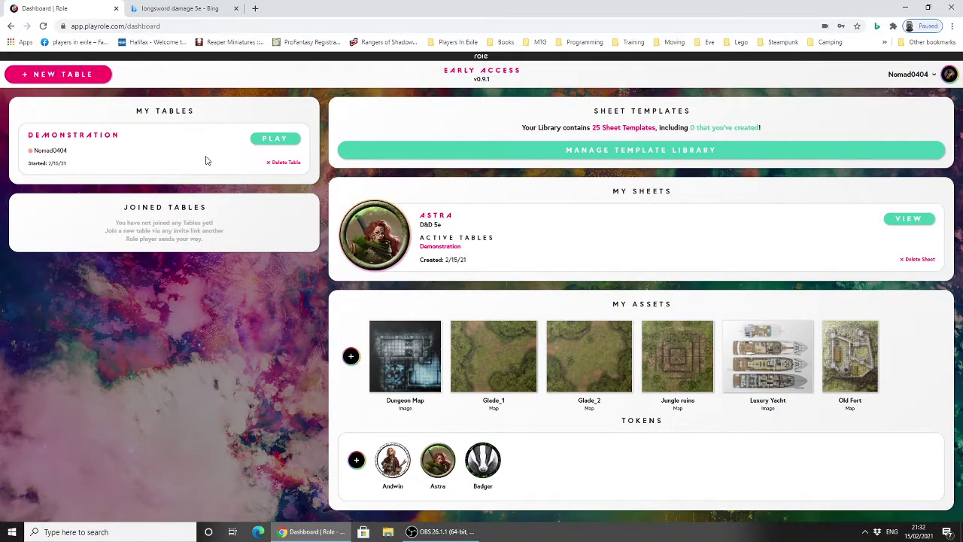
Step: Open the Demonstration table from the dashboard and start it as a live table
click(275, 140)
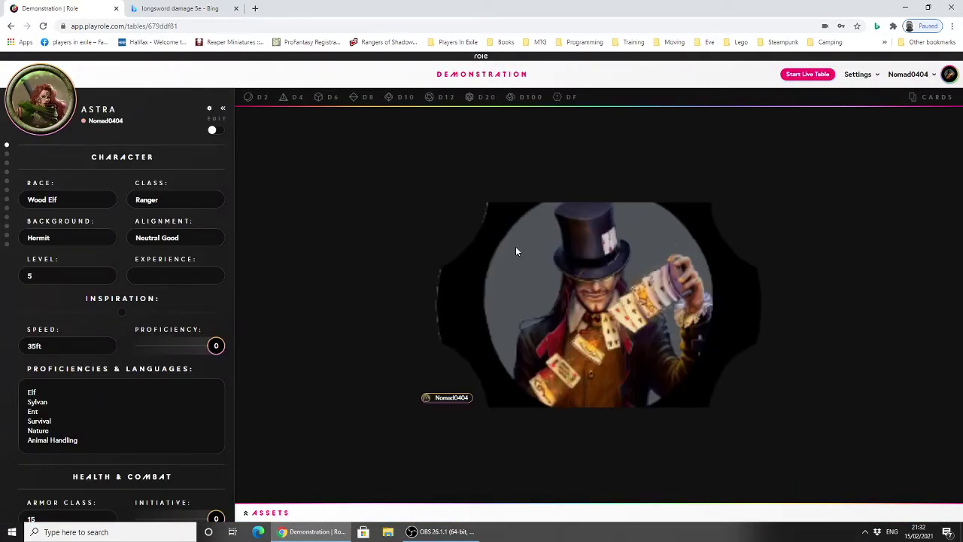
click(799, 77)
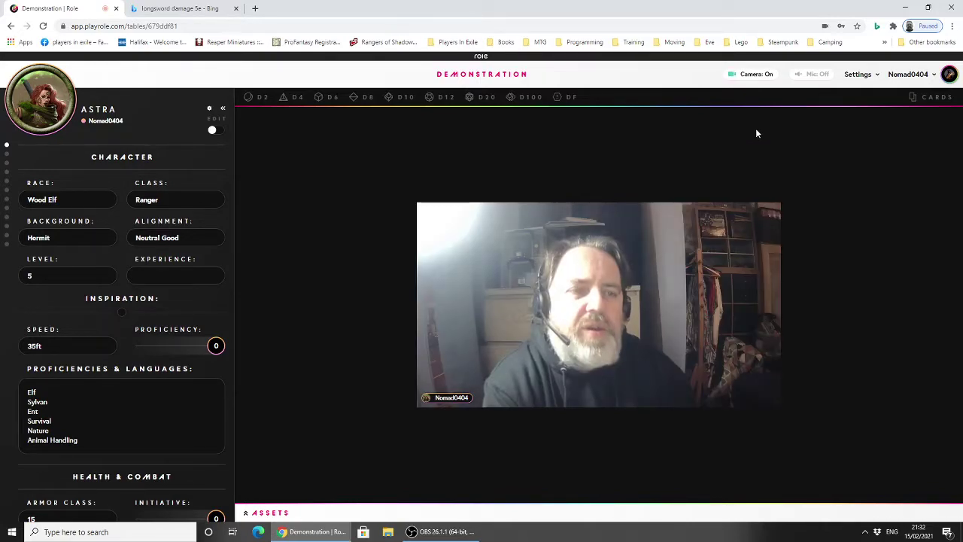
Step: Show the Jungle ruins map in private view and fit the whole map in the play area
click(261, 514)
click(308, 380)
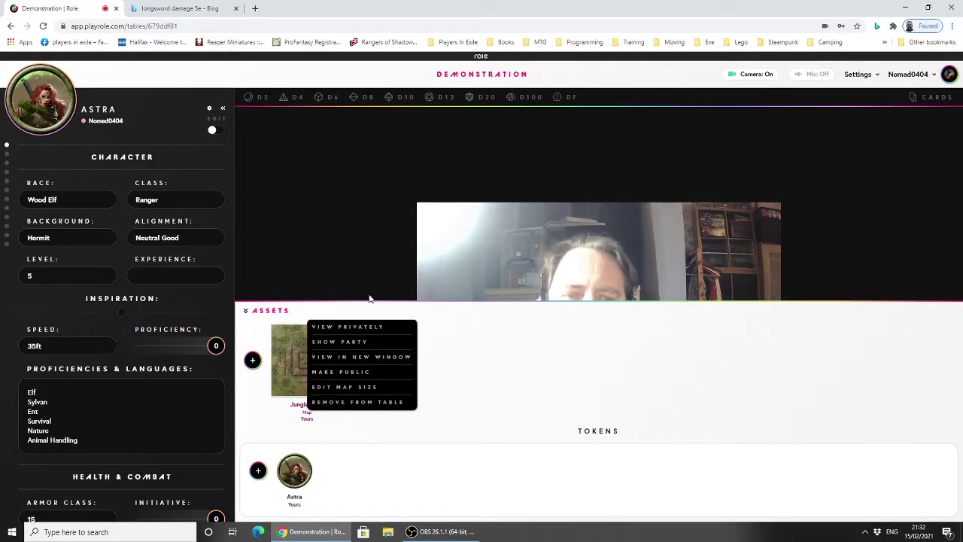
click(354, 327)
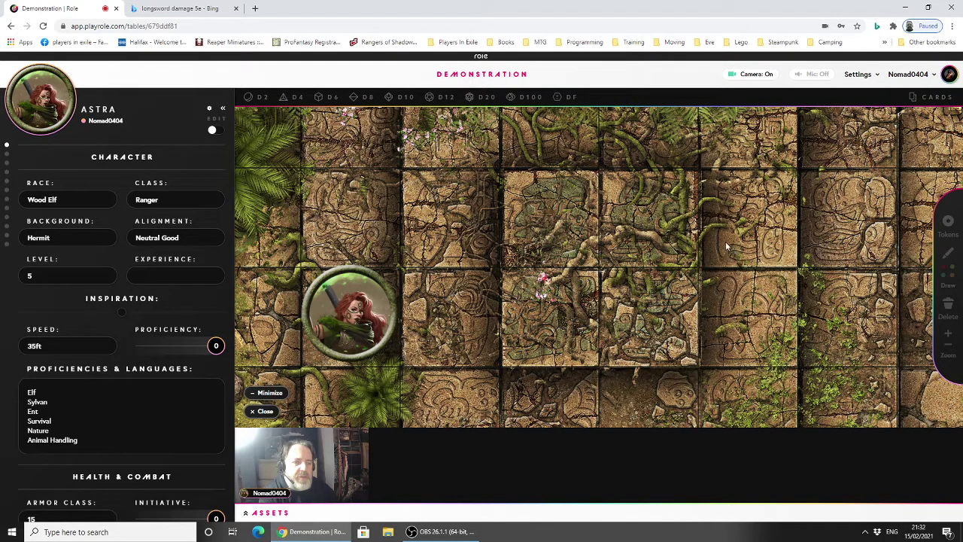
click(947, 350)
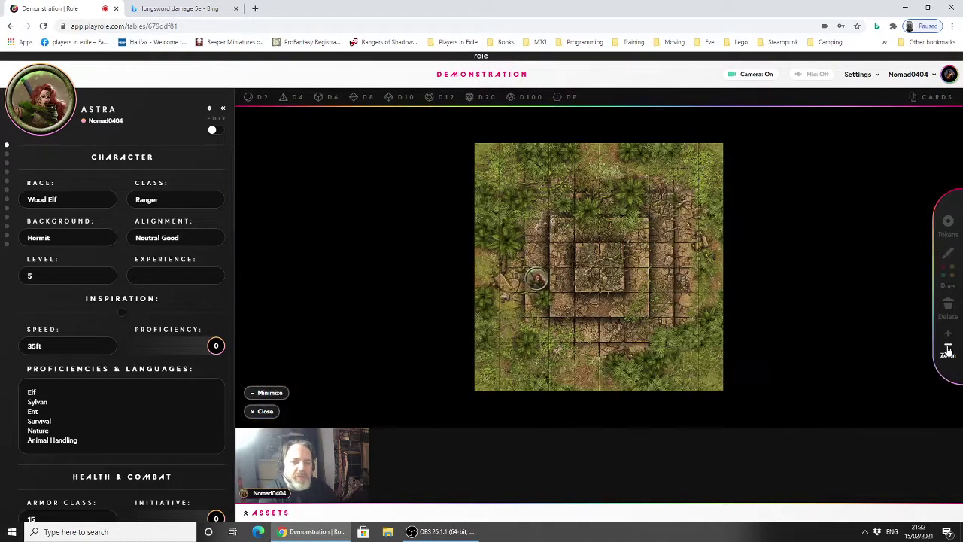
click(948, 333)
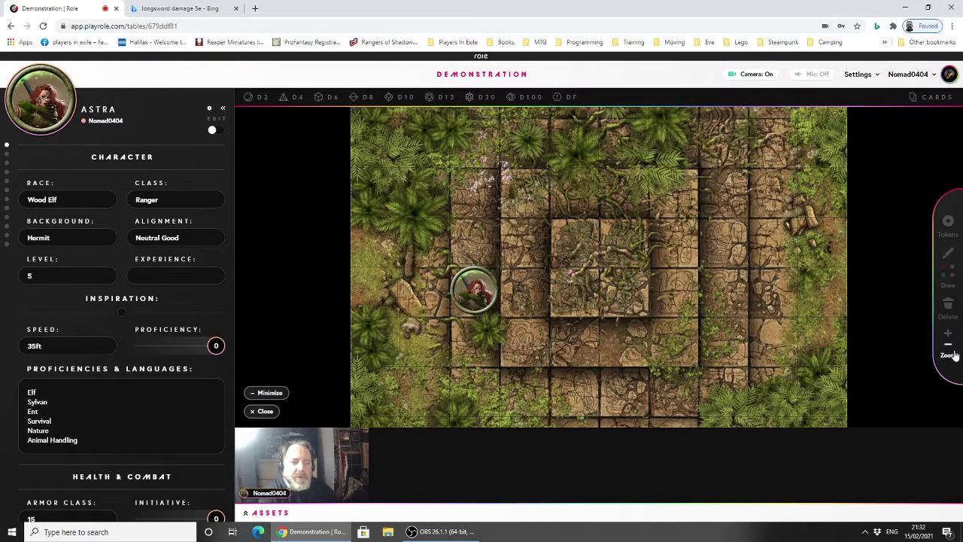
click(950, 348)
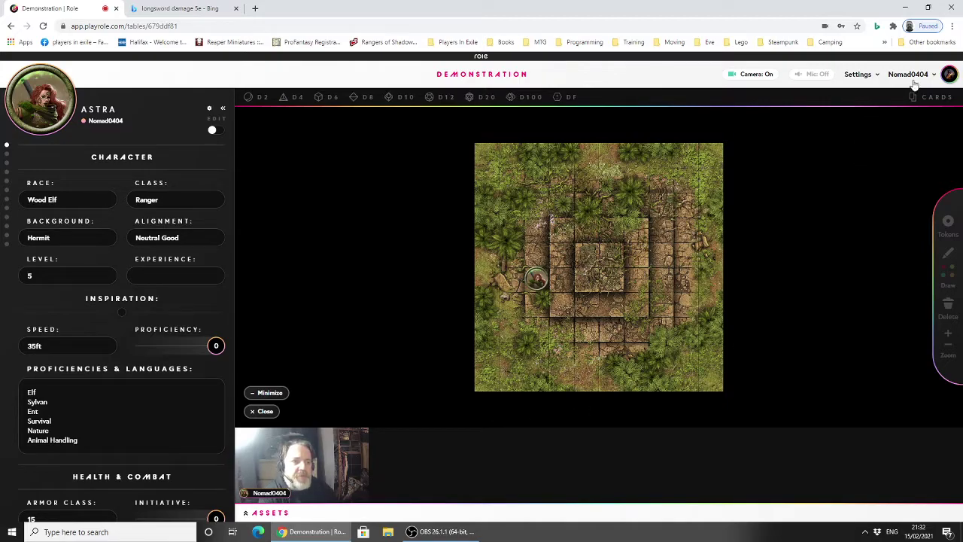
Step: Toggle the live camera off and on, leaving it switched off
click(757, 73)
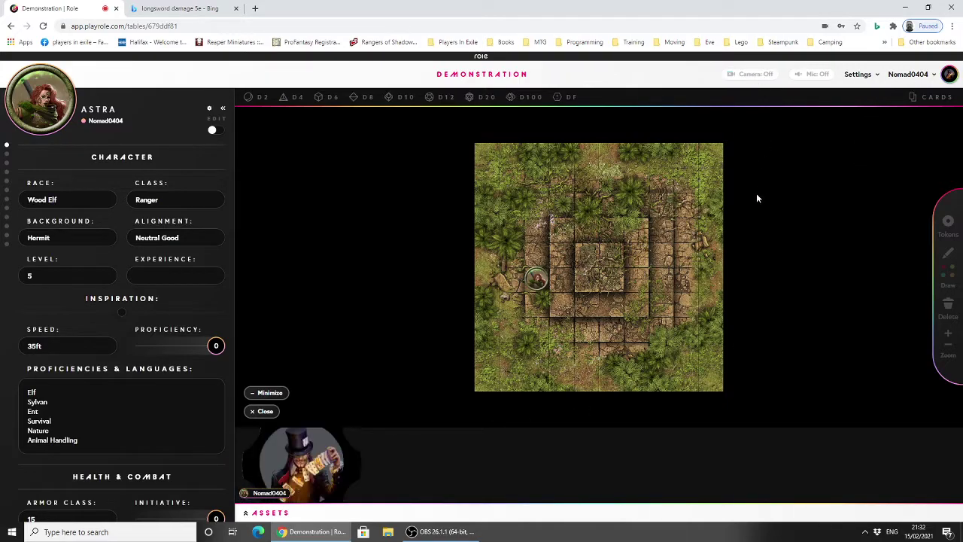
click(760, 76)
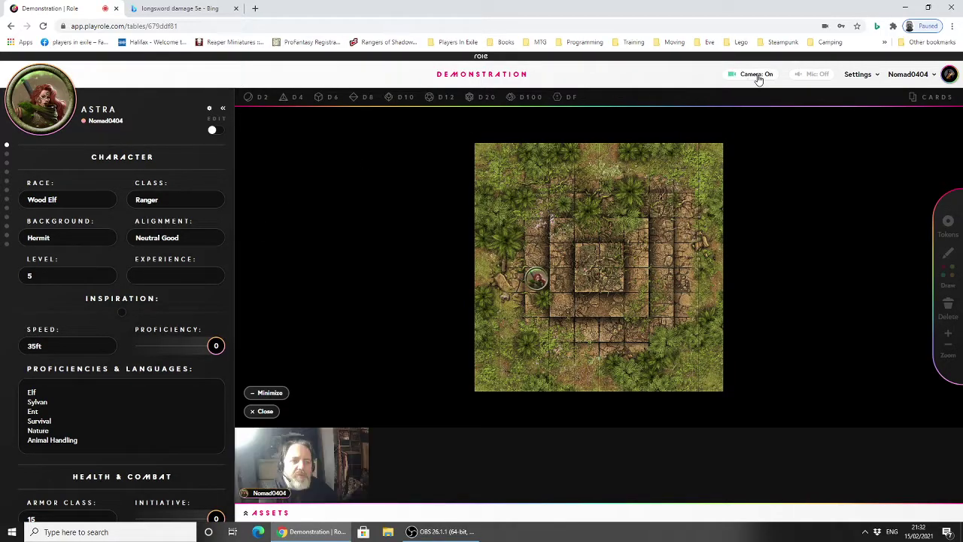
click(760, 76)
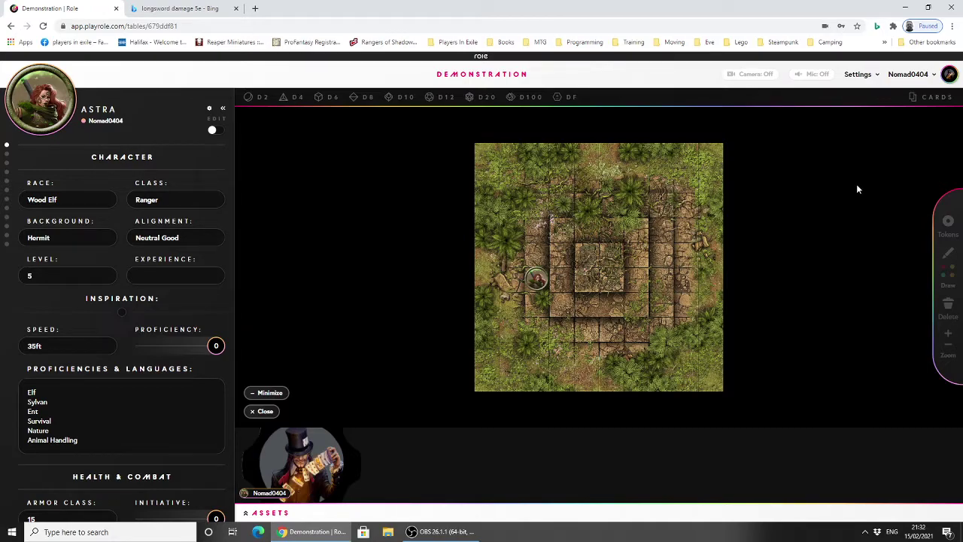
click(870, 78)
click(900, 80)
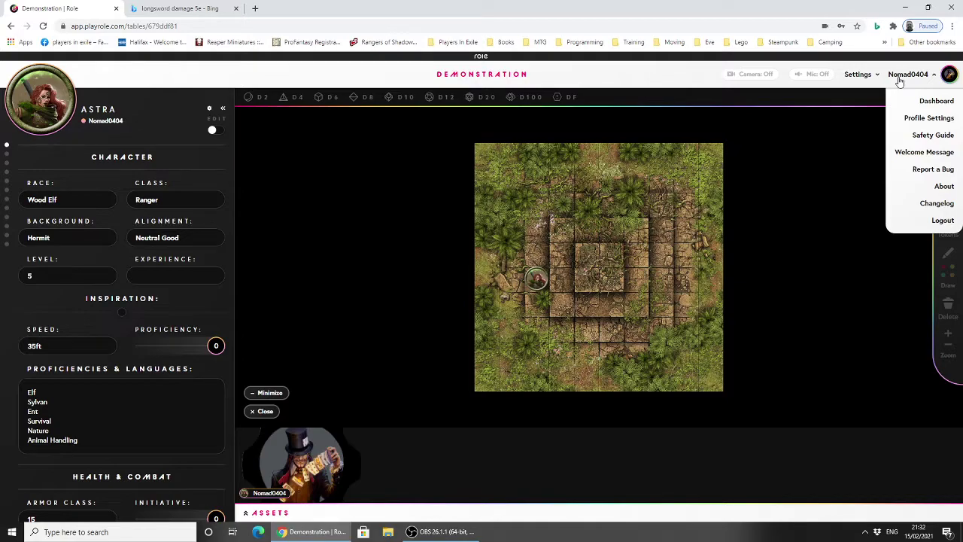
click(900, 79)
click(947, 76)
click(949, 76)
click(949, 77)
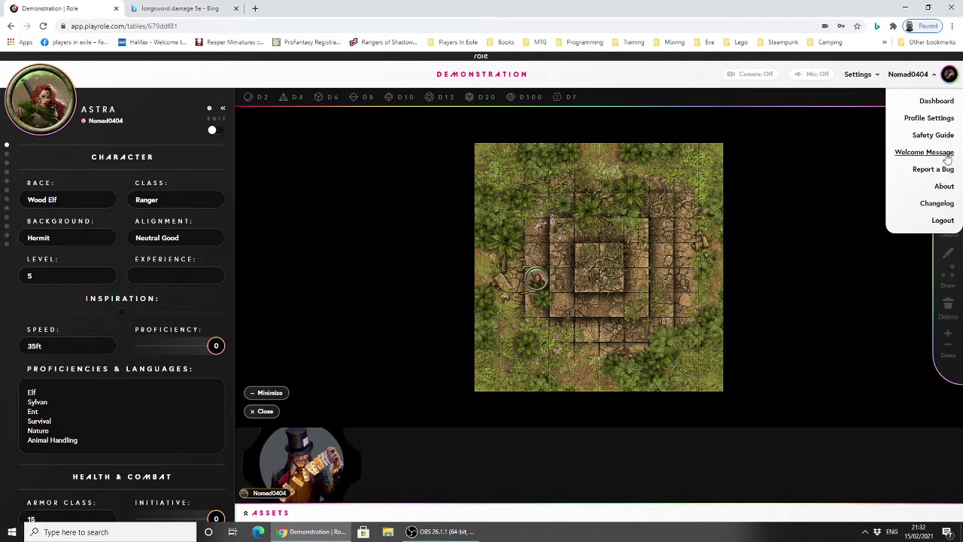
click(952, 76)
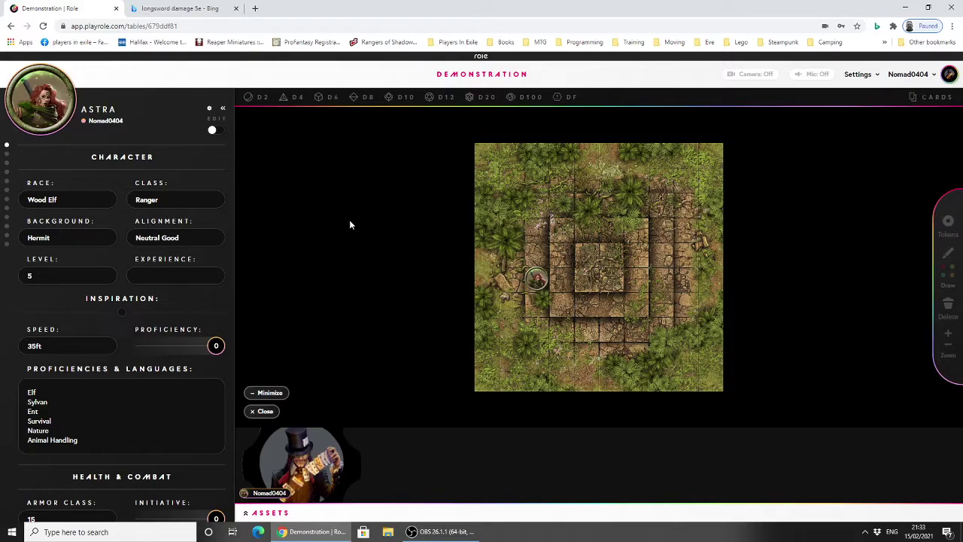
Step: Collapse Astra's sheet and view the available account options and table settings
click(223, 110)
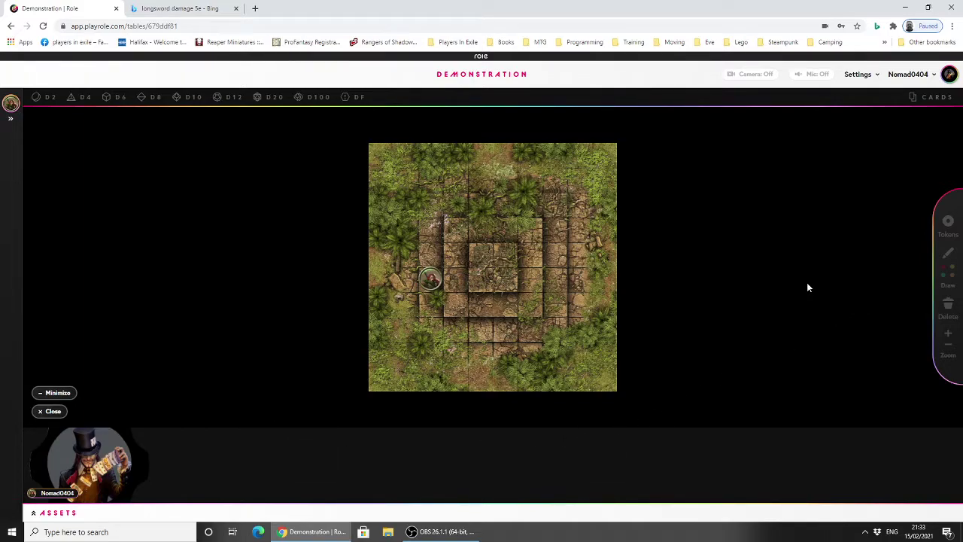
click(937, 76)
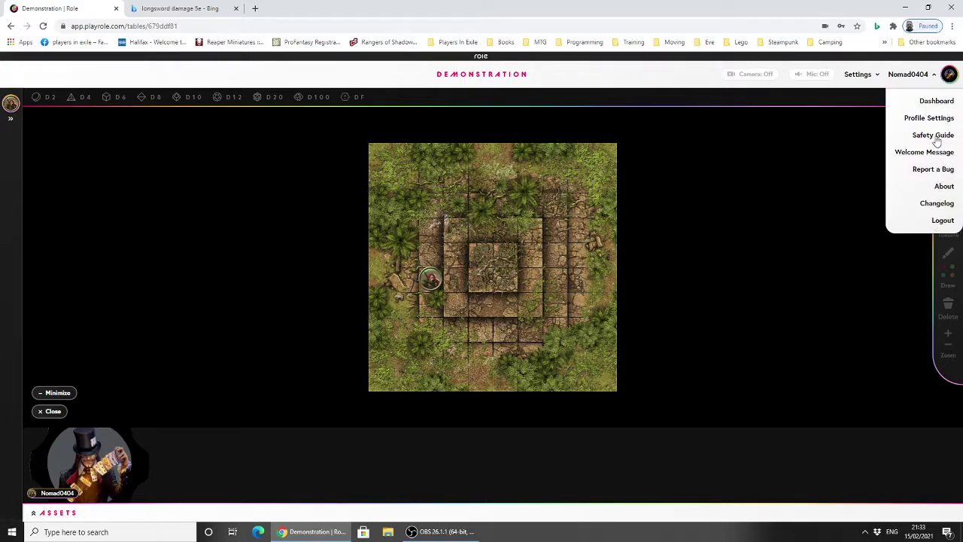
click(865, 75)
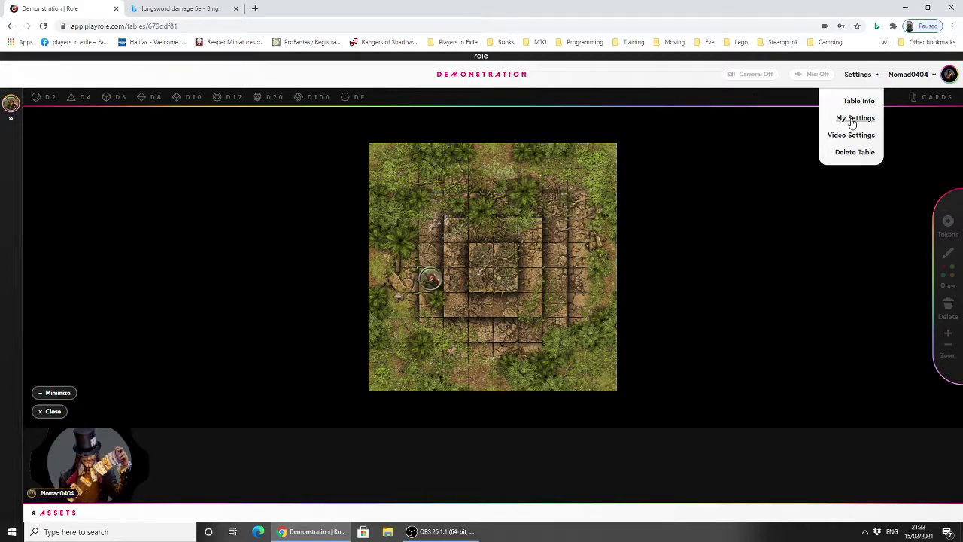
click(752, 106)
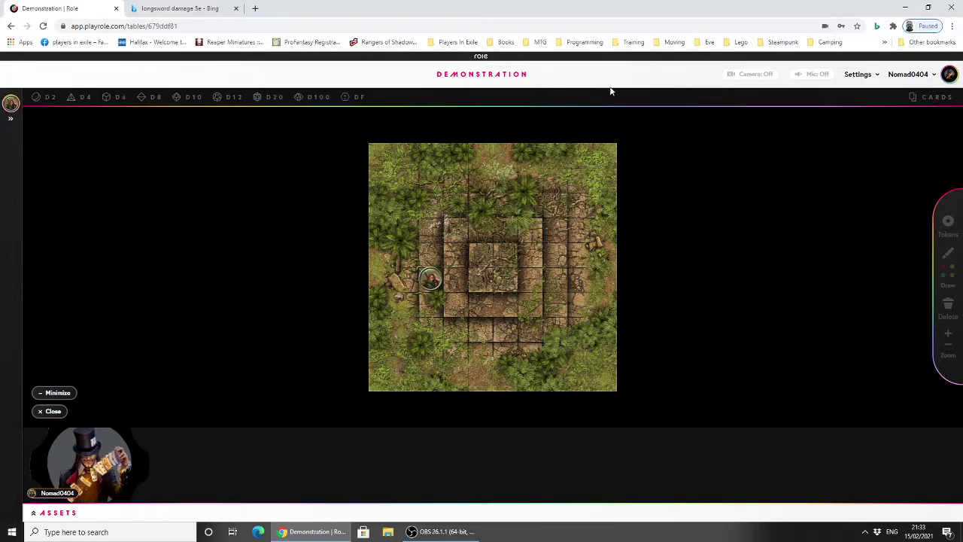
Step: Switch to Discord by searching for it in Windows, and open the Players In Exile server
click(865, 533)
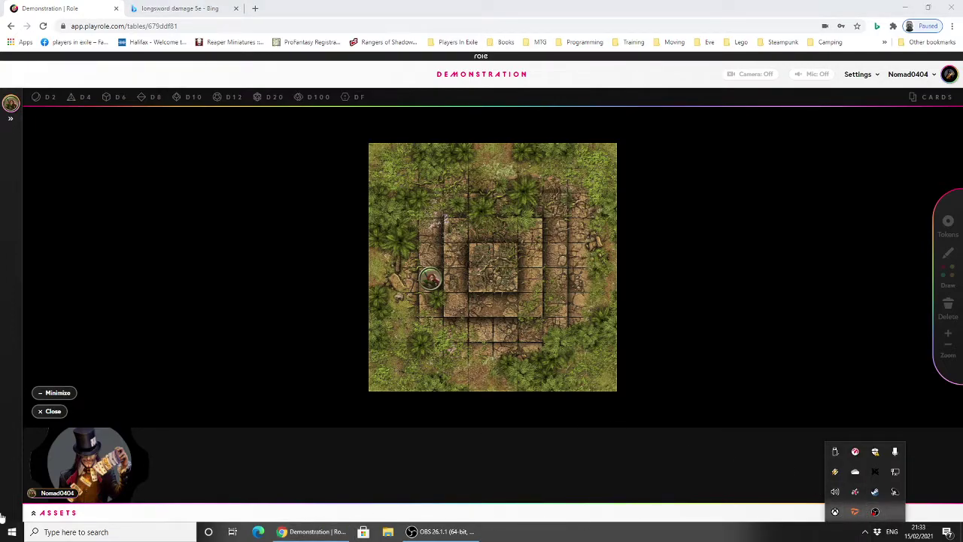
click(9, 536)
text(d)
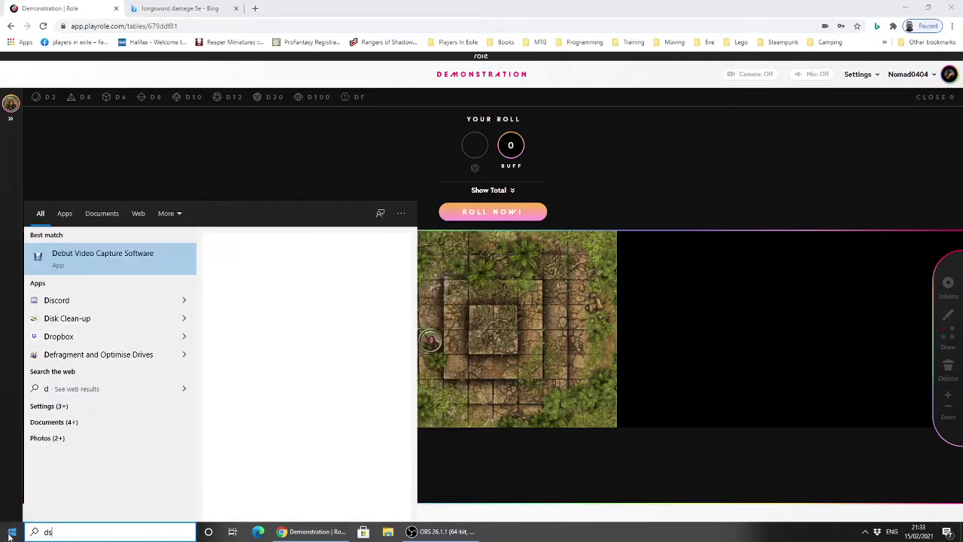
text(iscord)
key(Return)
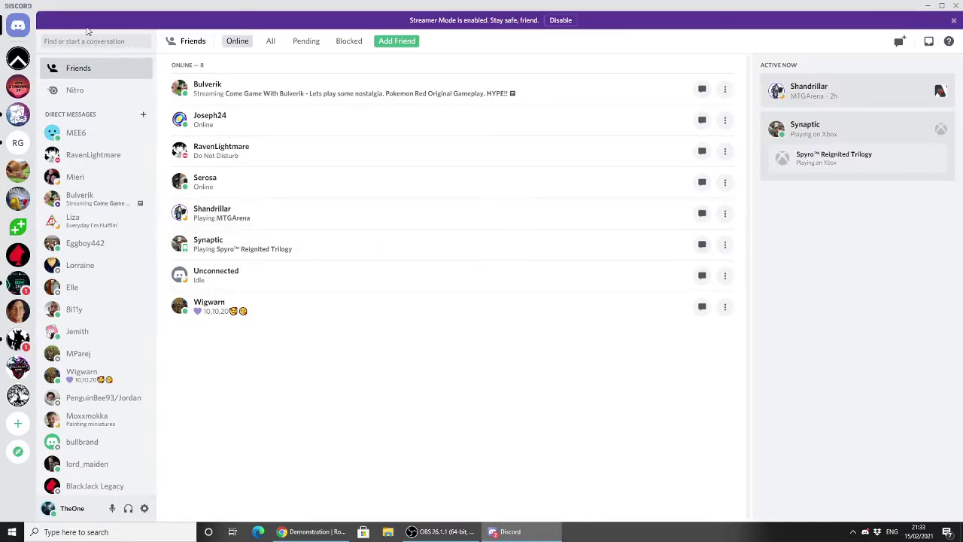
click(17, 66)
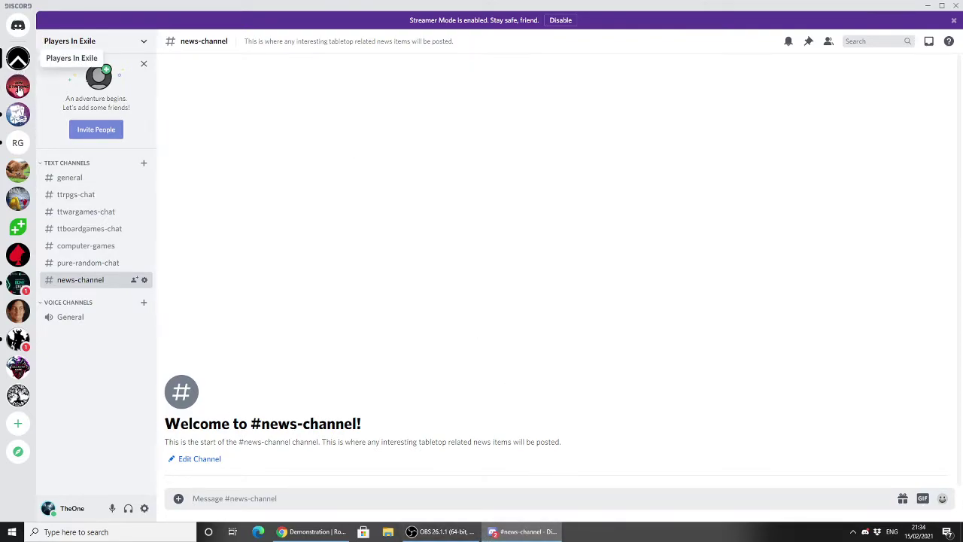
Step: Open the New Beginnings server, alternate between its General and DMs Secret Discussions voice channels, and disconnect from voice
click(18, 339)
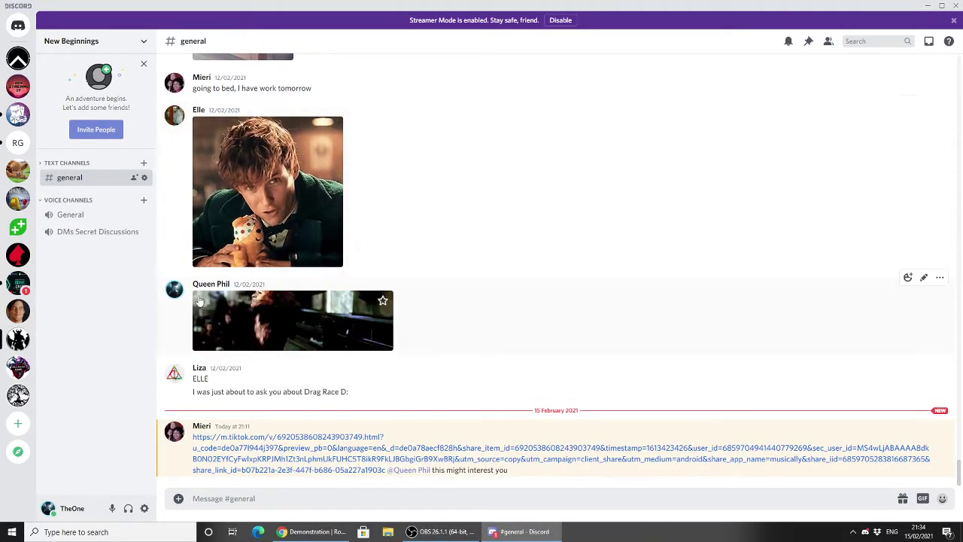
click(81, 216)
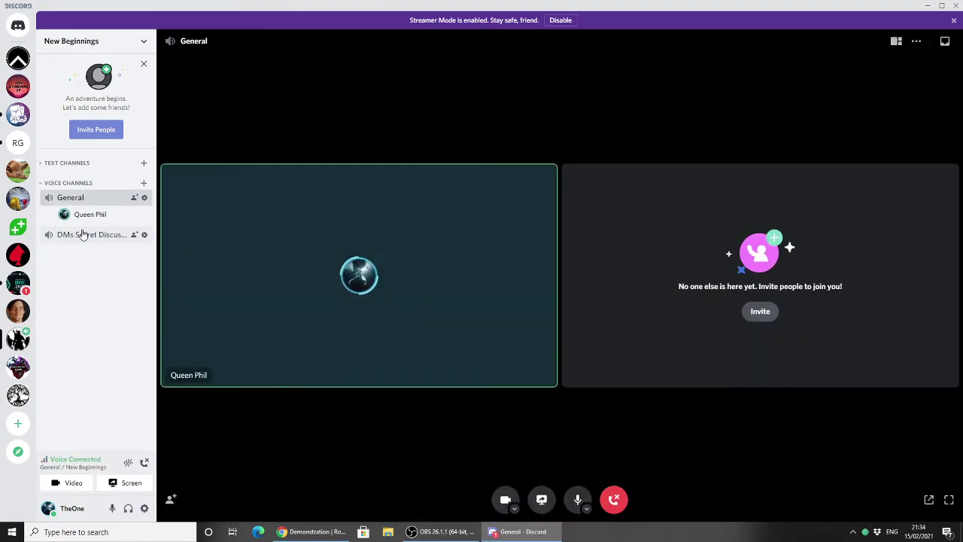
click(81, 233)
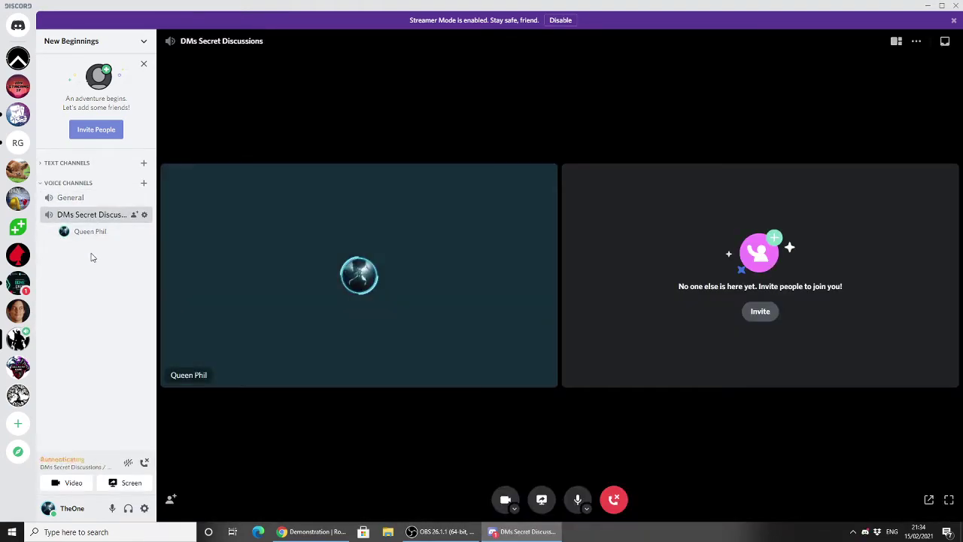
click(69, 198)
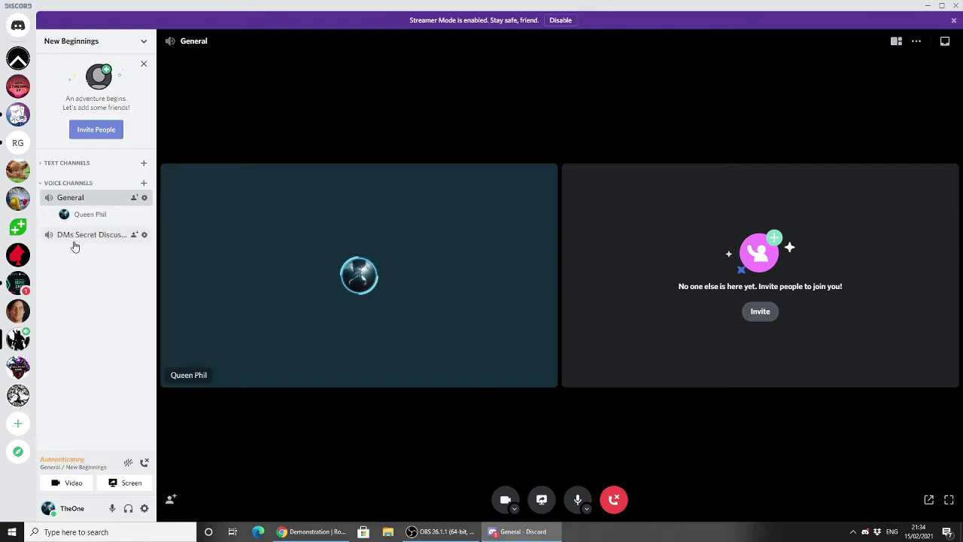
click(76, 235)
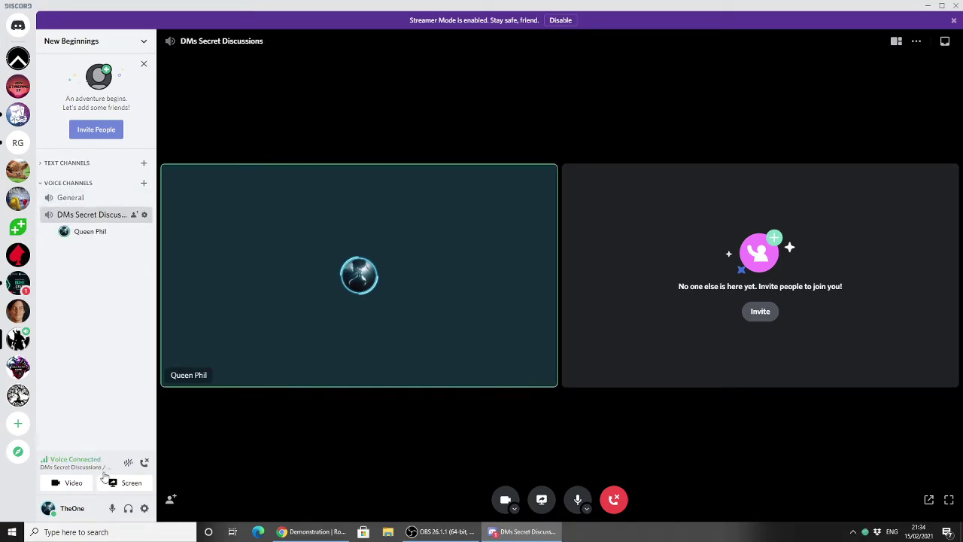
click(144, 462)
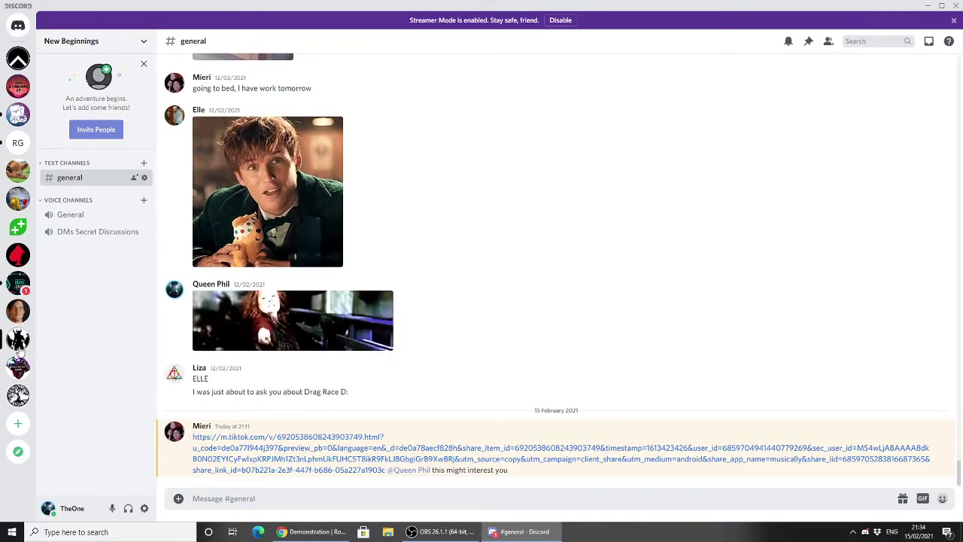
Step: View the Strange New Worlds server, and return to the Demonstration table in Role with the dice roller closed
click(18, 395)
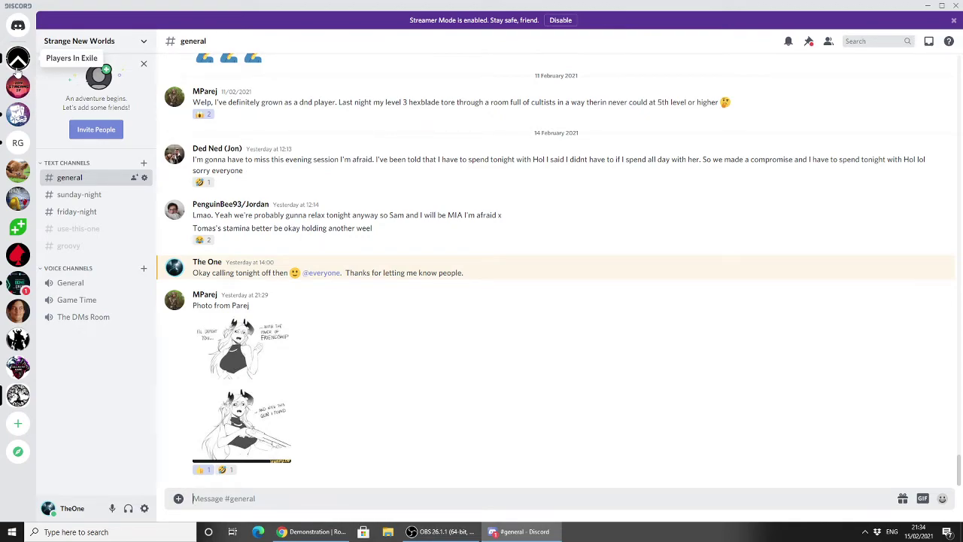
click(929, 5)
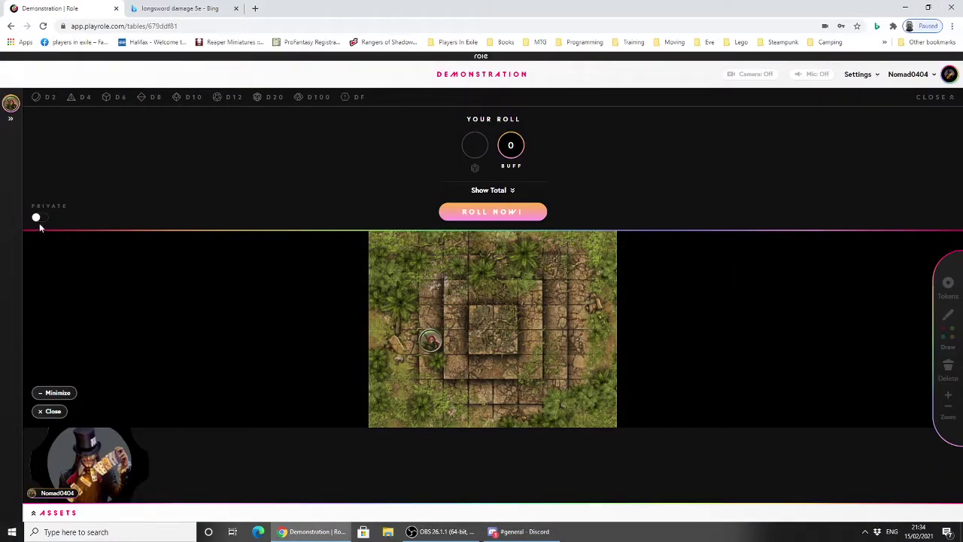
click(932, 97)
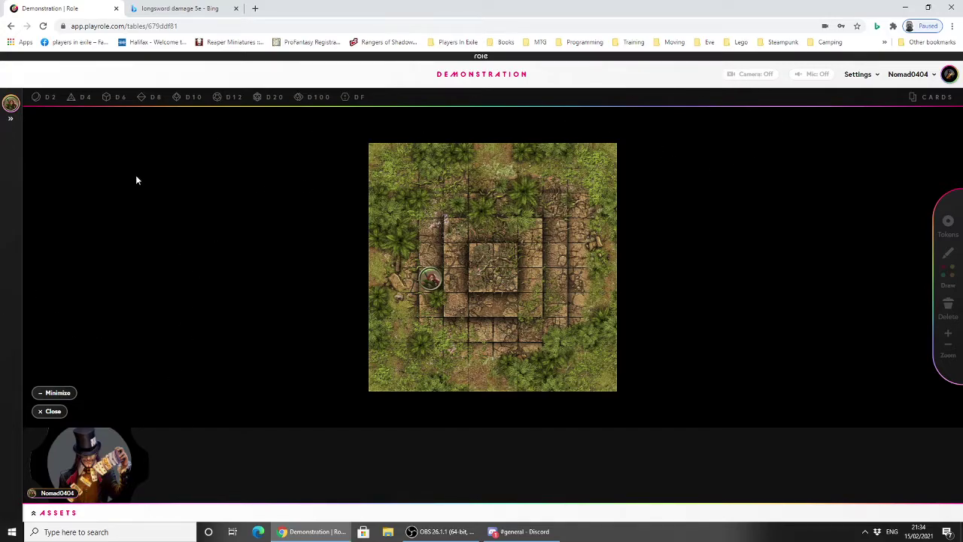
Step: Expand the Astra character sheet and look through its fields from the character details down to the spell slots
click(10, 120)
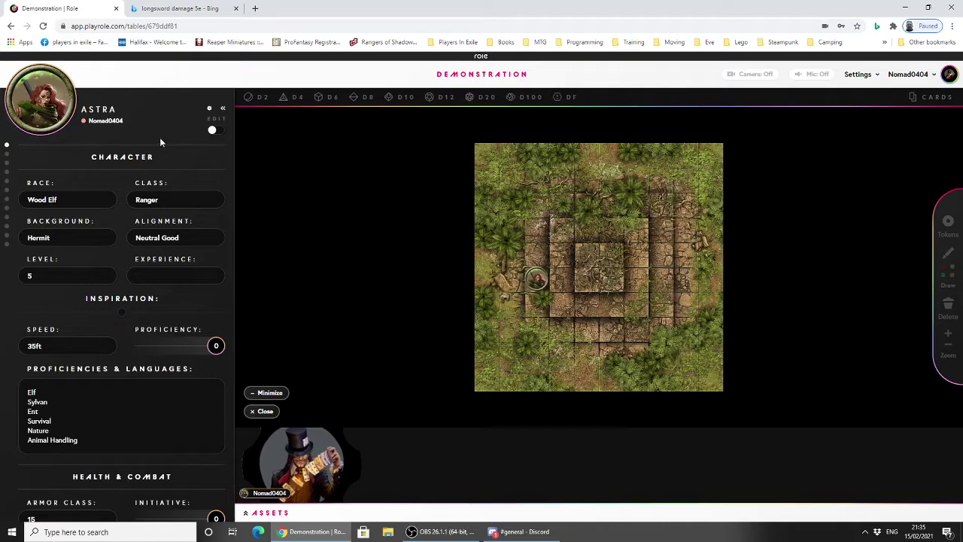
scroll(120, 392, down, 10)
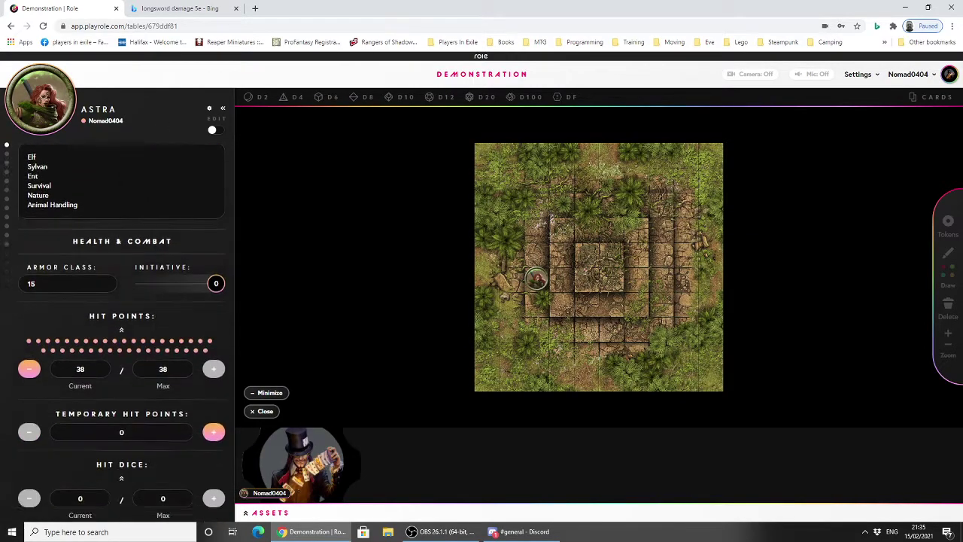
scroll(153, 351, down, 20)
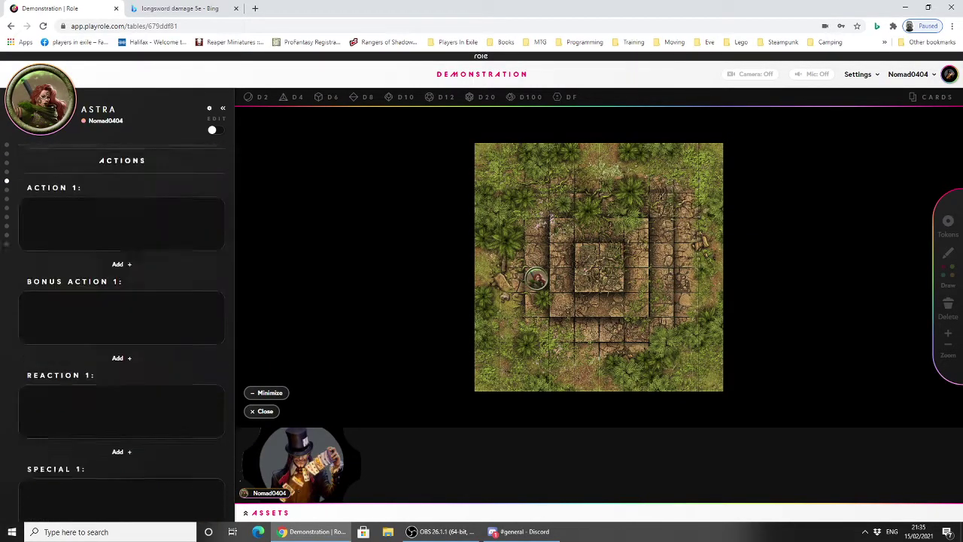
scroll(161, 353, down, 20)
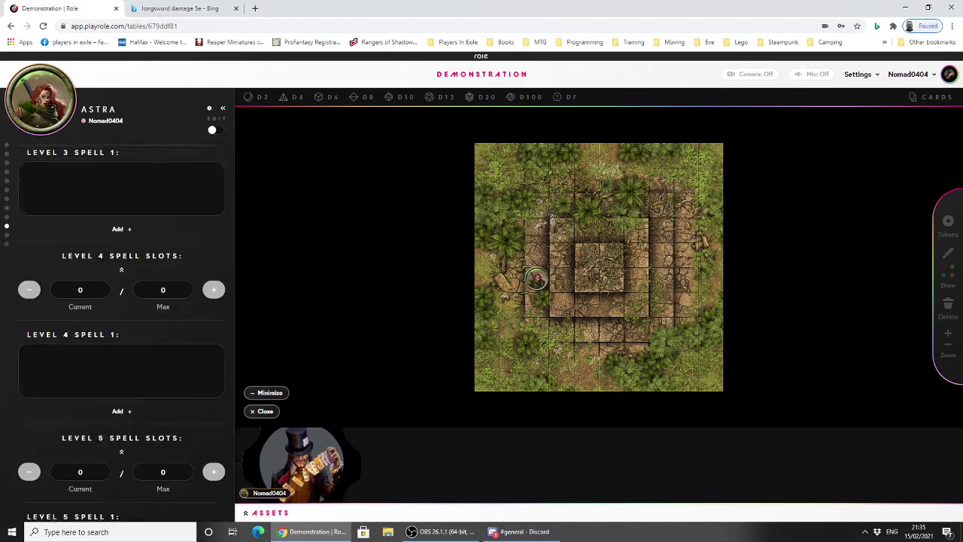
scroll(163, 358, down, 2)
scroll(162, 358, up, 12)
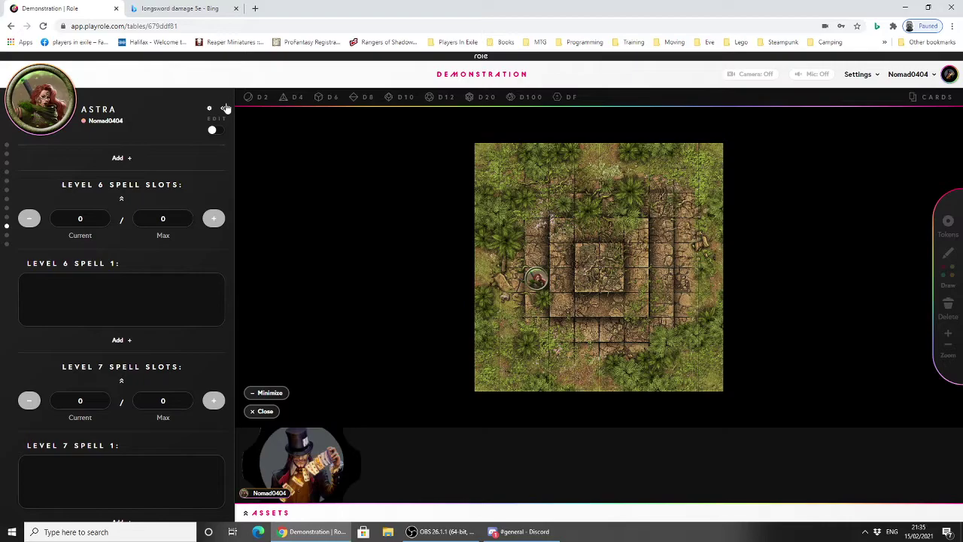
Step: Return the Astra sheet to its Character section and view the options available for the sheet
click(224, 109)
click(11, 119)
click(8, 146)
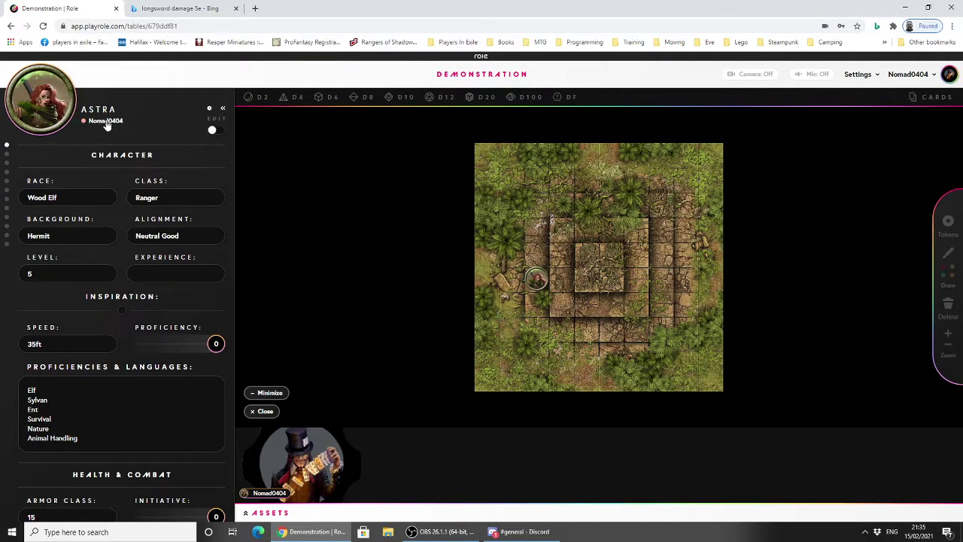
click(210, 109)
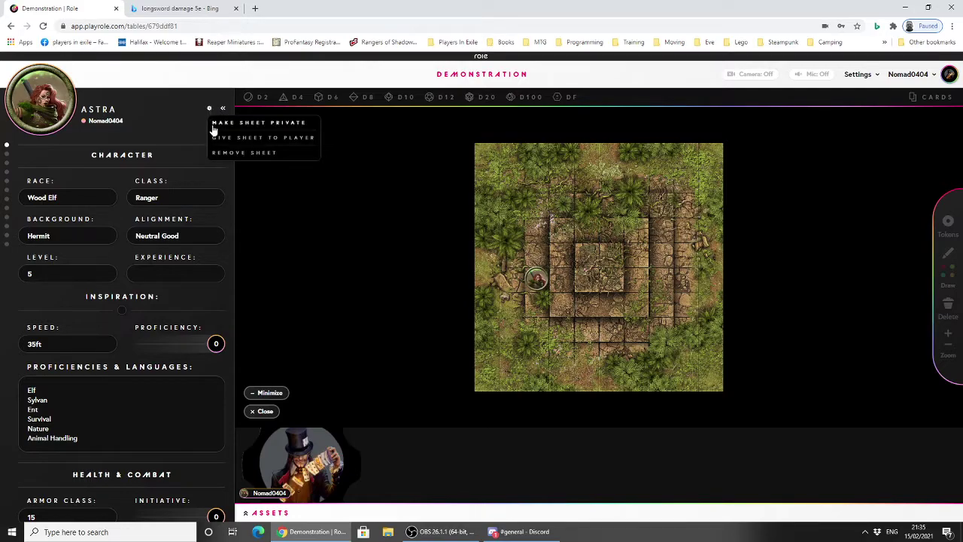
click(223, 108)
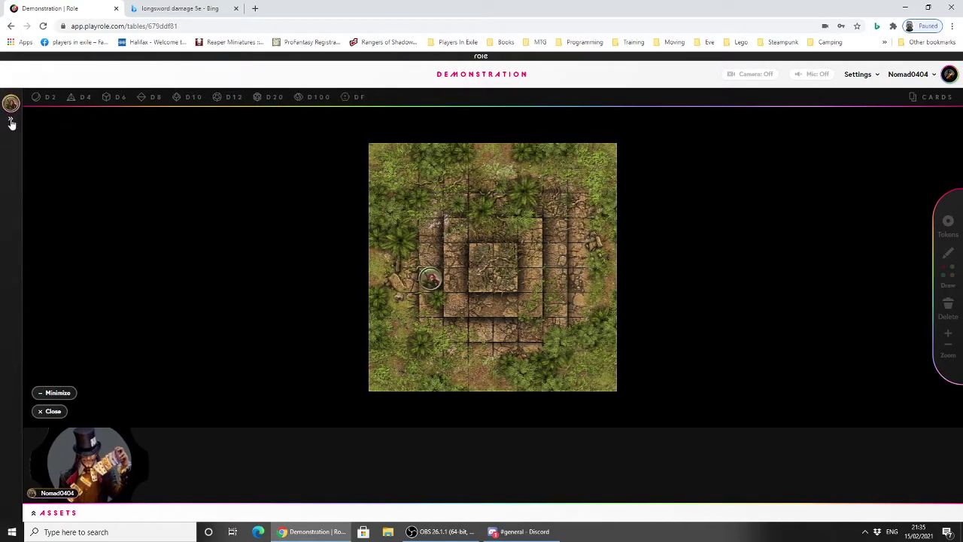
click(10, 118)
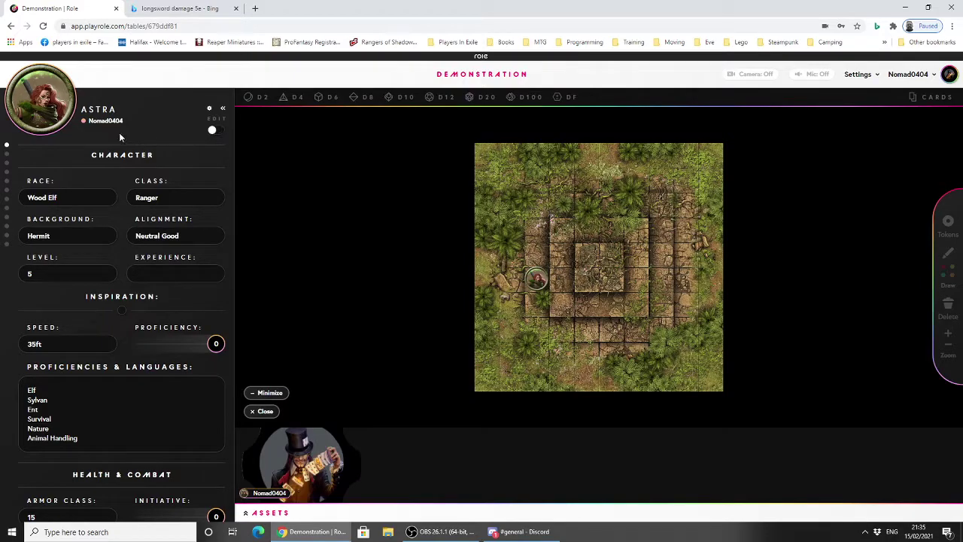
Step: Open the form for adding a sheet to the table and browse the list of blank sheet templates
click(44, 156)
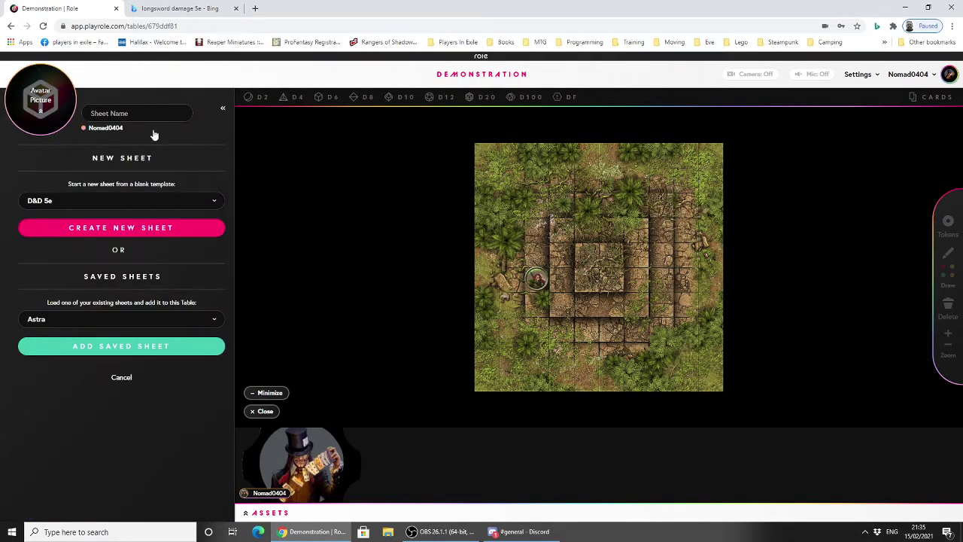
click(120, 202)
scroll(139, 238, down, 3)
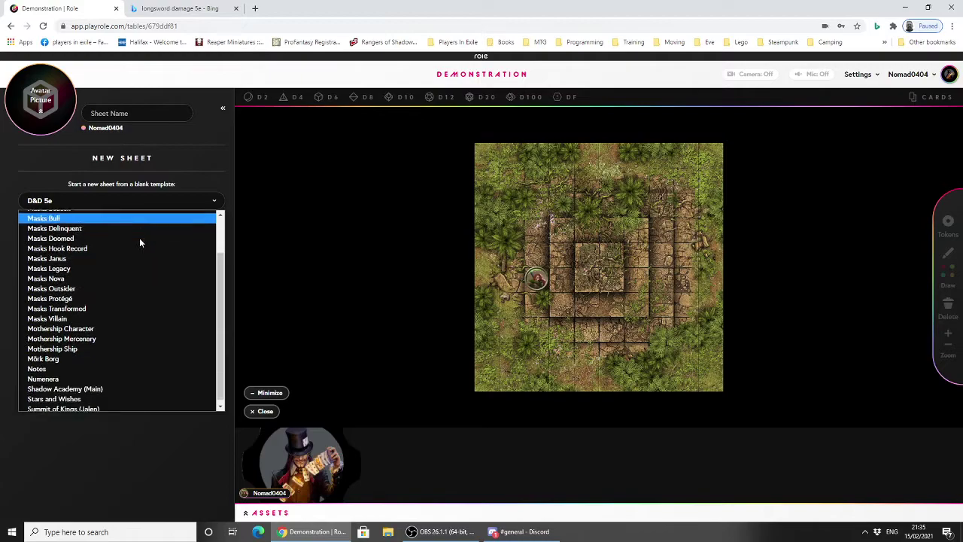
click(180, 178)
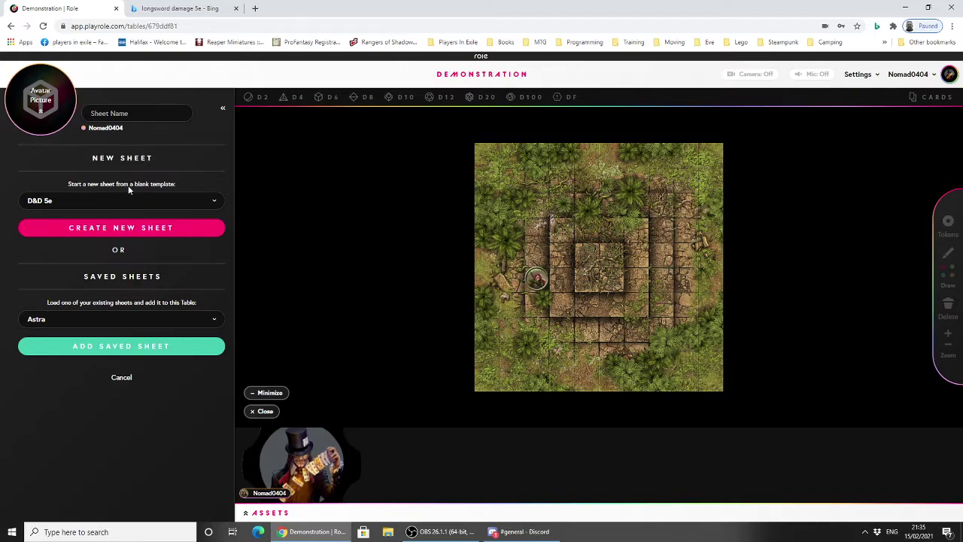
click(147, 202)
scroll(144, 245, down, 5)
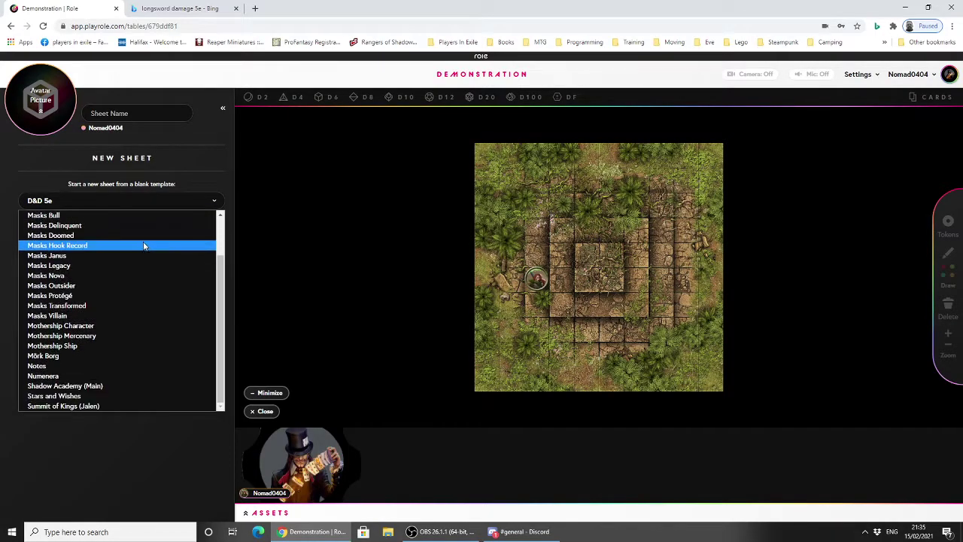
scroll(144, 235, up, 2)
scroll(147, 234, down, 2)
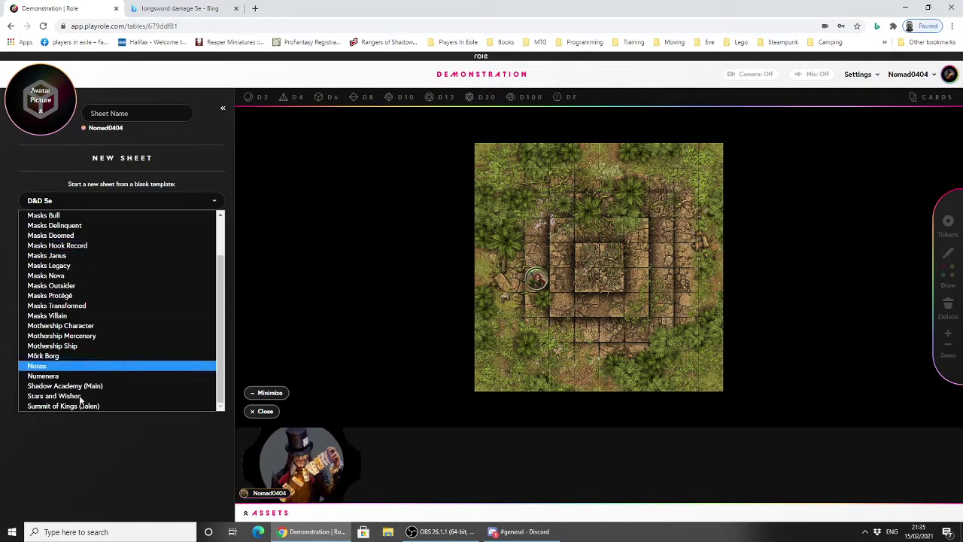
click(149, 158)
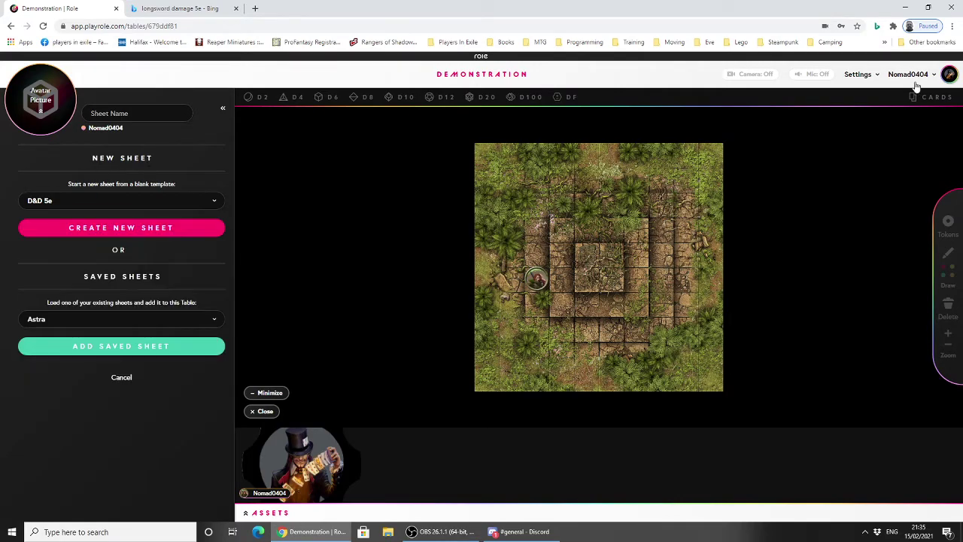
Step: Leave the table for the dashboard and open the sheet template library
click(948, 78)
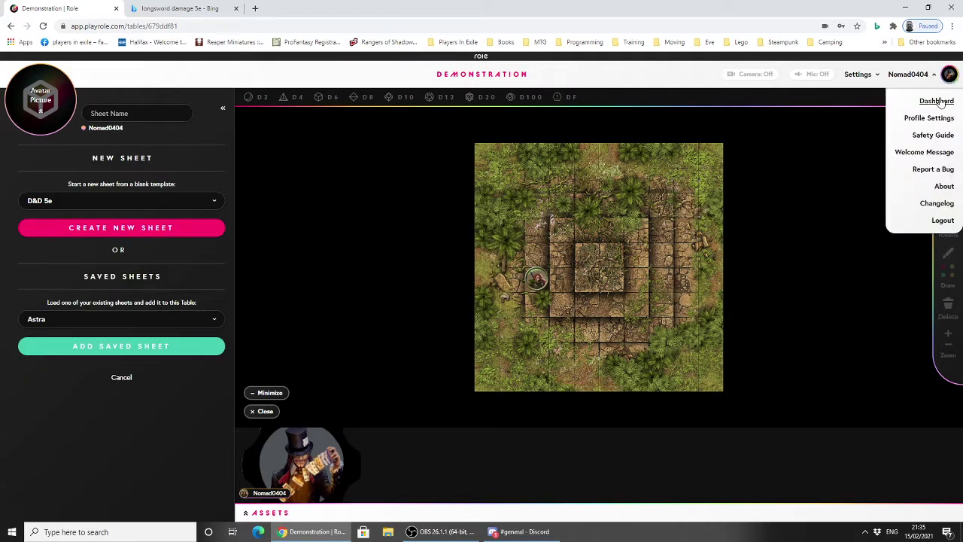
click(938, 100)
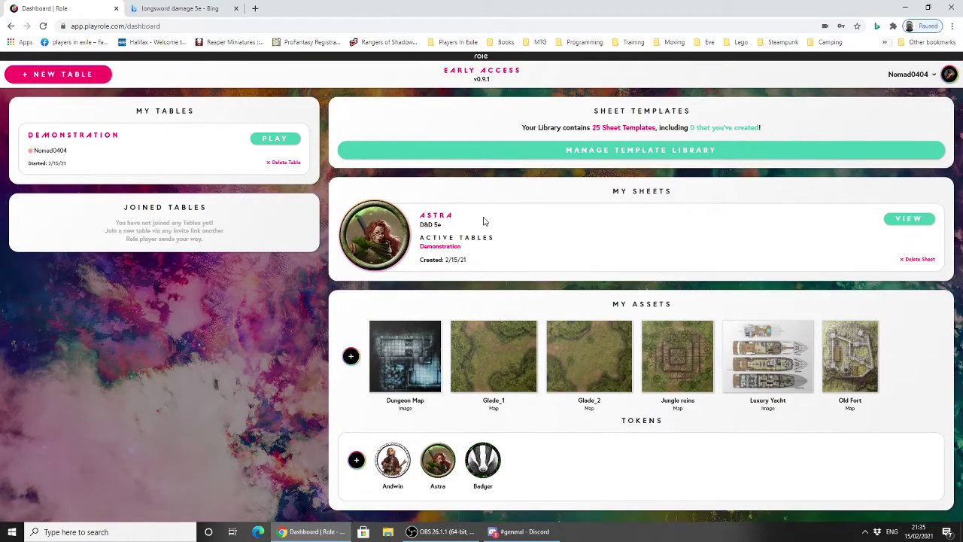
click(648, 156)
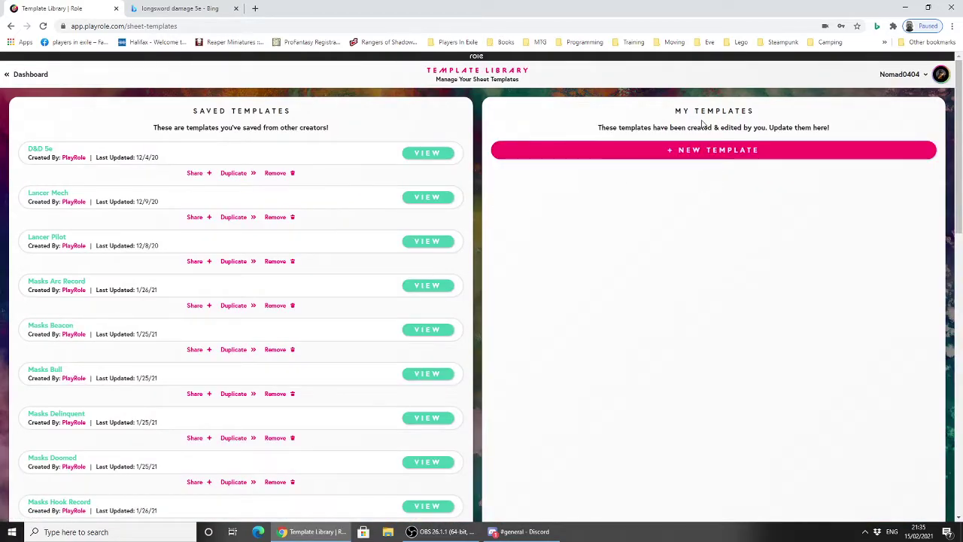
Step: Create a new sheet template named "5e Statblock"
click(697, 149)
click(484, 307)
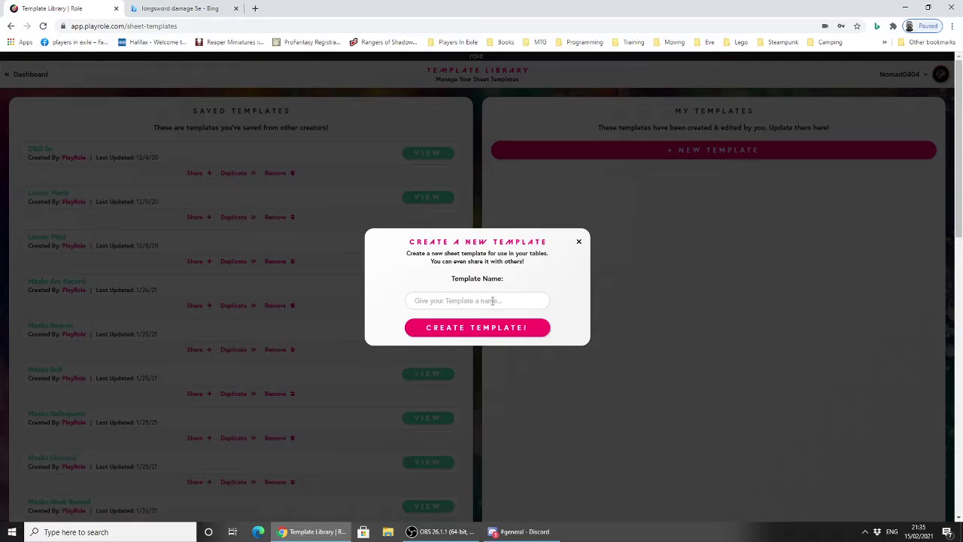
text(St)
key(BackSpace)
text(5)
key(Return)
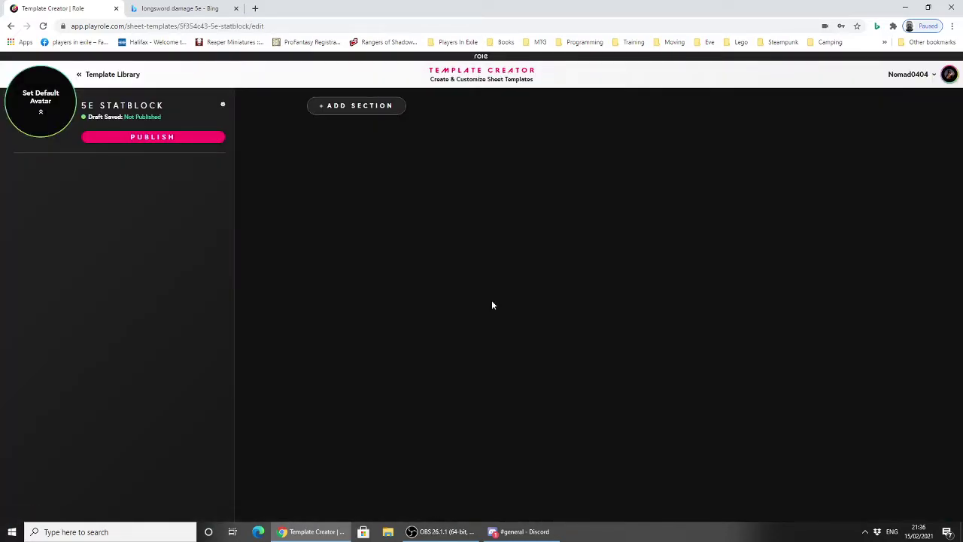
Step: Add a first section named "Name:" to the 5e Statblock template
click(380, 113)
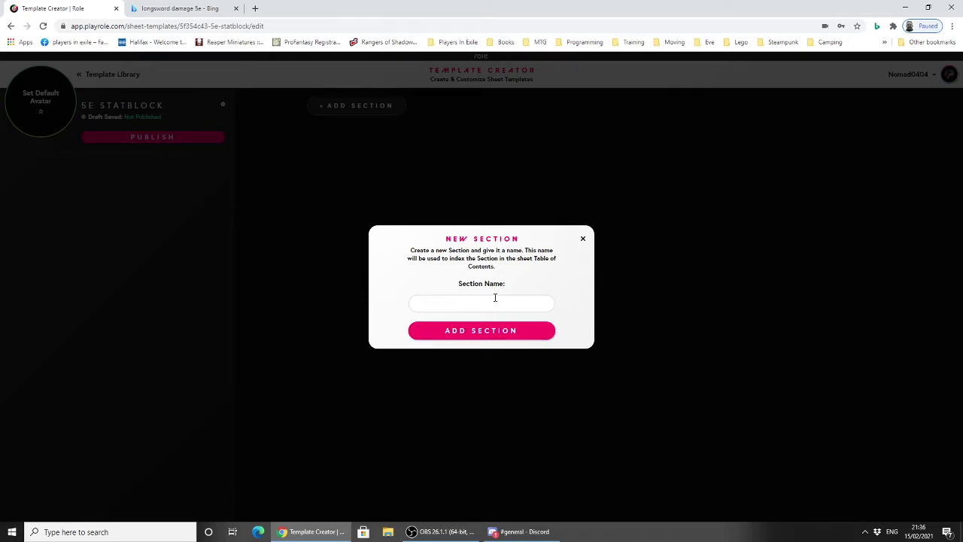
text(Nasm)
key(BackSpace)
text(me:)
click(464, 331)
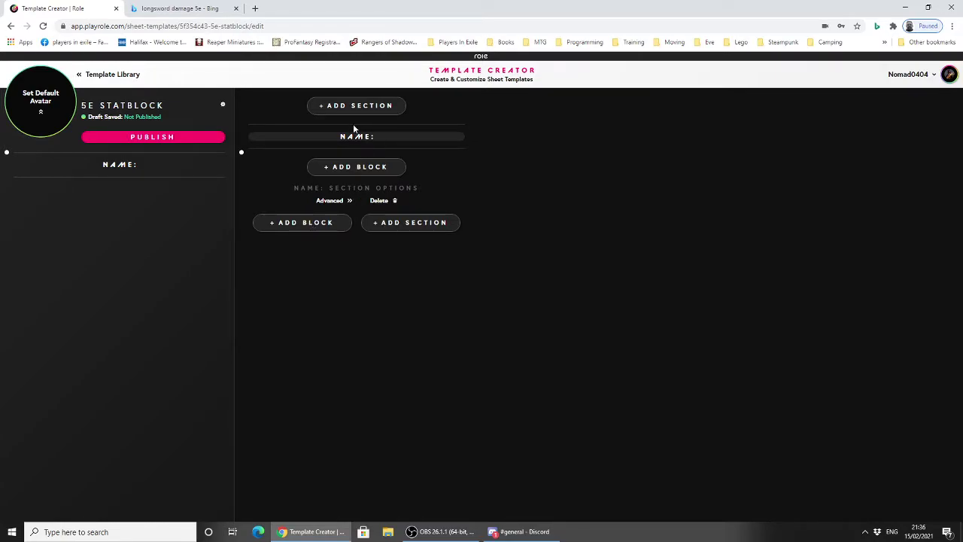
Step: Search the web in a new tab for "statblock generator 5e" and open Tetracube's D&D 5e Statblock Generator
click(254, 8)
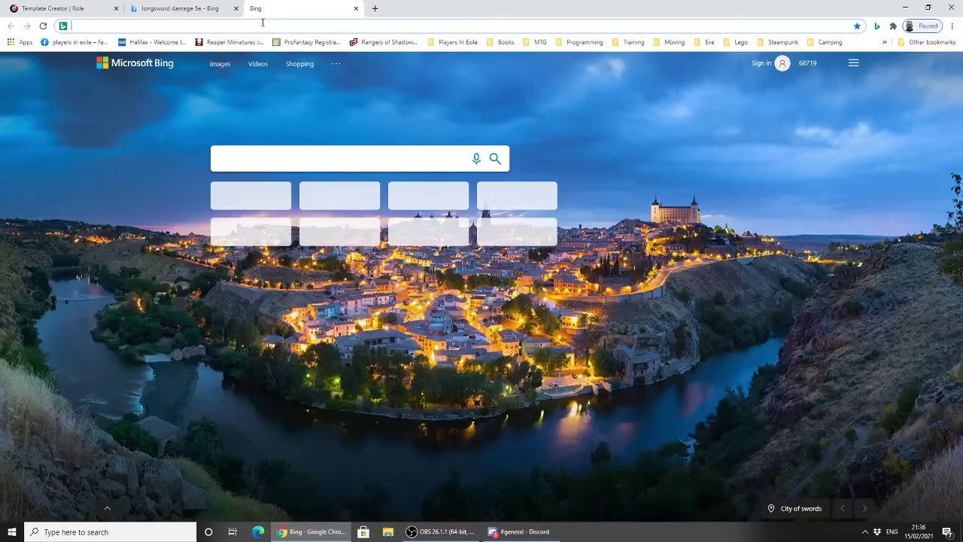
text(statblo)
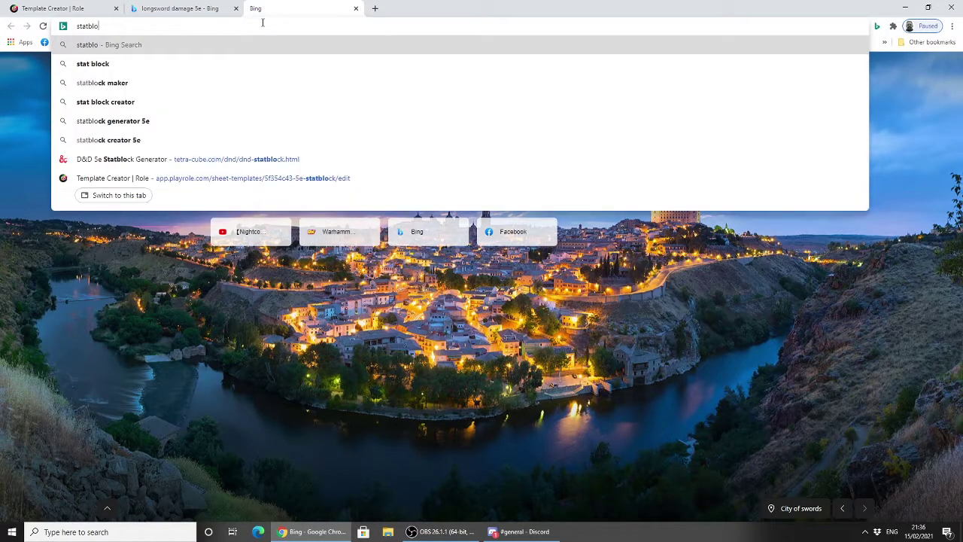
text(ck gen)
key(Down)
key(Down)
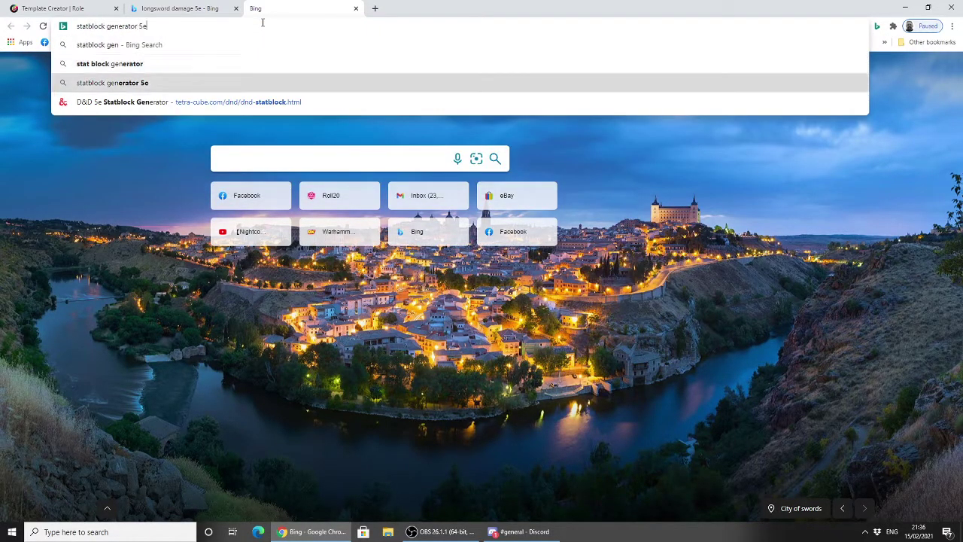
key(Return)
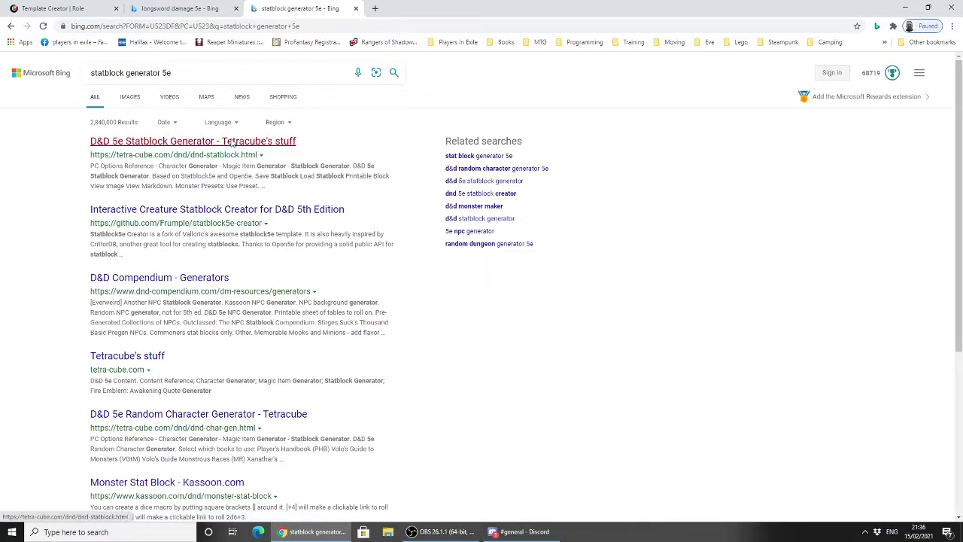
click(293, 139)
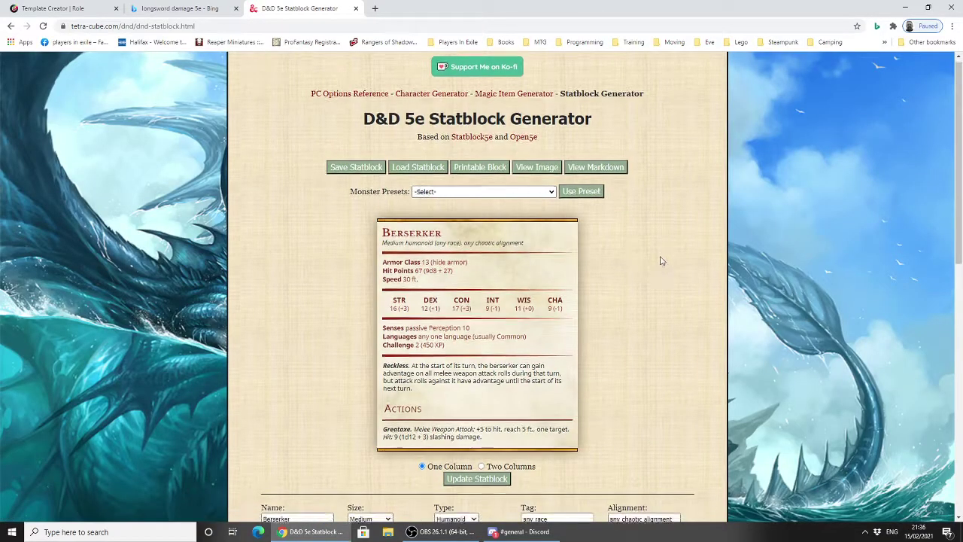
Step: Examine the Berserker statblock's layout and the generator's input fields as a reference for the template
scroll(654, 263, down, 4)
scroll(645, 258, down, 4)
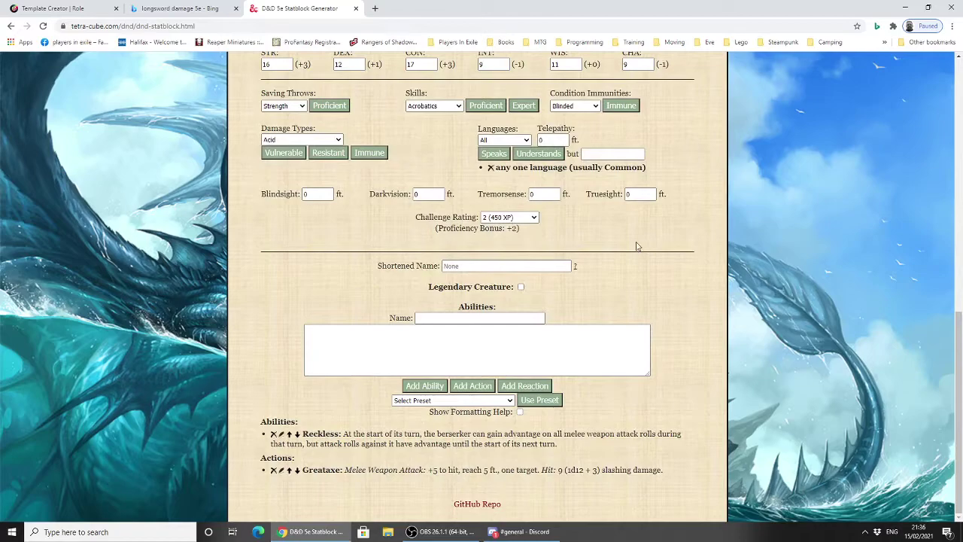
scroll(631, 255, up, 10)
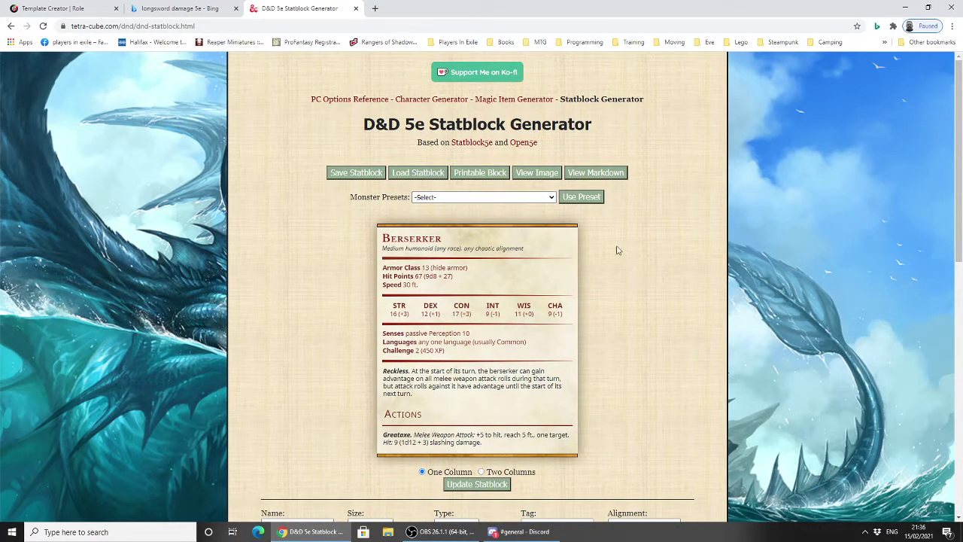
scroll(614, 247, down, 8)
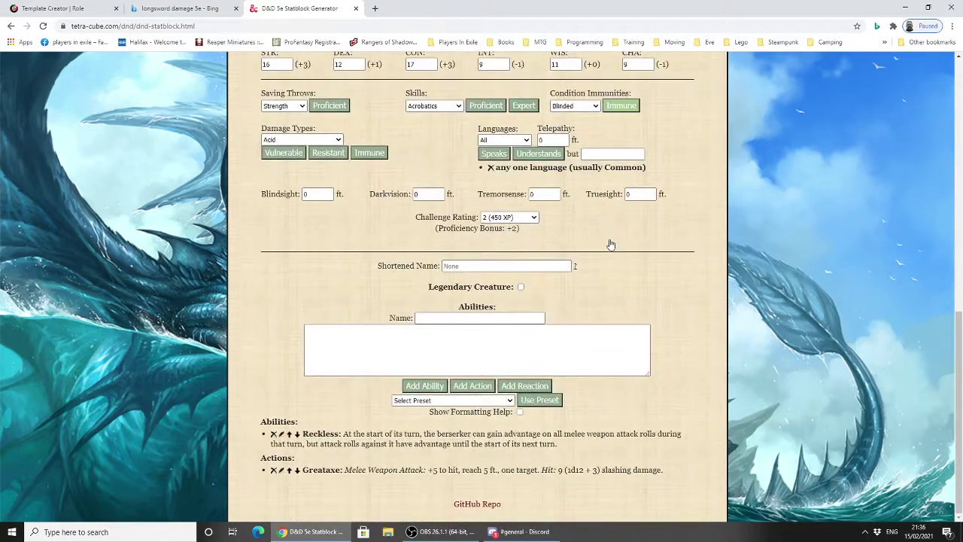
scroll(609, 241, up, 10)
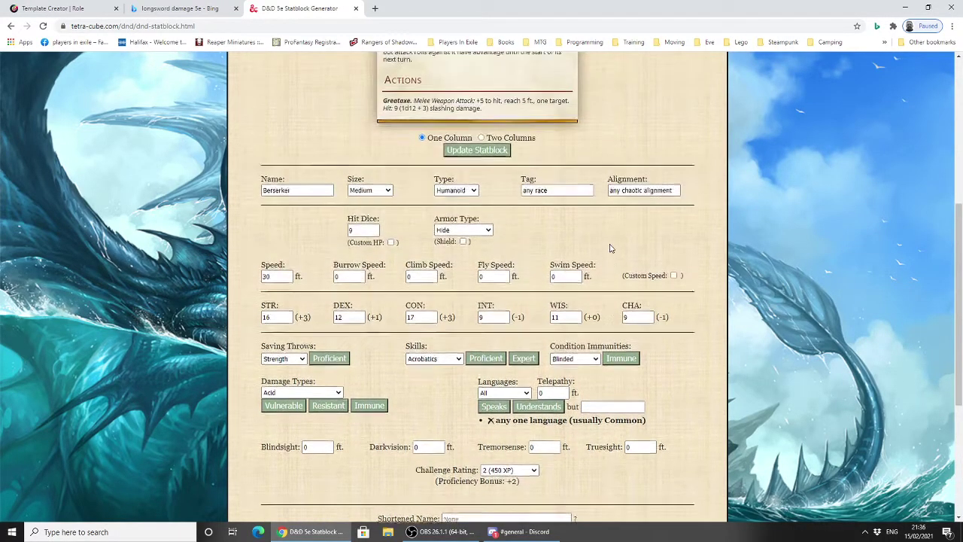
Step: Load the Werewolf monster preset into the generator and view its full statblock
click(520, 197)
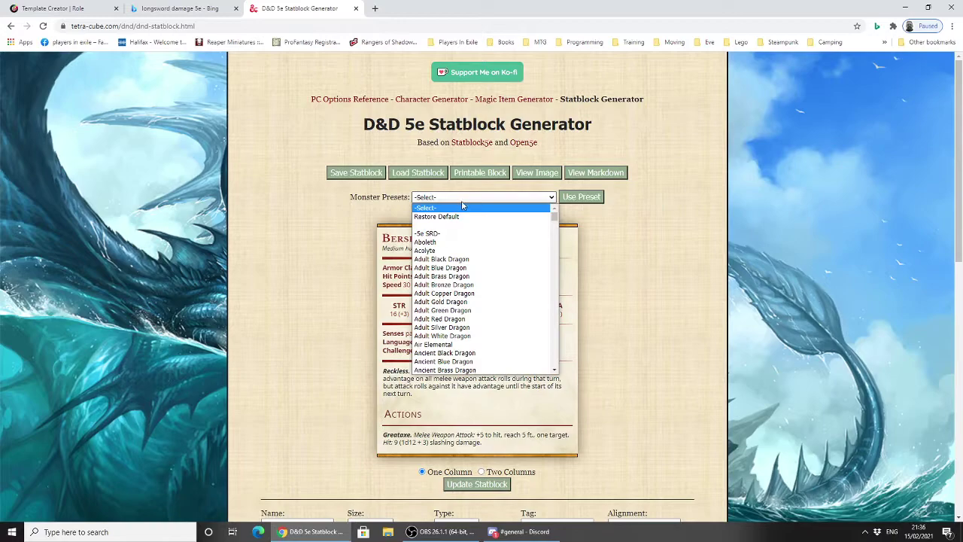
scroll(485, 271, down, 10)
scroll(486, 272, down, 15)
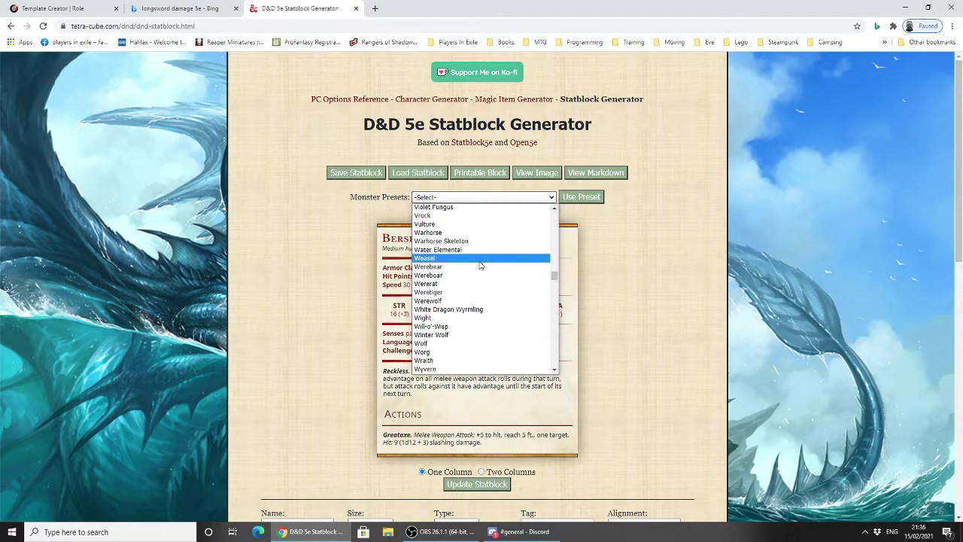
click(465, 300)
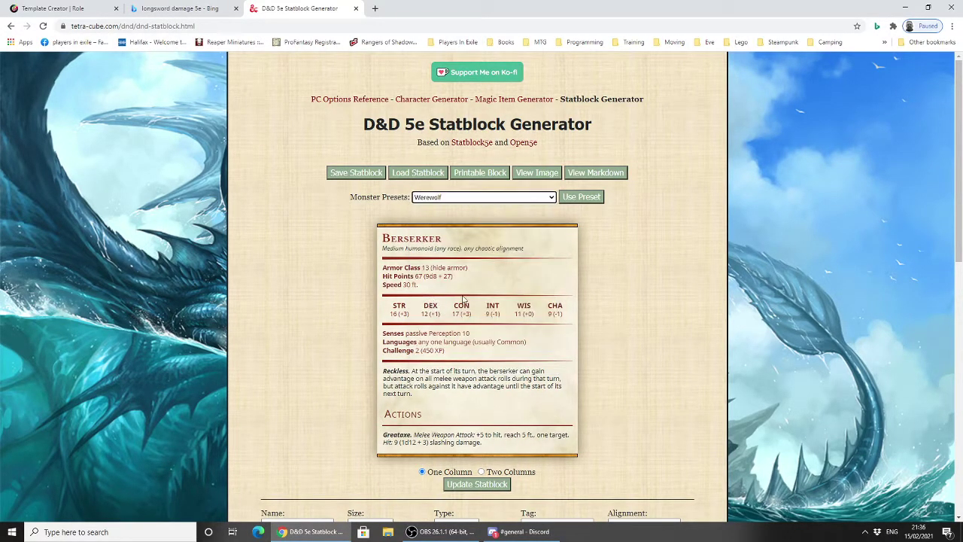
click(578, 198)
scroll(451, 270, down, 4)
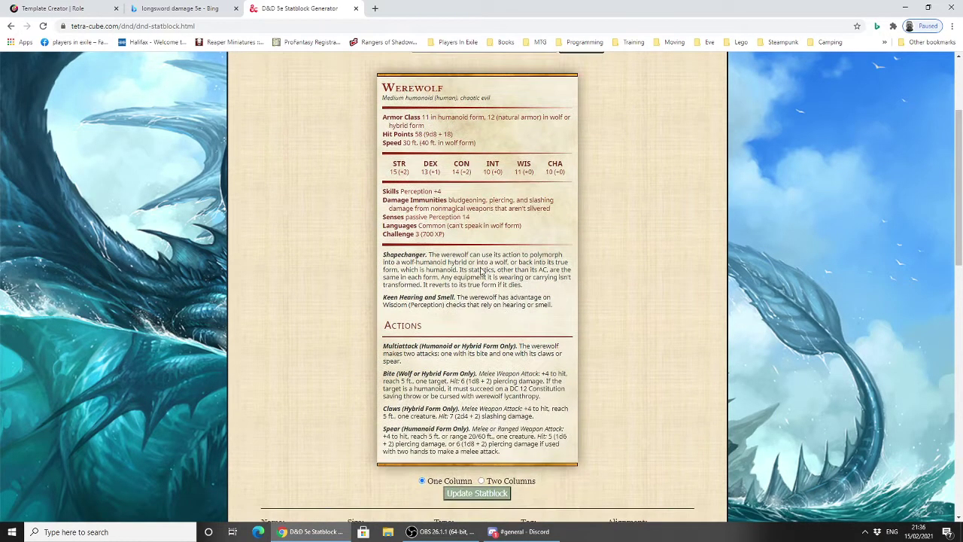
Step: Examine the Werewolf statblock alongside the generator's input fields, abilities and actions as a reference for the template's layout
scroll(482, 271, up, 3)
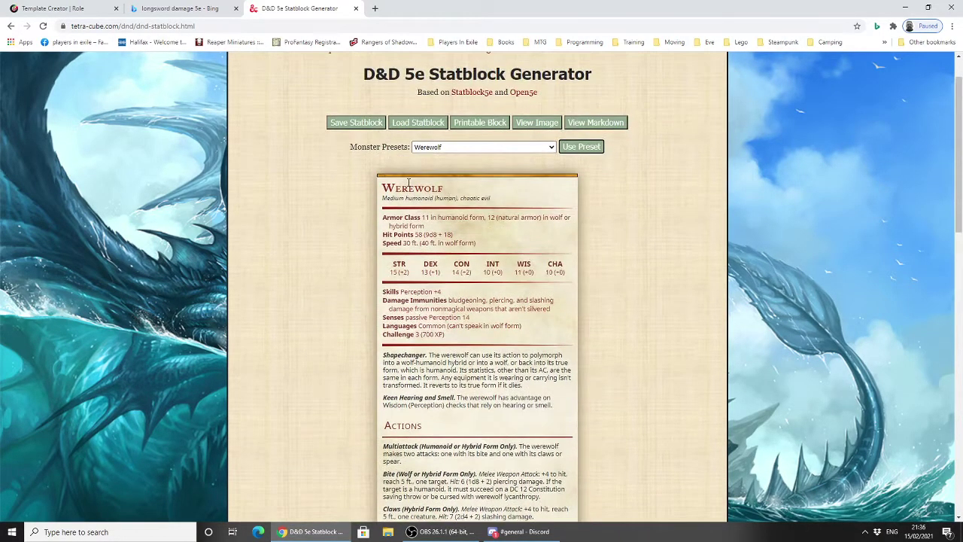
scroll(475, 197, down, 1)
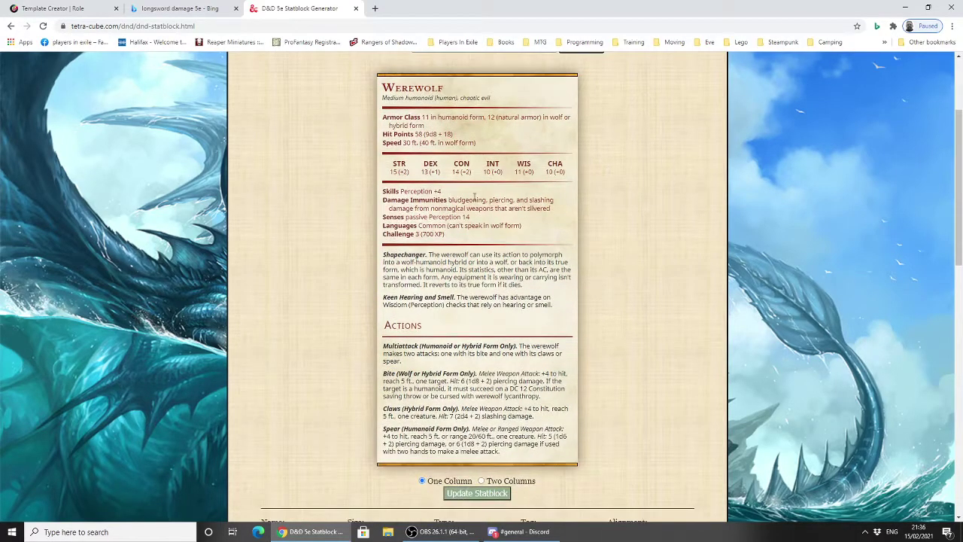
scroll(474, 197, down, 1)
scroll(463, 181, up, 1)
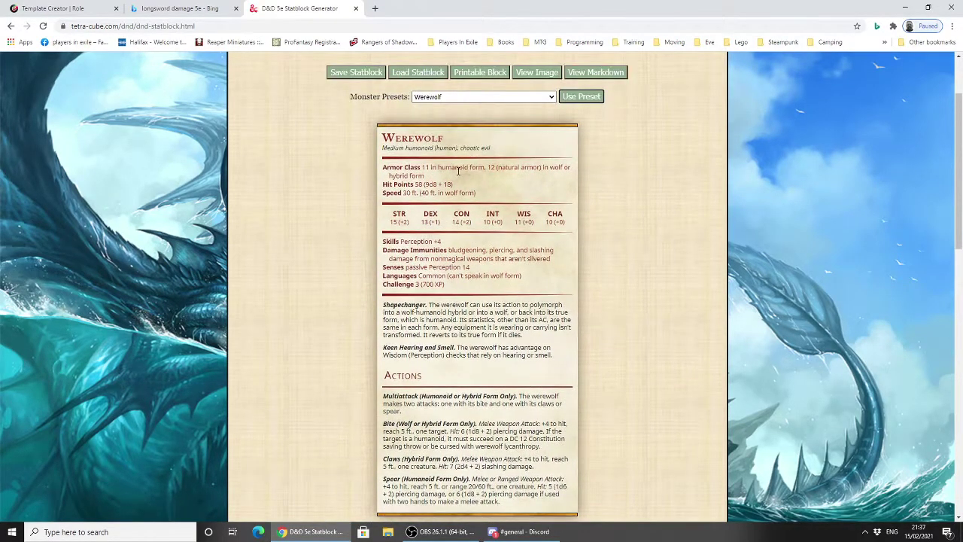
scroll(459, 170, down, 3)
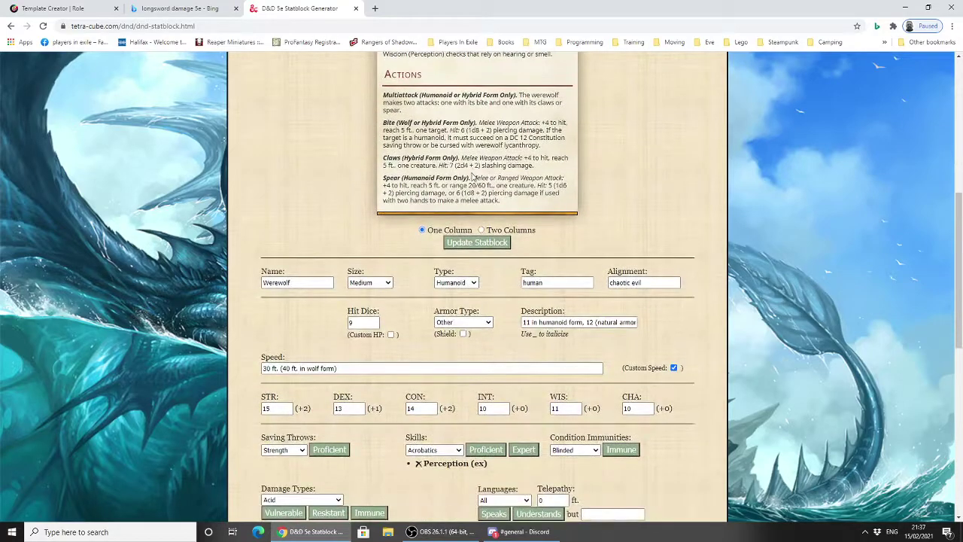
scroll(351, 254, down, 2)
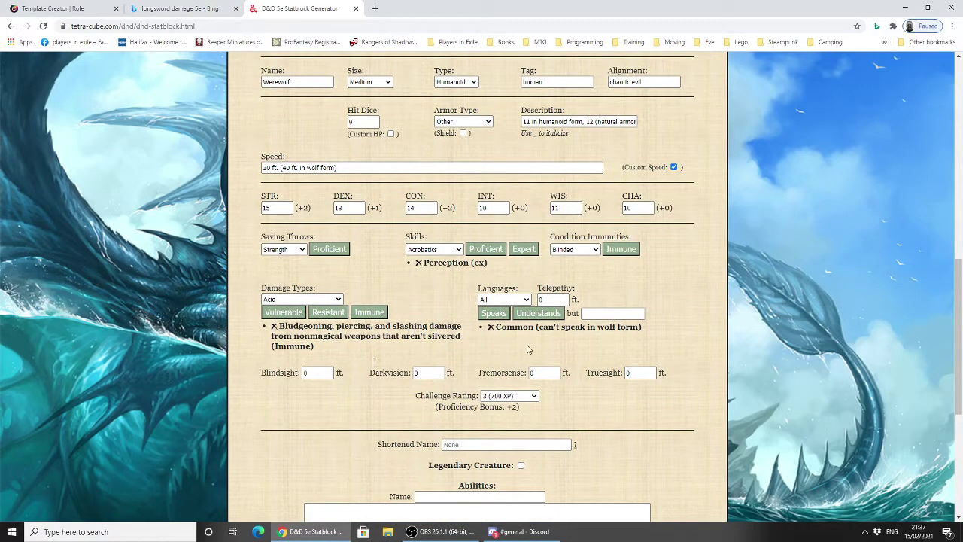
scroll(485, 305, down, 1)
scroll(485, 301, down, 3)
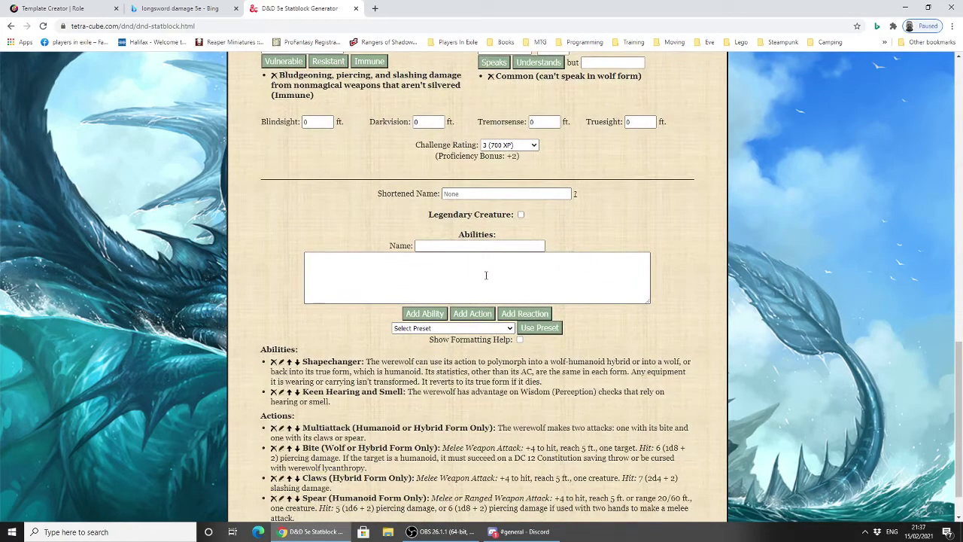
scroll(486, 275, up, 3)
scroll(489, 302, down, 2)
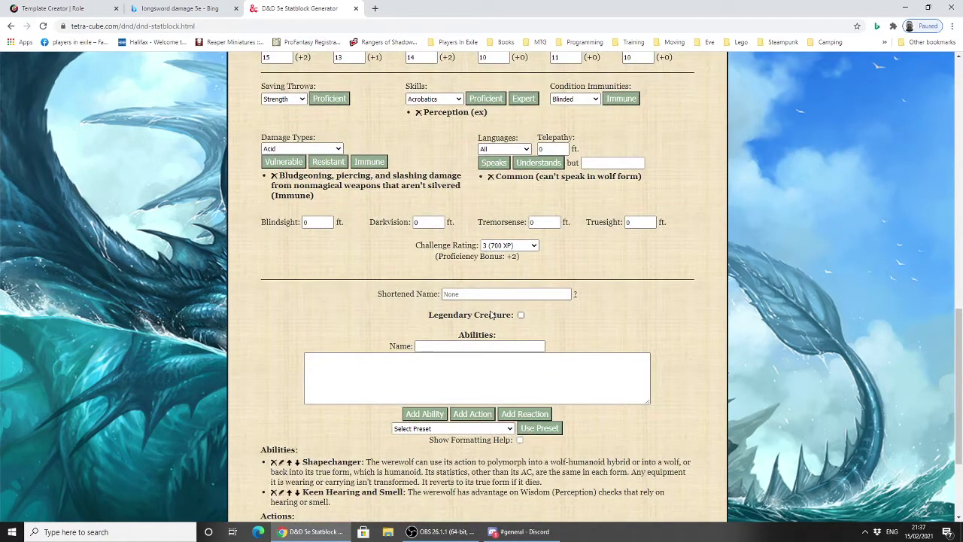
scroll(490, 307, down, 1)
scroll(490, 308, down, 1)
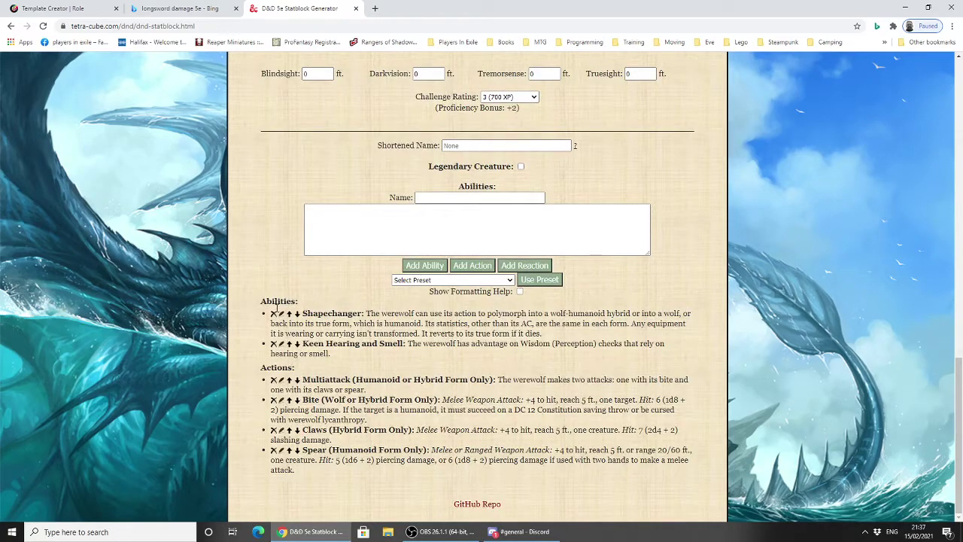
scroll(429, 376, up, 15)
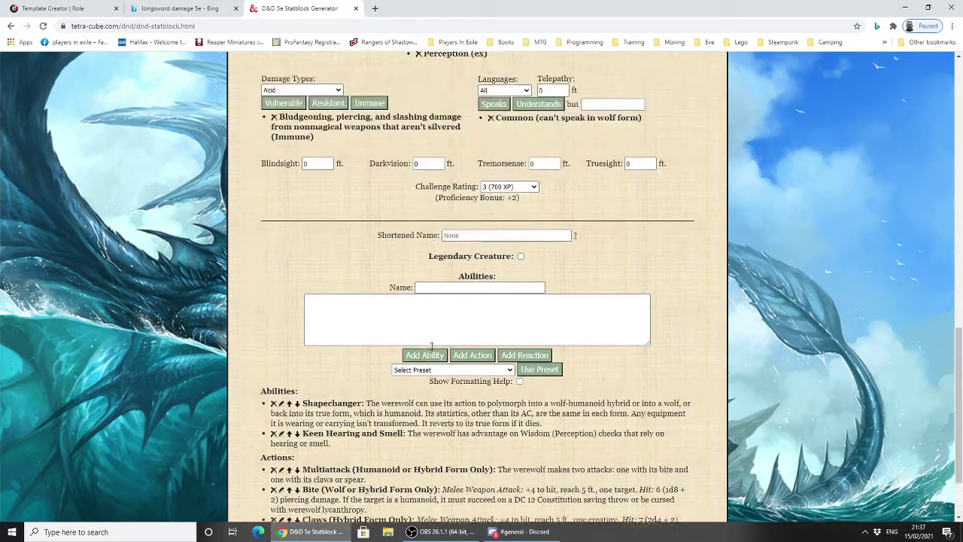
scroll(435, 344, down, 2)
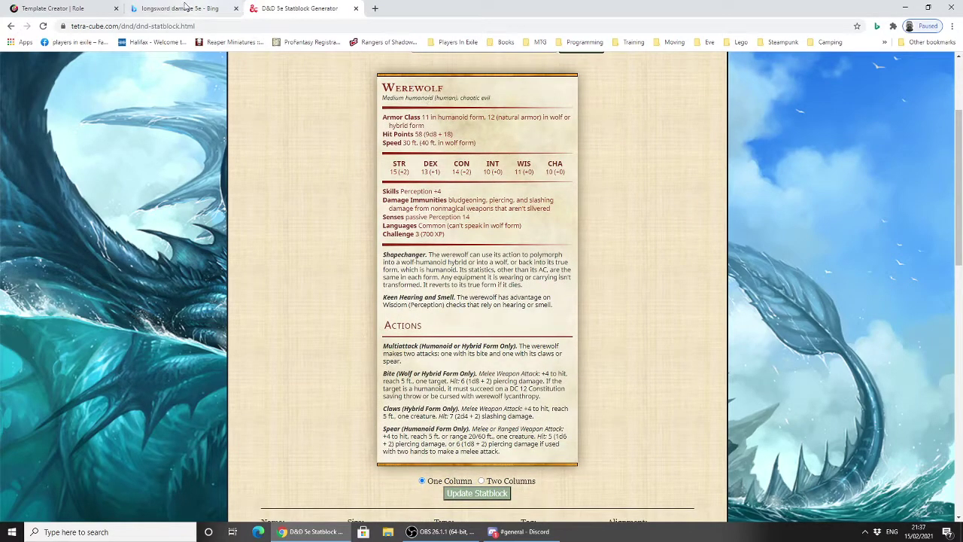
Step: Switch to the Role template creator and delete the "Name:" section from the 5e Statblock template
click(60, 8)
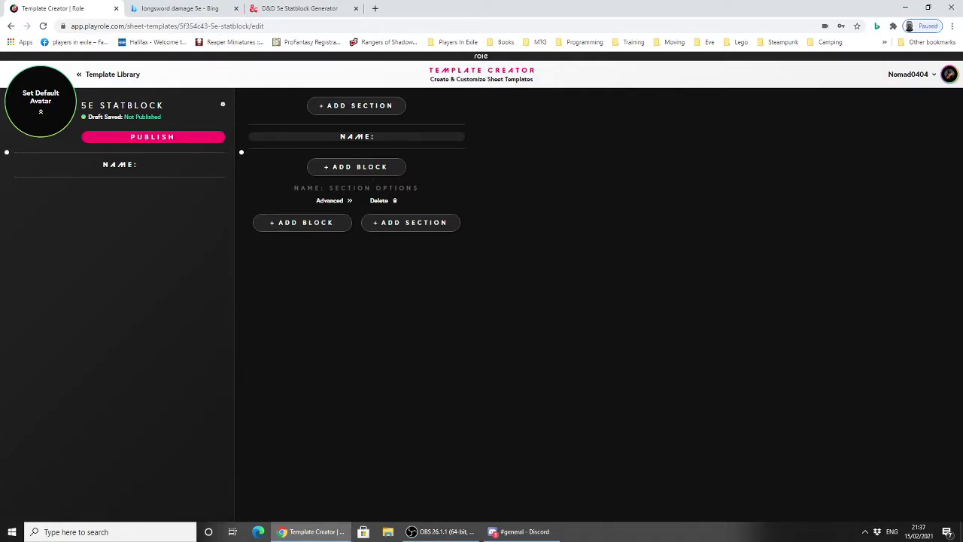
click(379, 201)
click(509, 310)
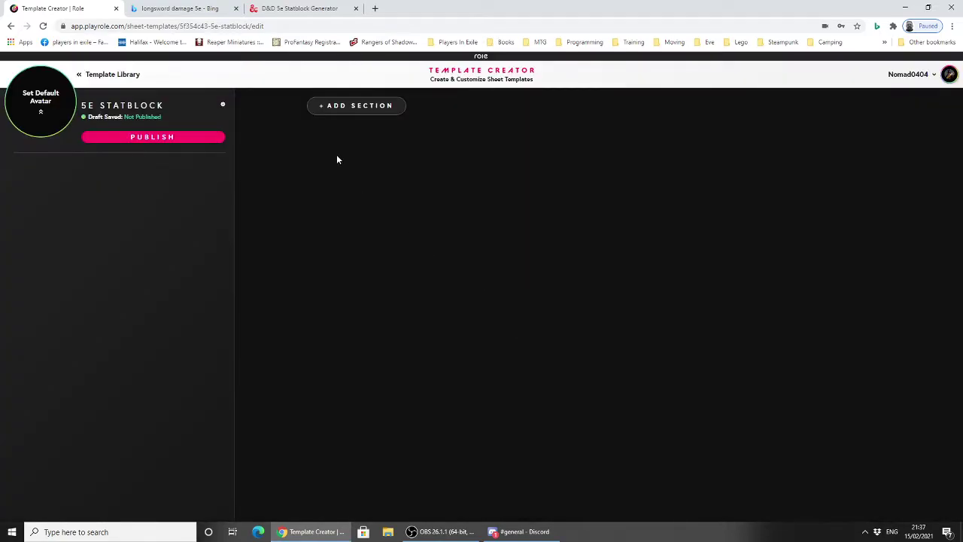
Step: Add a new section named "General Details:" to the 5e Statblock template
click(340, 107)
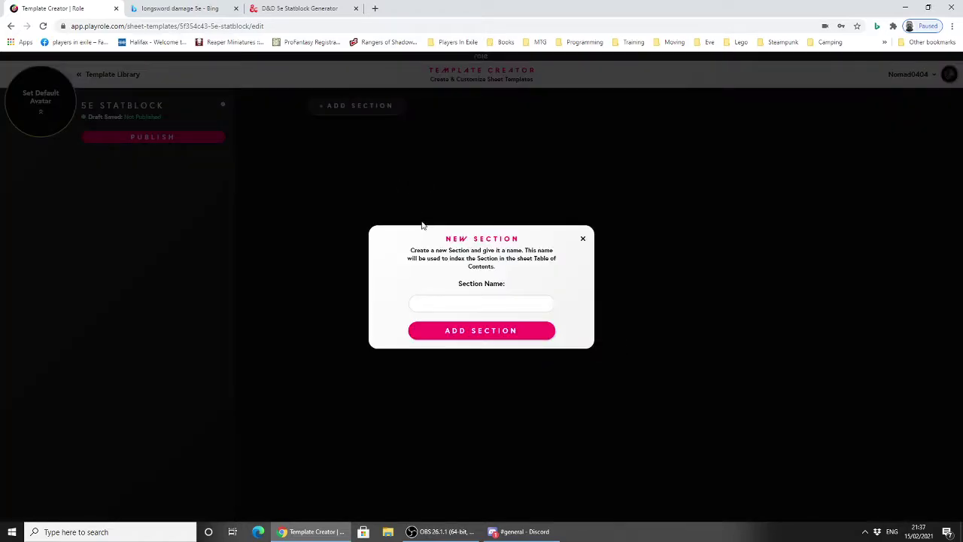
click(469, 308)
text(Den)
key(Return)
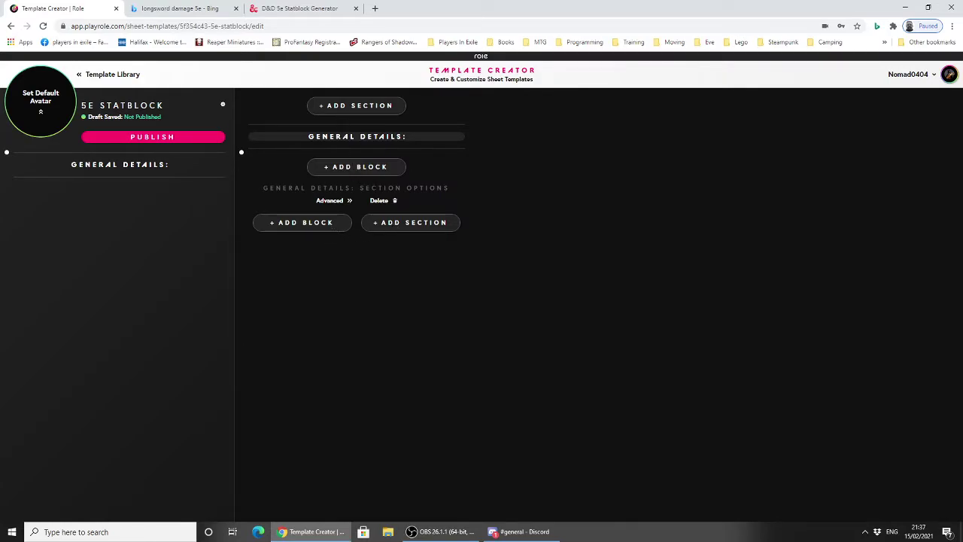
click(349, 167)
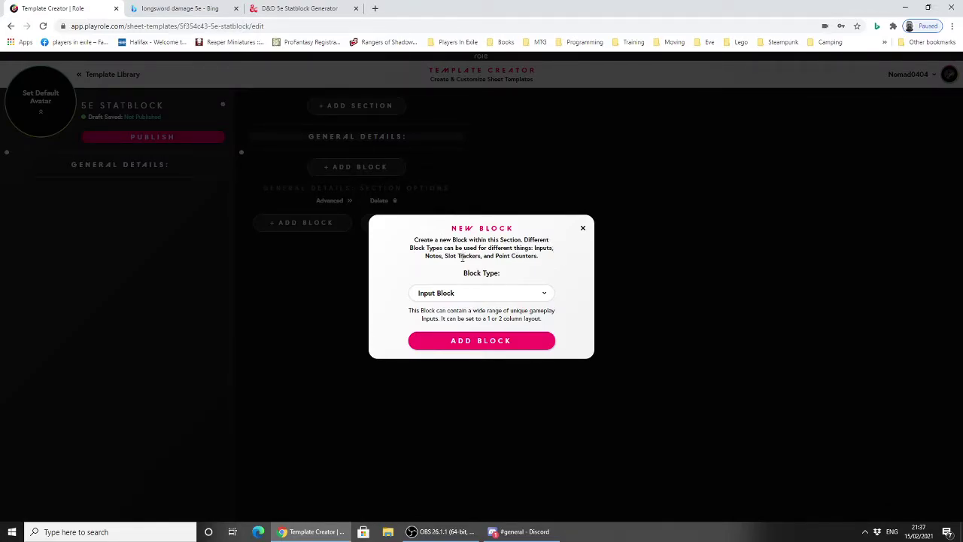
click(470, 292)
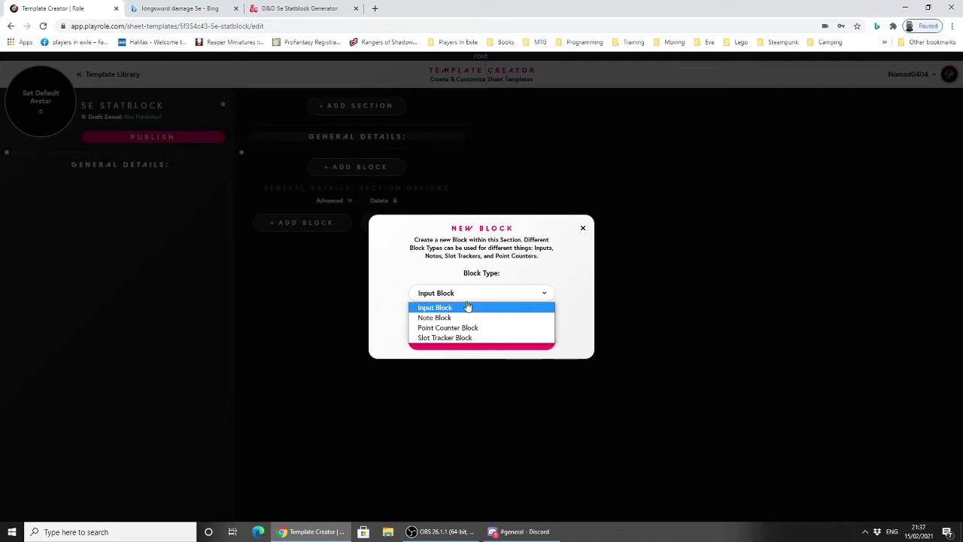
click(460, 274)
click(582, 228)
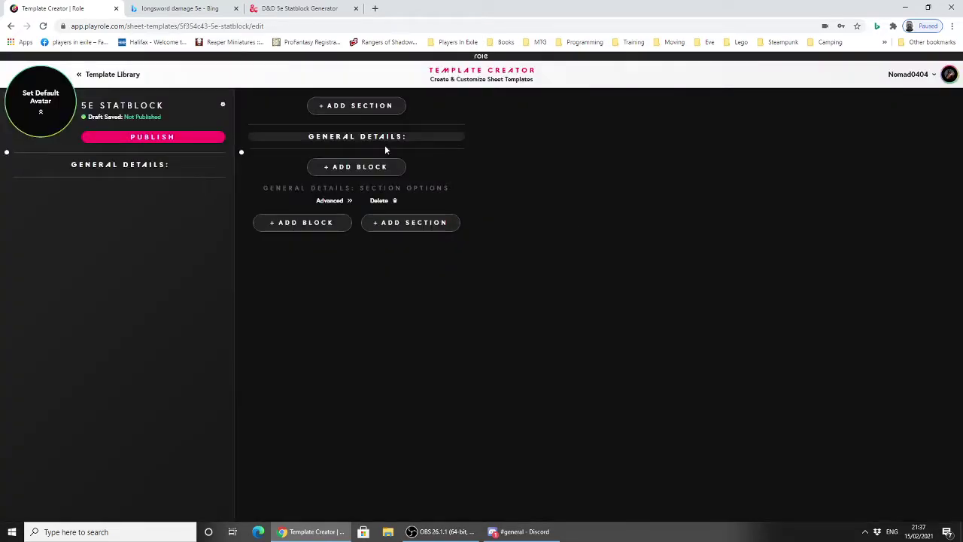
click(394, 225)
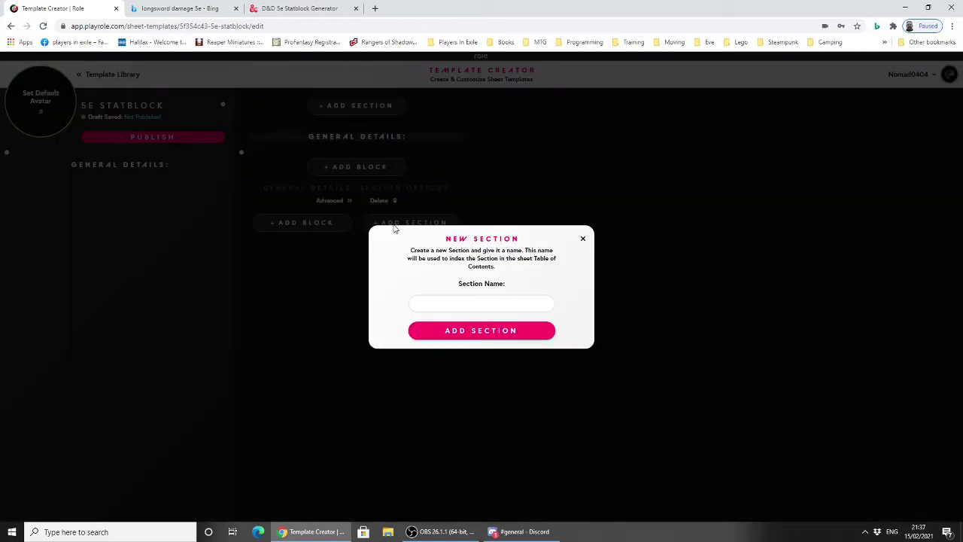
click(584, 239)
Step: Add an Input Block to the General Details section, leaving it without a block image
click(354, 173)
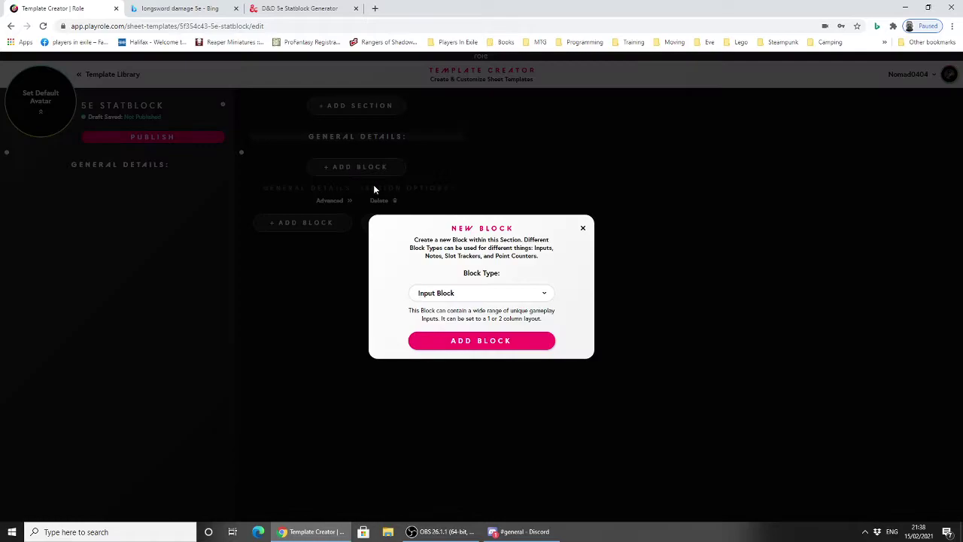
click(461, 295)
click(461, 305)
click(463, 341)
click(296, 221)
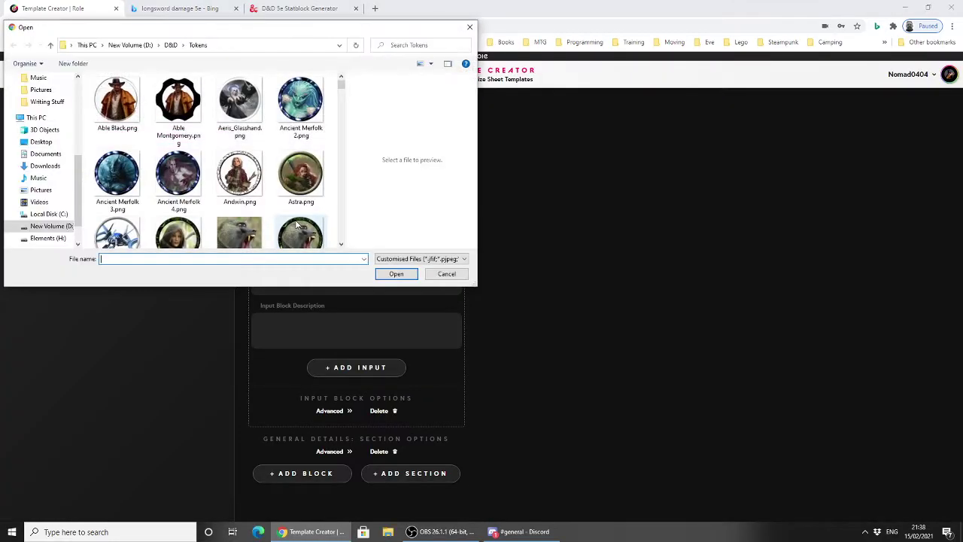
click(470, 27)
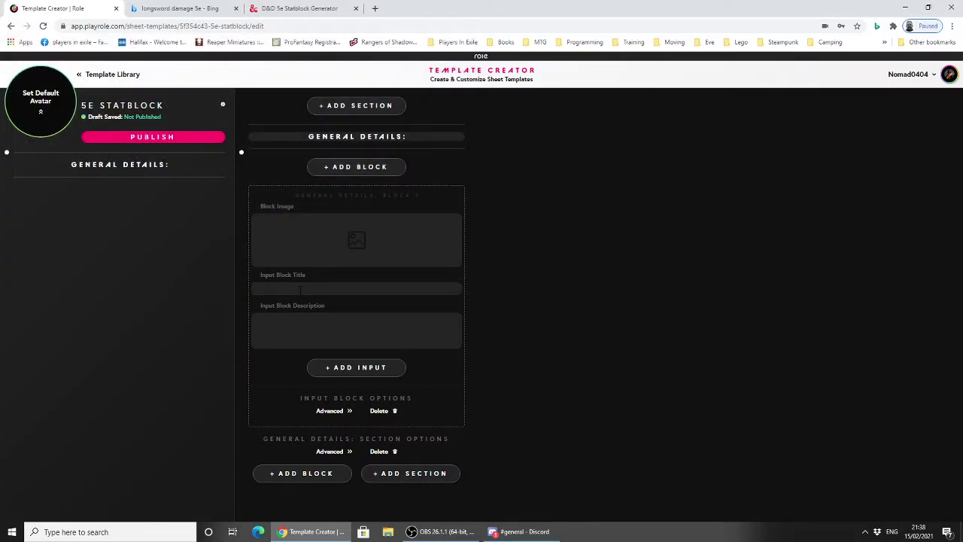
Step: Title the new input block "Name:"
text(ME)
key(BackSpace)
key(BackSpace)
text(AME)
key(BackSpace)
key(BackSpace)
key(BackSpace)
text(NAM)
text(Name of the creature)
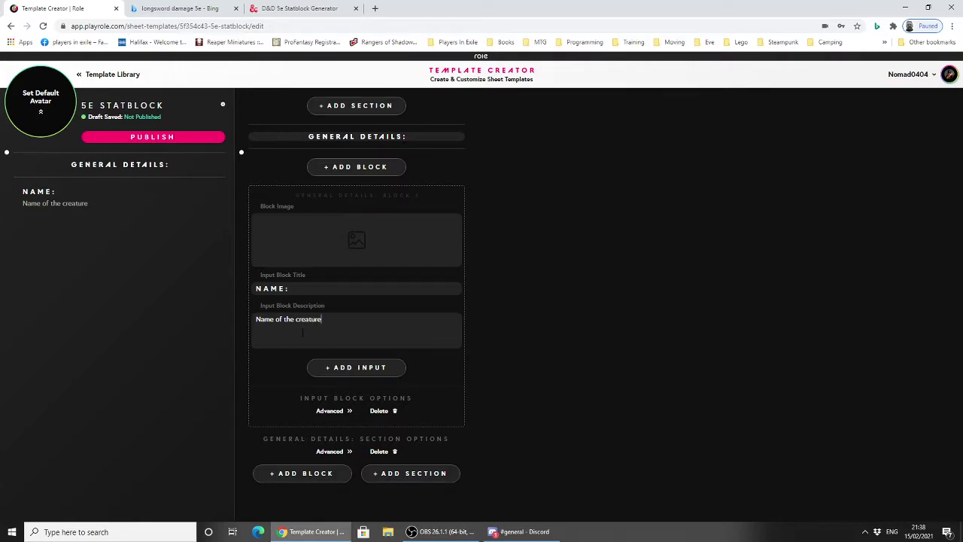
key(BackSpace)
key(BackSpace)
key(BackSpace)
key(BackSpace)
key(BackSpace)
key(BackSpace)
key(BackSpace)
key(BackSpace)
key(BackSpace)
key(BackSpace)
key(BackSpace)
key(BackSpace)
key(BackSpace)
key(BackSpace)
key(BackSpace)
key(BackSpace)
key(BackSpace)
key(BackSpace)
key(BackSpace)
key(BackSpace)
Step: Add a Field Input to the "Name:" block
click(327, 372)
click(445, 293)
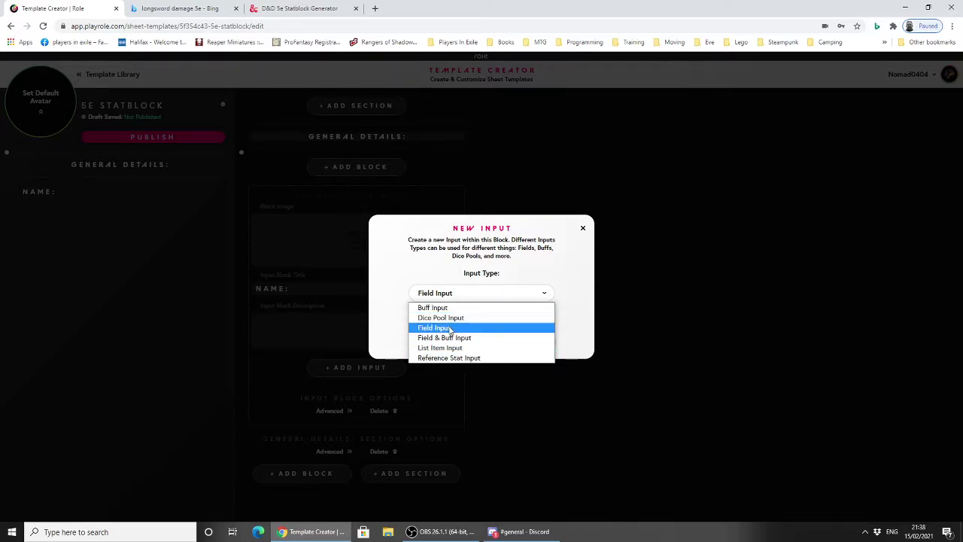
click(450, 329)
click(447, 339)
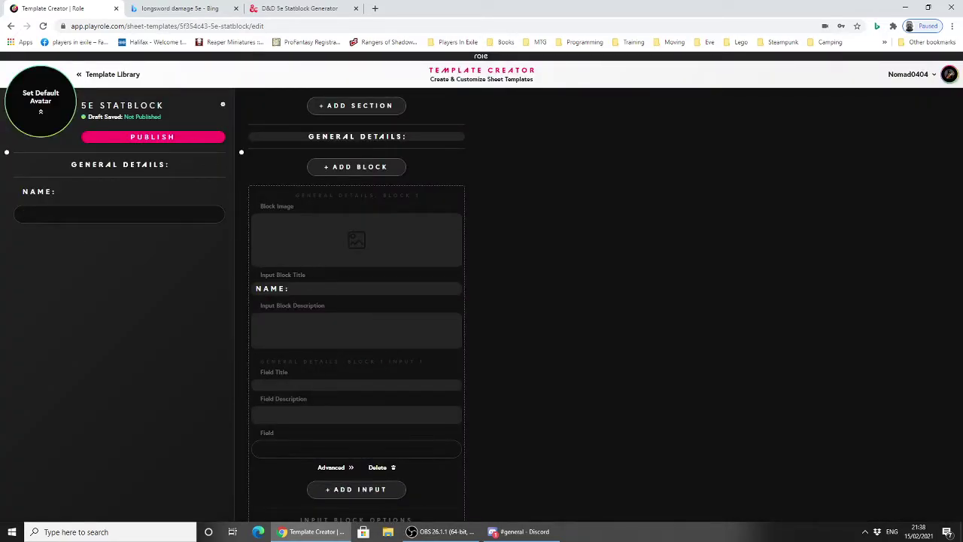
Step: Examine the "Name:" block's field settings and the places where further blocks can be added
scroll(338, 307, down, 1)
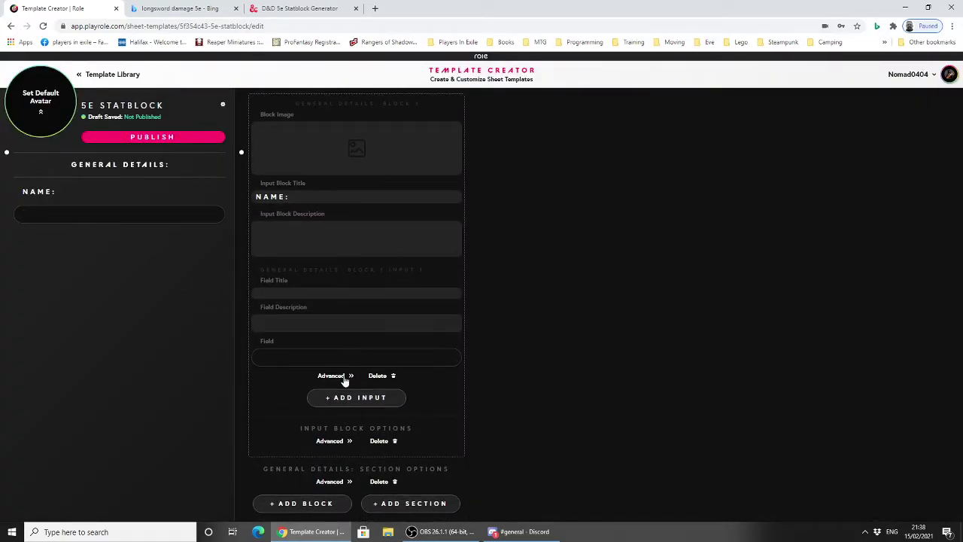
scroll(349, 379, up, 1)
scroll(351, 378, down, 1)
scroll(367, 413, up, 1)
scroll(387, 398, down, 1)
scroll(390, 374, up, 1)
scroll(367, 281, down, 1)
scroll(331, 475, up, 1)
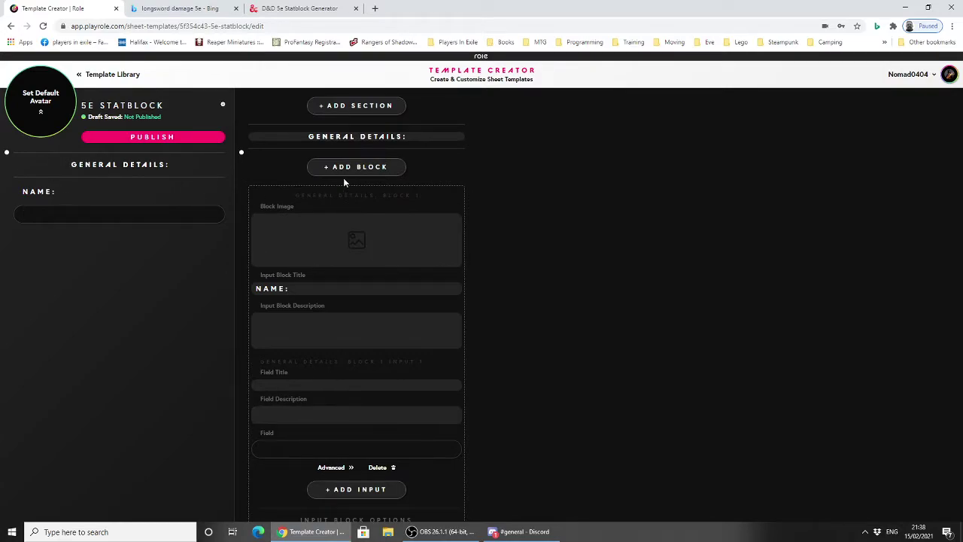
Step: Add another Input Block above the "Name:" block in the General Details section
click(345, 173)
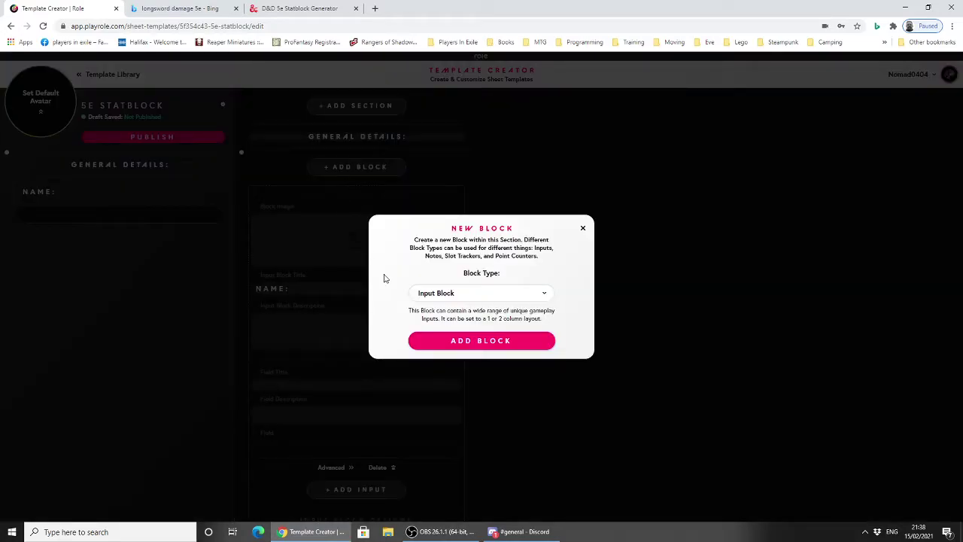
click(468, 344)
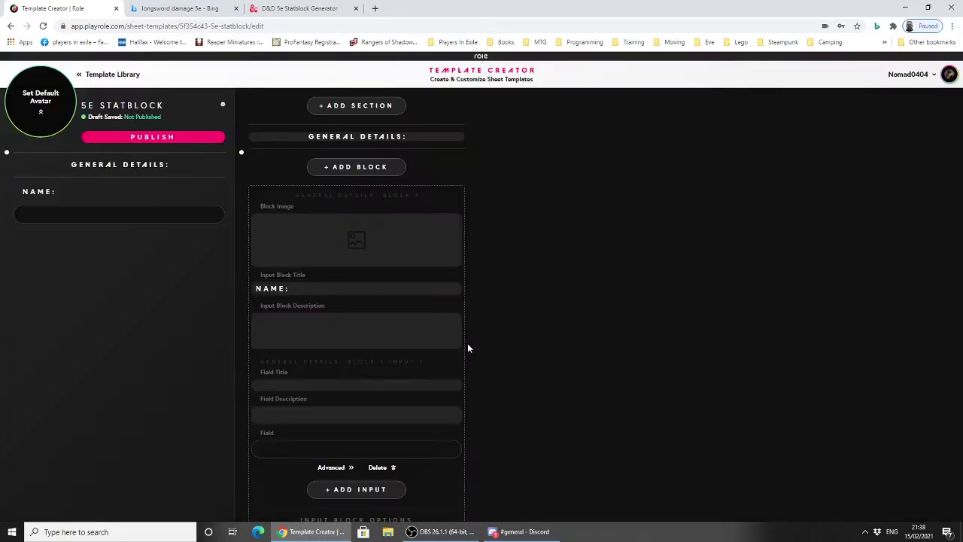
Step: Check the order of the new empty block and the "Name:" block within the General Details section
scroll(361, 326, down, 3)
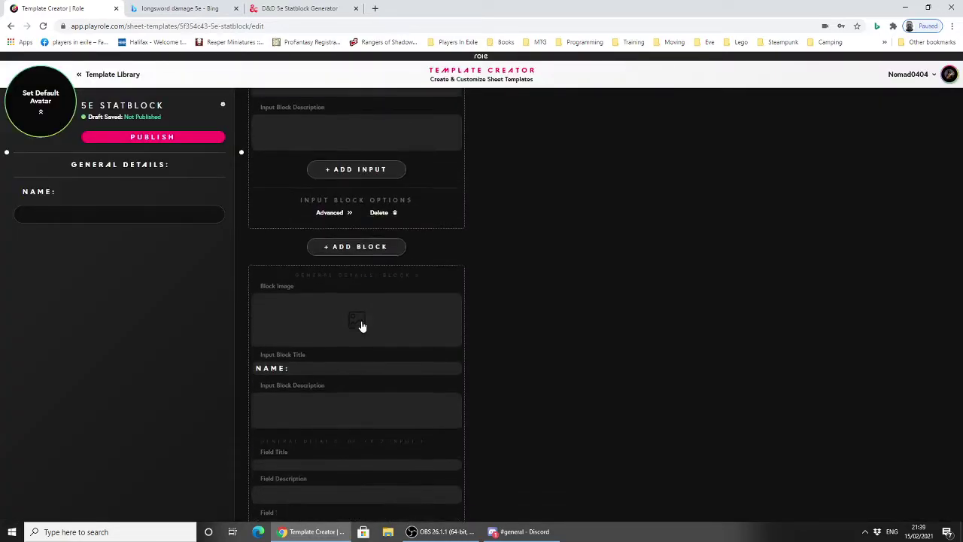
scroll(322, 344, up, 3)
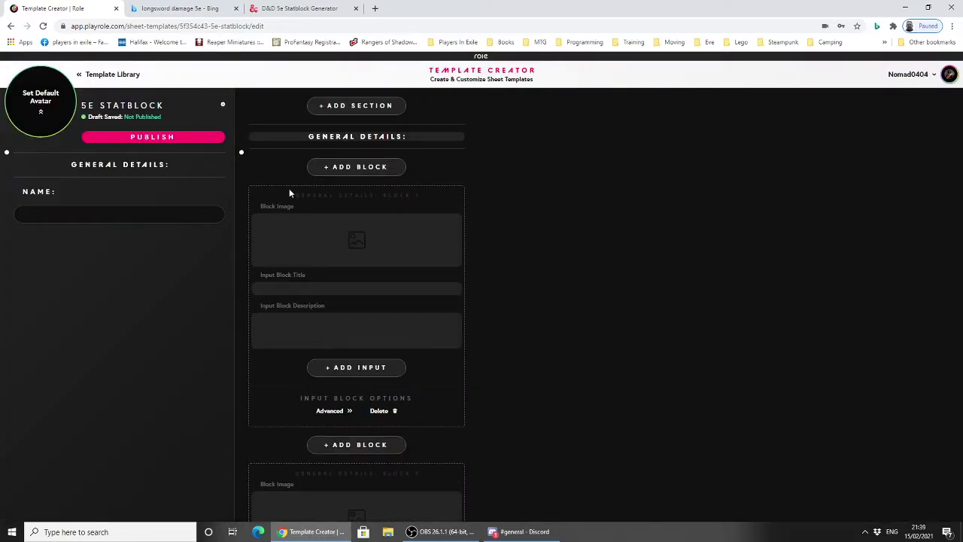
scroll(344, 193, down, 4)
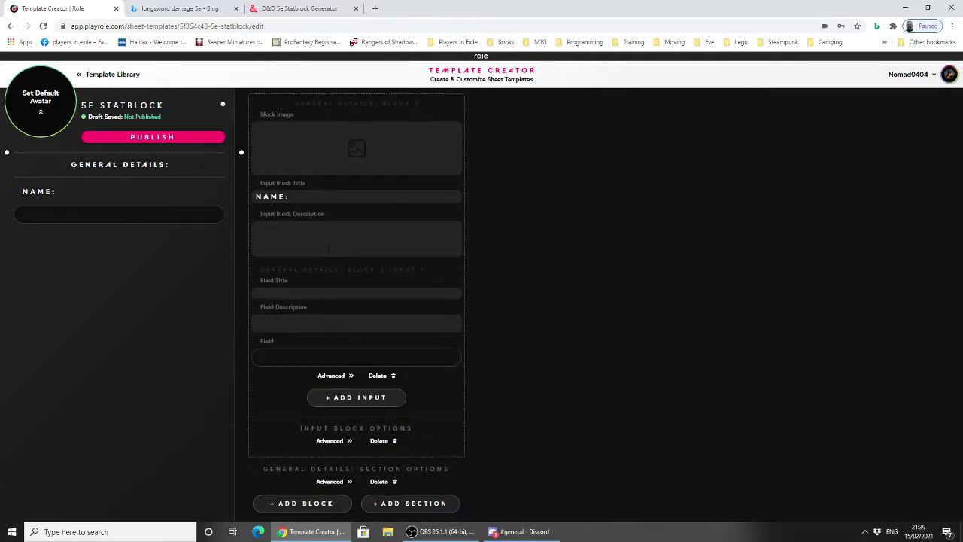
scroll(328, 248, up, 3)
scroll(331, 266, down, 3)
scroll(354, 393, up, 5)
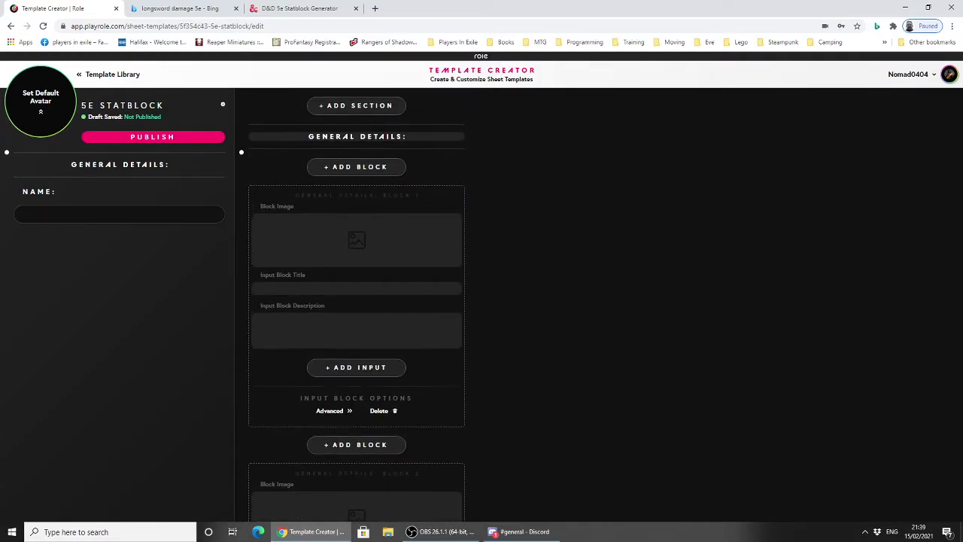
scroll(348, 249, down, 1)
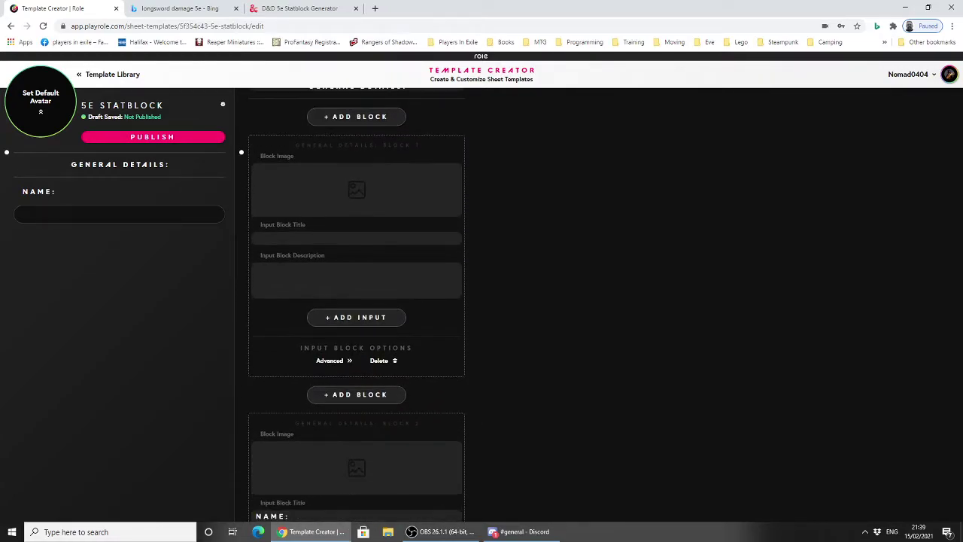
scroll(352, 323, up, 1)
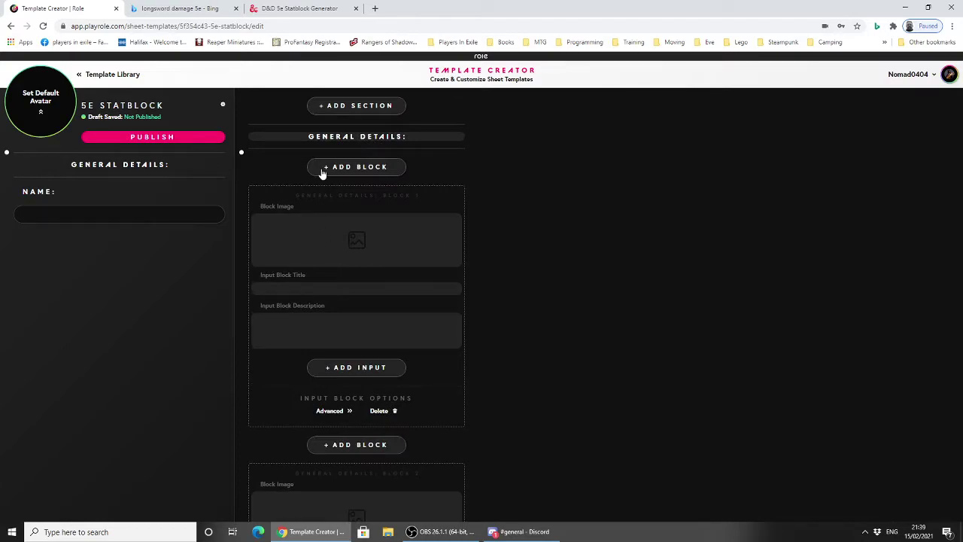
Step: Switch to the D&D 5e Statblock Generator to consult the Werewolf statblock
click(280, 241)
click(447, 275)
click(331, 9)
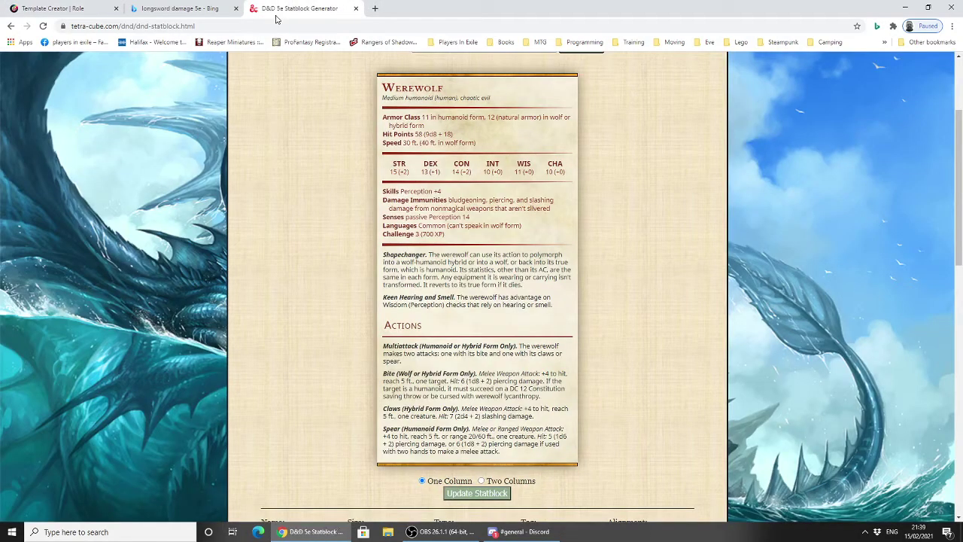
Step: Return to the Role Template Creator, title the empty block "TYPE:" and add a Field Input to it
click(41, 9)
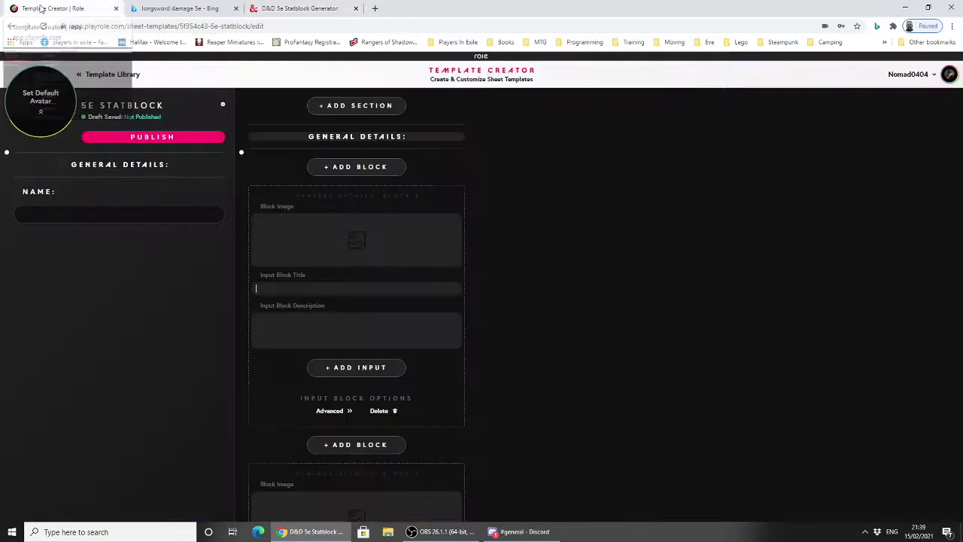
text(TYPE:)
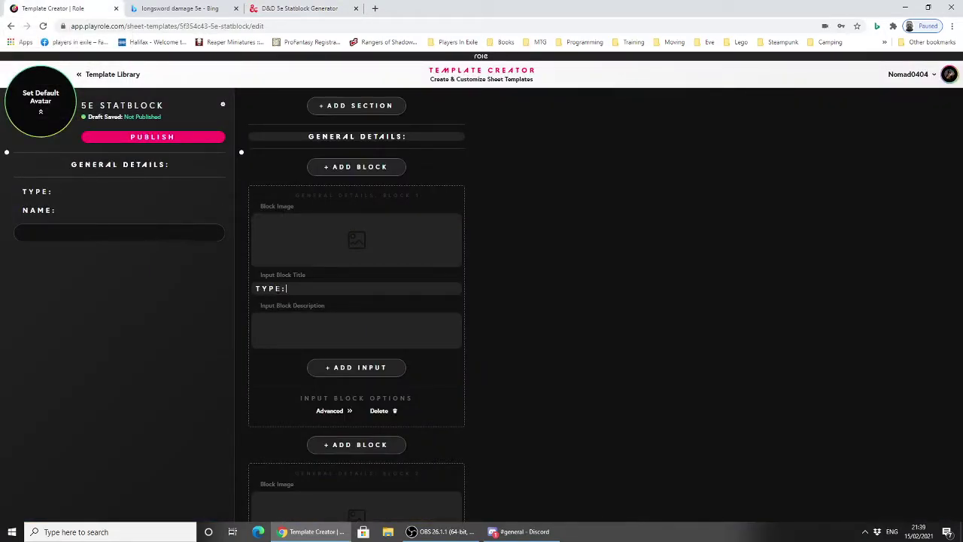
click(343, 371)
click(482, 340)
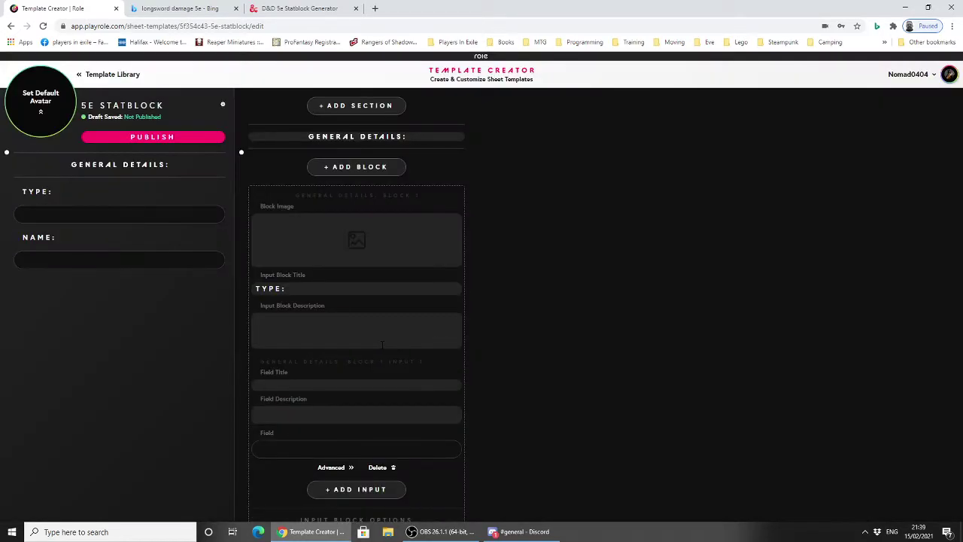
Step: Delete the "NAME:" block below the "TYPE:" block in the General Details section
scroll(340, 286, down, 4)
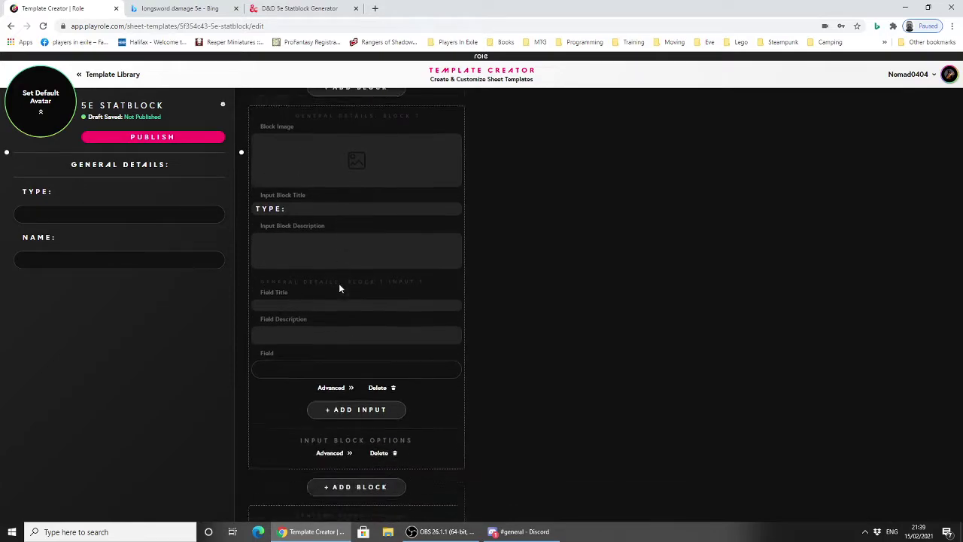
drag(312, 371, 268, 280)
click(325, 325)
scroll(325, 325, down, 3)
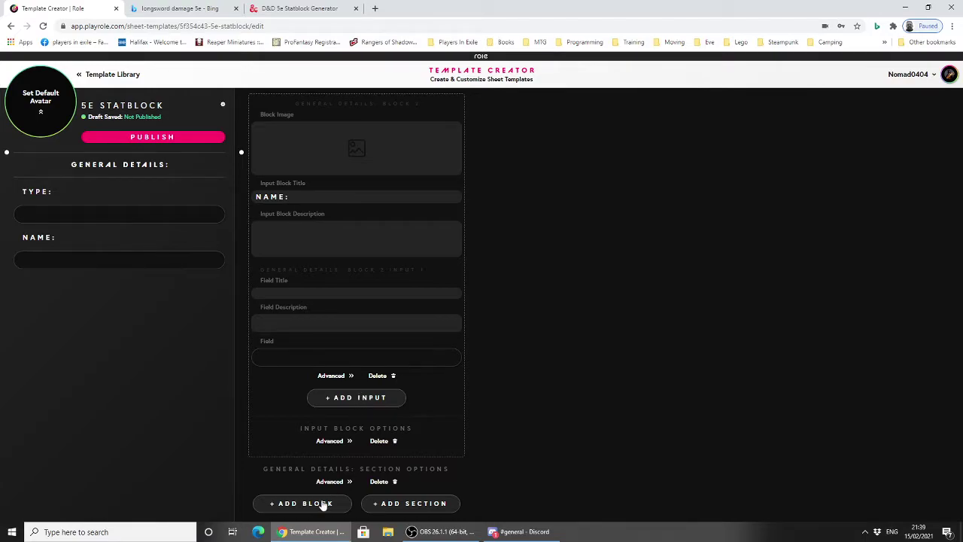
scroll(372, 458, up, 8)
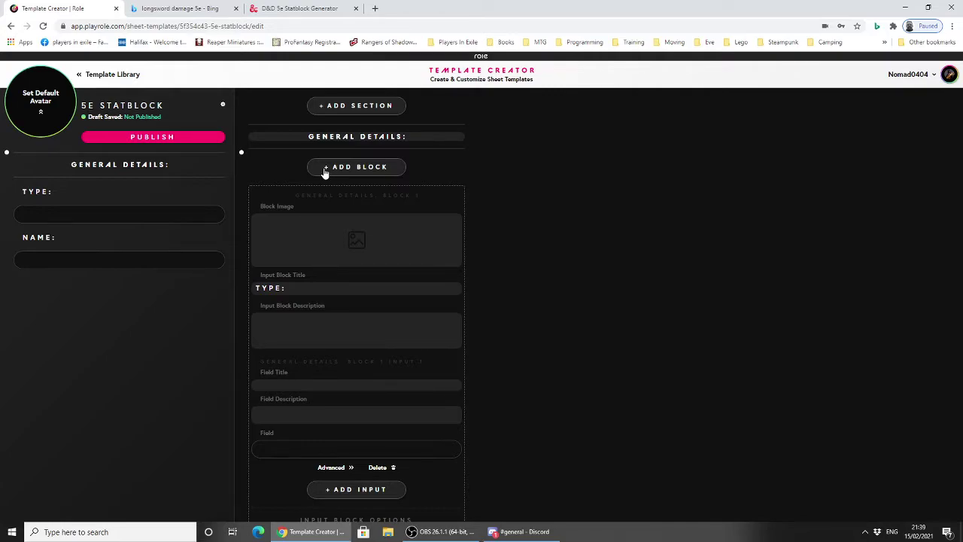
scroll(356, 299, down, 5)
scroll(344, 245, down, 2)
click(385, 444)
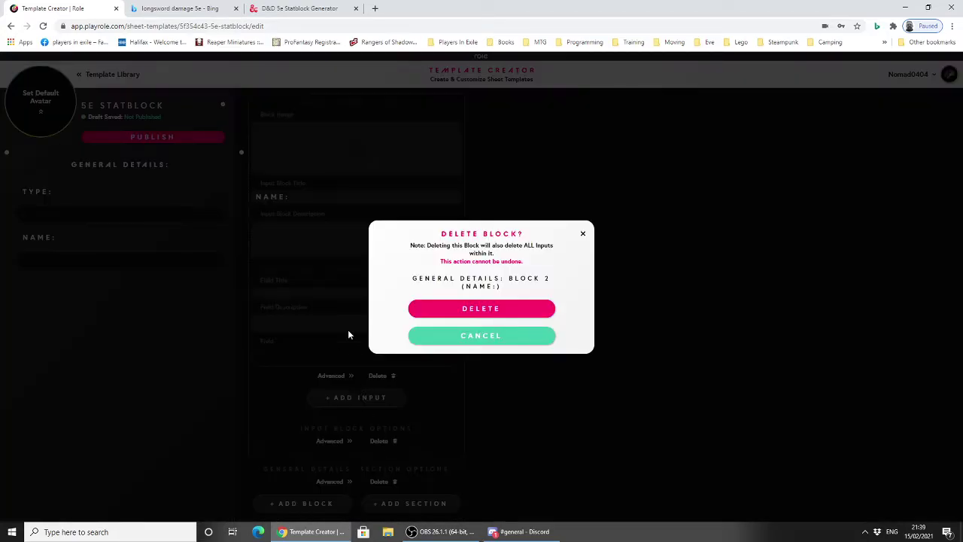
click(495, 310)
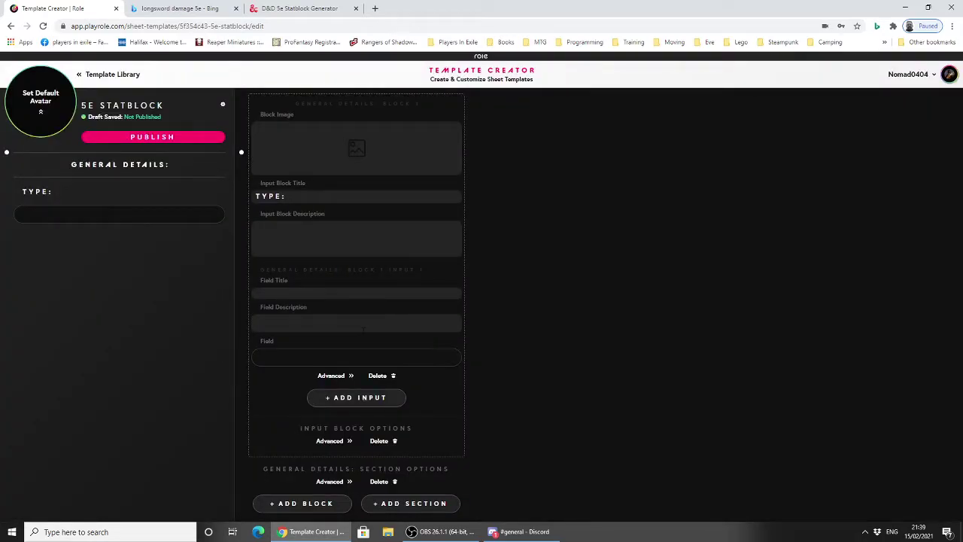
Step: Add an Input Block above the "TYPE:" block in the General Details section
scroll(364, 328, up, 2)
click(342, 167)
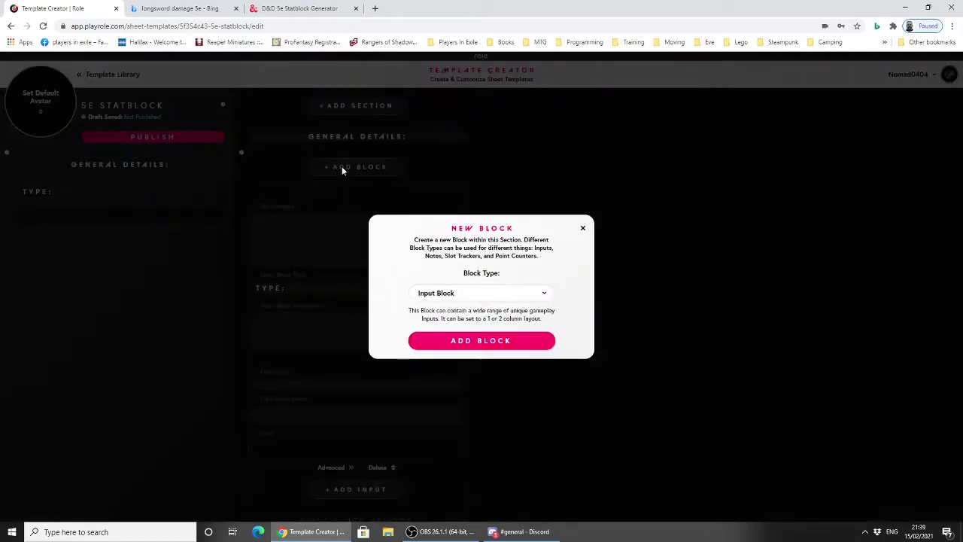
click(445, 341)
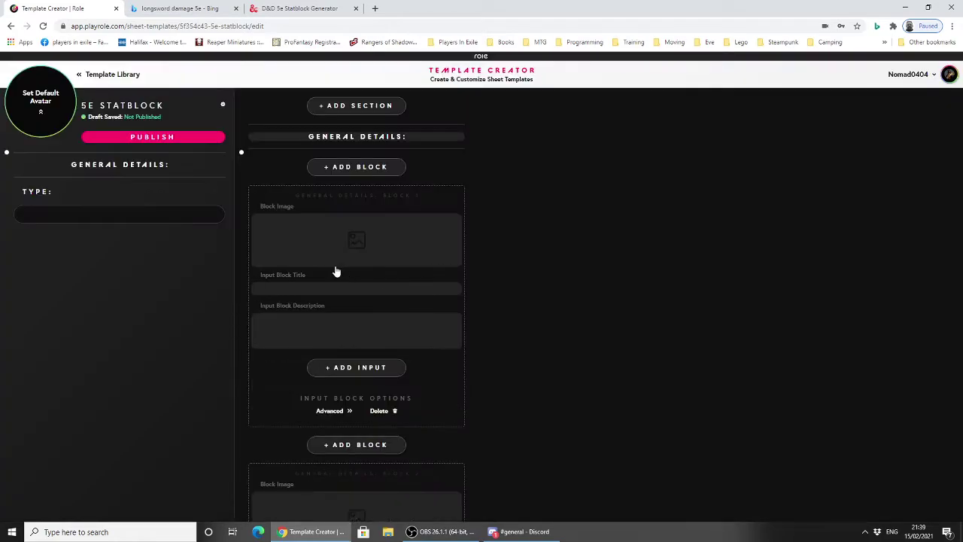
Step: Title the new first block "NAME:" and add a Field Input to it
text(B)
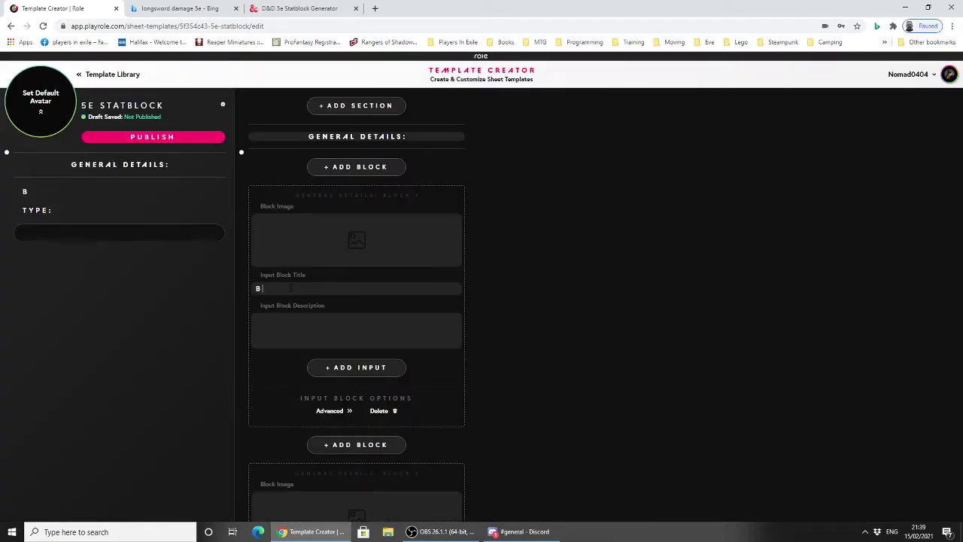
key(BackSpace)
text(NAME)
key(BackSpace)
click(354, 368)
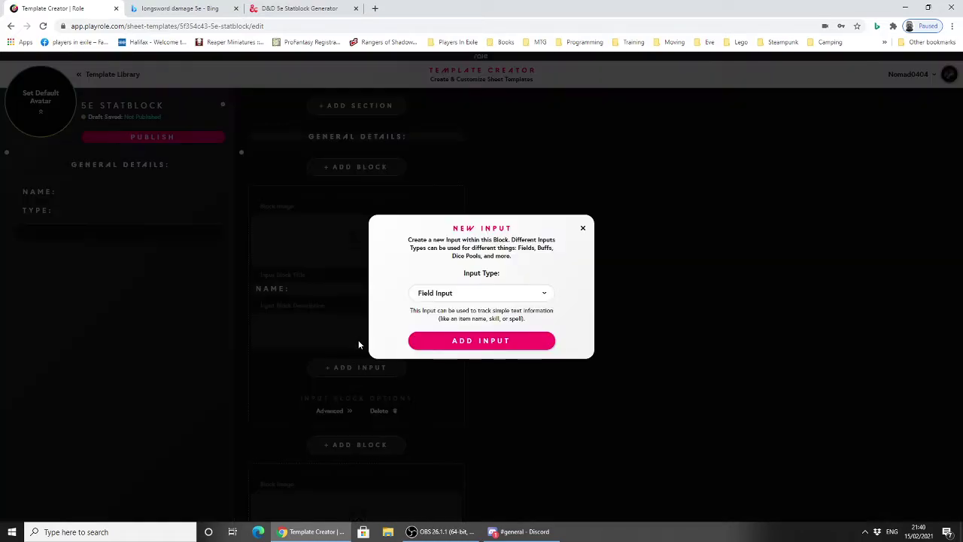
click(504, 343)
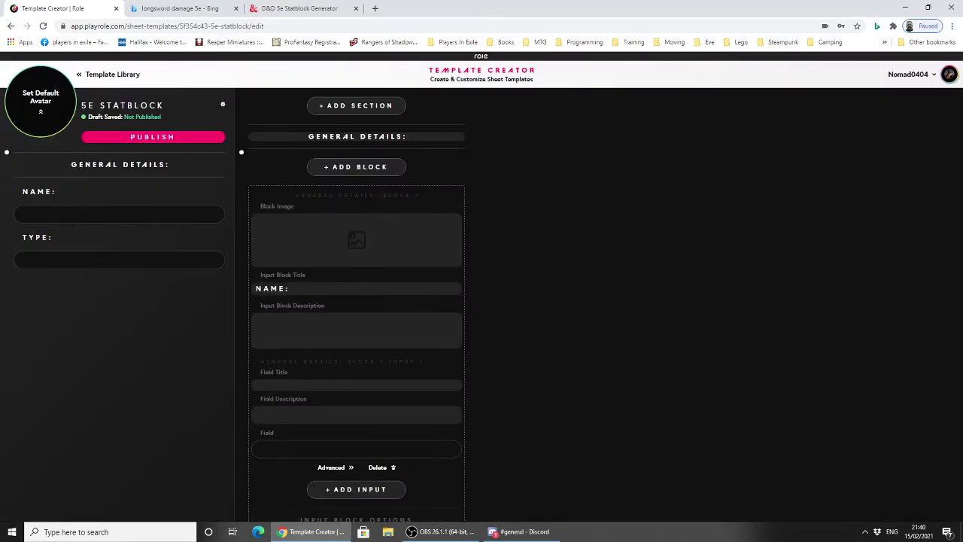
Step: Consult the Werewolf statblock in the D&D 5e Statblock Generator and return to the Role Template Creator
click(294, 9)
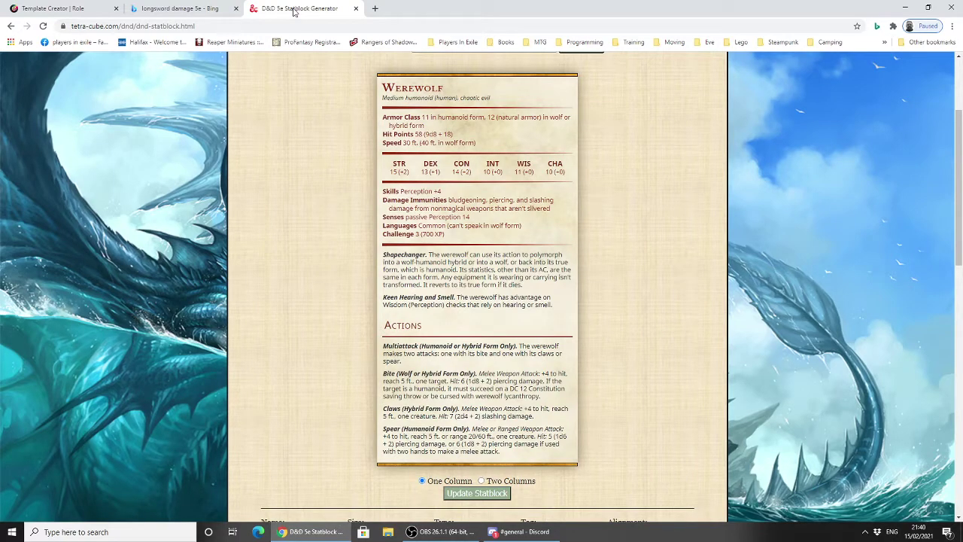
click(173, 6)
click(307, 6)
click(452, 538)
click(452, 538)
click(186, 7)
click(53, 8)
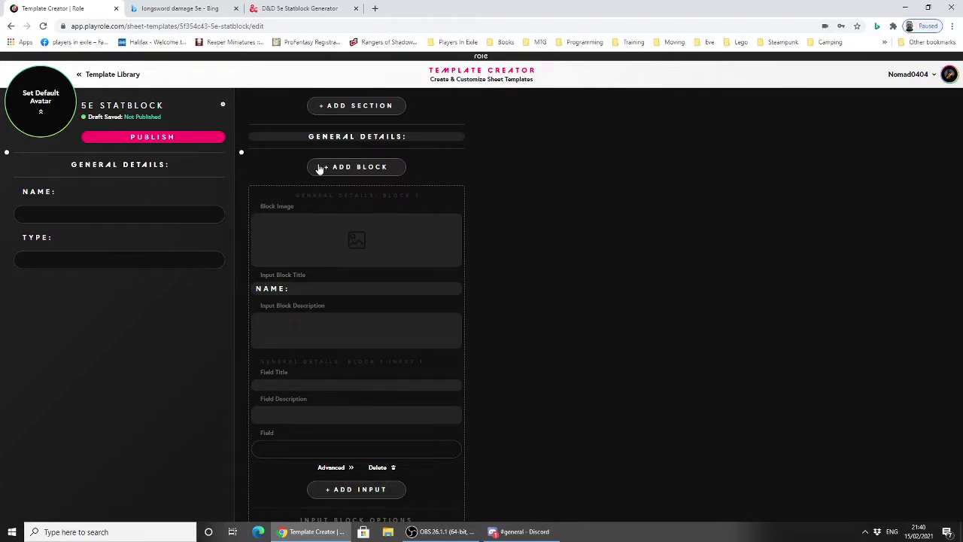
Step: Insert an Input Block between the "NAME:" and "TYPE:" blocks in the General Details section
scroll(325, 193, down, 7)
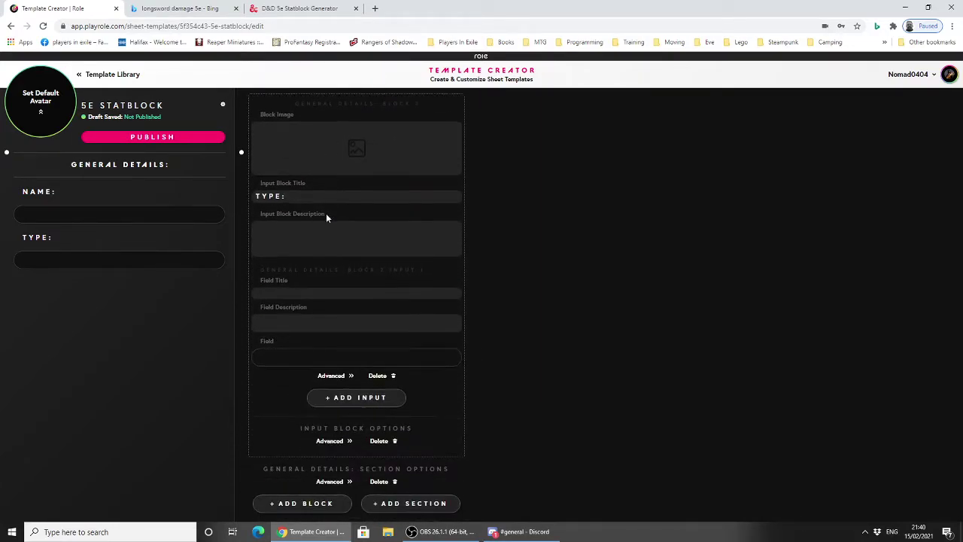
scroll(327, 389, up, 3)
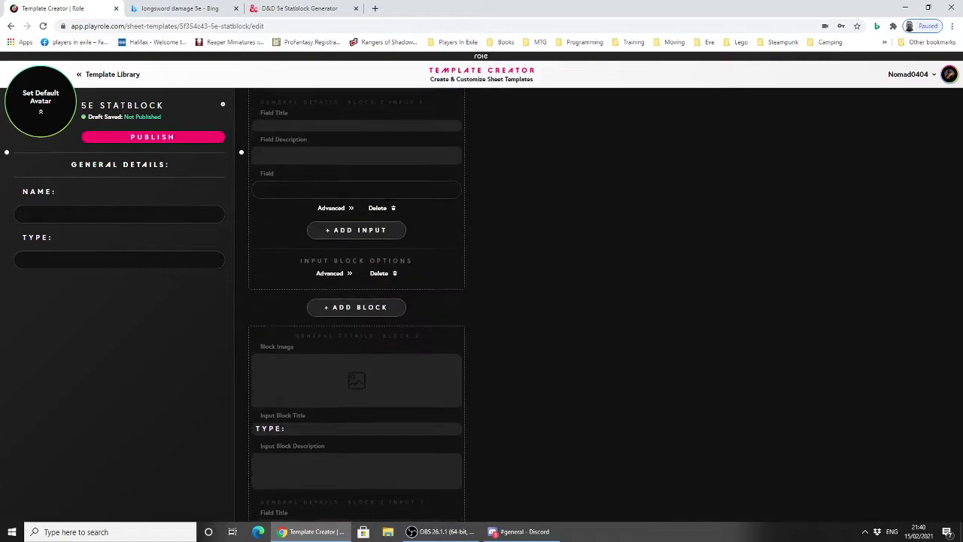
scroll(335, 369, down, 3)
scroll(335, 368, down, 1)
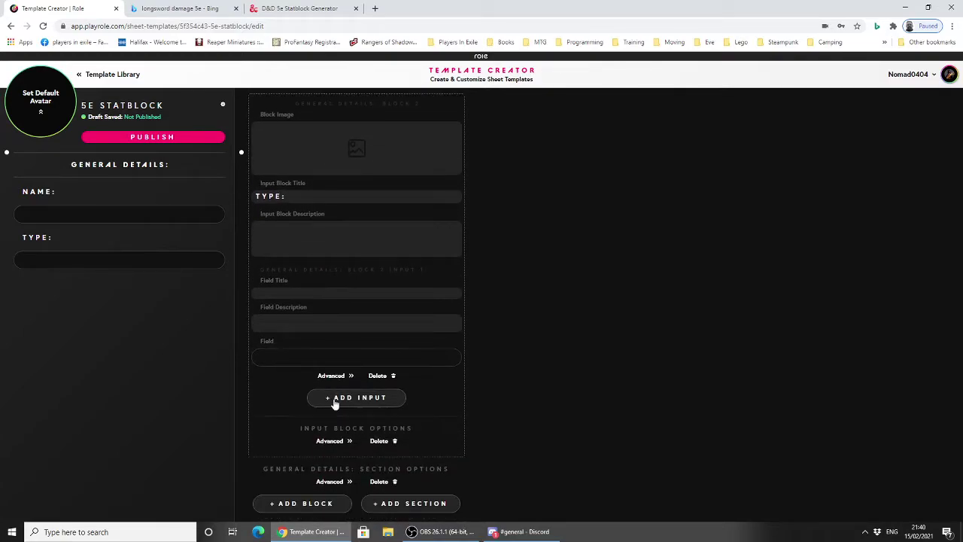
scroll(365, 463, up, 7)
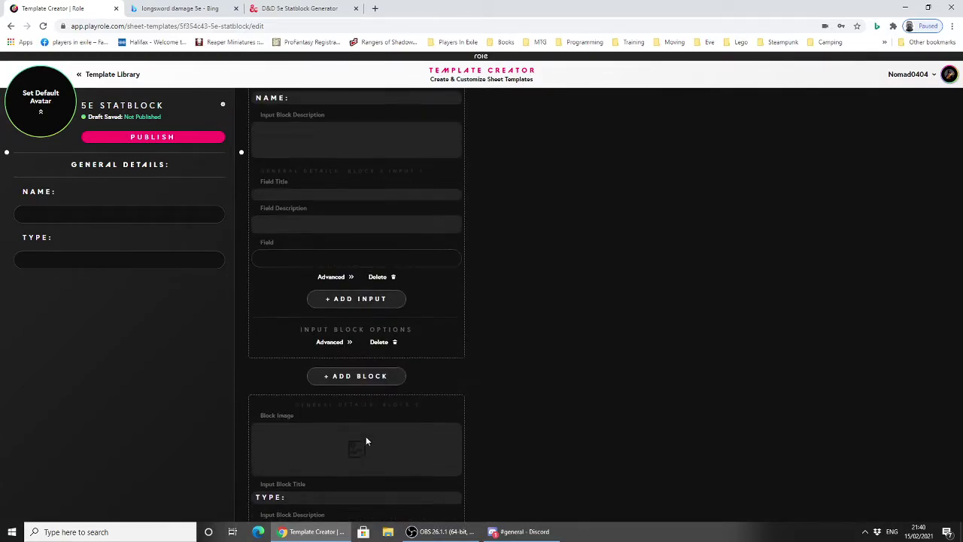
scroll(342, 224, down, 7)
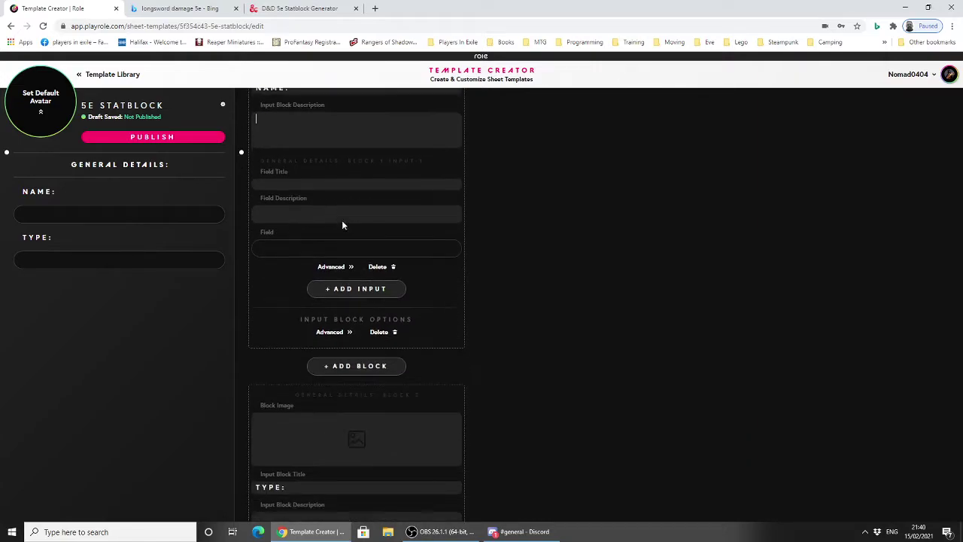
scroll(339, 256, down, 3)
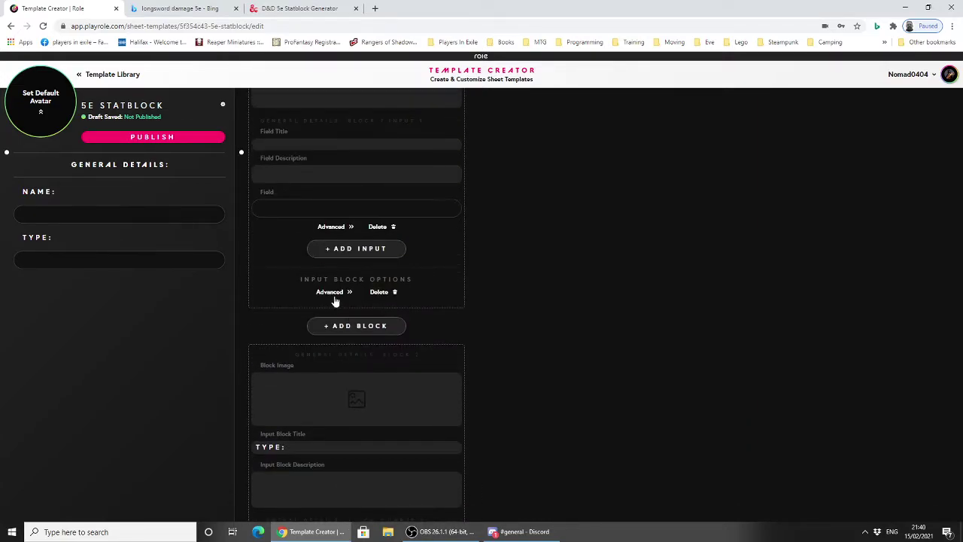
click(335, 331)
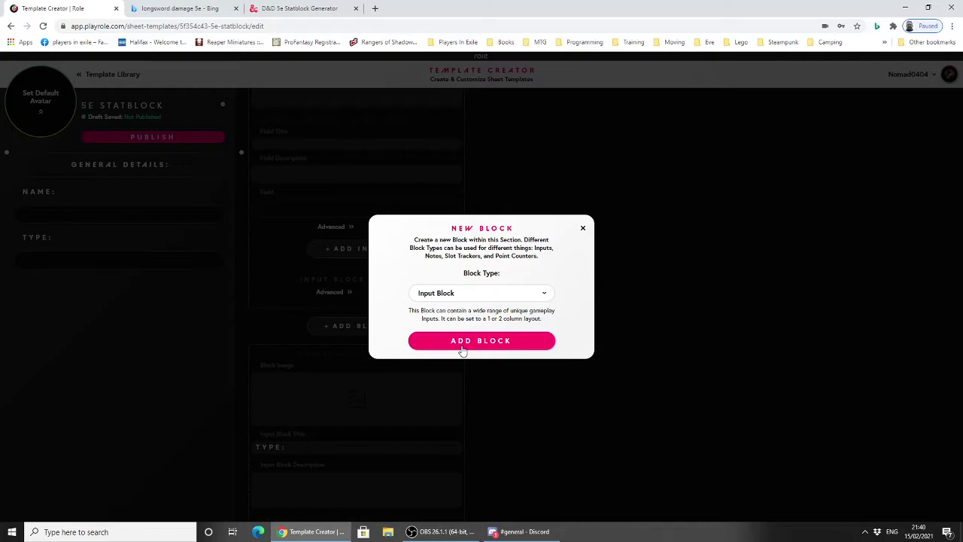
click(416, 337)
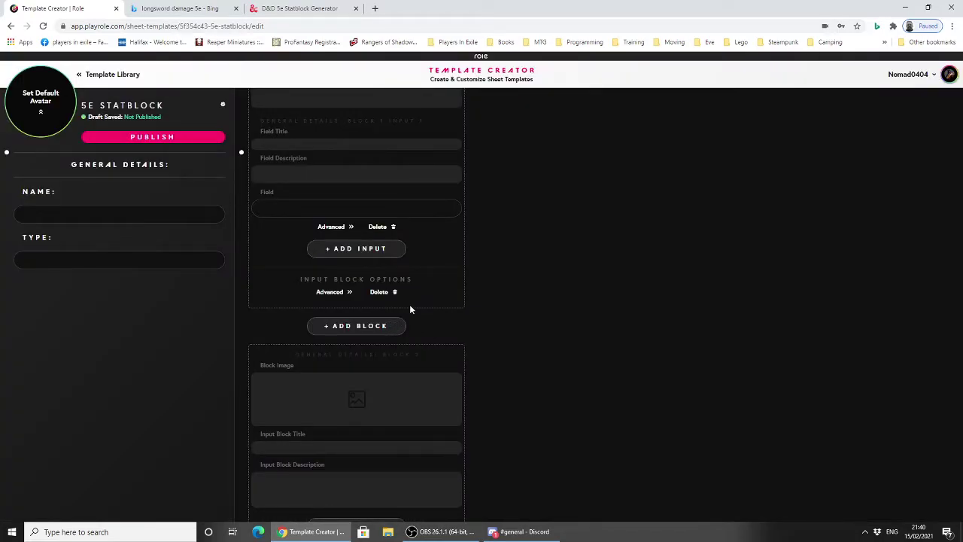
Step: Title the inserted second block "TPYE:" and add a Field Input to it
scroll(410, 303, down, 2)
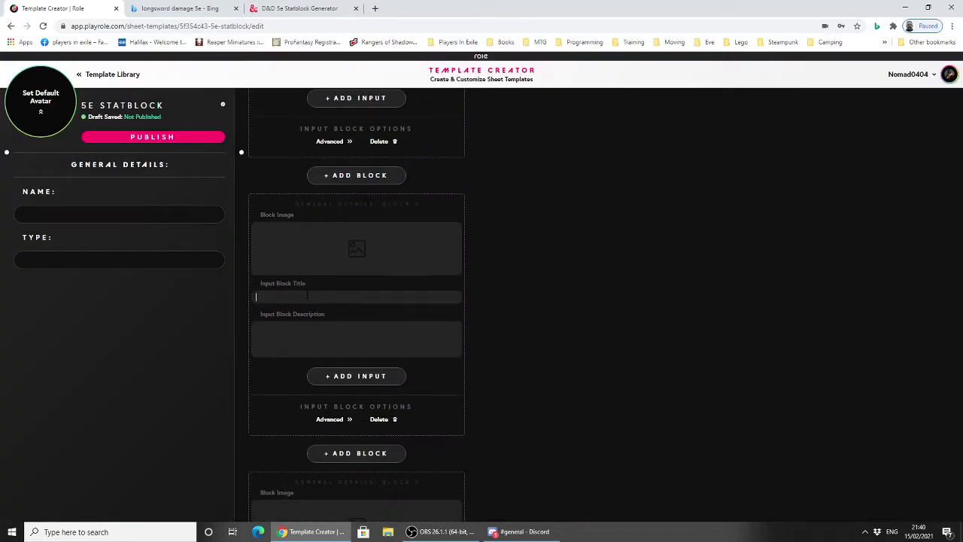
text(TPYE:)
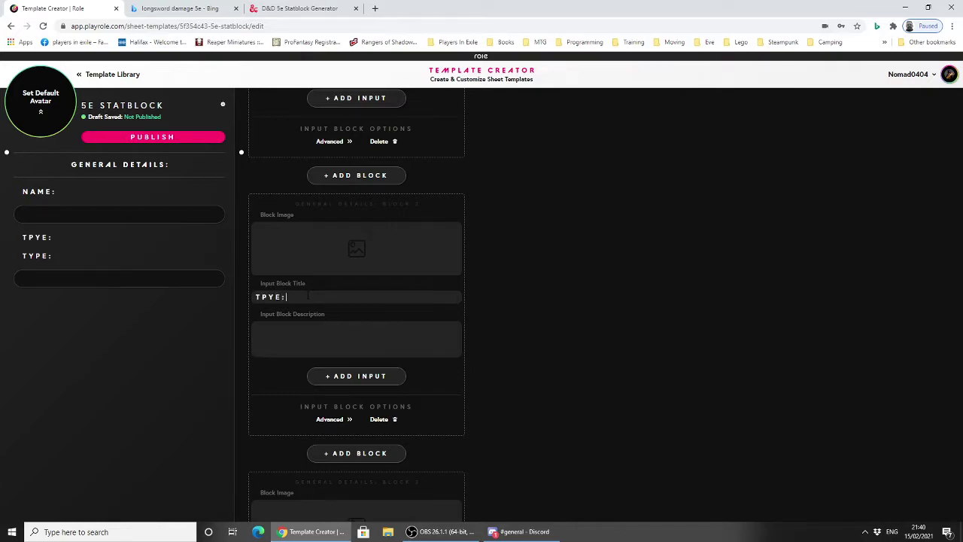
click(361, 376)
click(451, 342)
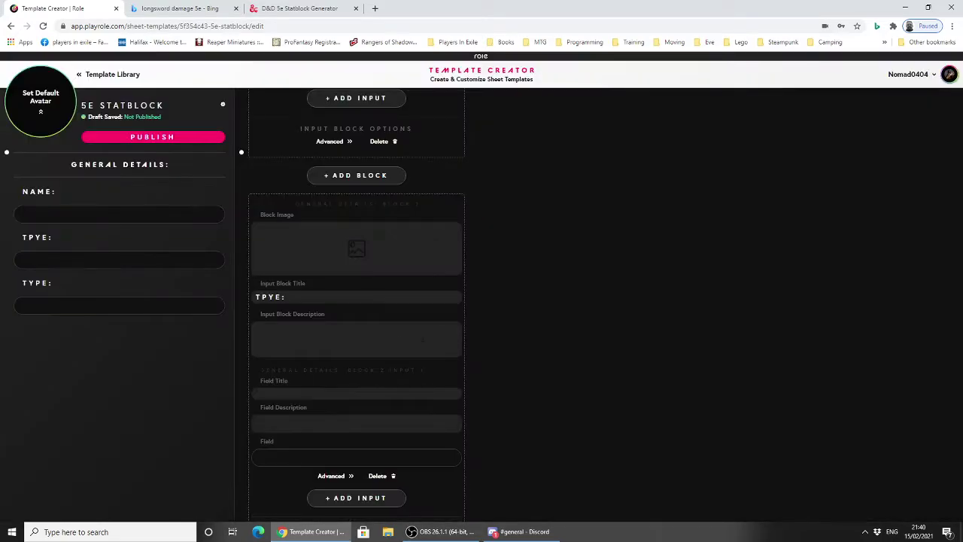
Step: Add another Input Block directly below the "TPYE:" block
scroll(322, 349, down, 2)
click(345, 423)
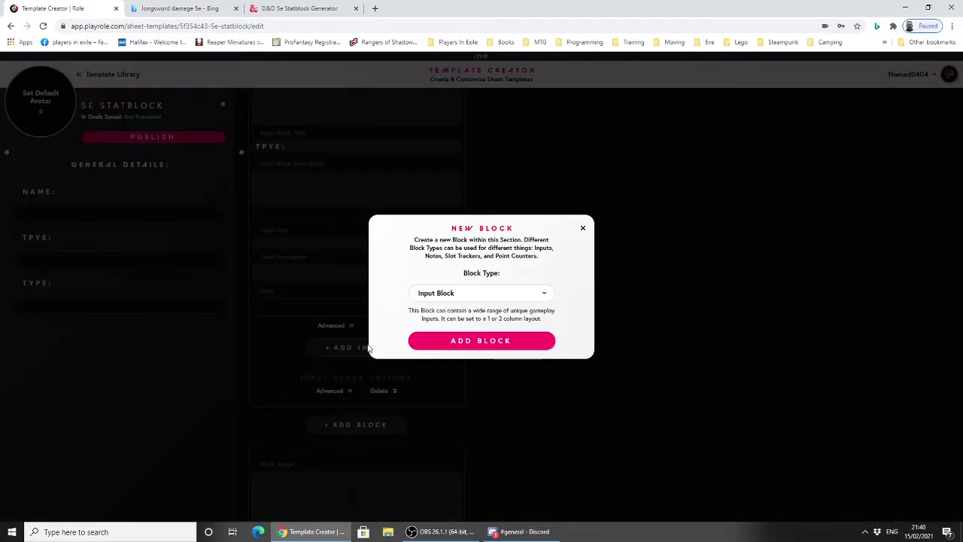
click(463, 345)
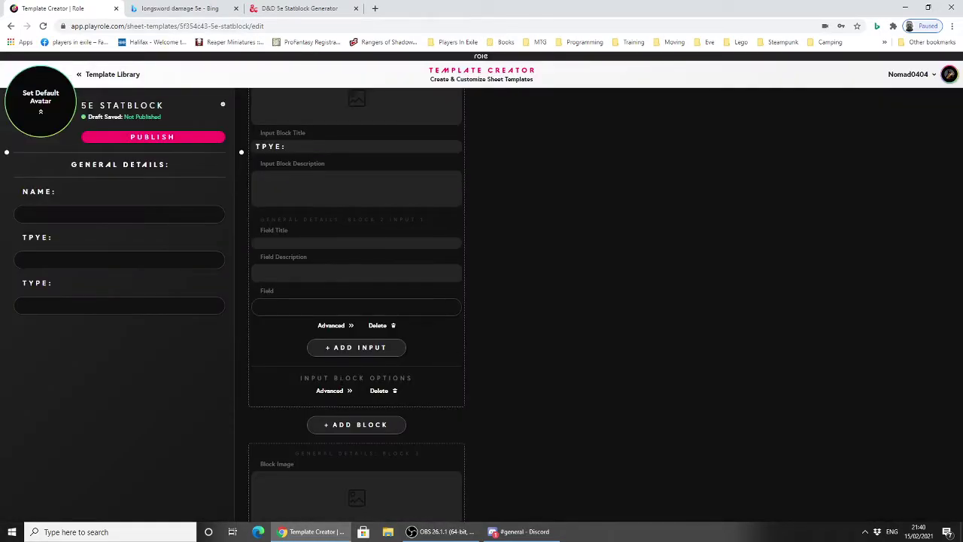
Step: Title the new third block "ALIGNMENT" and add a Field Input to it
scroll(340, 380, down, 3)
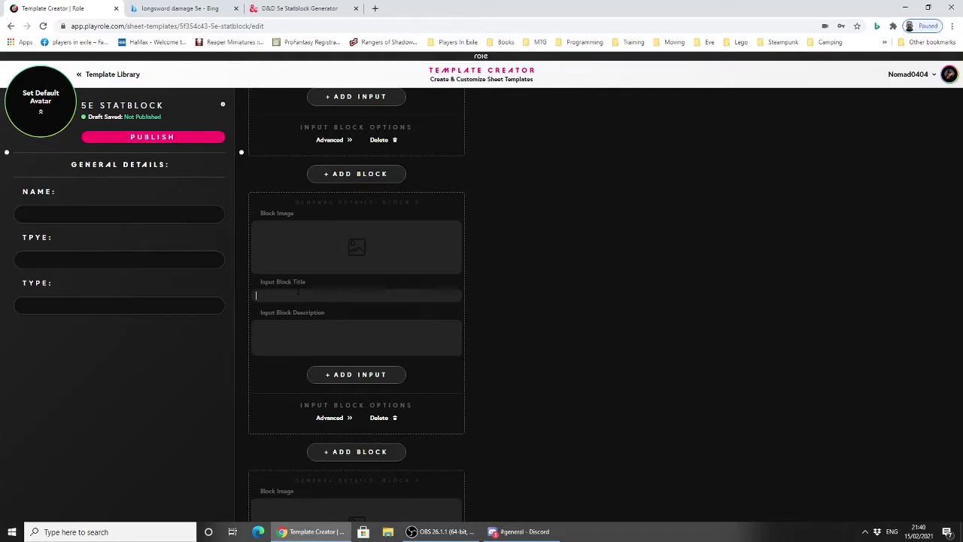
text(ALIGNMENT)
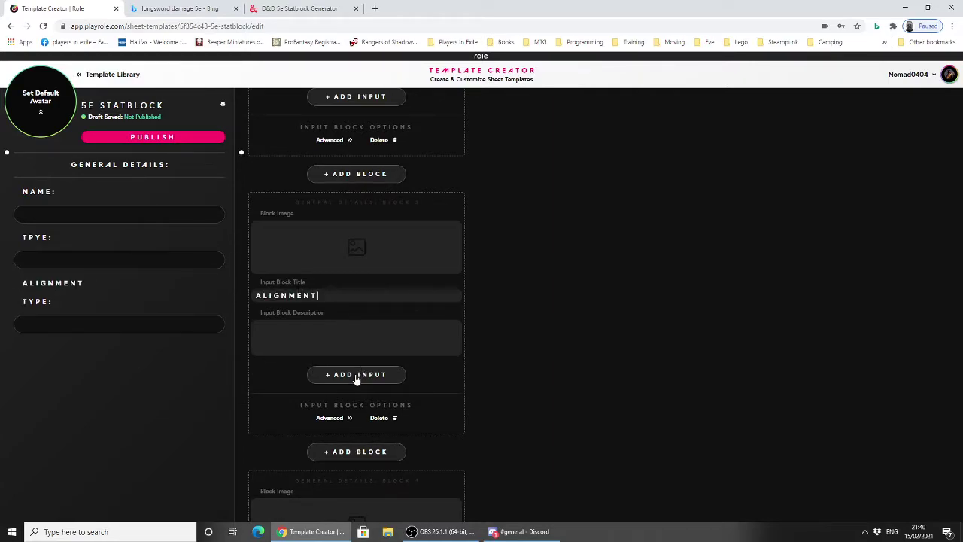
scroll(327, 289, down, 2)
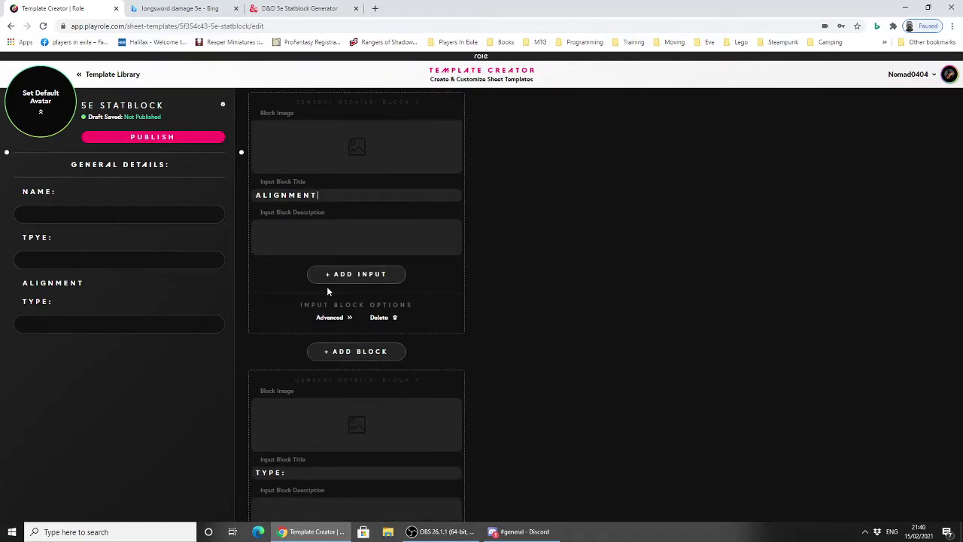
scroll(370, 333, up, 4)
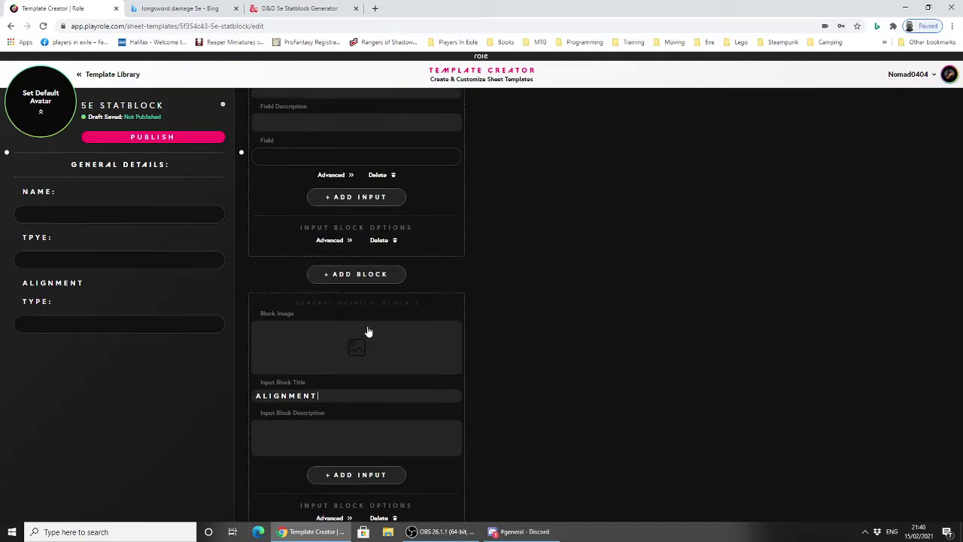
scroll(372, 333, down, 3)
click(368, 324)
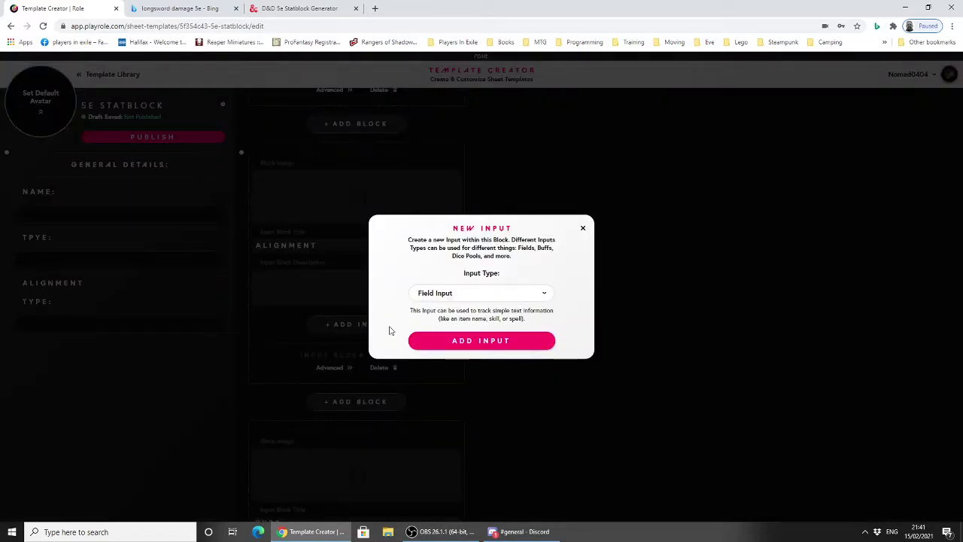
click(465, 340)
scroll(333, 331, down, 2)
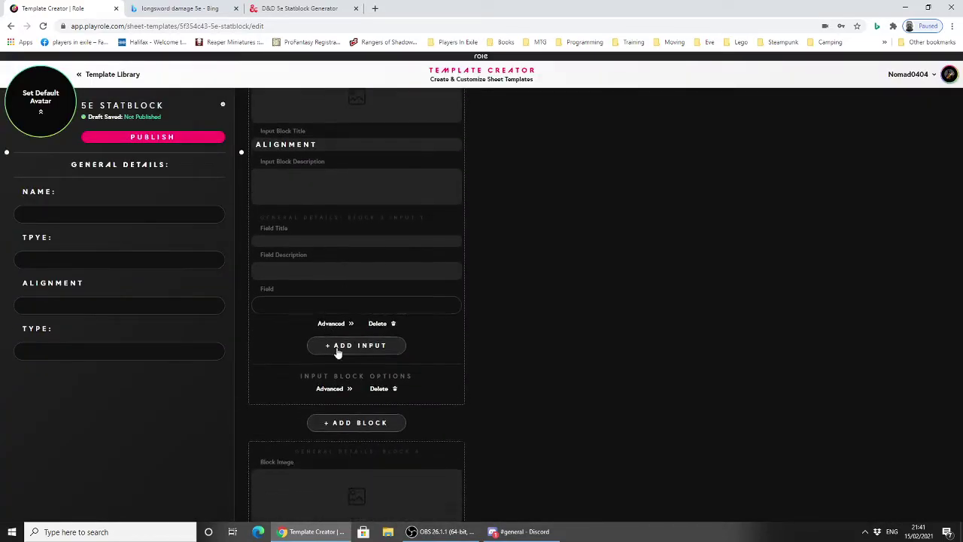
scroll(338, 353, down, 3)
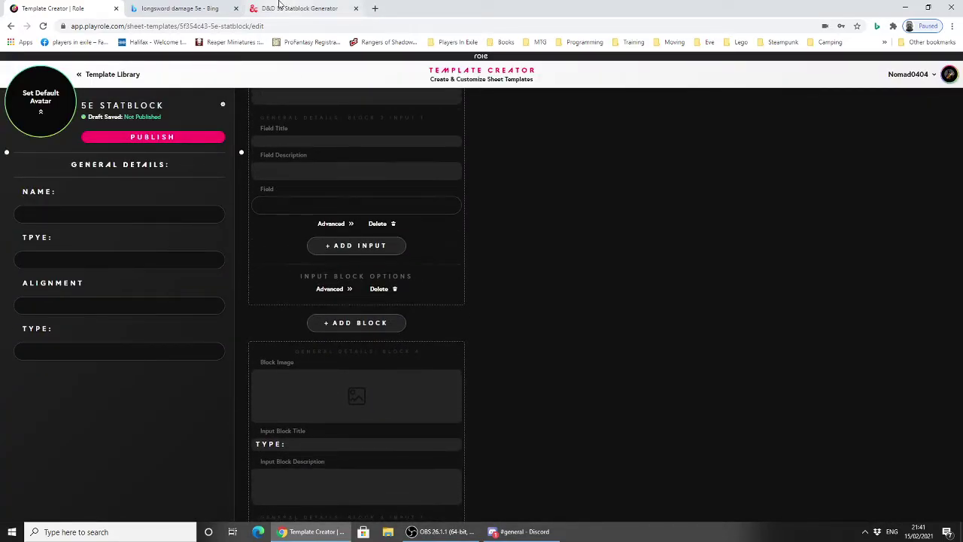
click(283, 7)
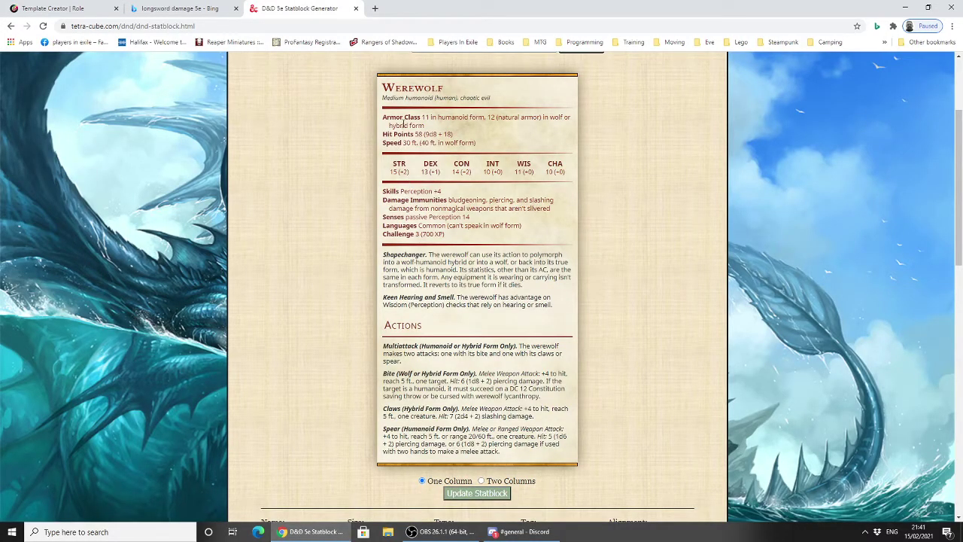
click(92, 7)
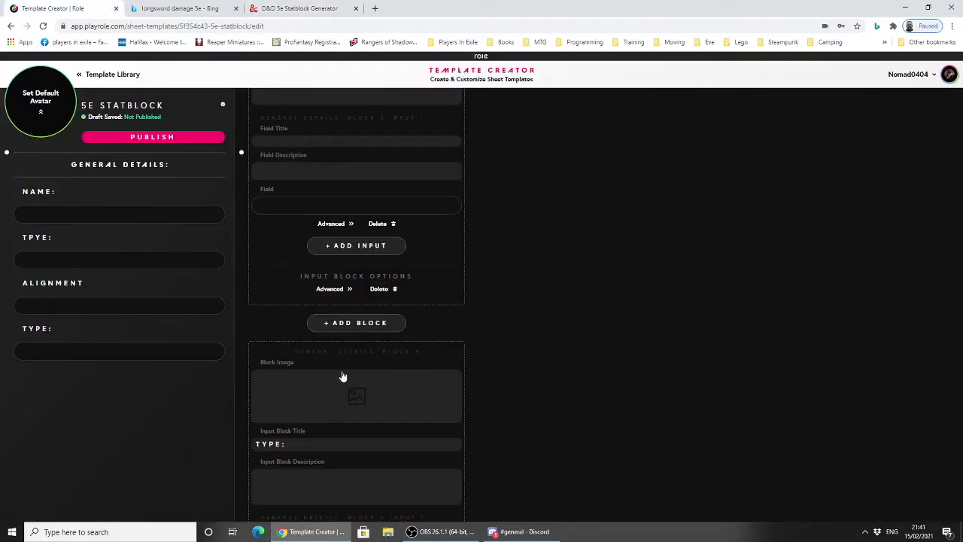
click(358, 323)
click(457, 296)
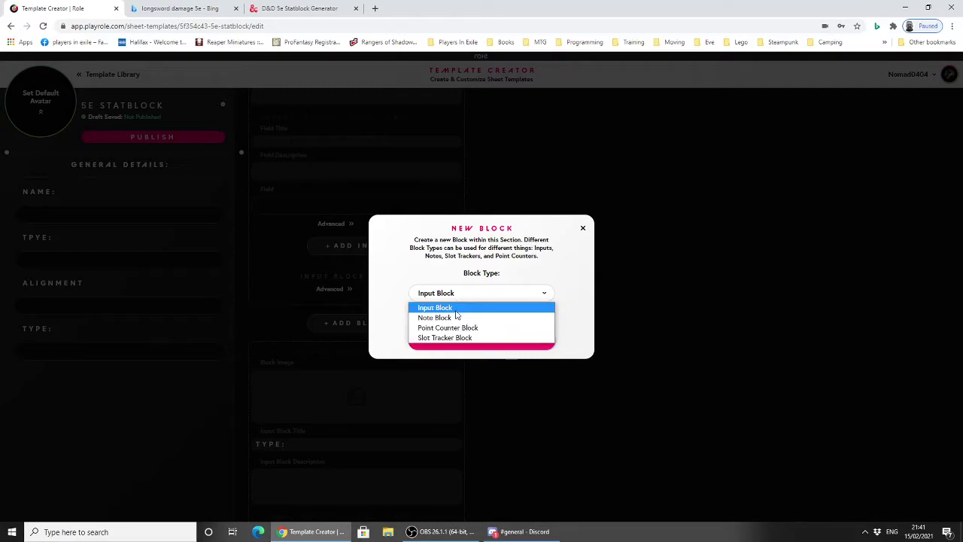
click(457, 308)
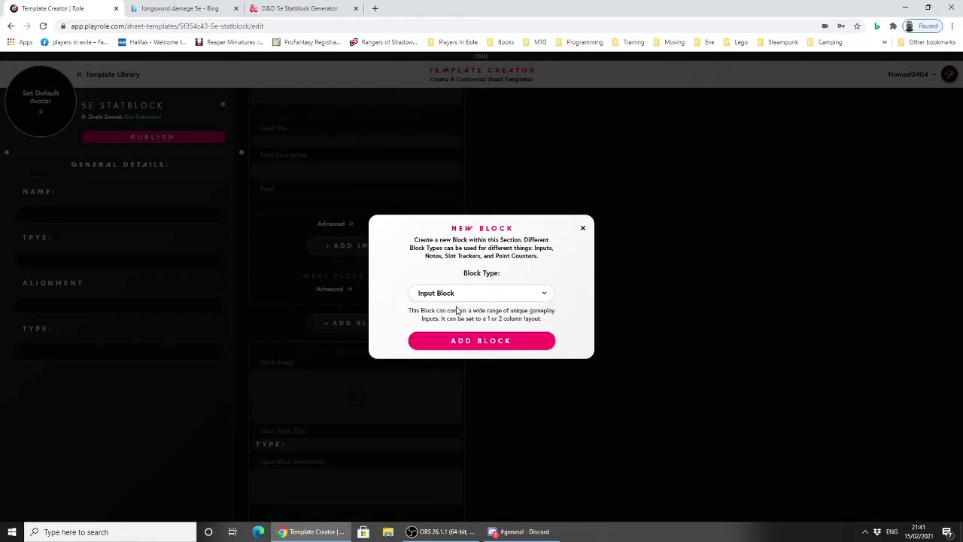
click(583, 230)
Step: Compare the Slot Tracker and Point Counter block types, and add an Input Block below the "ALIGNMENT" block
click(349, 324)
click(456, 298)
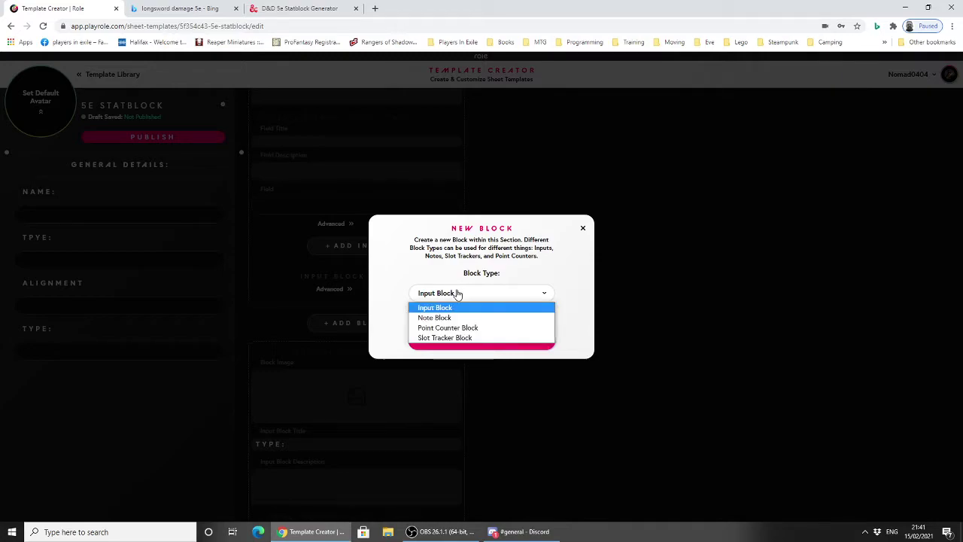
click(462, 340)
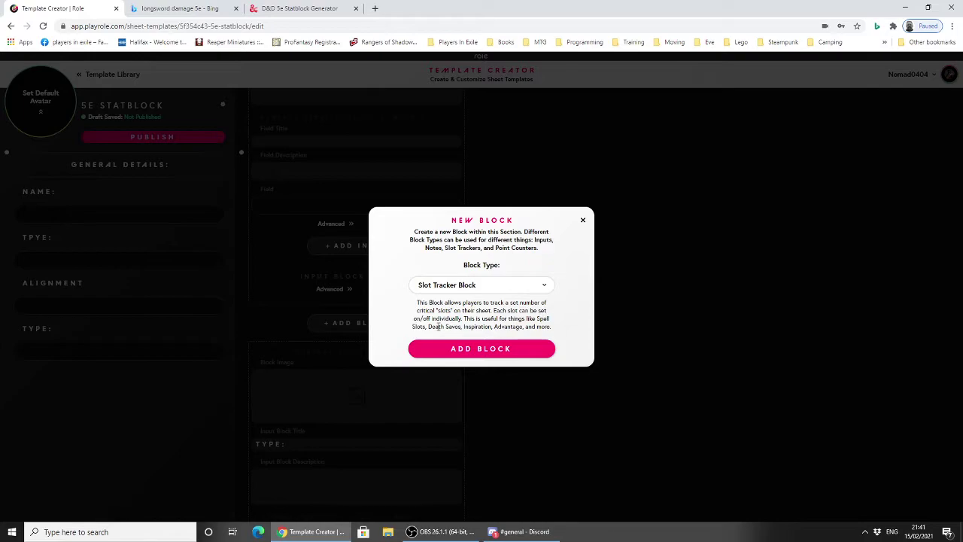
click(483, 286)
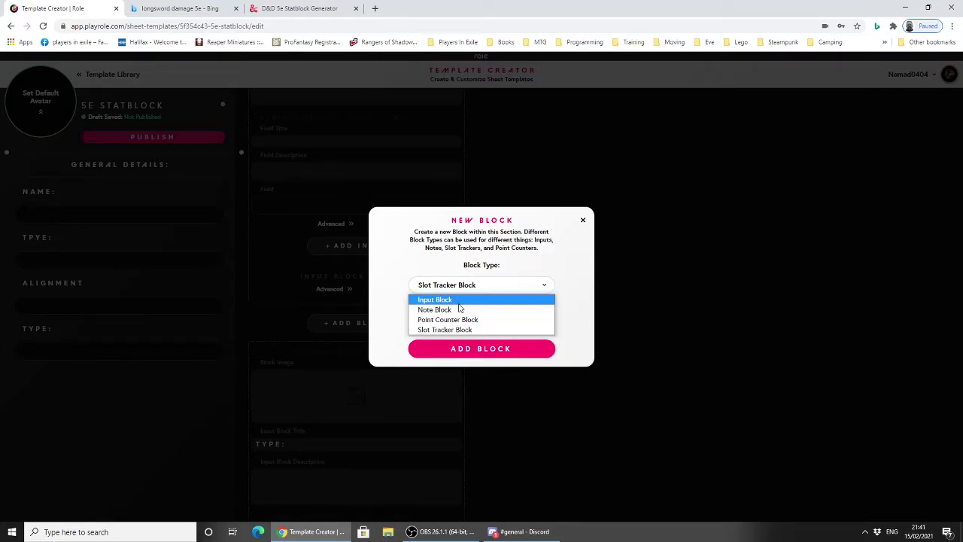
click(457, 303)
click(458, 297)
click(461, 326)
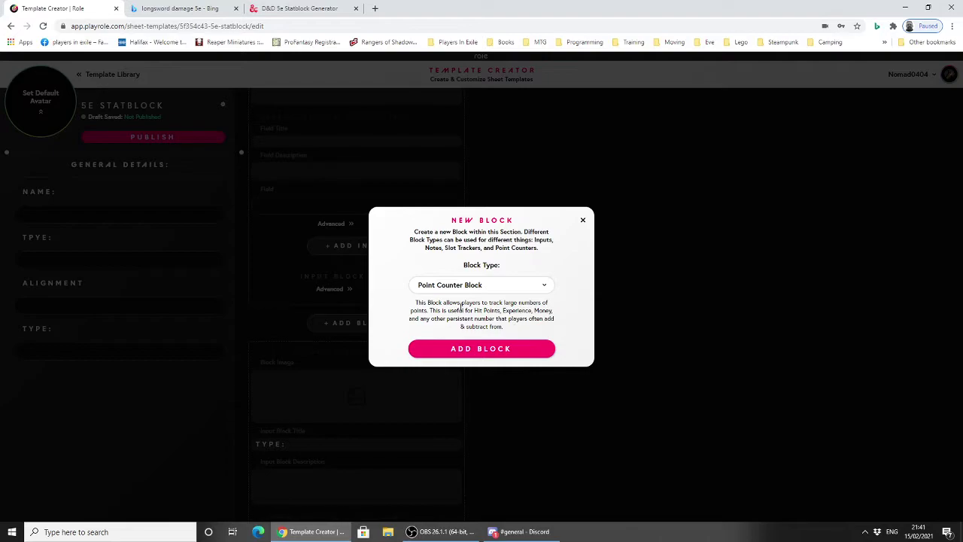
click(472, 287)
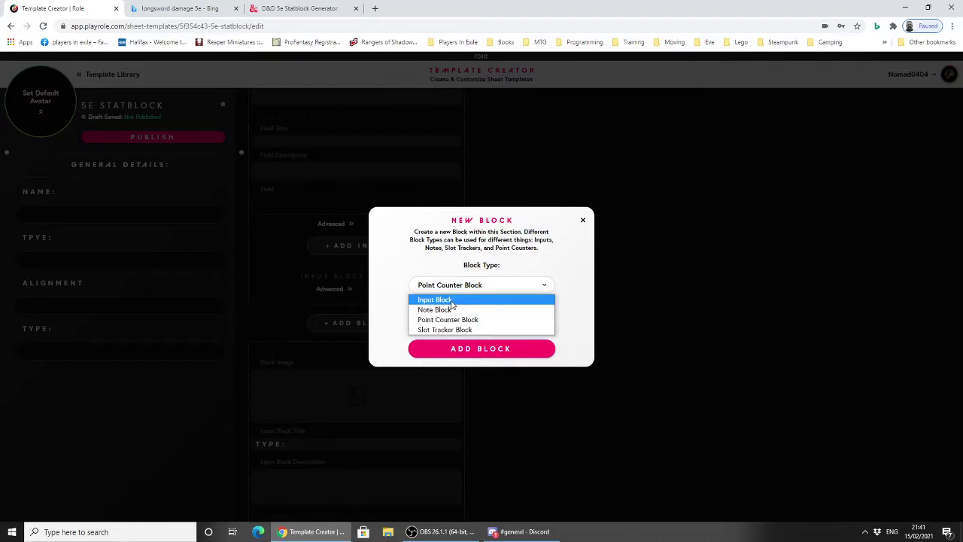
click(451, 302)
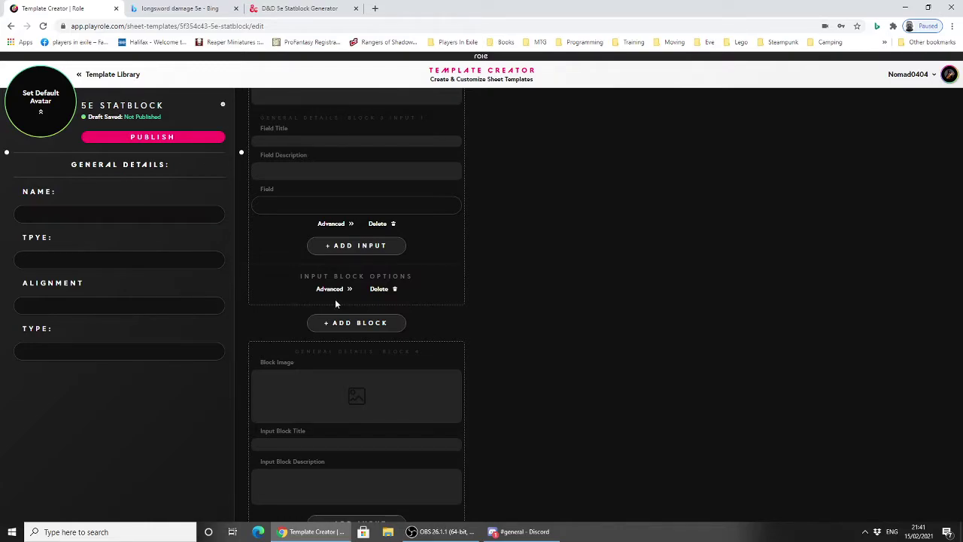
Step: Title the new fourth block in General Details "ARMOUR CLASS:"
scroll(337, 304, down, 1)
scroll(351, 297, down, 4)
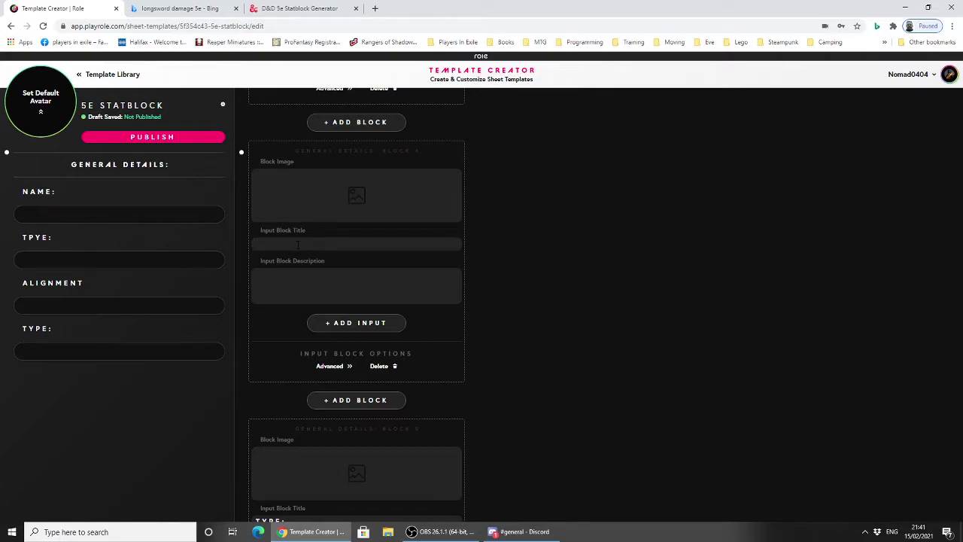
text(ARMOUR CLASS:)
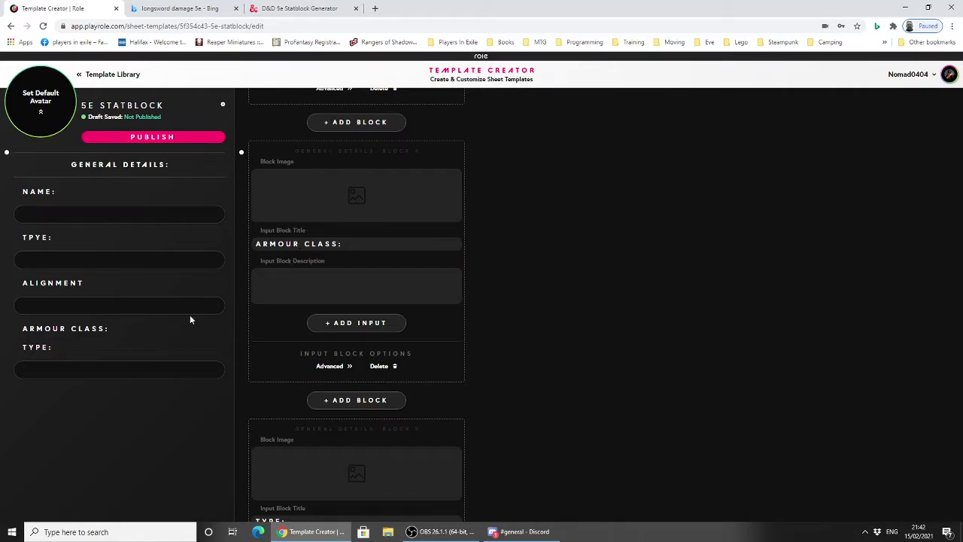
Step: Review the Dice Pool and Buff input types, and add a Reference Stat Input to the "ARMOUR CLASS:" block
click(351, 329)
click(450, 295)
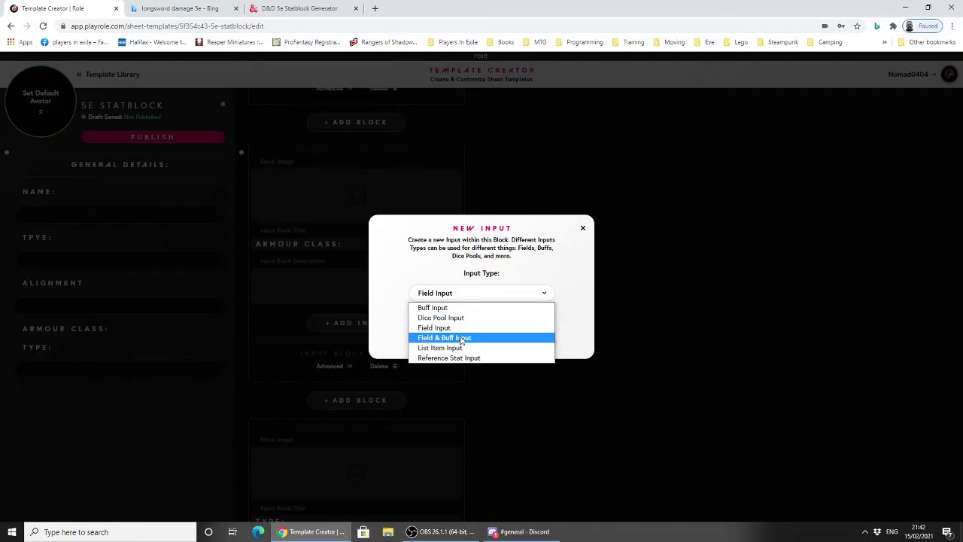
click(489, 317)
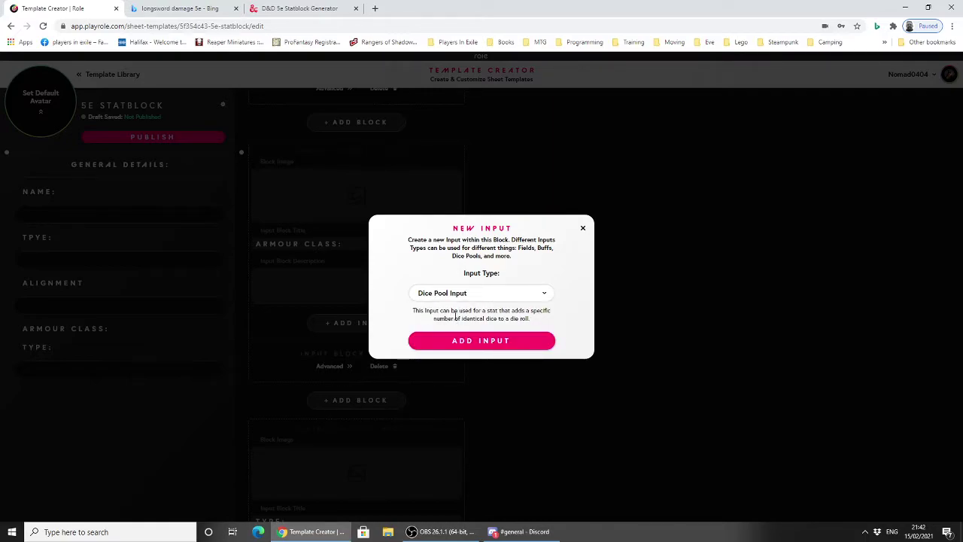
click(466, 297)
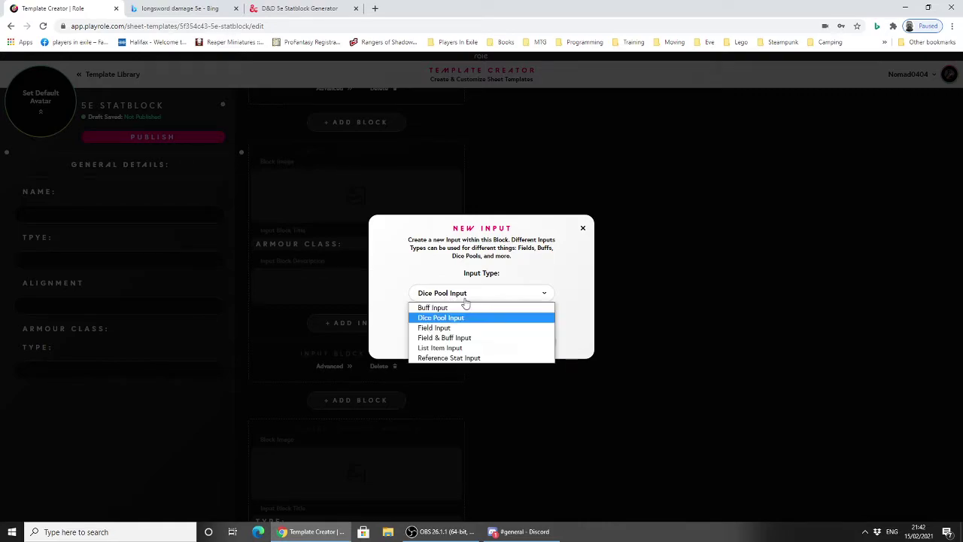
click(440, 306)
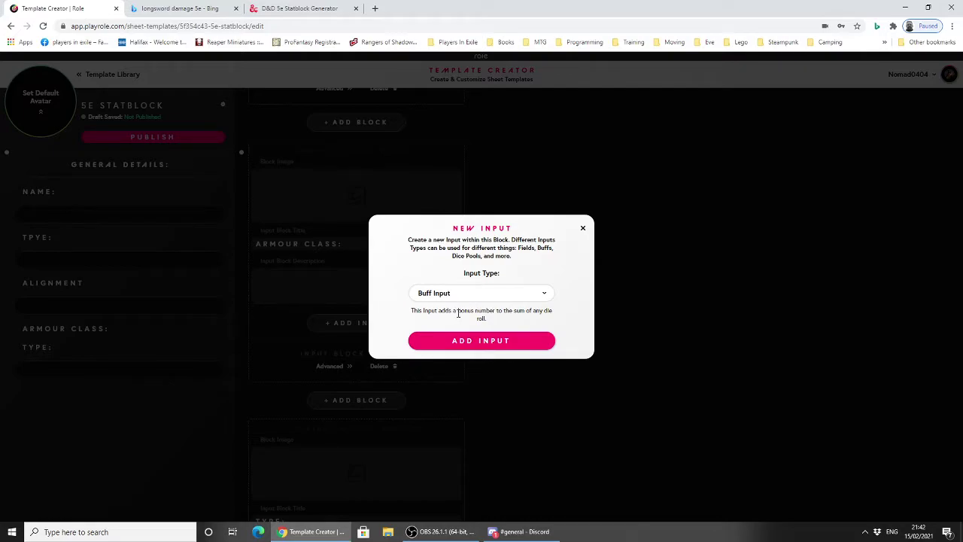
click(458, 296)
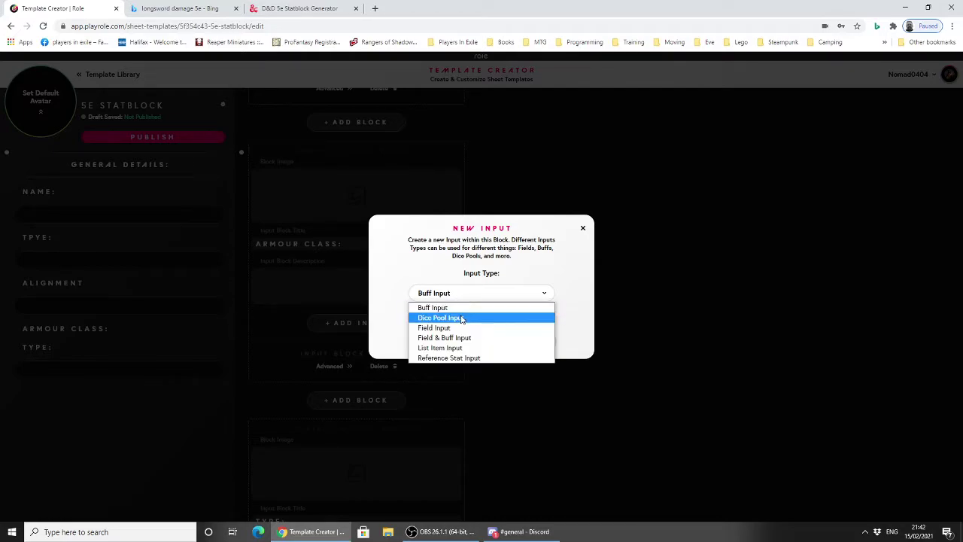
click(473, 359)
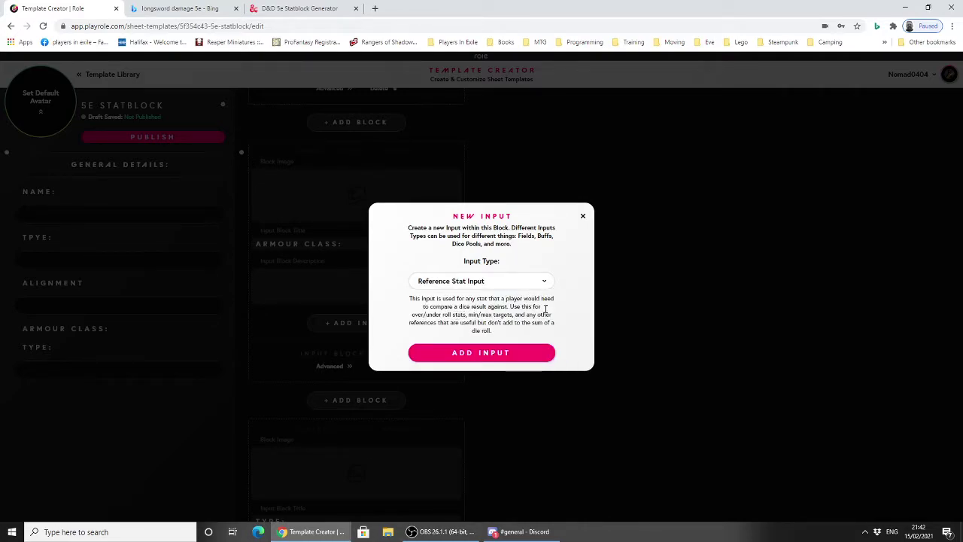
click(487, 352)
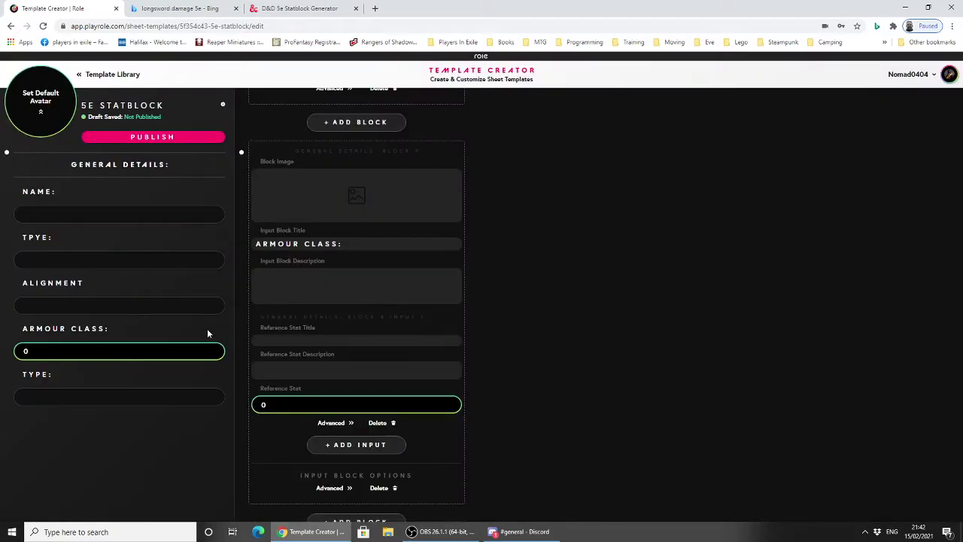
click(27, 353)
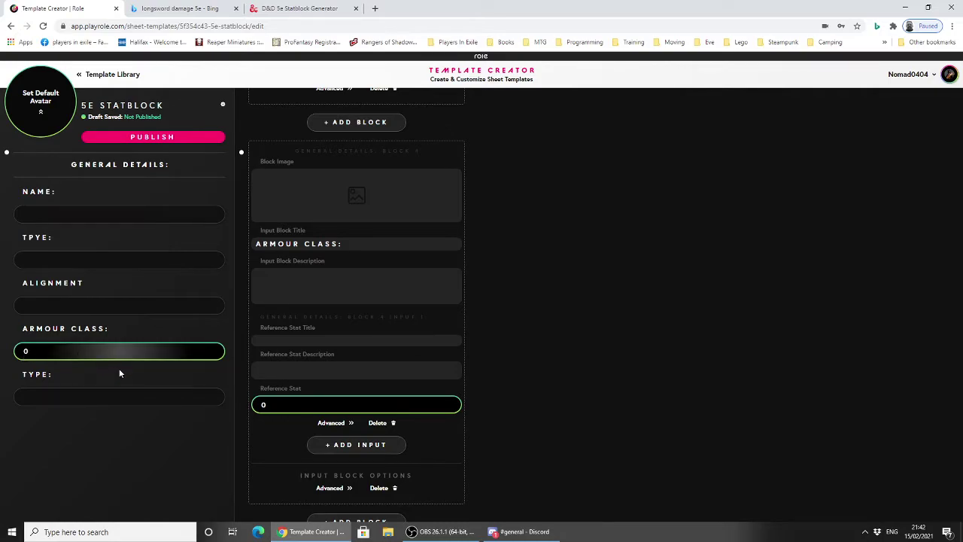
Step: Consult the Werewolf statblock in the D&D 5e Statblock Generator and add an Input Block below the "ARMOUR CLASS:" block
scroll(313, 409, down, 2)
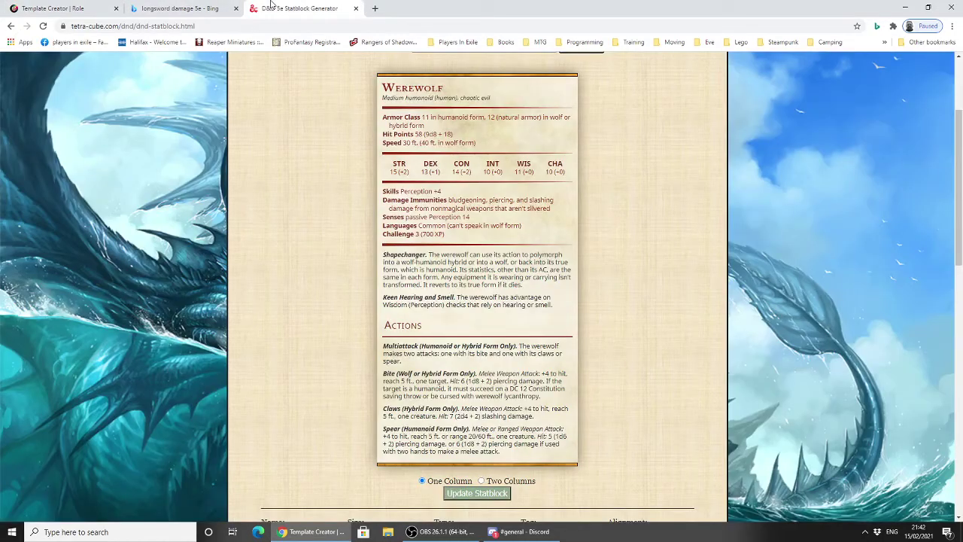
click(271, 5)
click(60, 8)
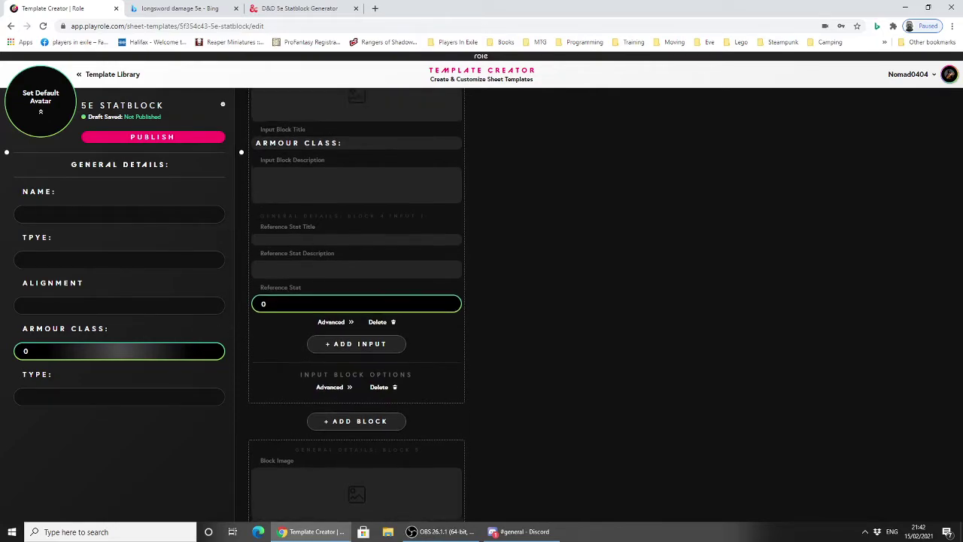
scroll(322, 323, down, 2)
click(338, 221)
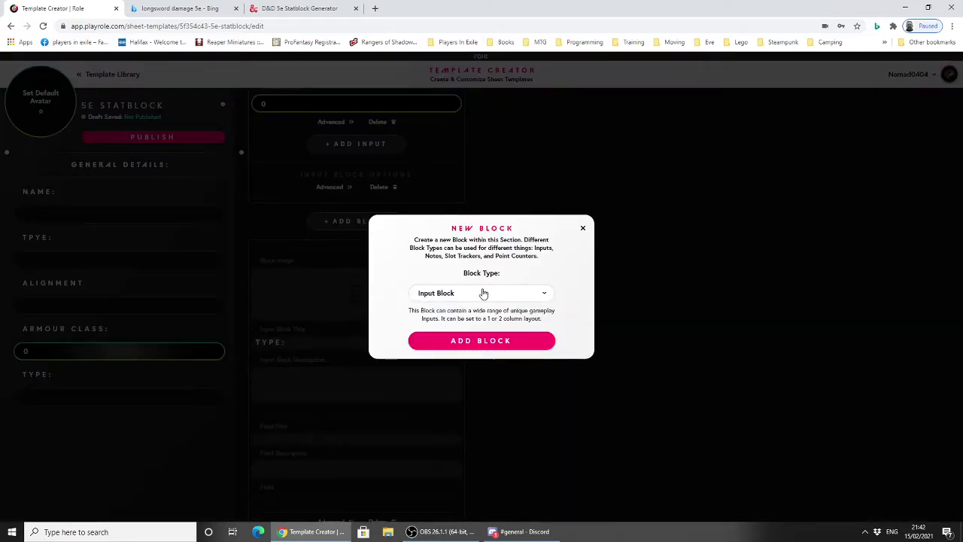
click(476, 342)
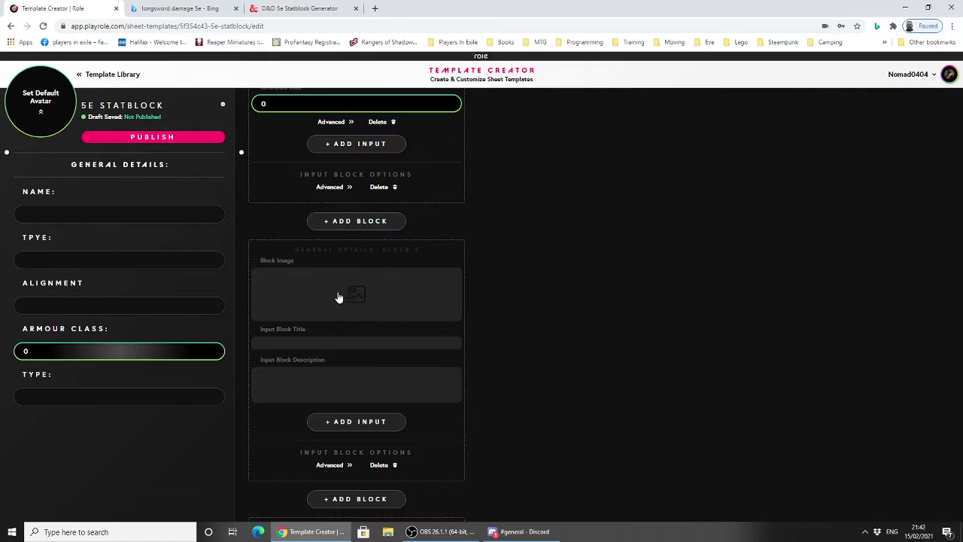
Step: Title the new fifth block "DAMAGE IMMUNITIES:" and add a Field Input to it
text(DAMAG)
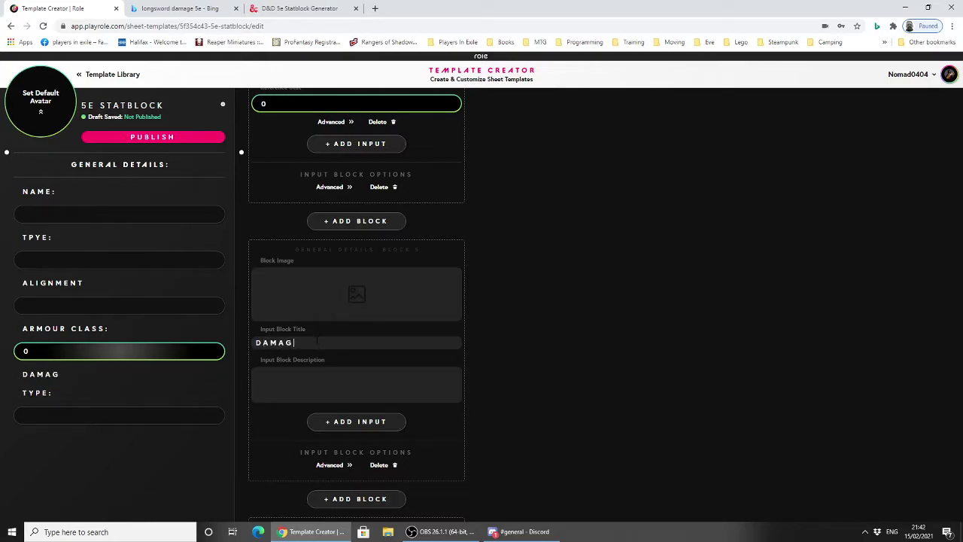
text(E IMMUNITIES:)
click(331, 422)
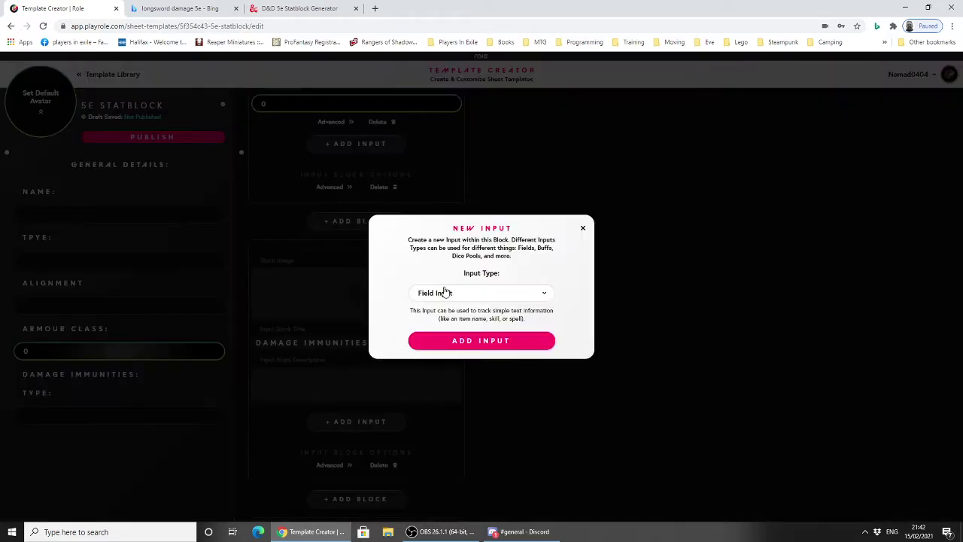
click(452, 343)
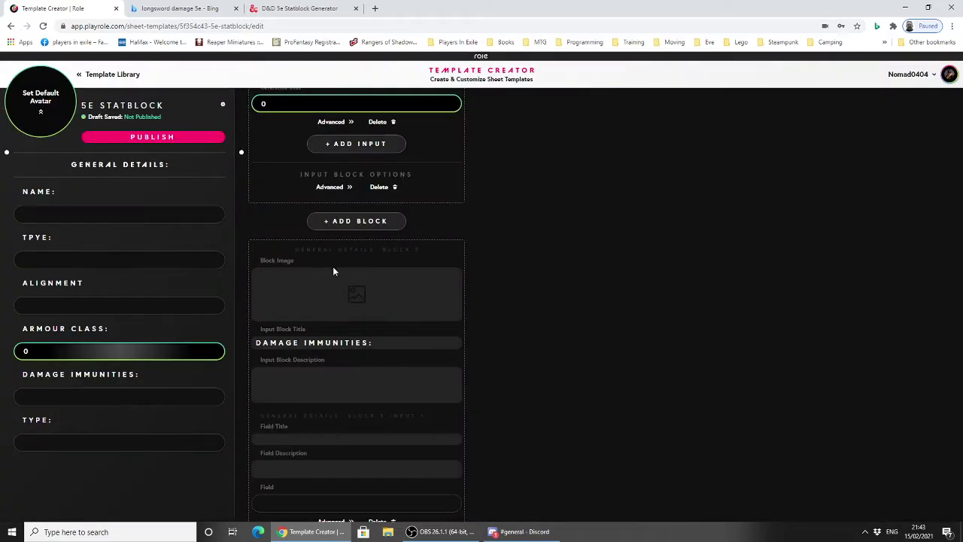
Step: Add another Input Block directly below the "DAMAGE IMMUNITIES:" block
scroll(334, 273, down, 1)
scroll(336, 316, down, 2)
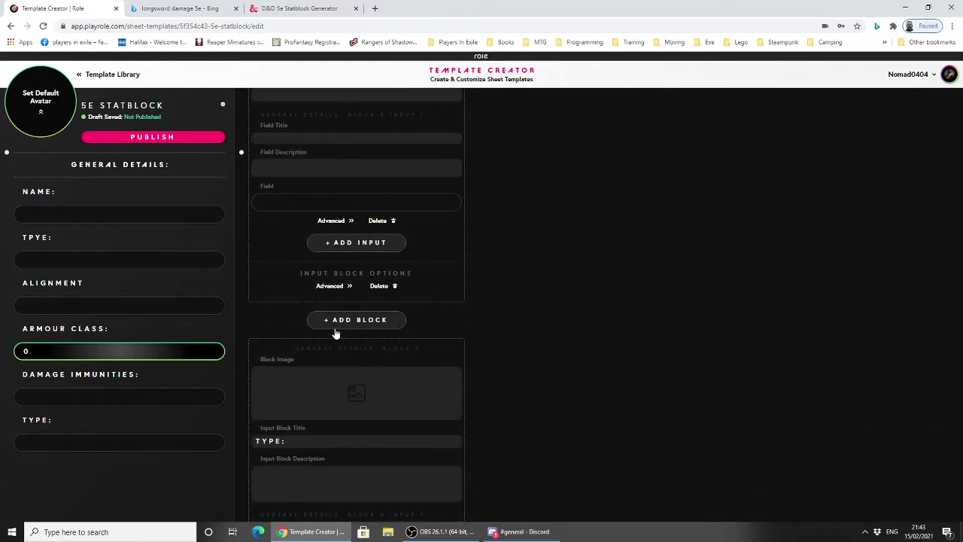
click(338, 321)
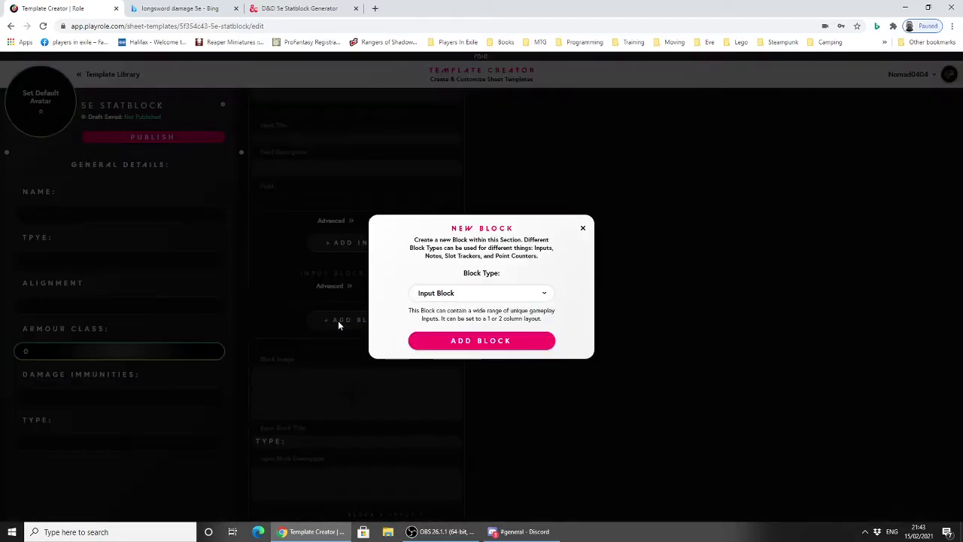
click(463, 343)
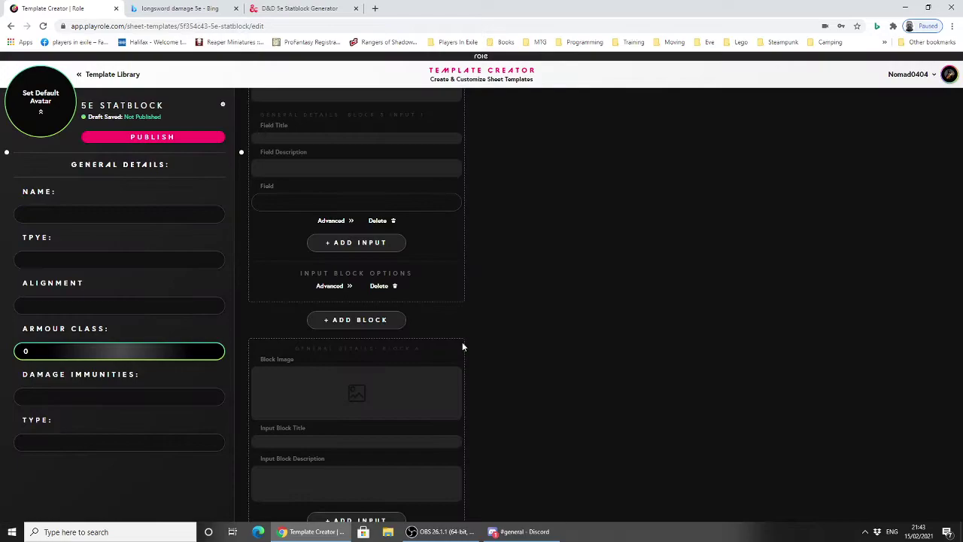
Step: Examine the Werewolf statblock in the D&D 5e Statblock Generator for the next detail, and return to the untitled sixth block
scroll(387, 293, down, 2)
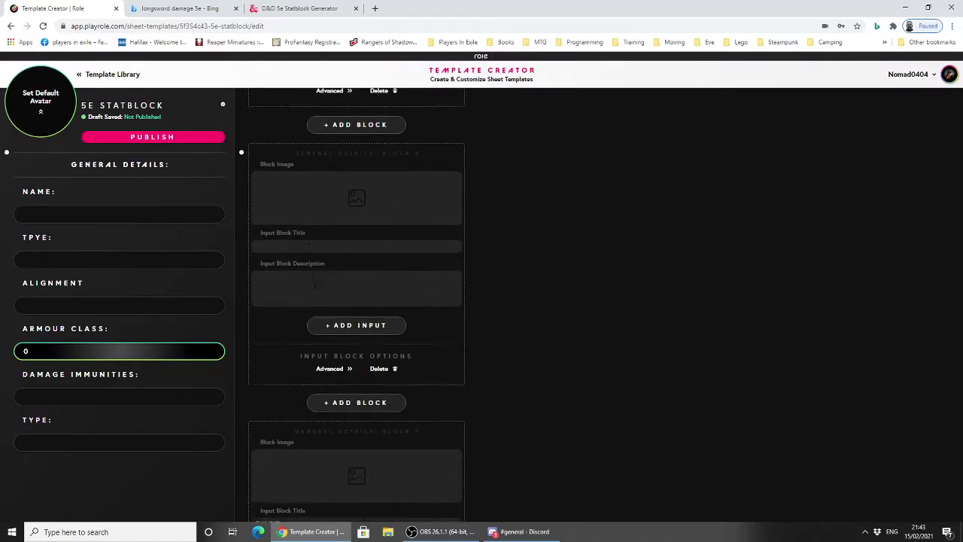
scroll(336, 248, down, 3)
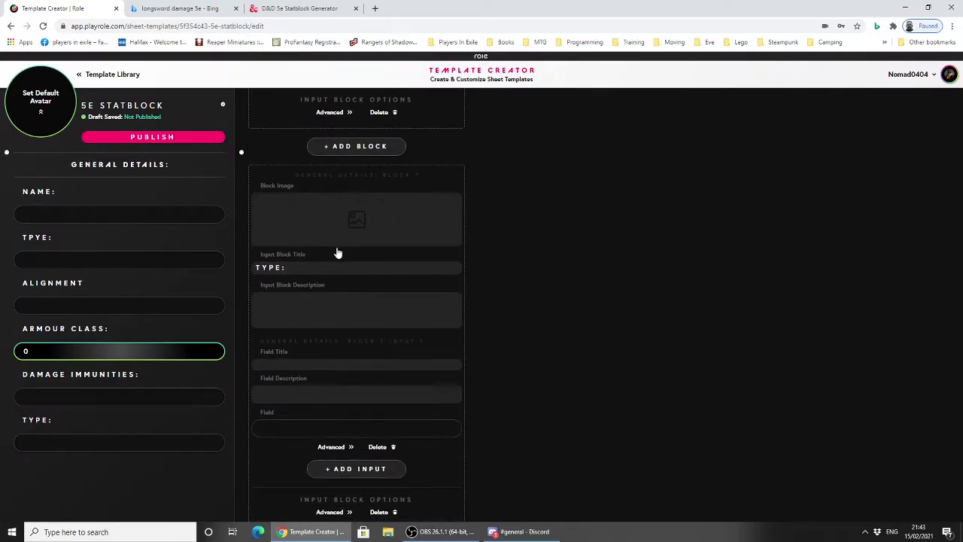
scroll(343, 252, up, 3)
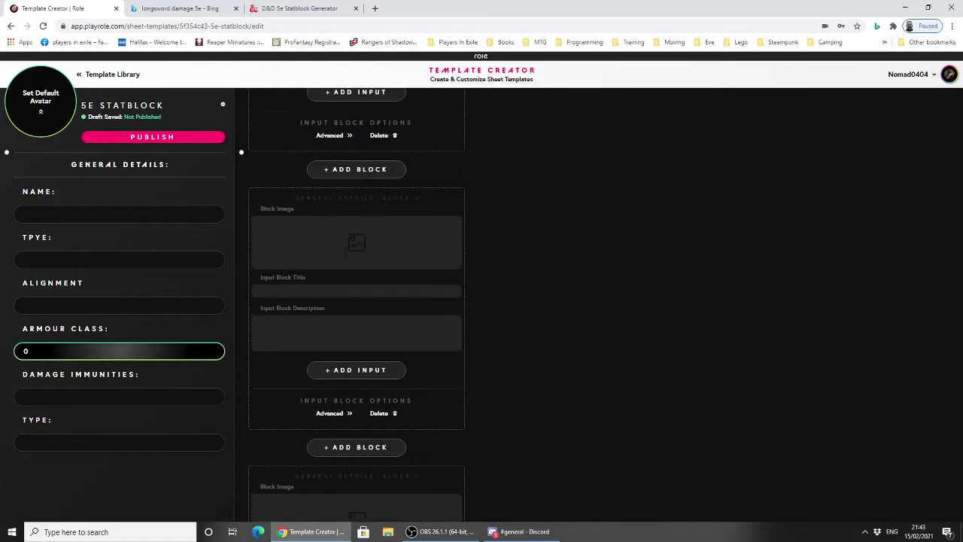
click(299, 8)
click(180, 9)
click(299, 9)
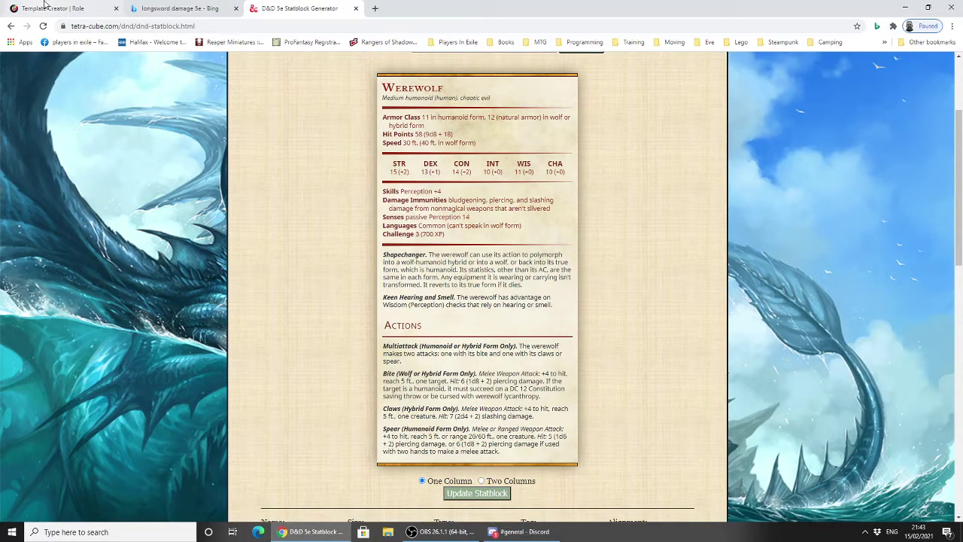
click(45, 8)
scroll(336, 309, down, 1)
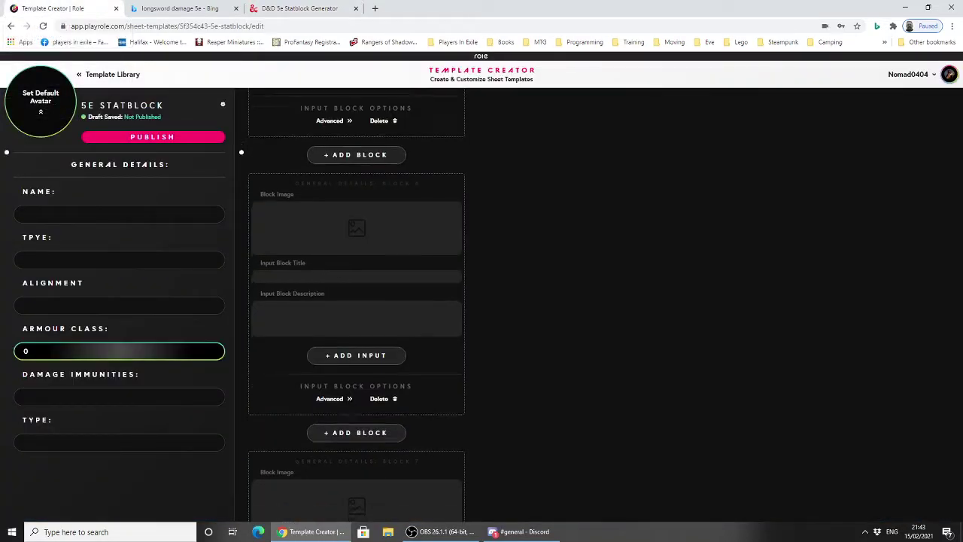
Step: Title the sixth block "SENSES" and add a Field Input to it
click(329, 241)
text(SENSES)
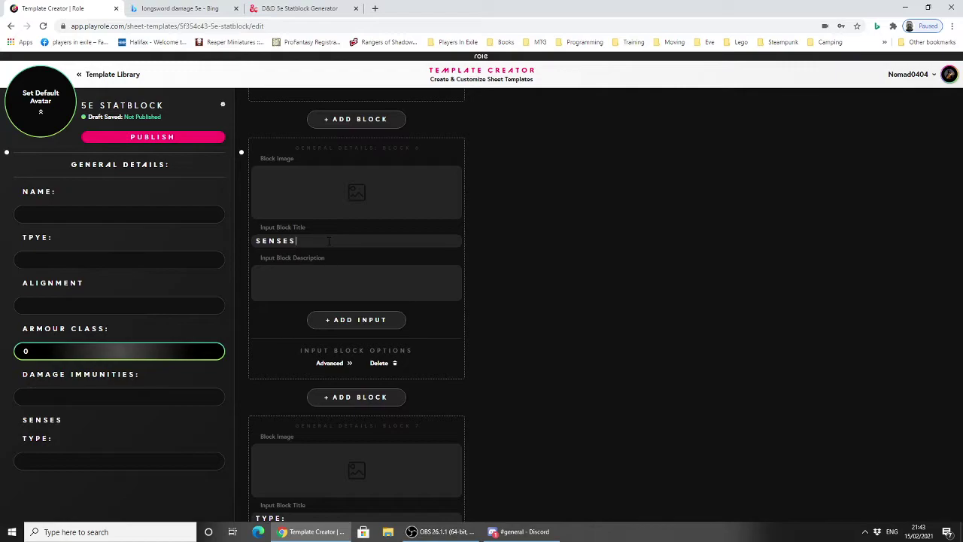
click(358, 319)
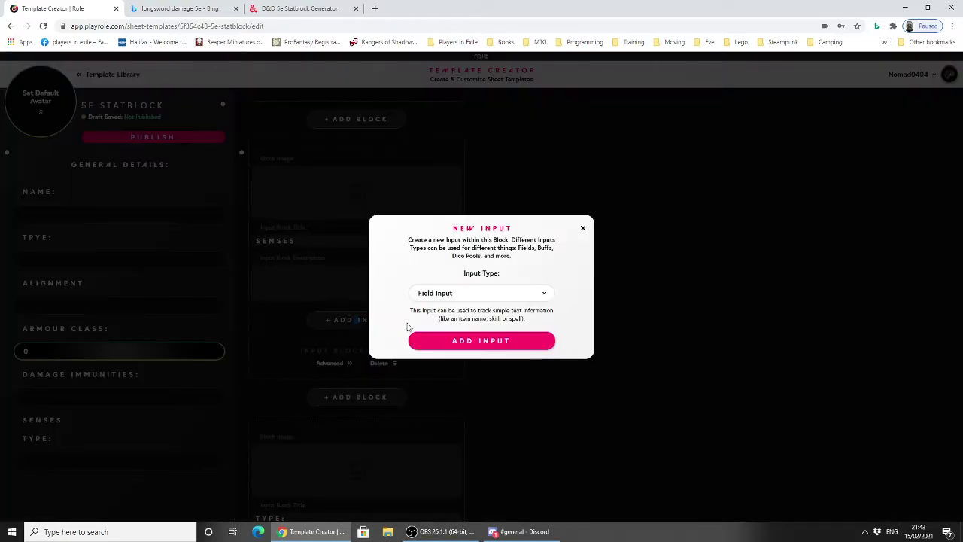
click(446, 343)
Step: Add an Input Block below the "SENSES" block, consulting the Werewolf statblock in the D&D 5e Statblock Generator for the next detail
scroll(348, 406, down, 2)
click(348, 418)
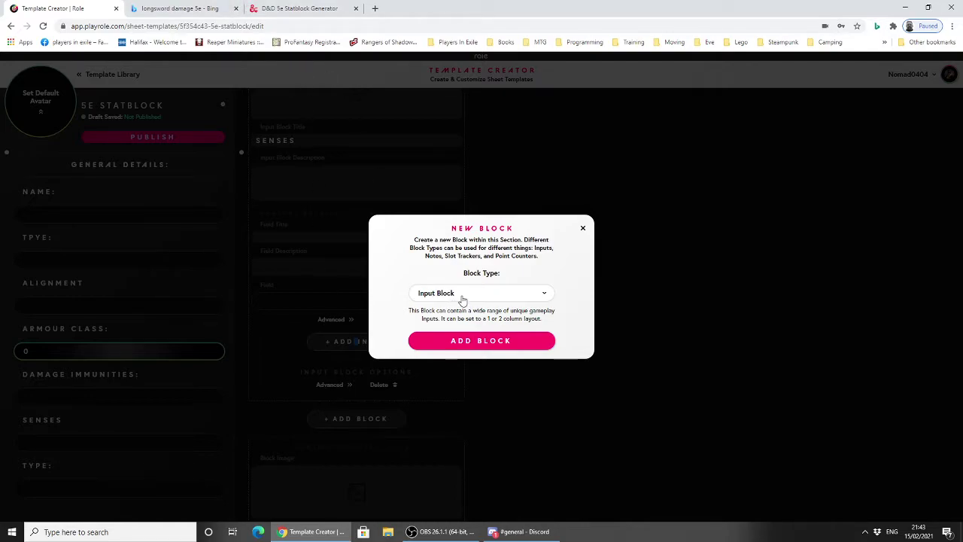
click(301, 9)
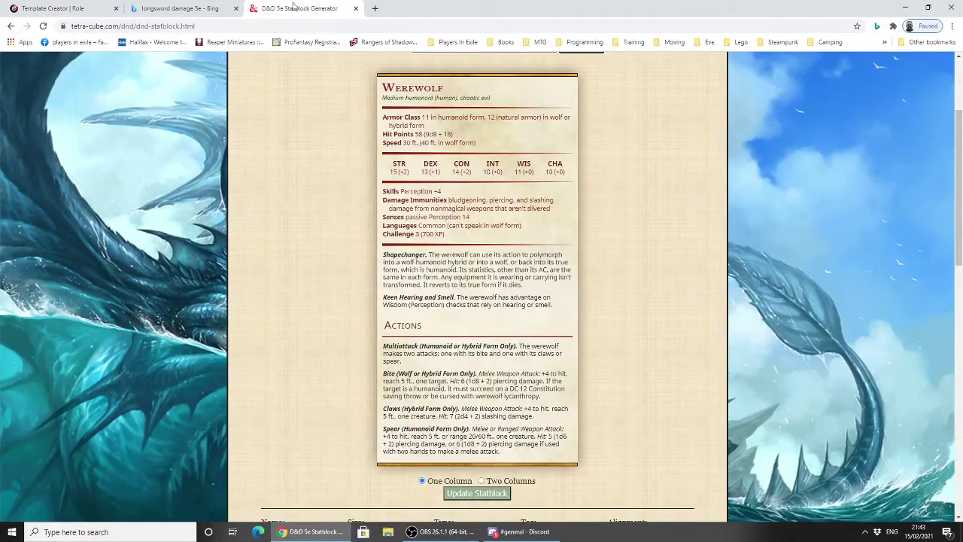
click(14, 7)
click(457, 341)
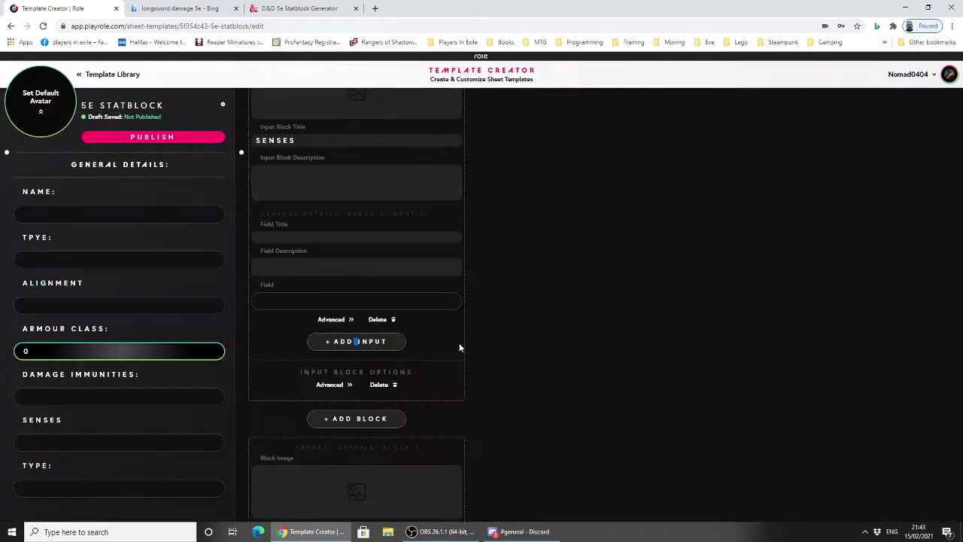
Step: Title the new seventh block "LANGUAGES" and give it a Field Input
scroll(358, 346, down, 3)
text(LANGUAGES)
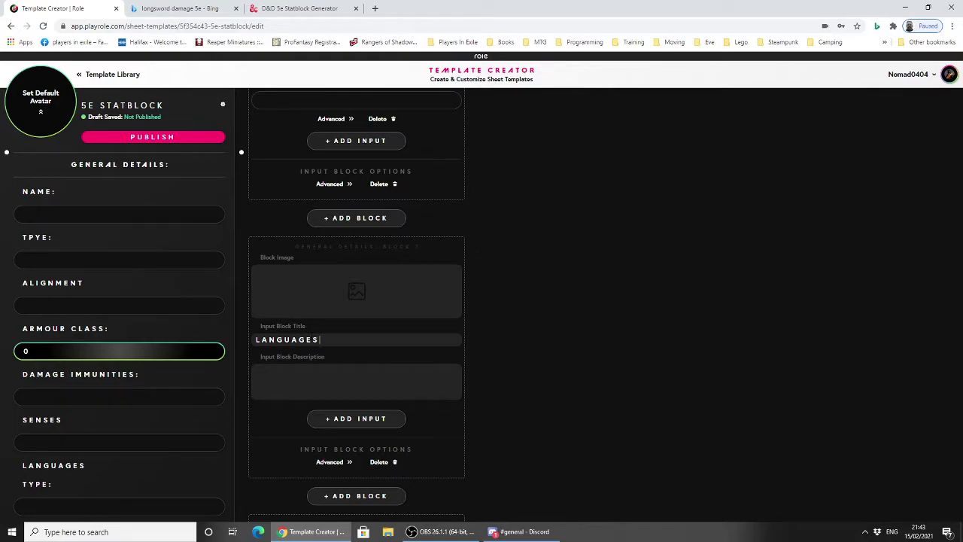
click(347, 420)
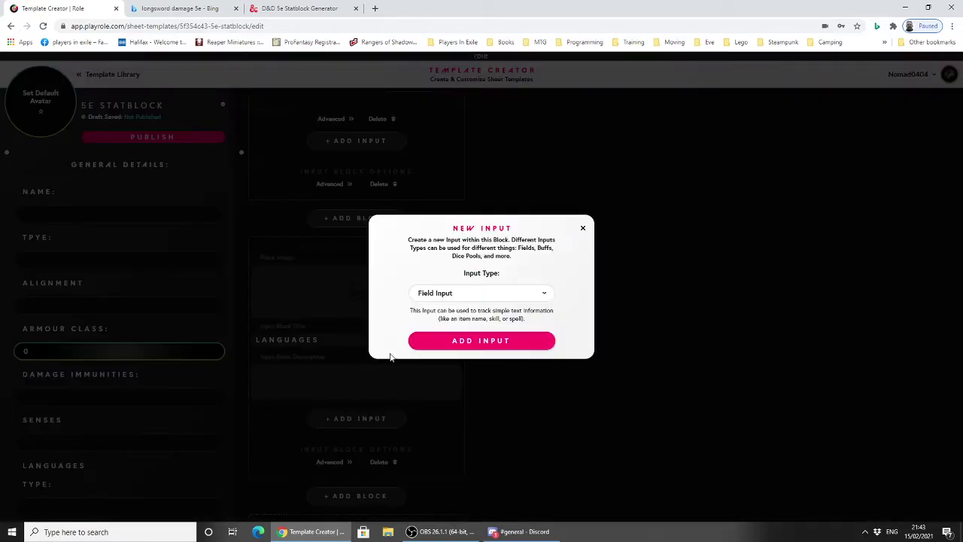
click(450, 342)
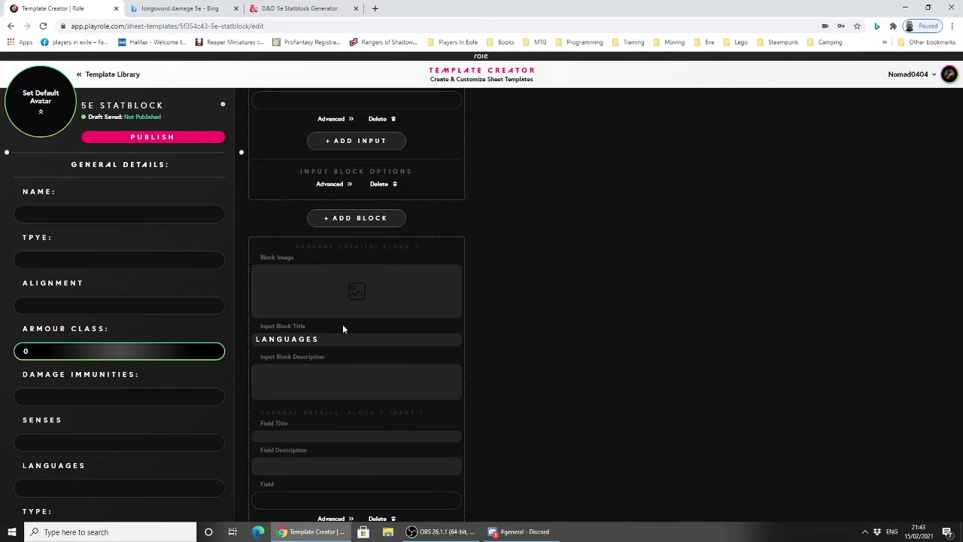
Step: Add another Input Block directly below the "LANGUAGES" block
scroll(347, 407, down, 3)
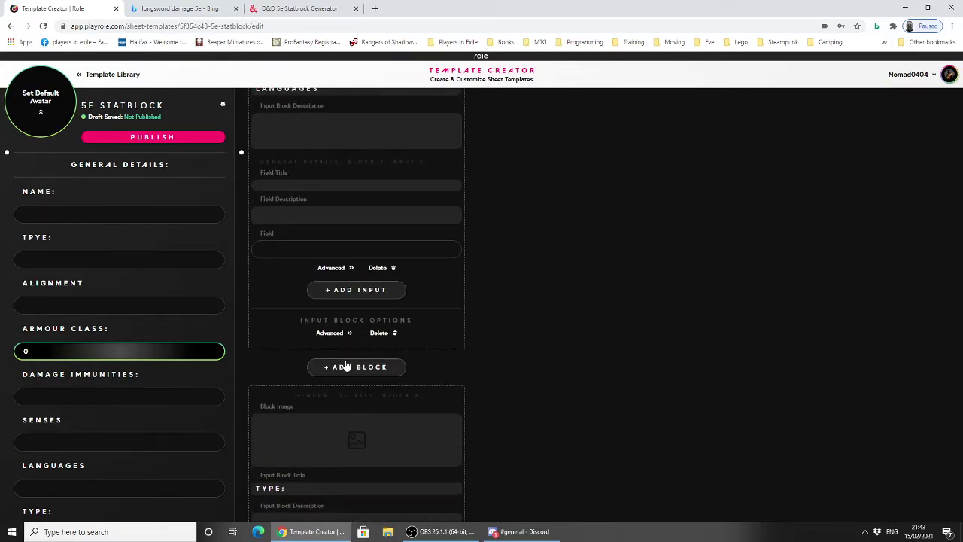
click(335, 368)
click(452, 293)
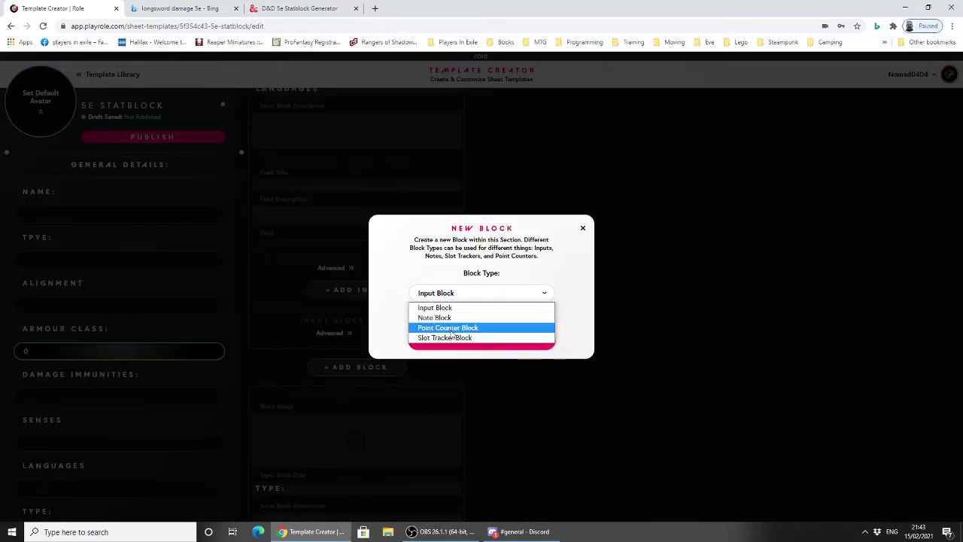
click(451, 297)
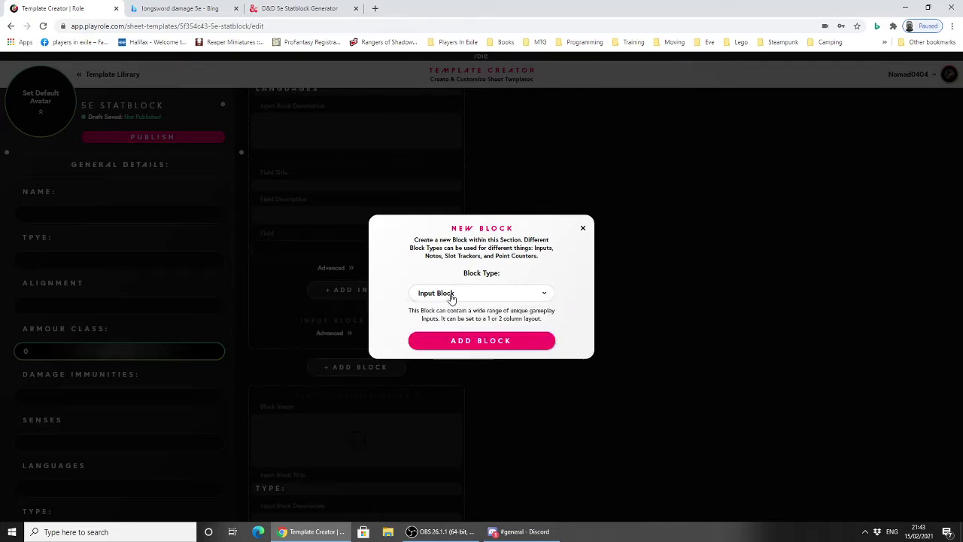
click(458, 340)
Step: Title the new eighth block "CHALLENGE RATING" and add a Field Input to it
scroll(333, 439, down, 2)
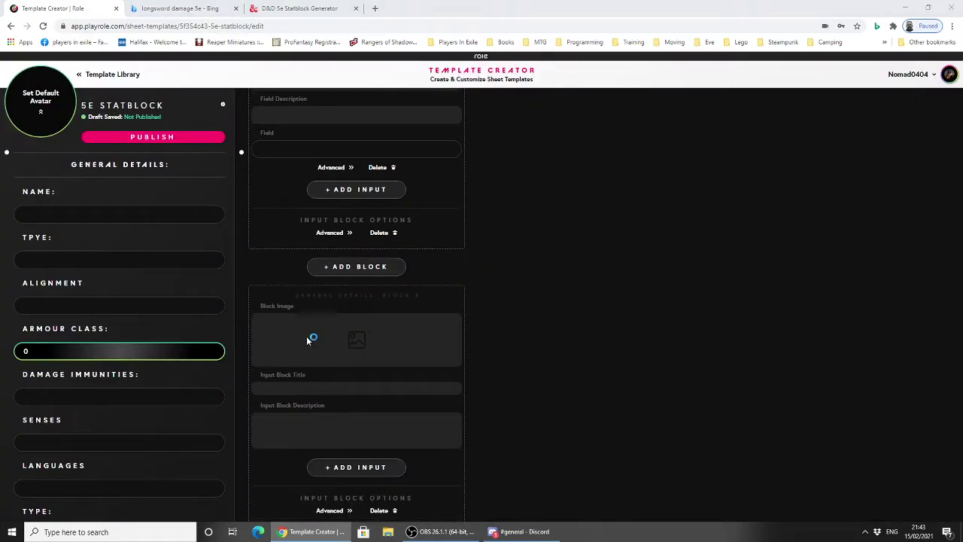
click(312, 336)
click(445, 275)
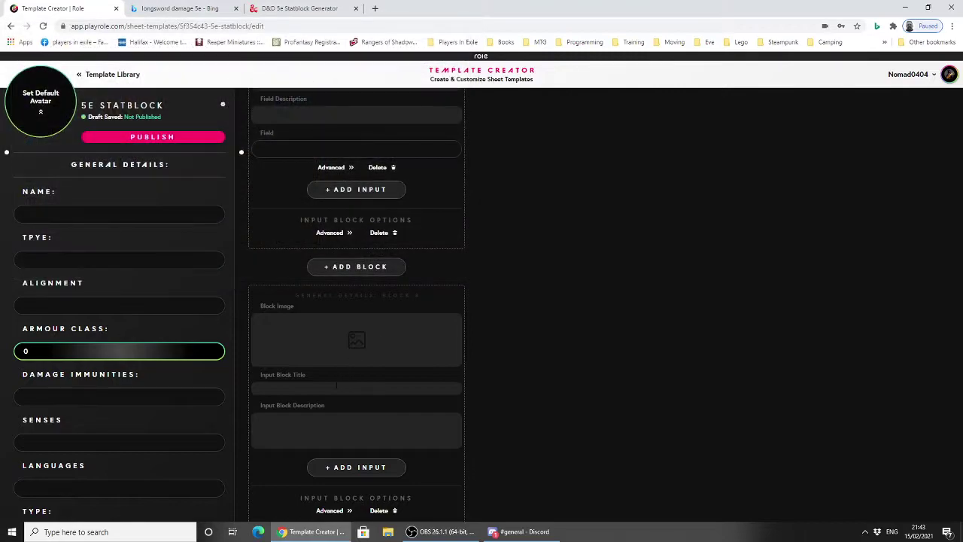
text(CHALLENGE RATING)
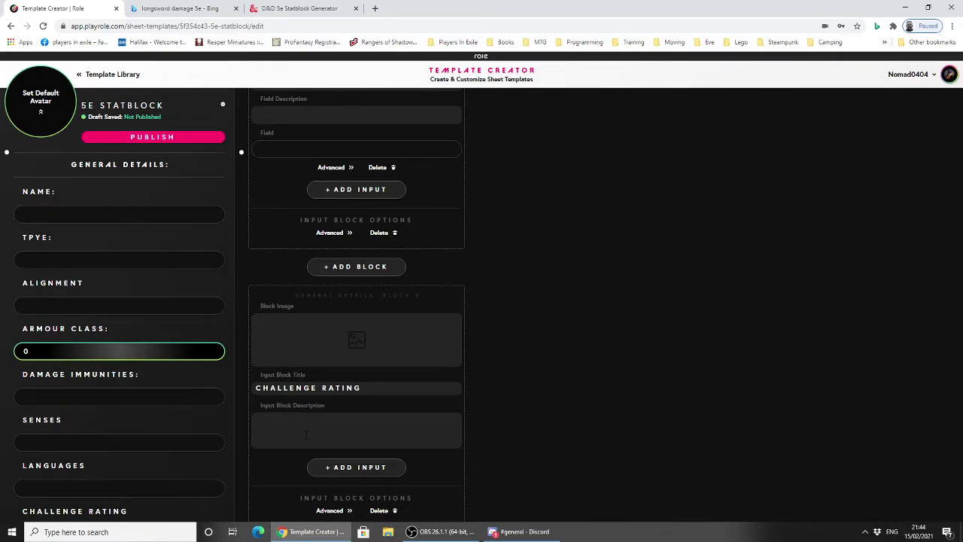
scroll(309, 434, down, 2)
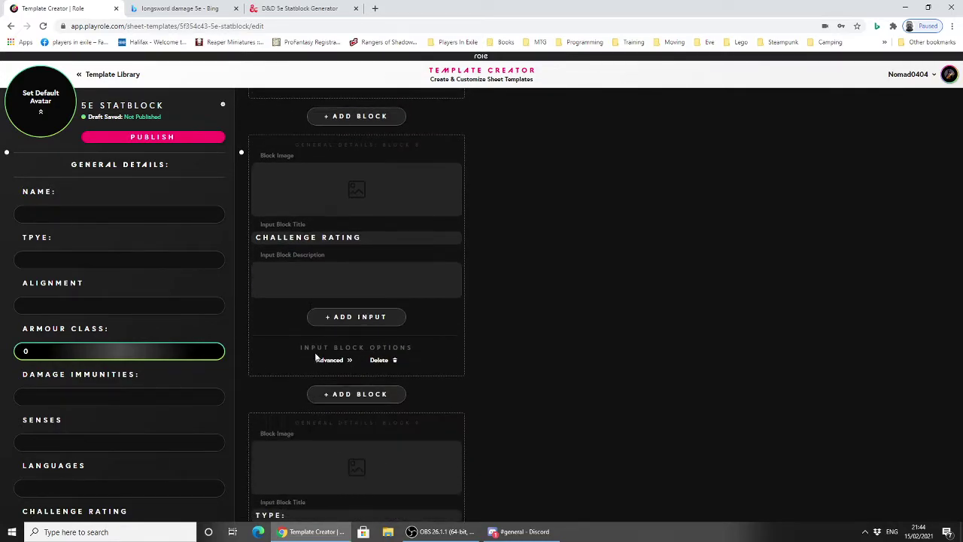
click(338, 317)
click(462, 344)
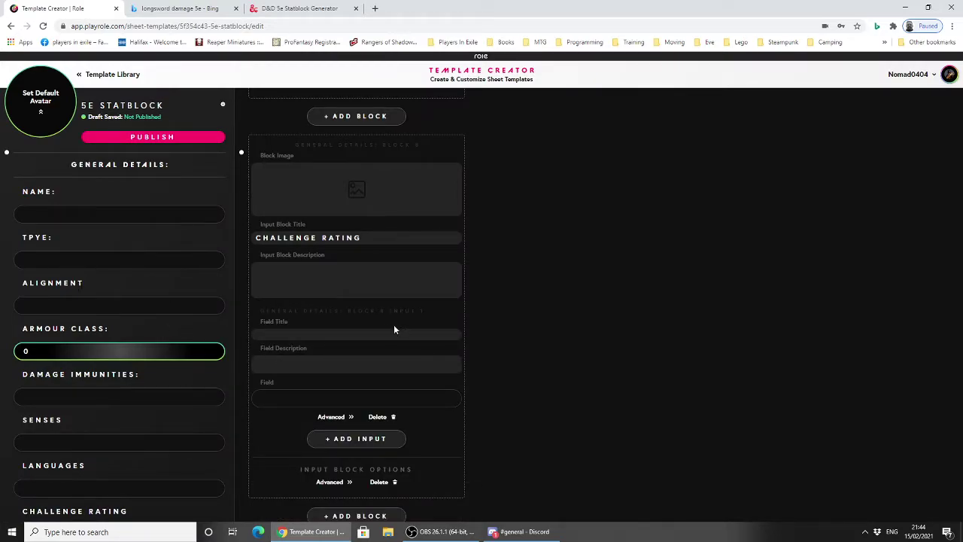
Step: Append a colon to the "SENSES" and "ALIGNMENT" block titles to match the other titles
scroll(393, 329, up, 10)
scroll(361, 322, up, 5)
scroll(361, 322, down, 3)
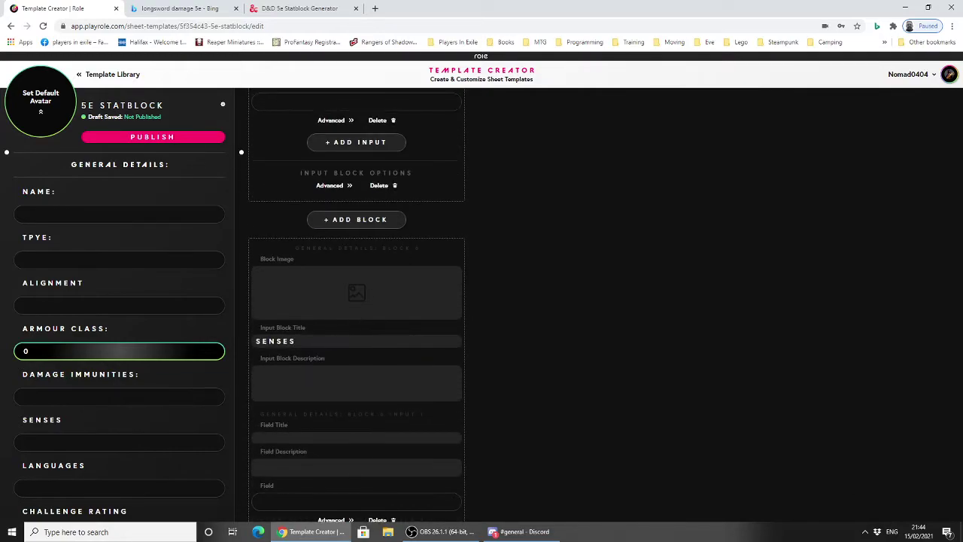
scroll(332, 326, up, 9)
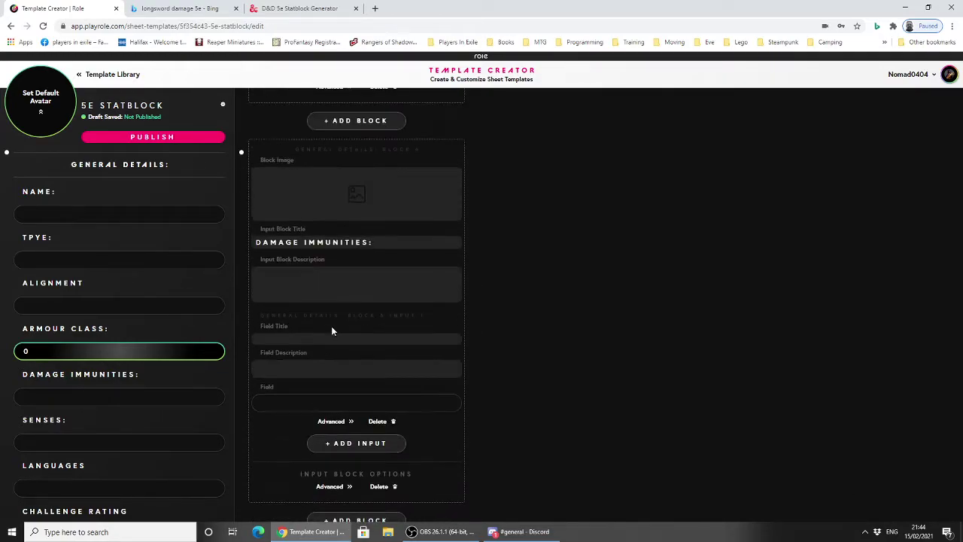
scroll(331, 326, up, 7)
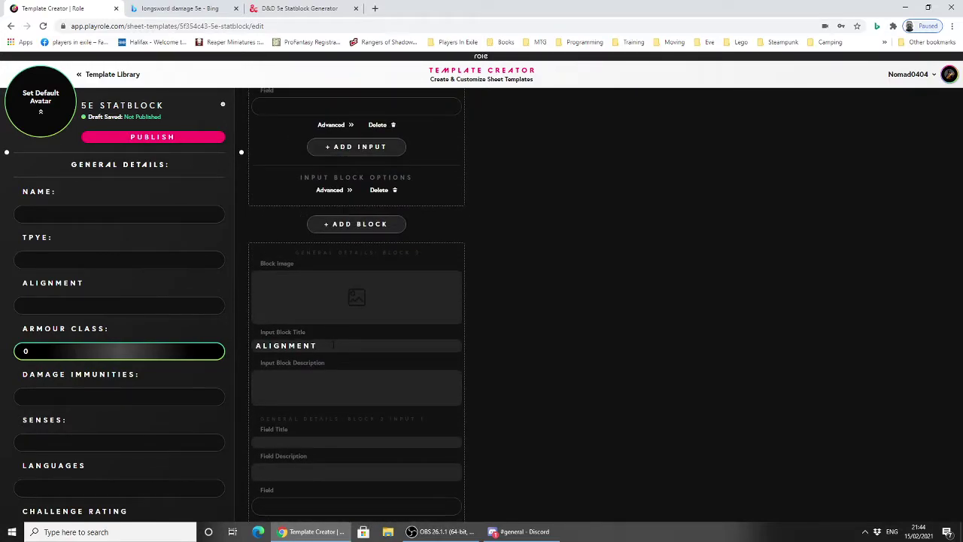
scroll(370, 430, down, 3)
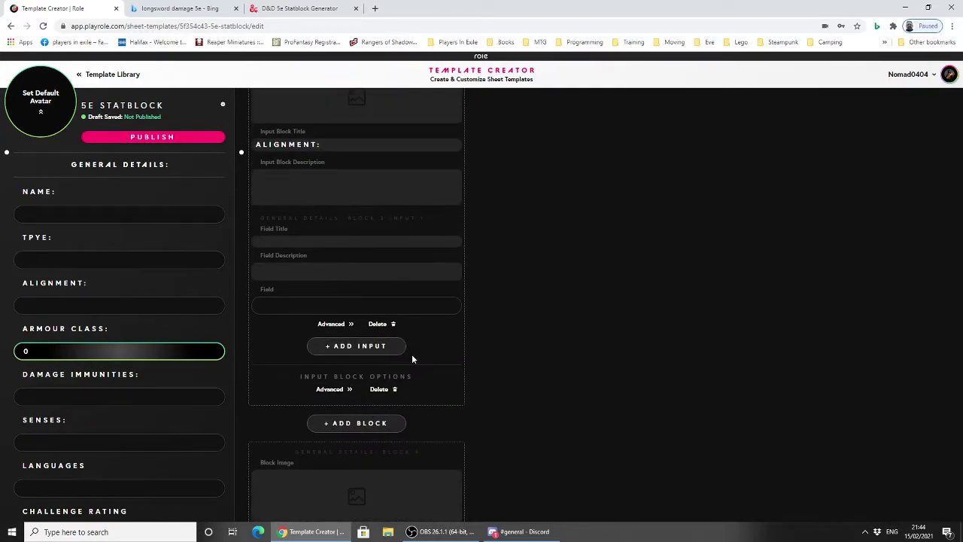
Step: Start choosing a block image for the "NAME:" block and browse the Tokens folder for a suitable picture
scroll(418, 401, up, 13)
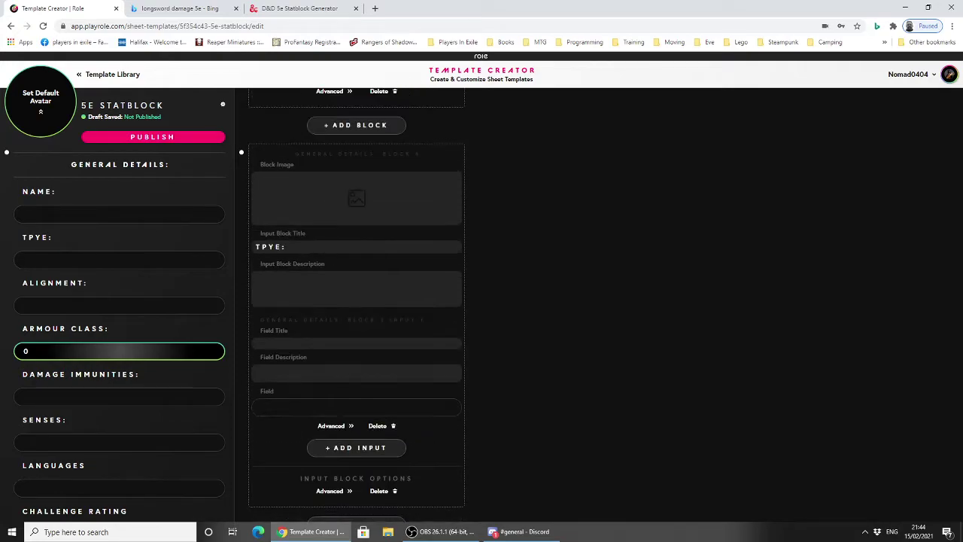
scroll(319, 348, down, 20)
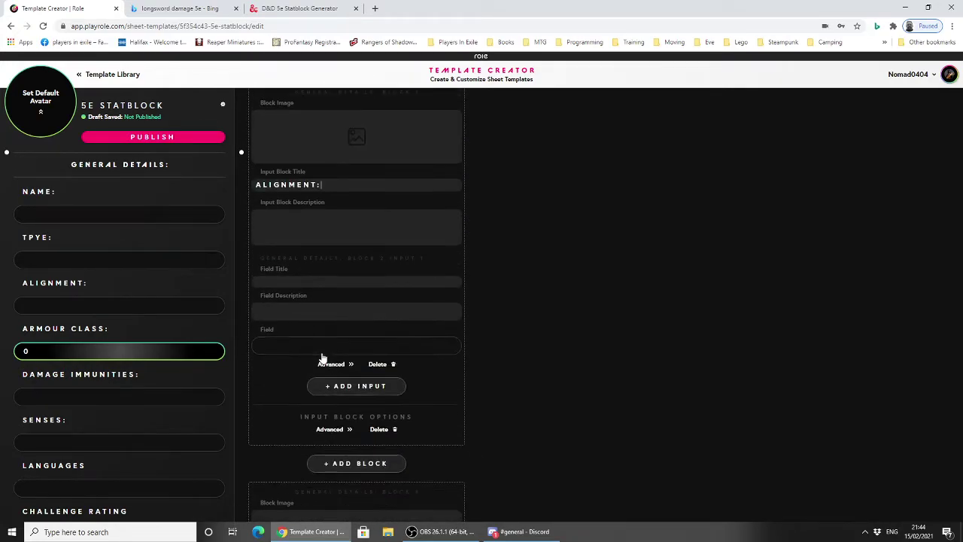
scroll(324, 360, down, 15)
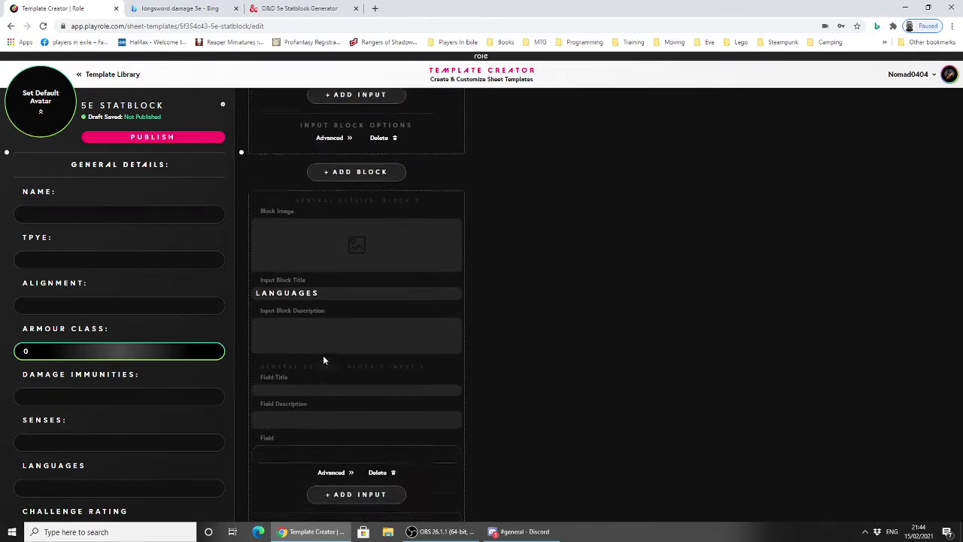
scroll(321, 355, up, 20)
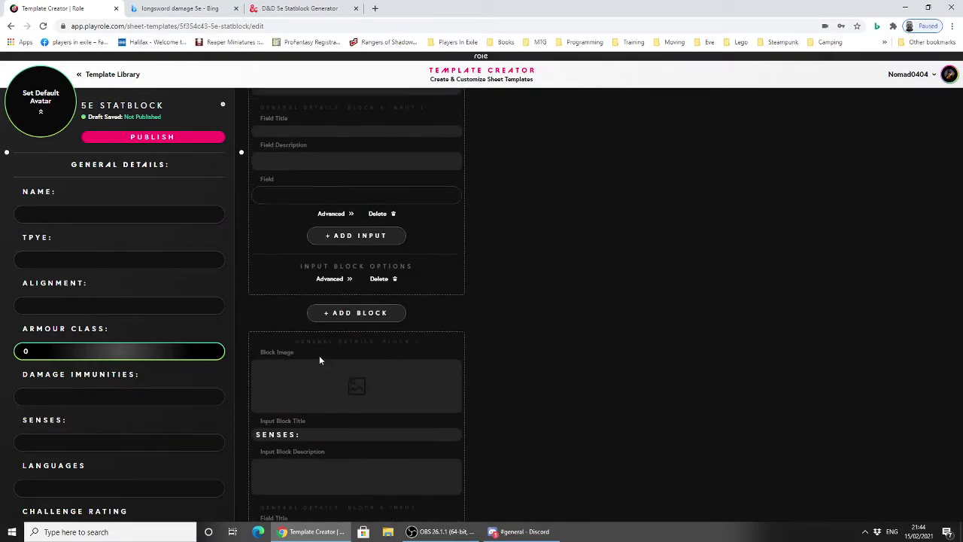
scroll(309, 316, up, 15)
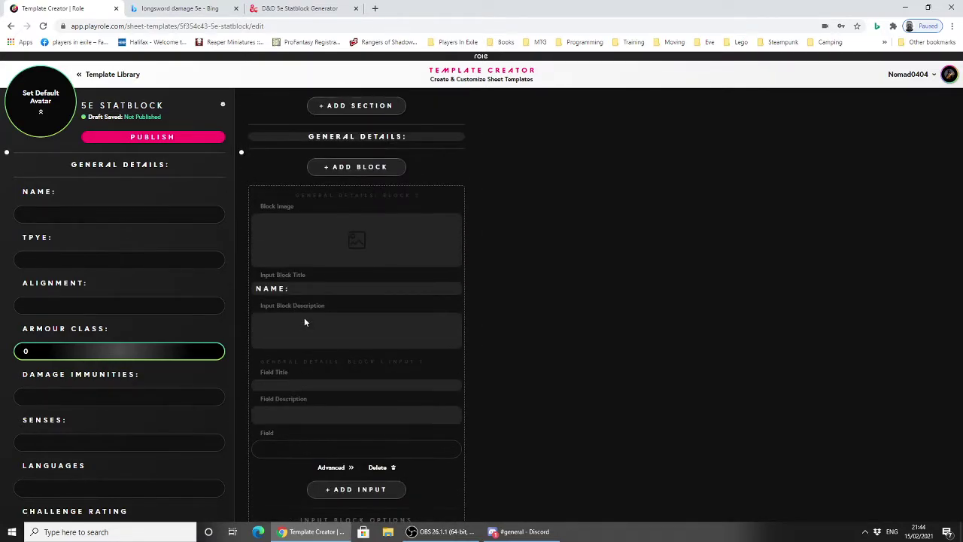
click(366, 239)
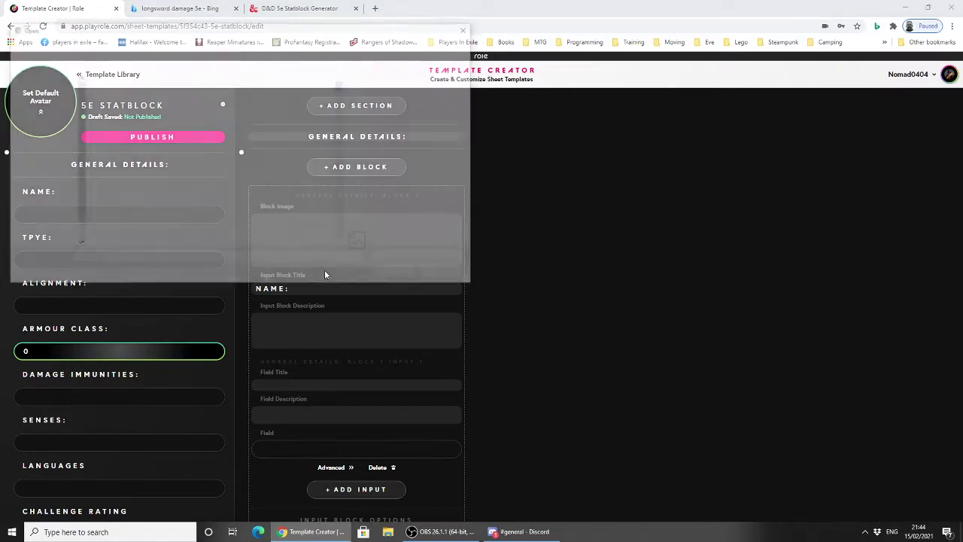
scroll(229, 128, down, 10)
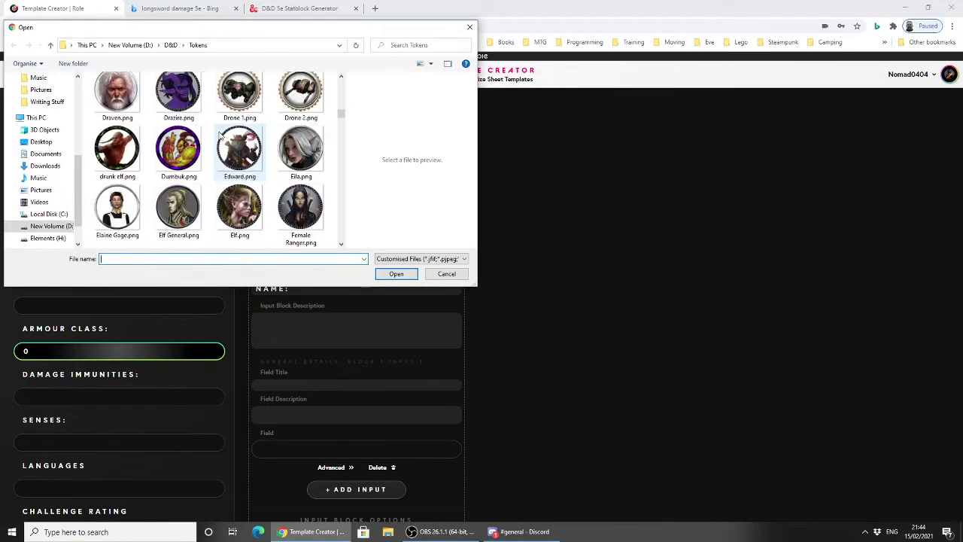
scroll(220, 135, down, 3)
Step: Search the D&D folder for image files matching "icon" and "brew"
click(171, 44)
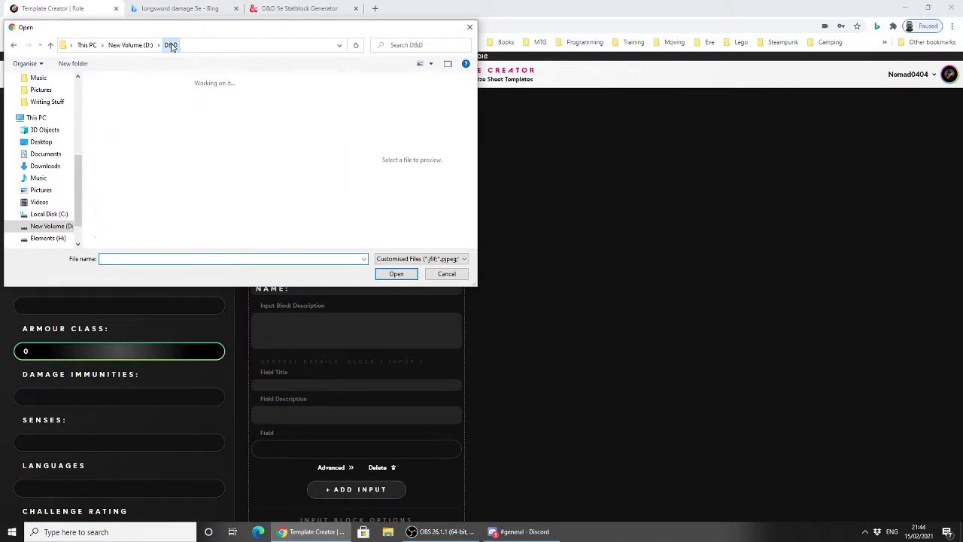
click(399, 45)
text(icon)
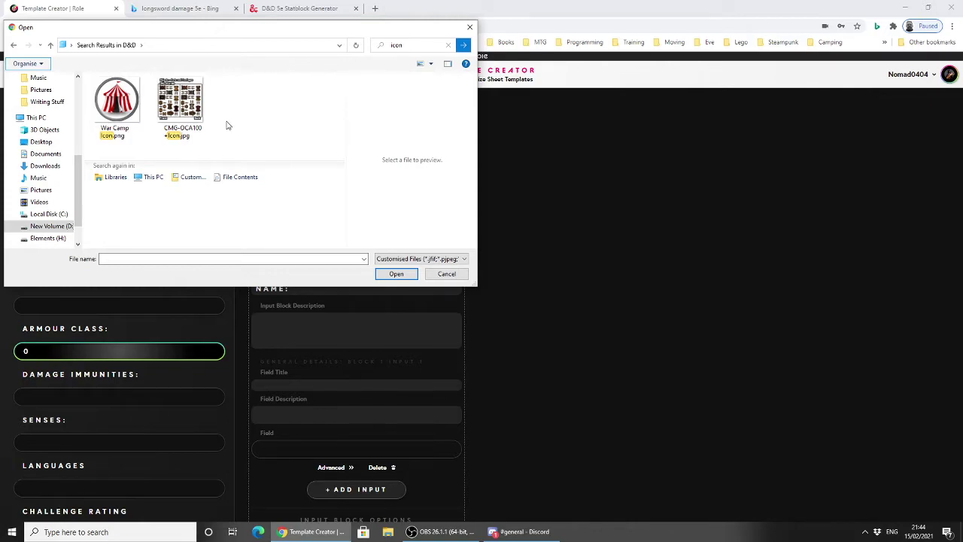
click(182, 47)
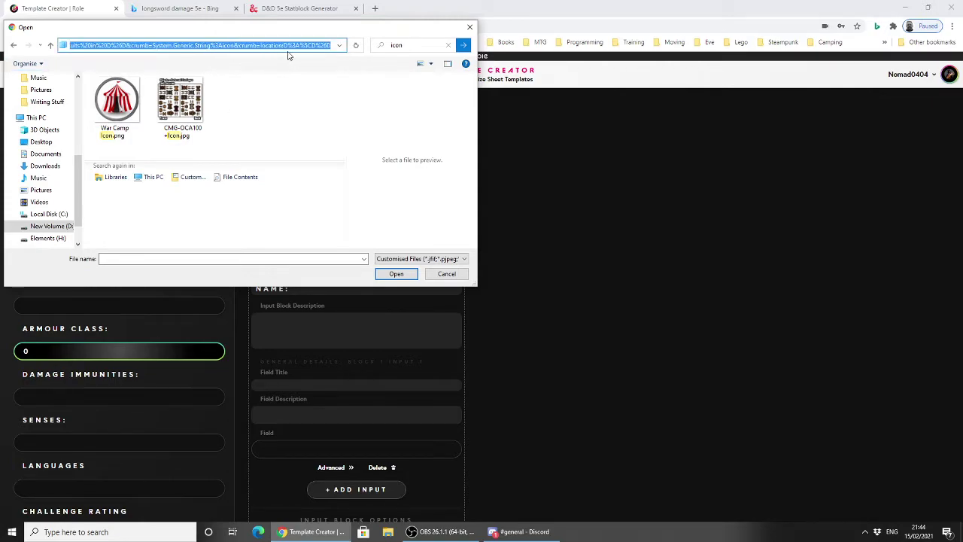
key(ctrl+f)
text(brew)
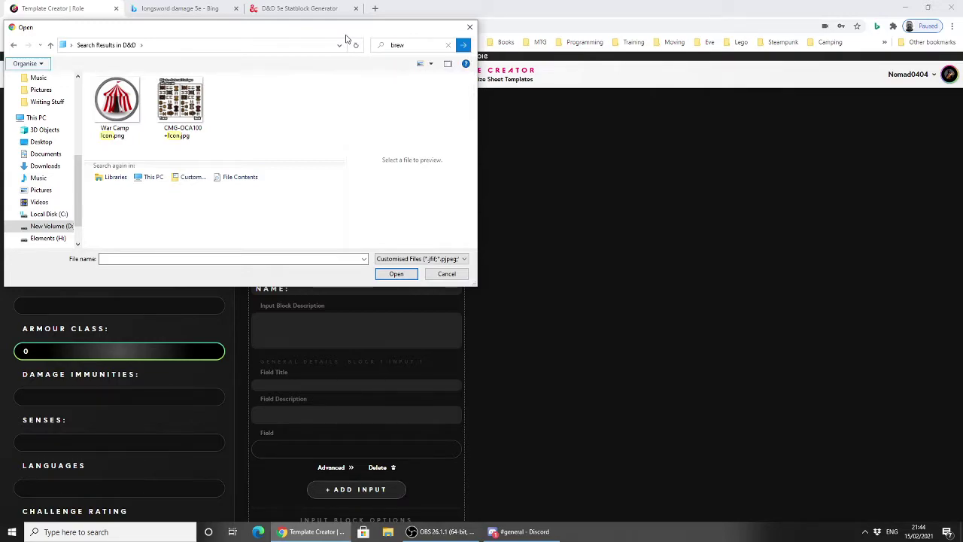
click(160, 48)
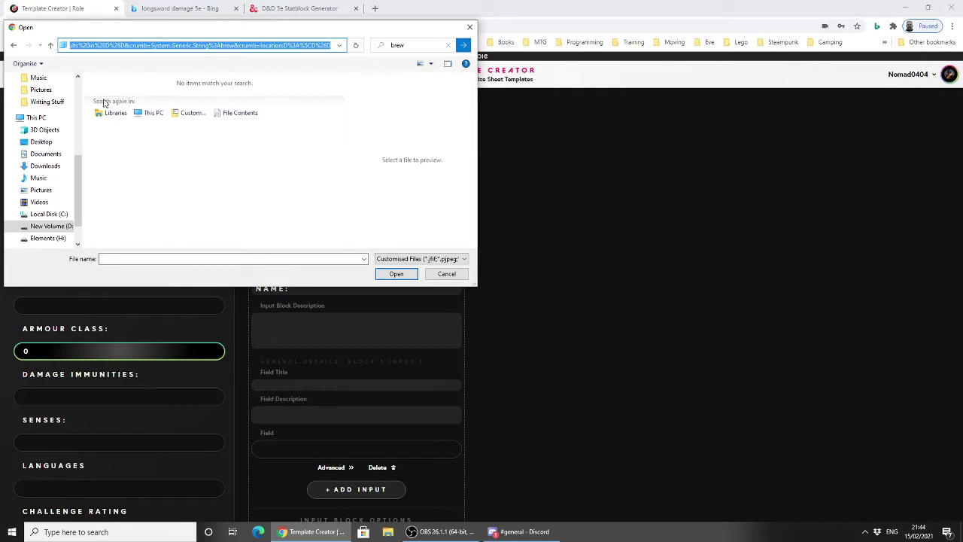
Step: Upload "Chiron symbol of healing tattoo style.gif" from the D&D folder as the "NAME:" block's image
scroll(76, 122, up, 5)
click(36, 126)
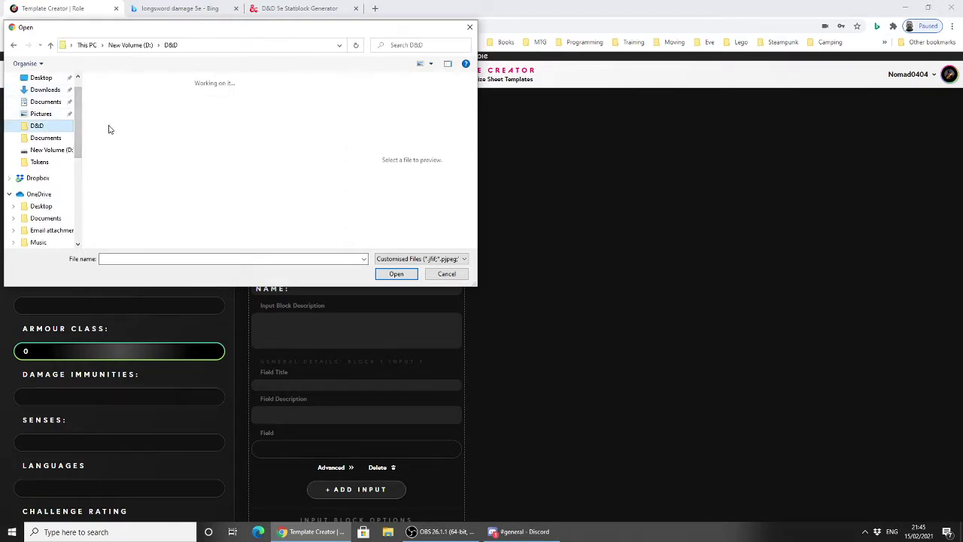
scroll(189, 150, down, 10)
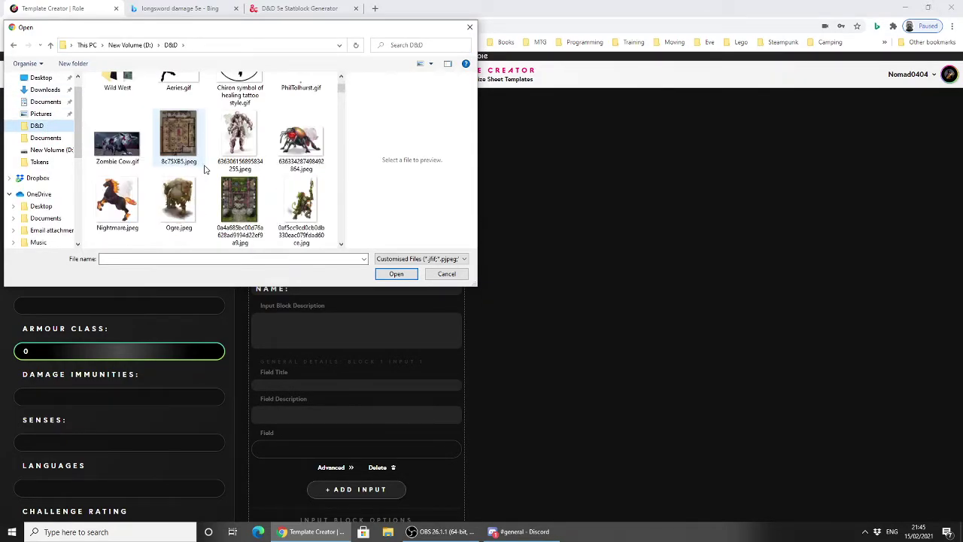
scroll(204, 169, up, 3)
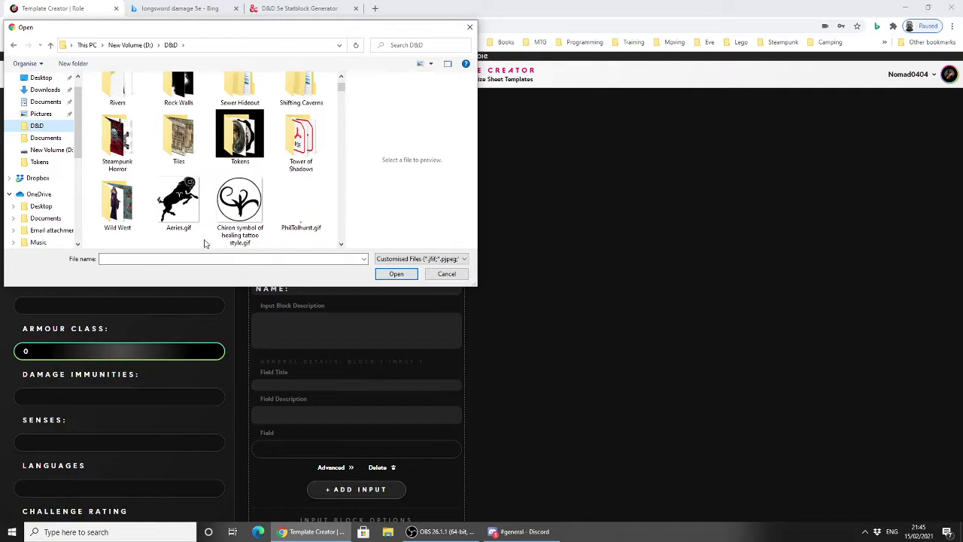
click(239, 200)
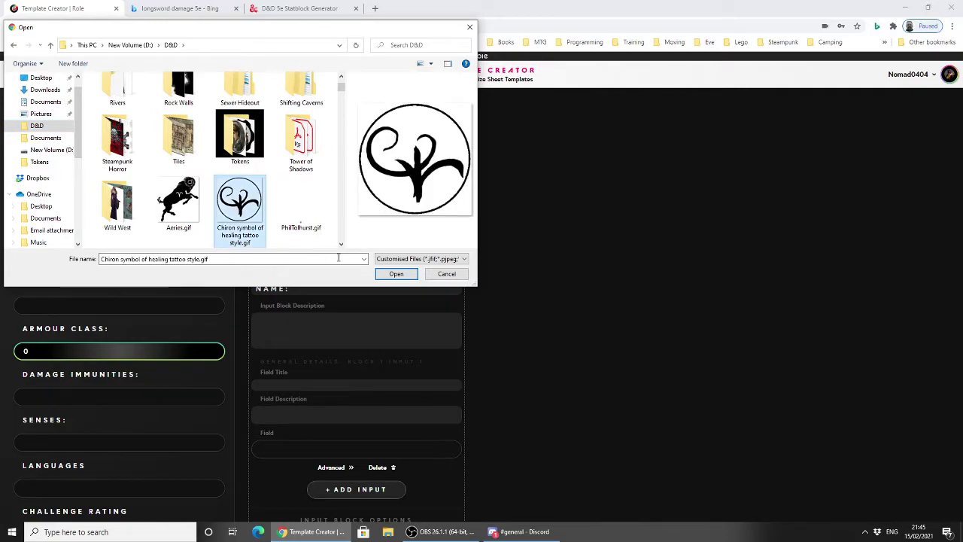
click(394, 274)
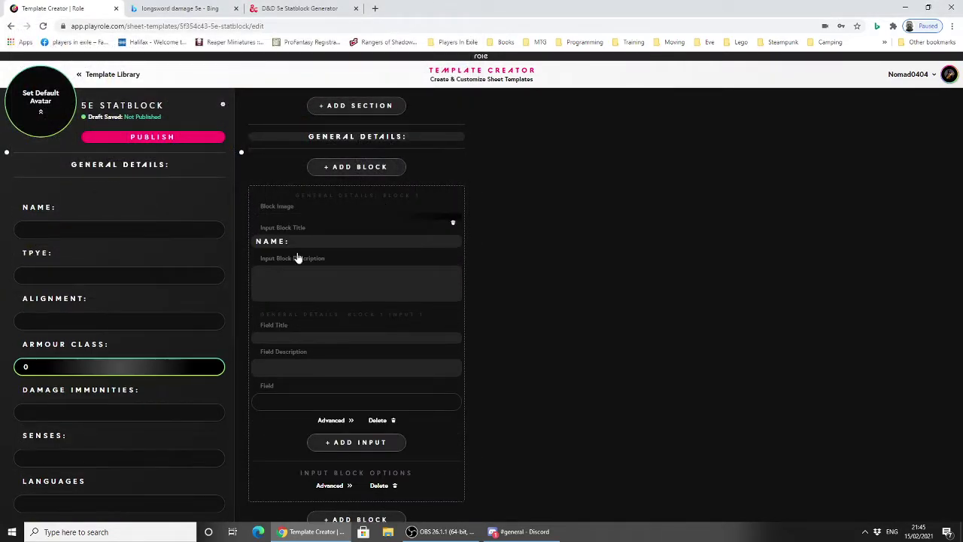
scroll(136, 244, down, 3)
scroll(132, 243, up, 3)
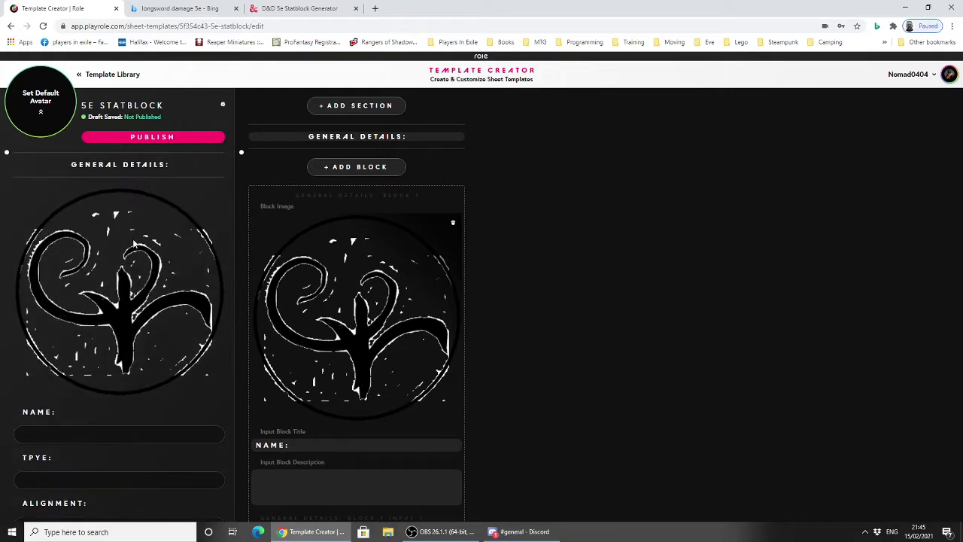
Step: Check the healing symbol in the sheet preview and delete it from the "NAME:" block
scroll(148, 267, down, 3)
scroll(148, 267, up, 3)
click(452, 225)
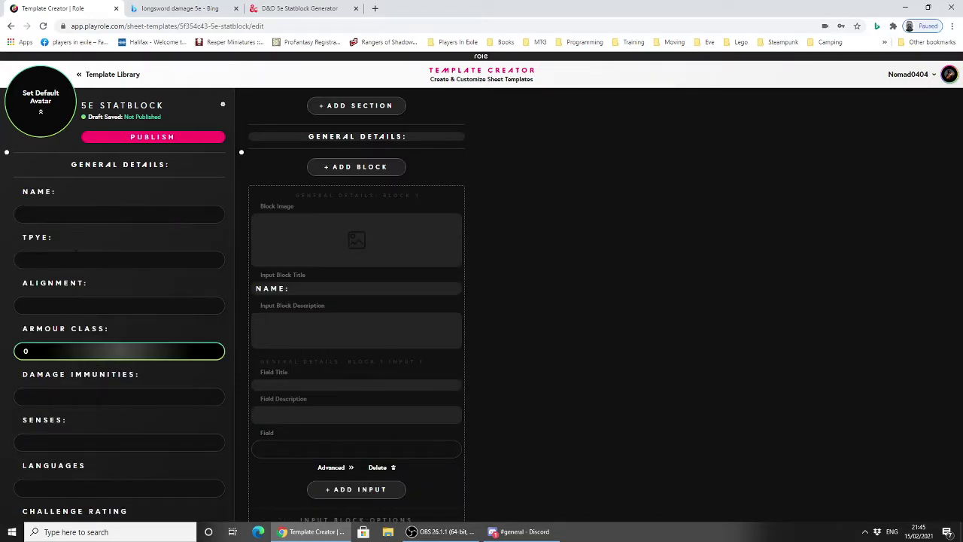
scroll(74, 254, down, 1)
scroll(126, 284, up, 1)
Step: Search the web for images of "details icon" in a new browser tab
click(374, 8)
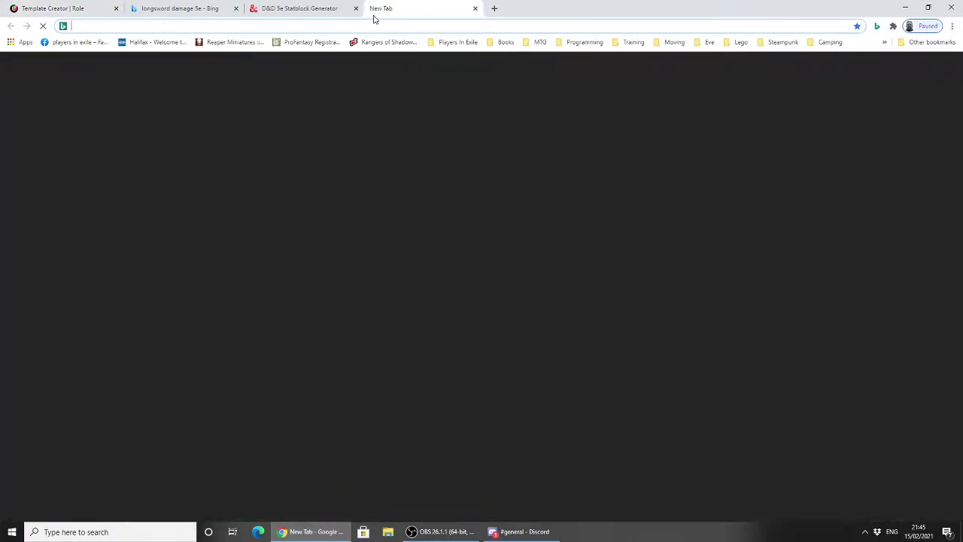
text(ico)
key(BackSpace)
key(BackSpace)
key(BackSpace)
text(details io)
key(BackSpace)
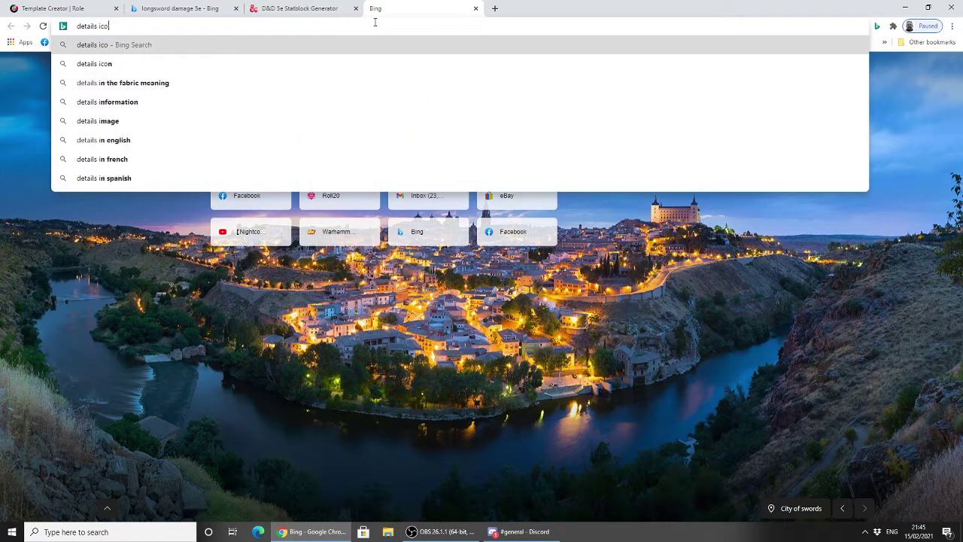
text(con)
key(Return)
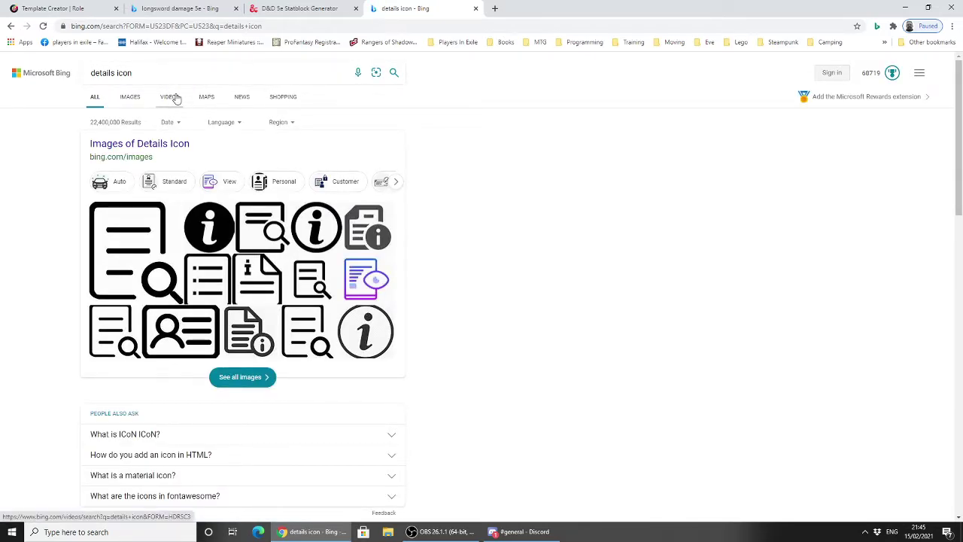
click(206, 99)
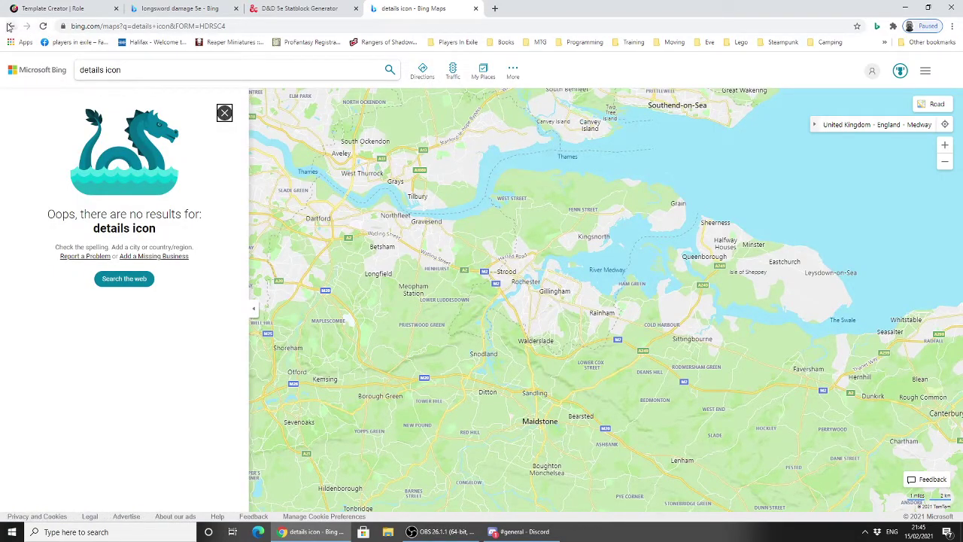
click(9, 27)
click(130, 99)
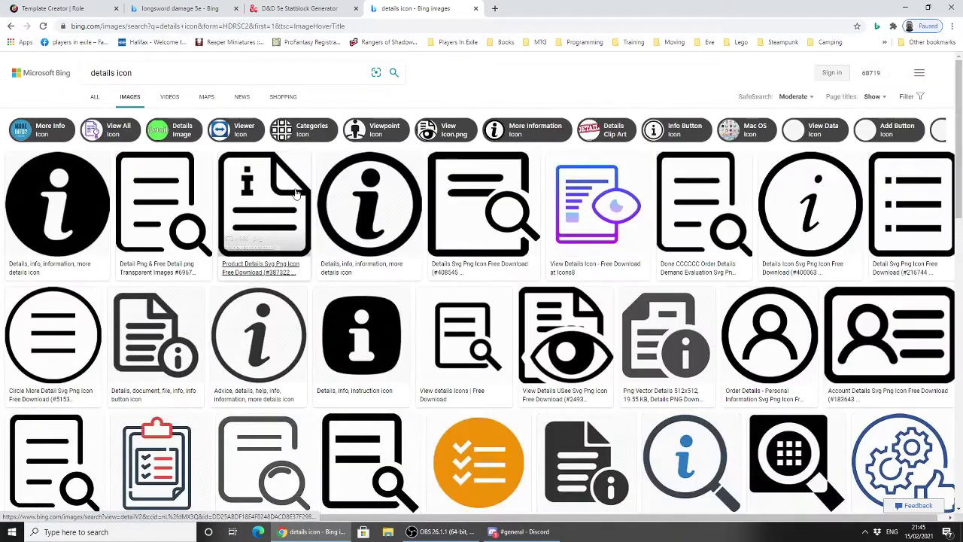
Step: Browse the details icon image results and preview the circled three-line icon
scroll(296, 194, down, 3)
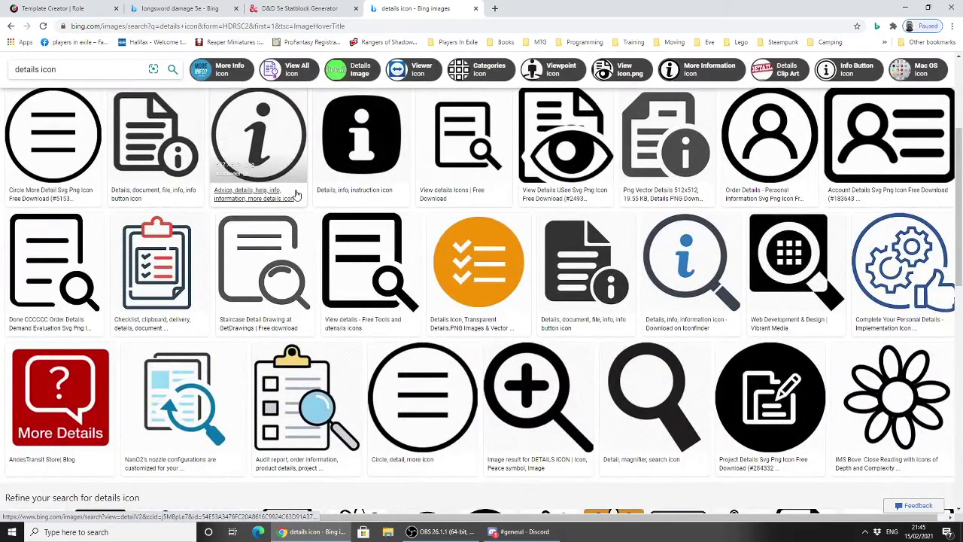
scroll(296, 194, down, 2)
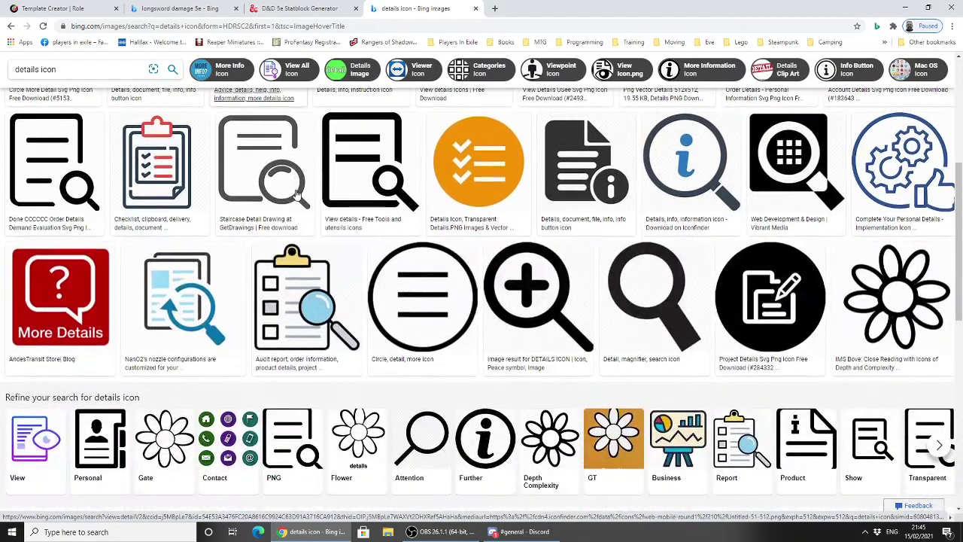
scroll(295, 194, down, 2)
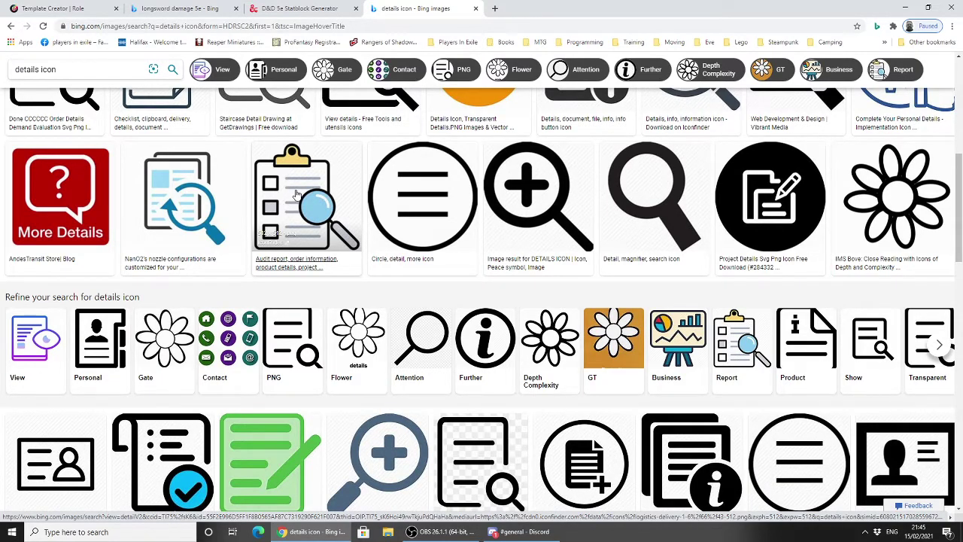
click(425, 223)
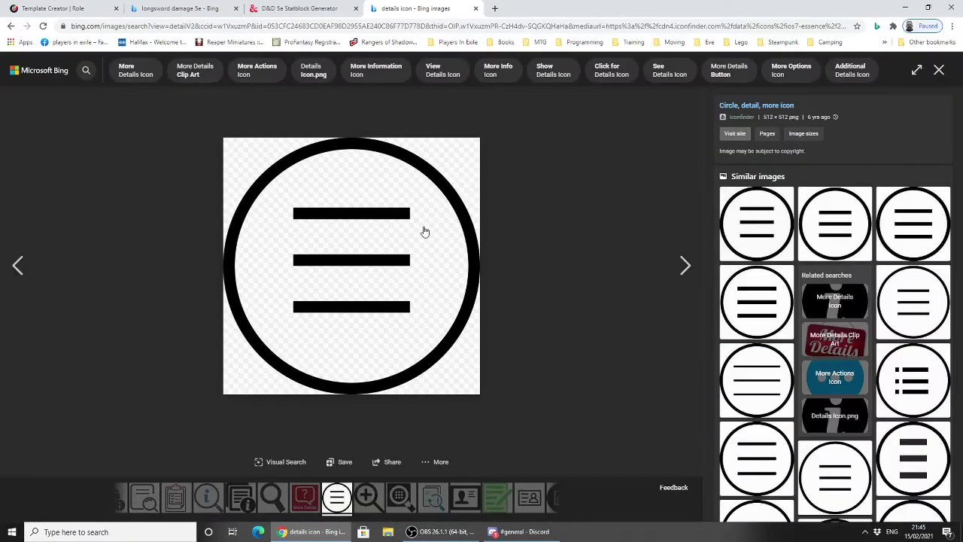
click(10, 25)
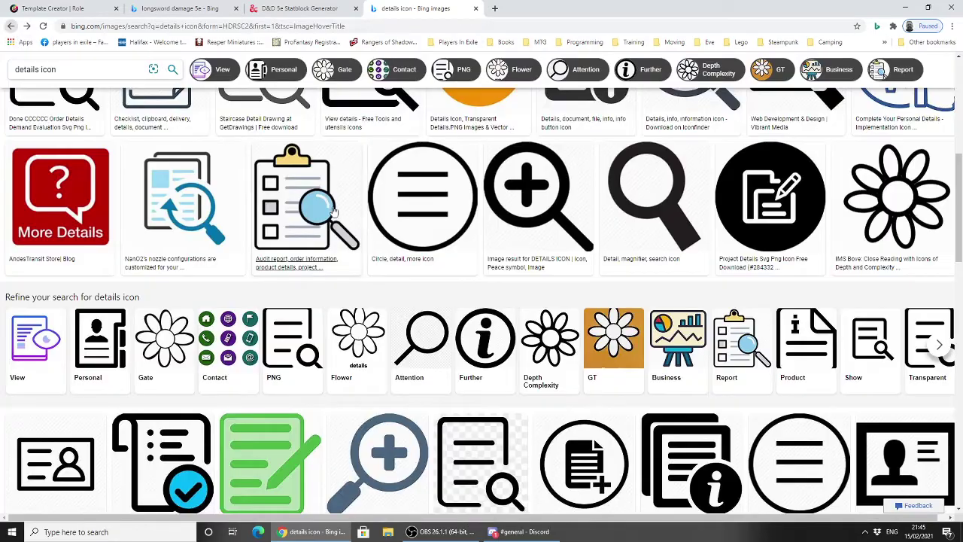
scroll(347, 271, down, 6)
scroll(367, 277, up, 5)
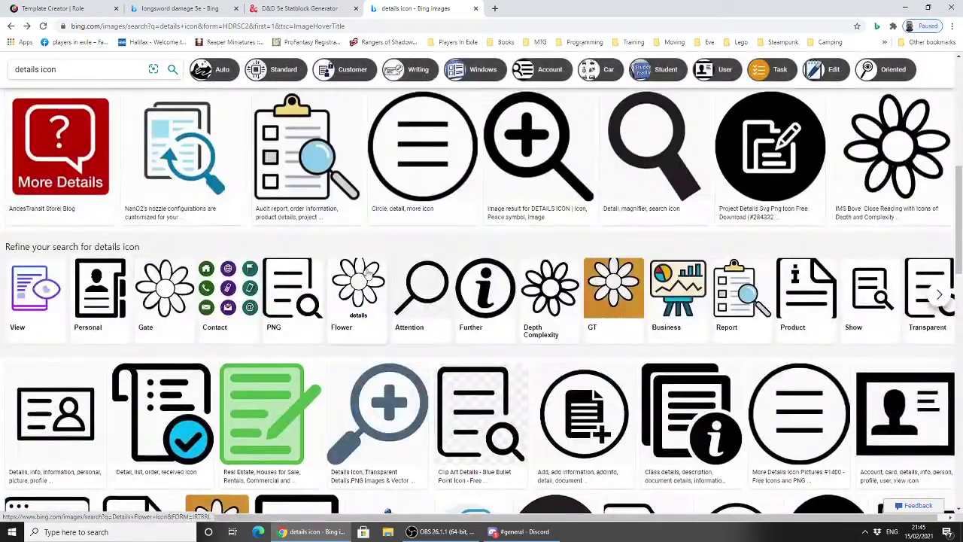
scroll(368, 277, up, 10)
Step: Search images for "monster icon" instead and open the green one-eyed monster with pink legs
double_click(105, 73)
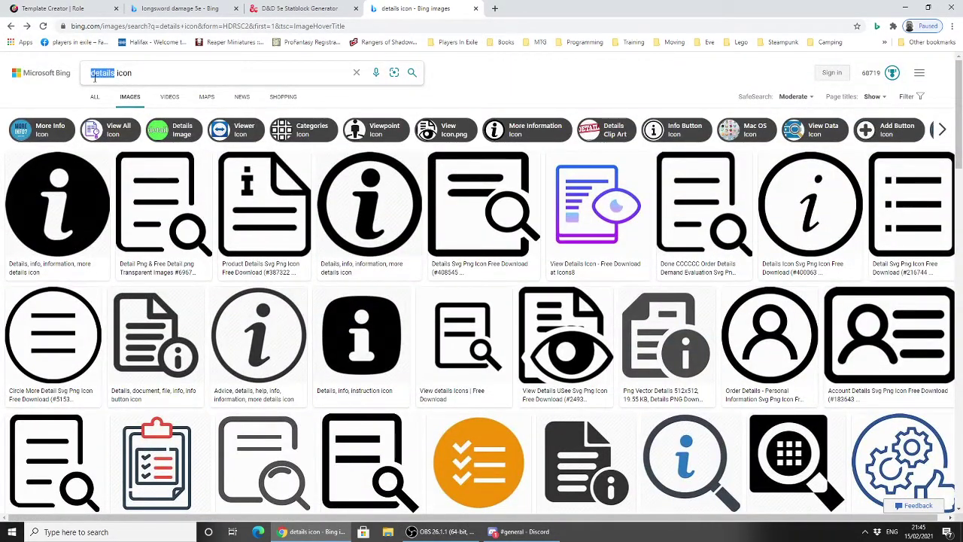
text(montst)
key(BackSpace)
key(BackSpace)
key(BackSpace)
text(ster)
key(Return)
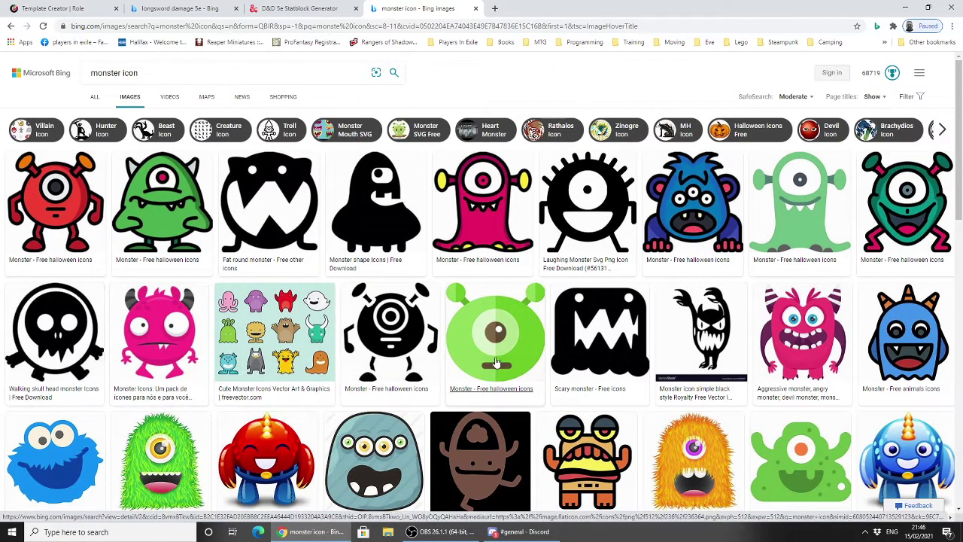
scroll(435, 347, down, 2)
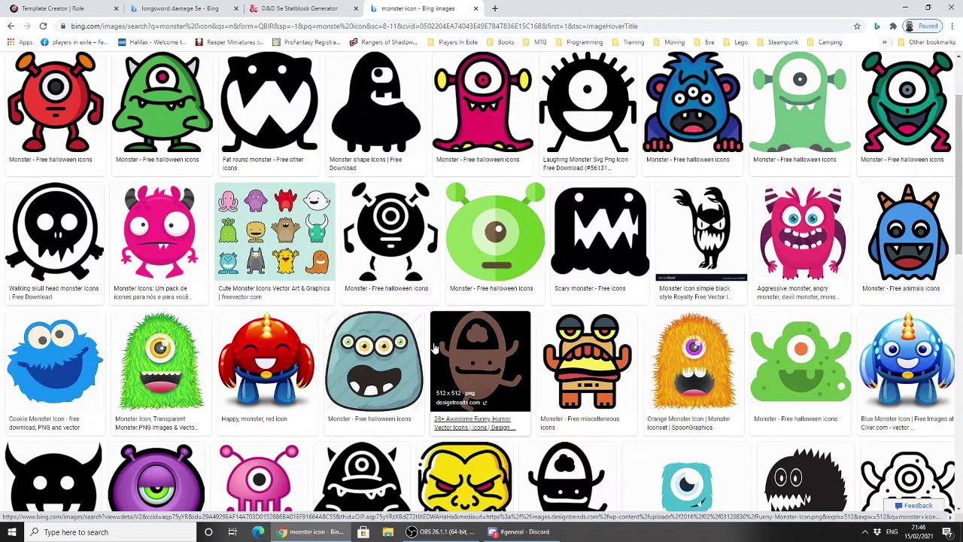
scroll(594, 245, down, 3)
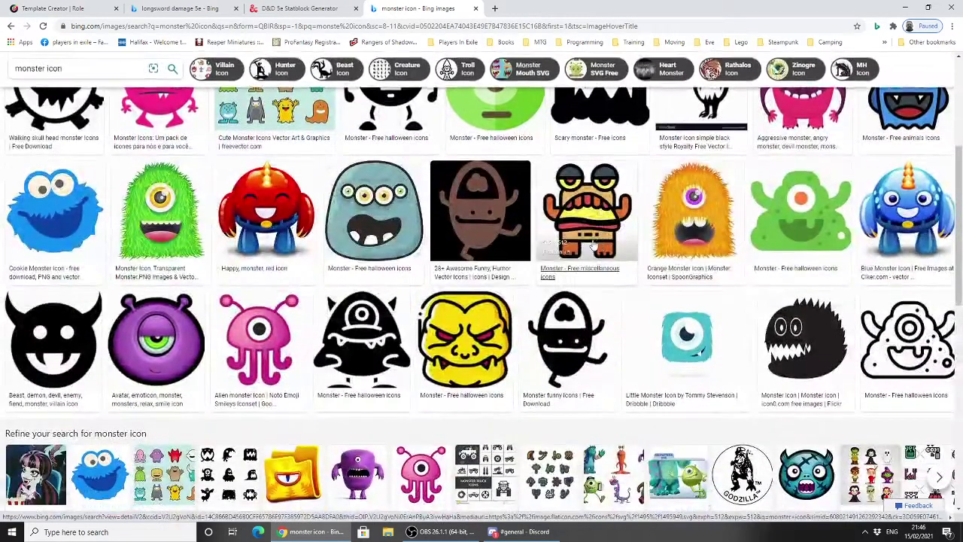
scroll(593, 246, up, 3)
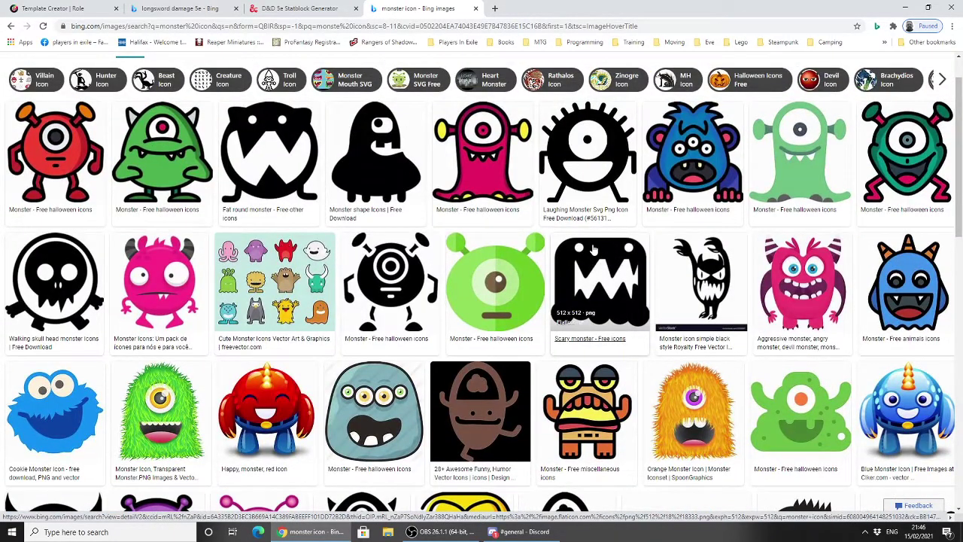
click(911, 140)
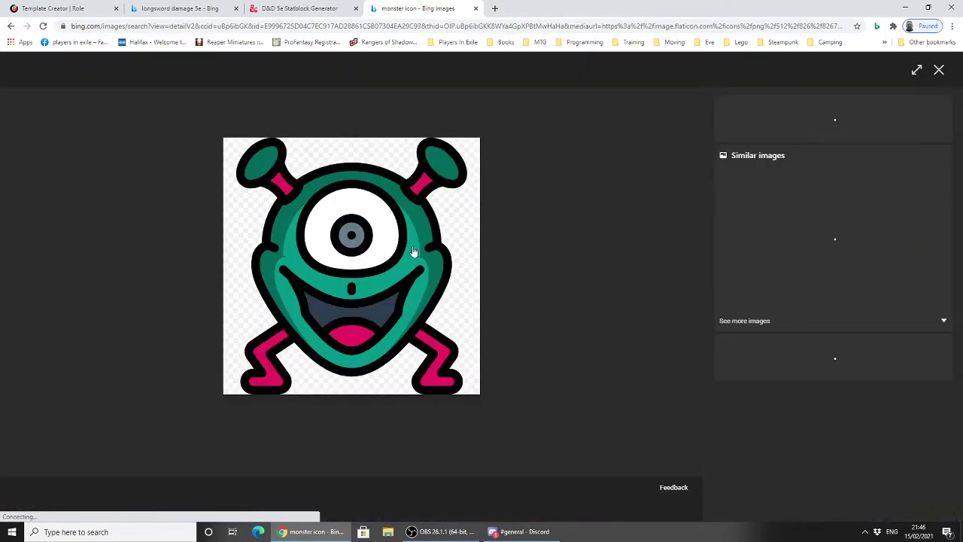
Step: Save the green monster picture as the PNG image "Monster Icon" in the D&D folder
right_click(356, 254)
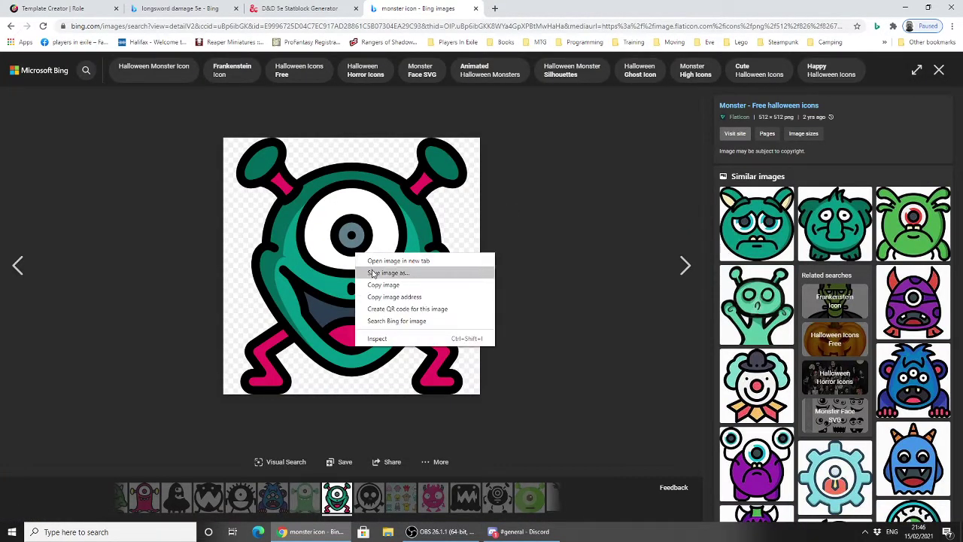
click(374, 274)
text(Monster Icon)
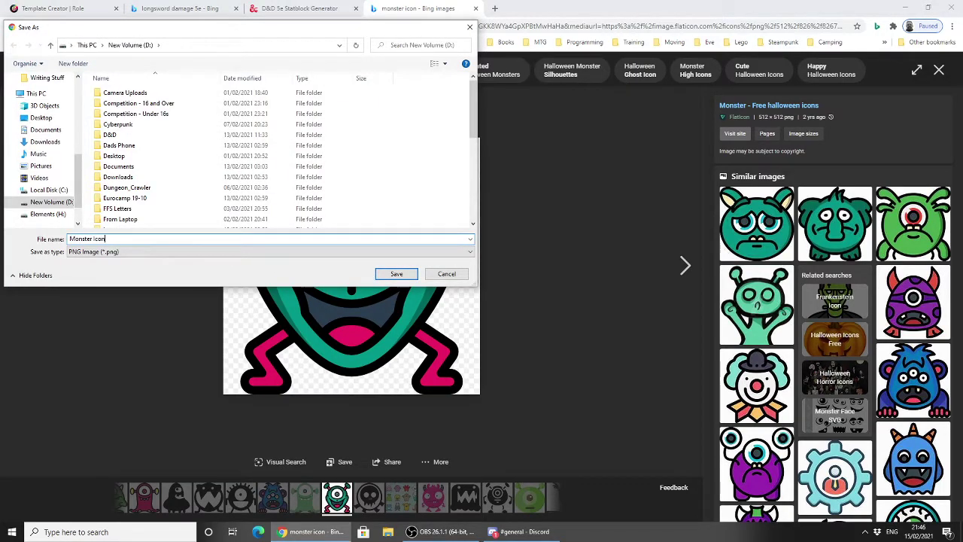
double_click(109, 135)
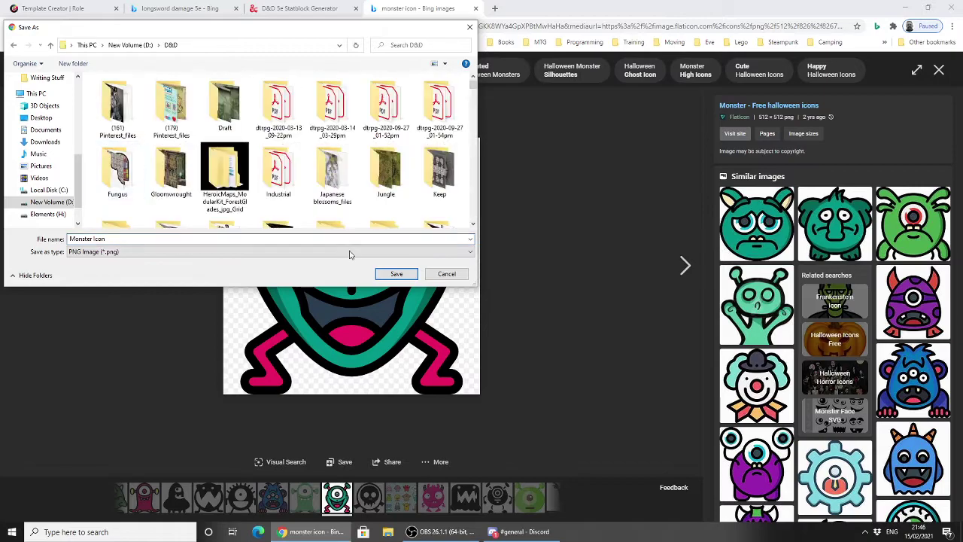
click(396, 274)
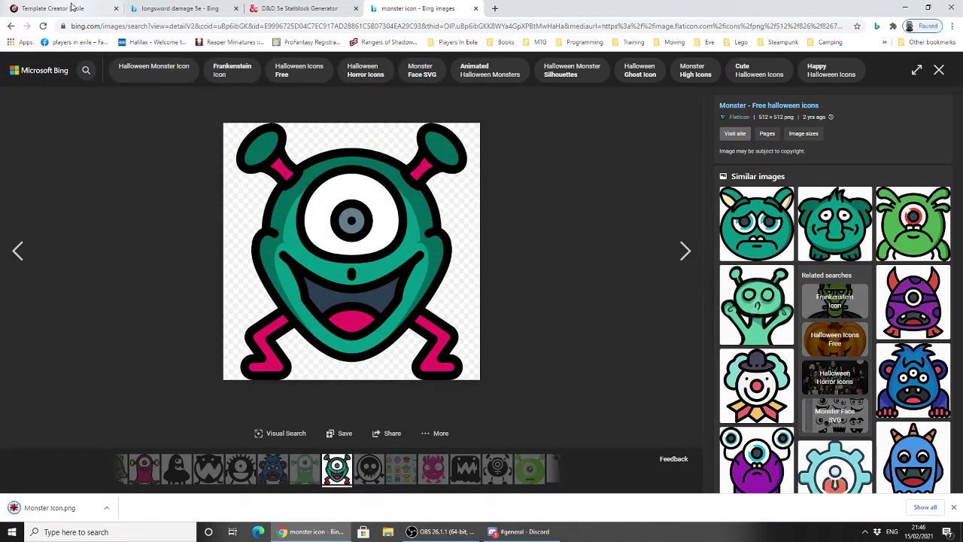
Step: Return to the Role template and upload "Monster Icon.png" as the "NAME:" block's image
click(85, 10)
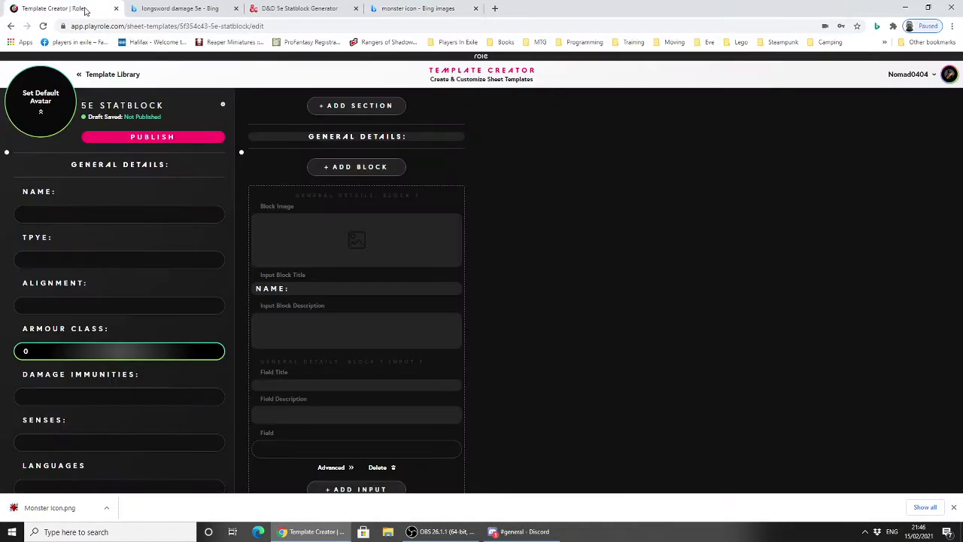
click(357, 240)
text(Monste)
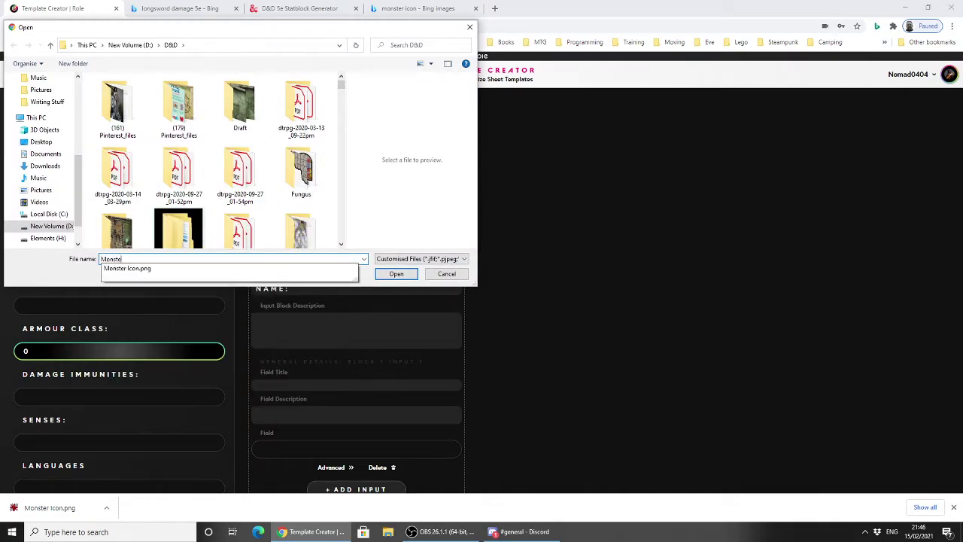
key(Down)
key(Return)
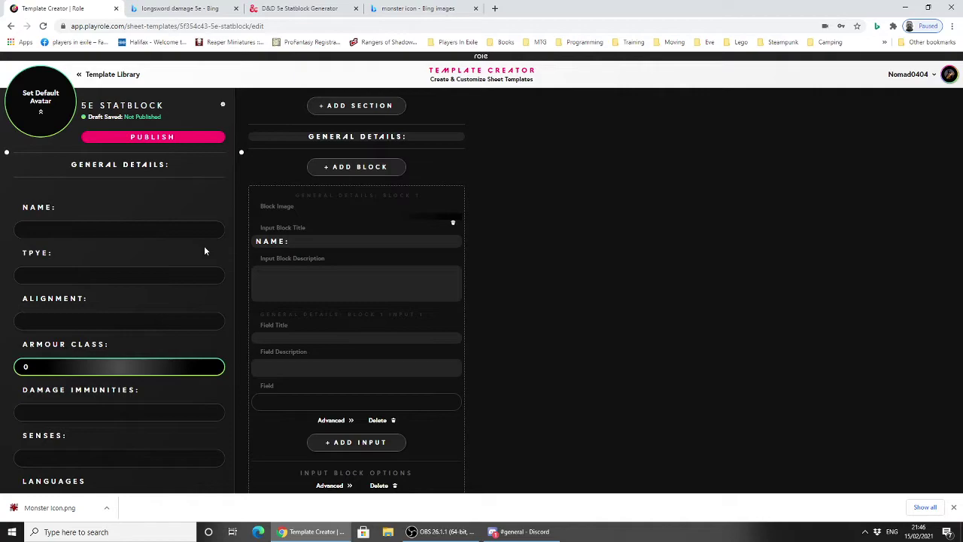
Step: Examine how the monster image and the General Details blocks look in the sheet preview
scroll(197, 248, down, 2)
scroll(140, 226, up, 1)
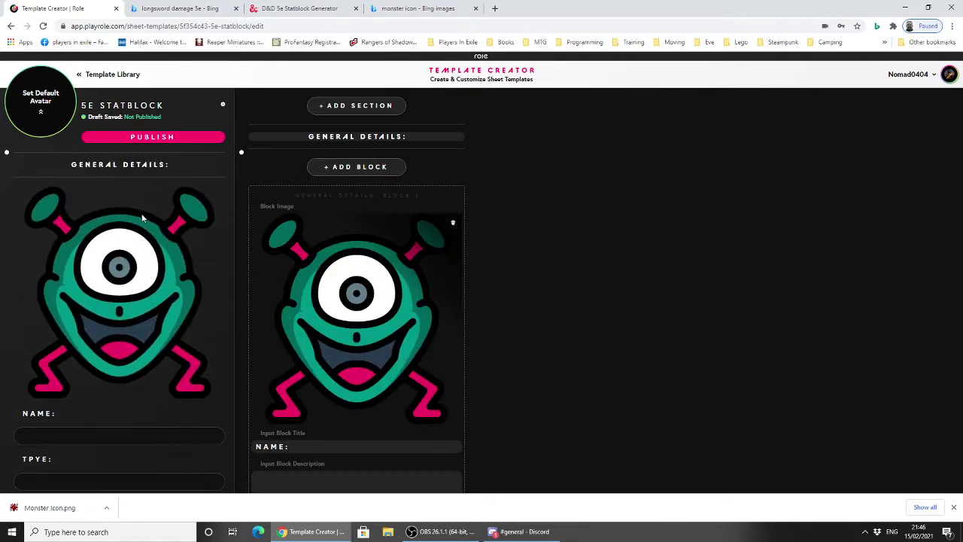
scroll(142, 216, down, 2)
scroll(141, 216, up, 1)
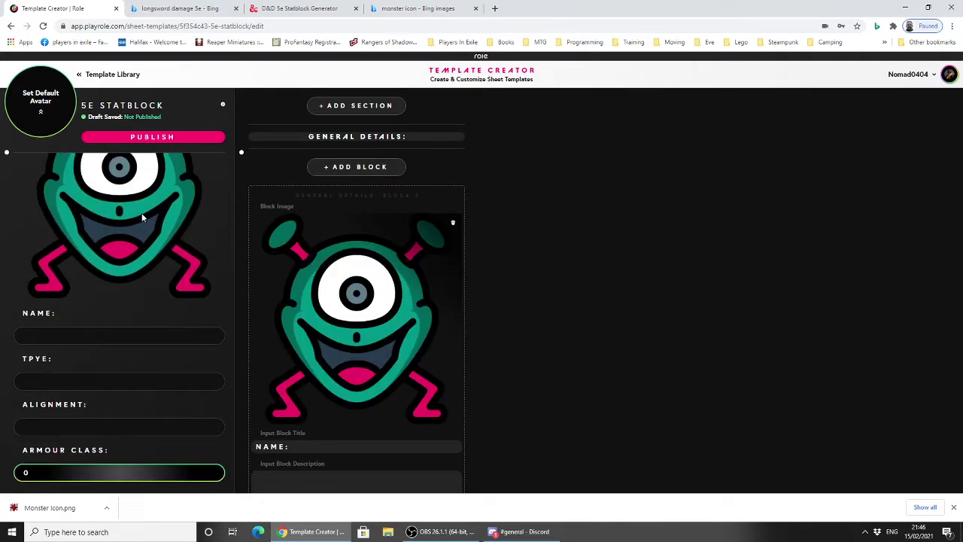
scroll(141, 213, up, 2)
scroll(139, 241, down, 4)
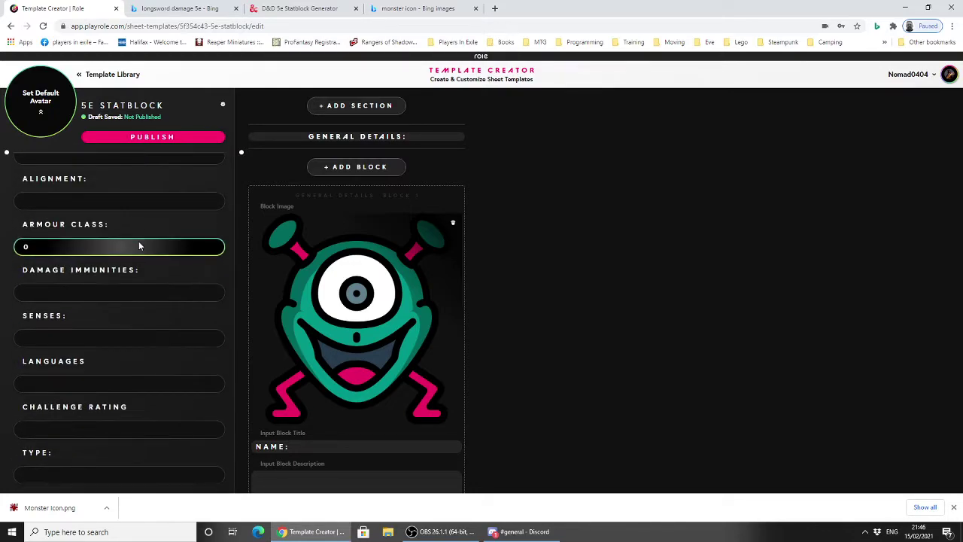
scroll(117, 260, up, 2)
scroll(116, 260, up, 3)
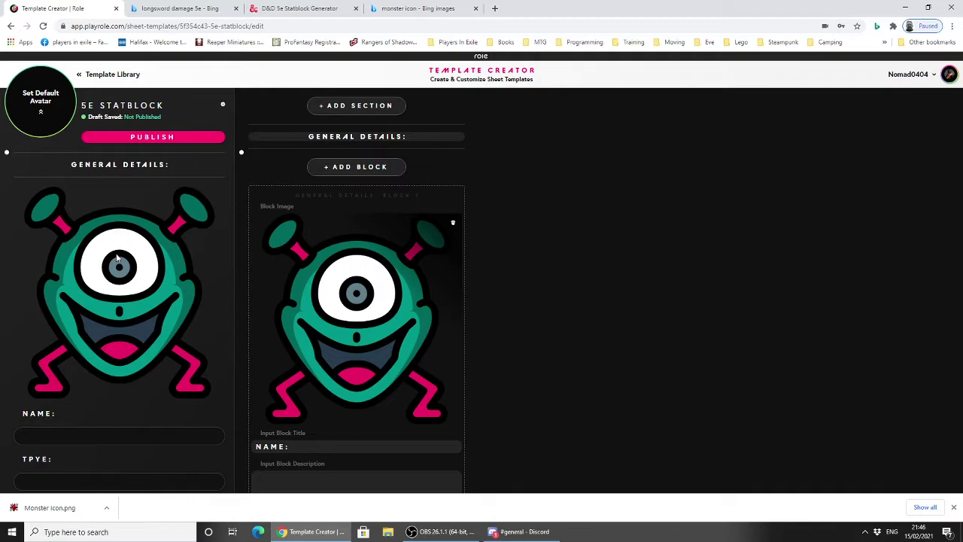
Step: Remove the monster image from the "NAME:" block in General Details
scroll(117, 260, down, 5)
scroll(117, 256, up, 5)
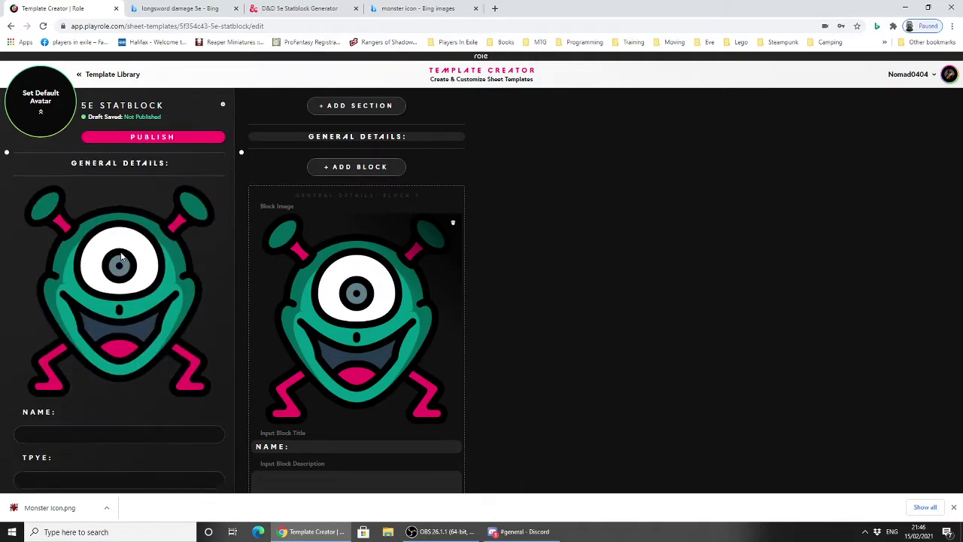
scroll(133, 258, down, 5)
scroll(132, 254, up, 5)
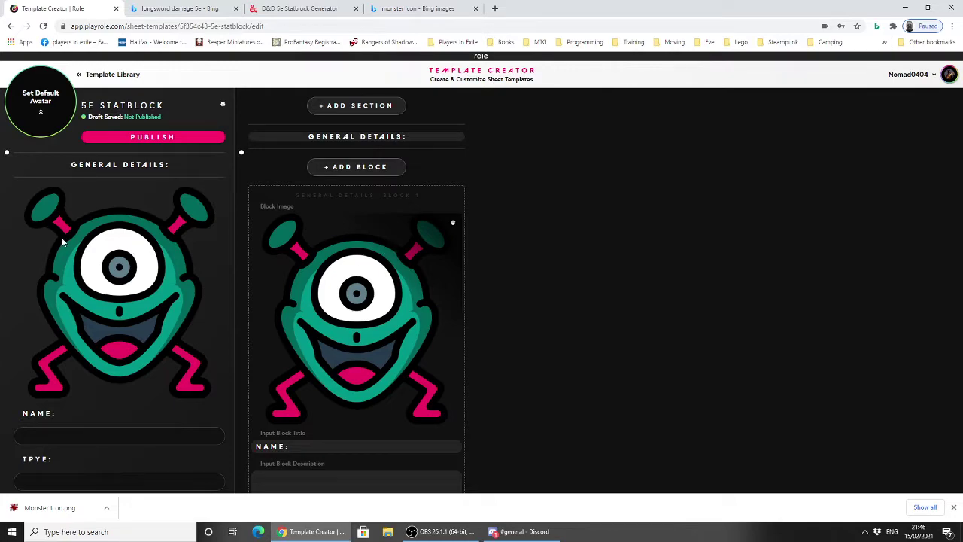
click(452, 224)
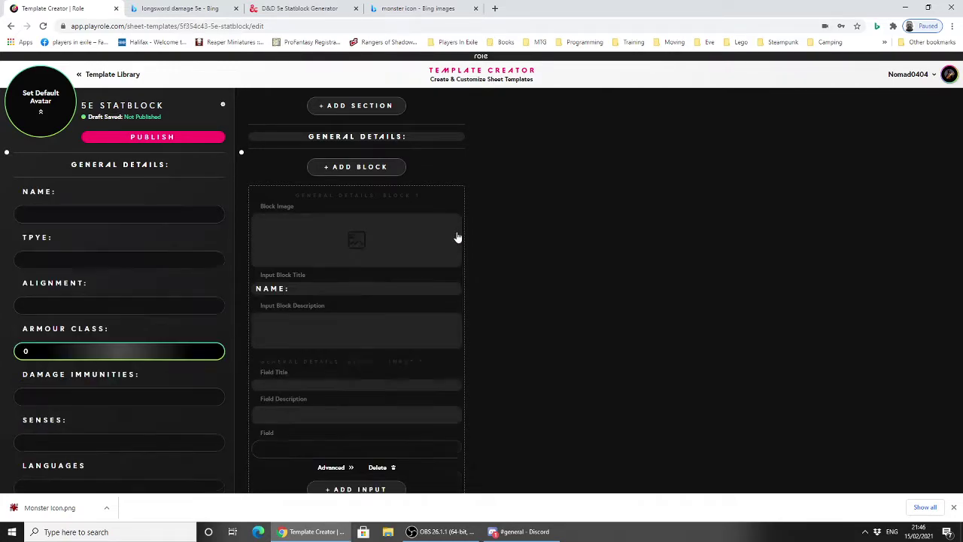
Step: Review the remaining General Details blocks against the Werewolf statblock in the D&D 5e Statblock Generator and return to the template
scroll(117, 251, down, 3)
scroll(368, 269, down, 10)
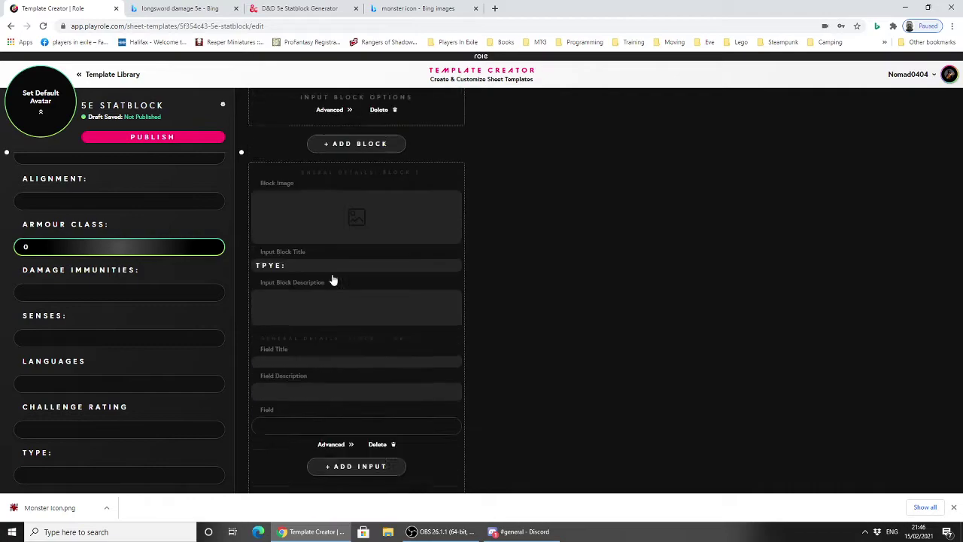
scroll(402, 305, down, 15)
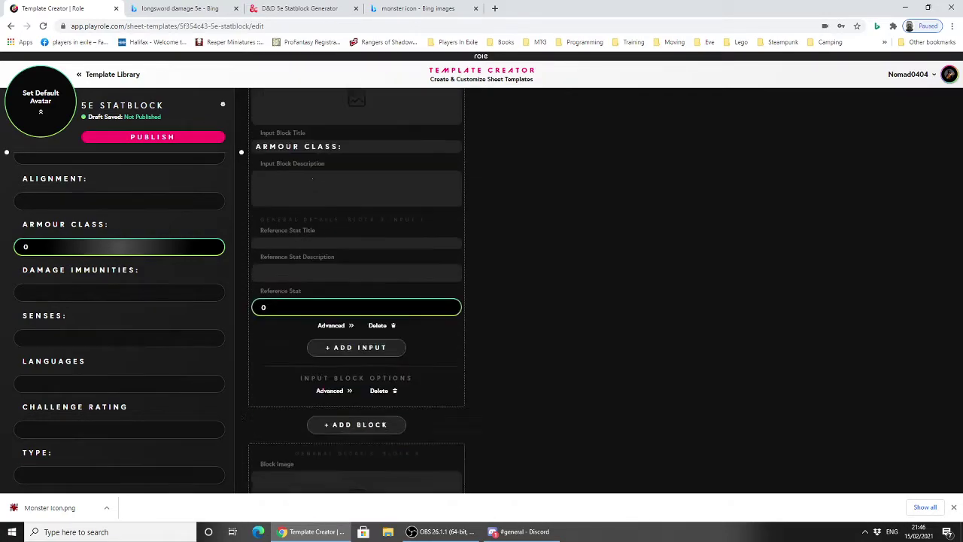
scroll(285, 329, down, 15)
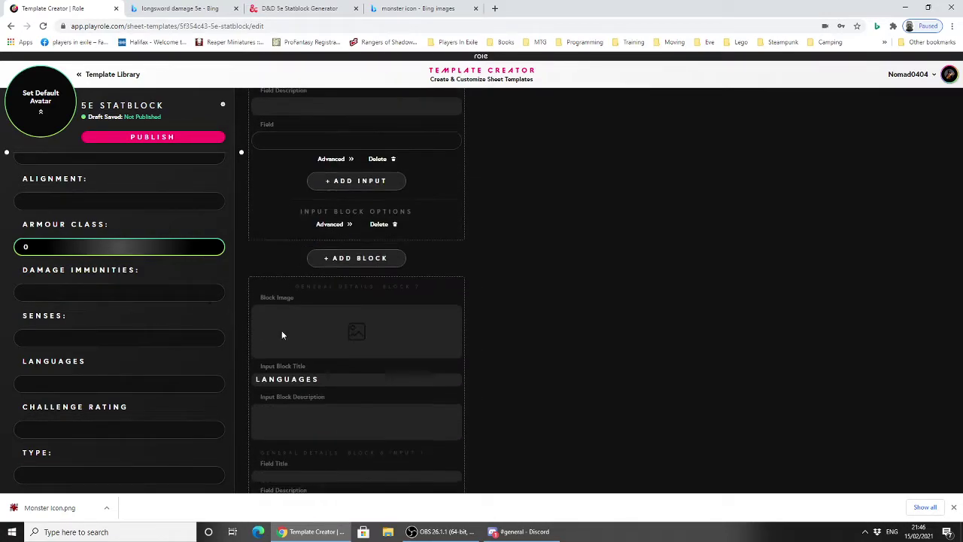
scroll(293, 318, down, 2)
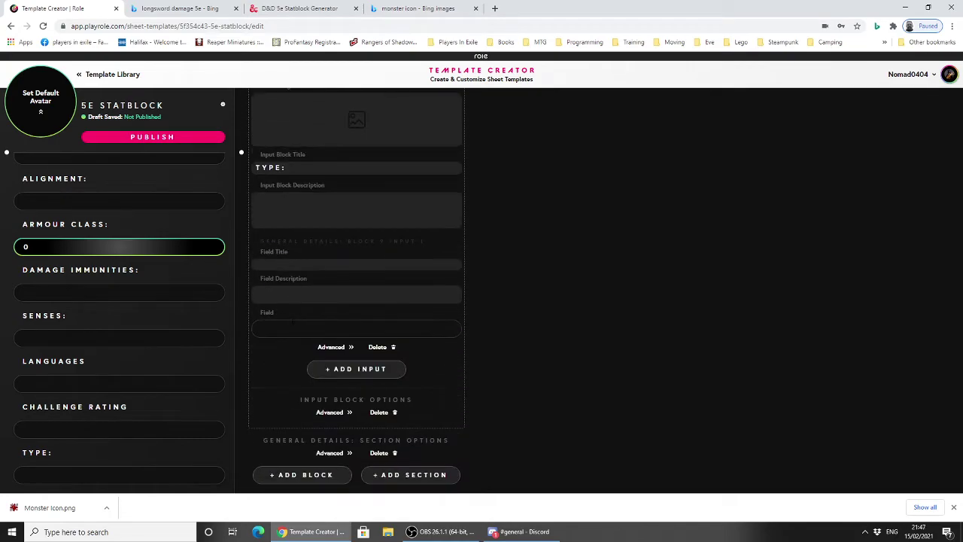
scroll(293, 317, up, 4)
scroll(293, 322, down, 3)
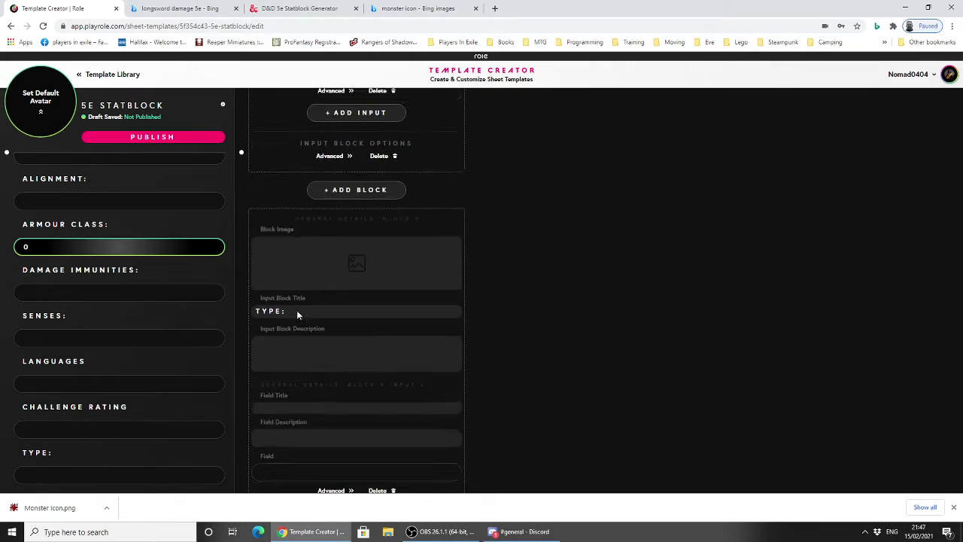
click(295, 9)
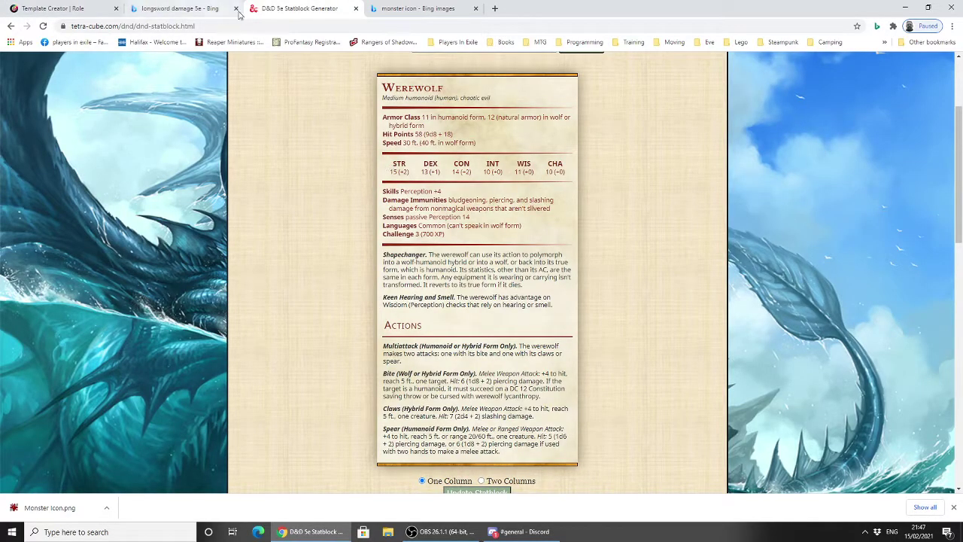
click(112, 12)
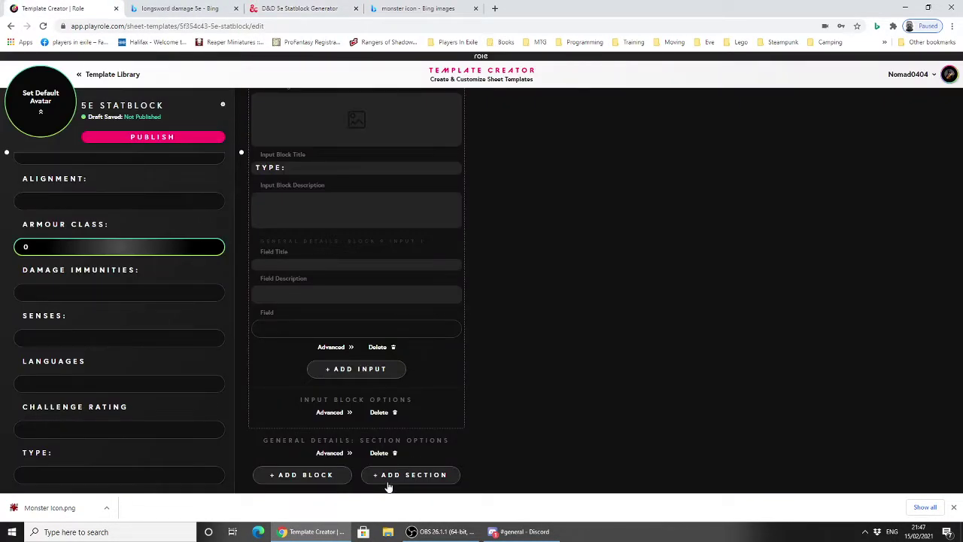
Step: Add a new section named "Abilities" after General Details
click(406, 475)
click(441, 282)
text(Abili)
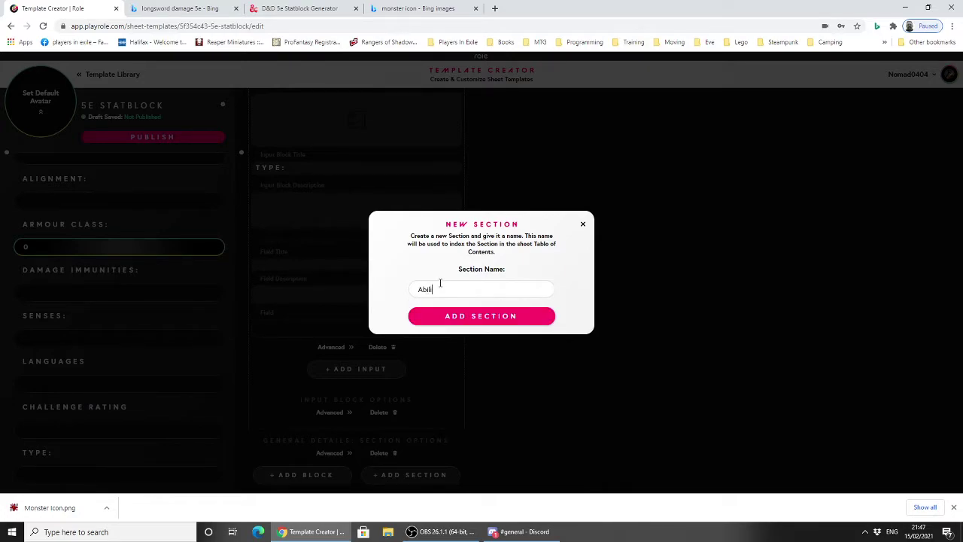
text(ties)
click(454, 316)
Step: Search the web for "5e abil", check the Werewolf statblock's ability row, and return to the Role template
click(412, 8)
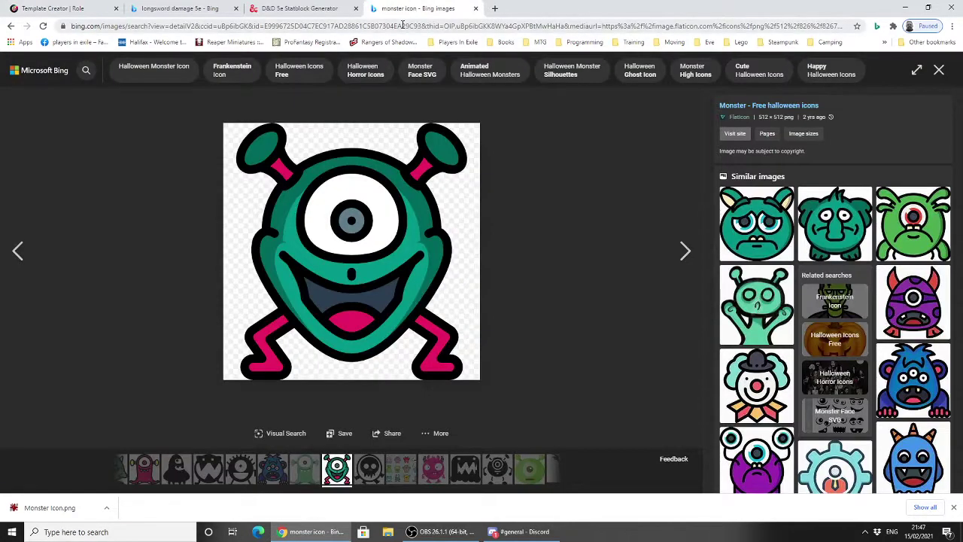
click(402, 25)
text(5e abili)
key(BackSpace)
key(BackSpace)
key(BackSpace)
key(BackSpace)
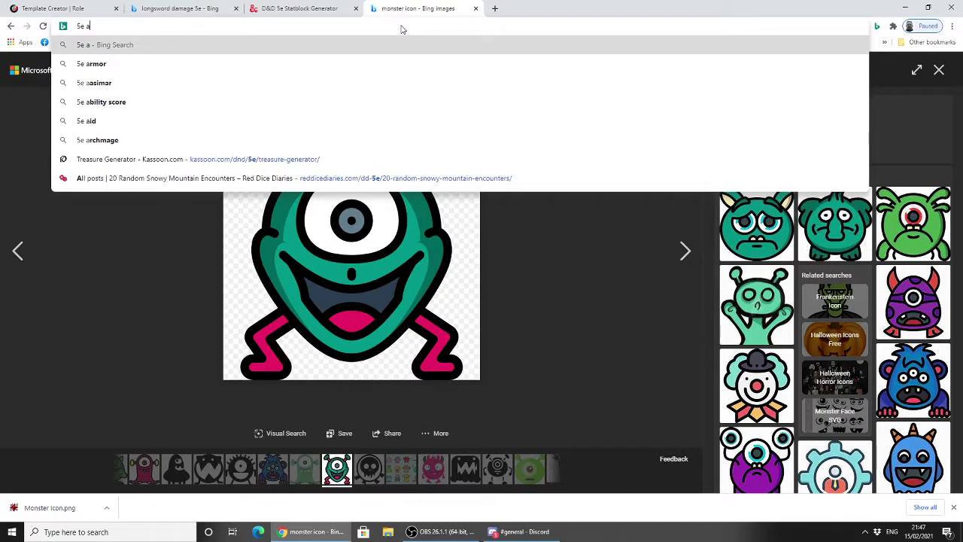
key(BackSpace)
text(bil)
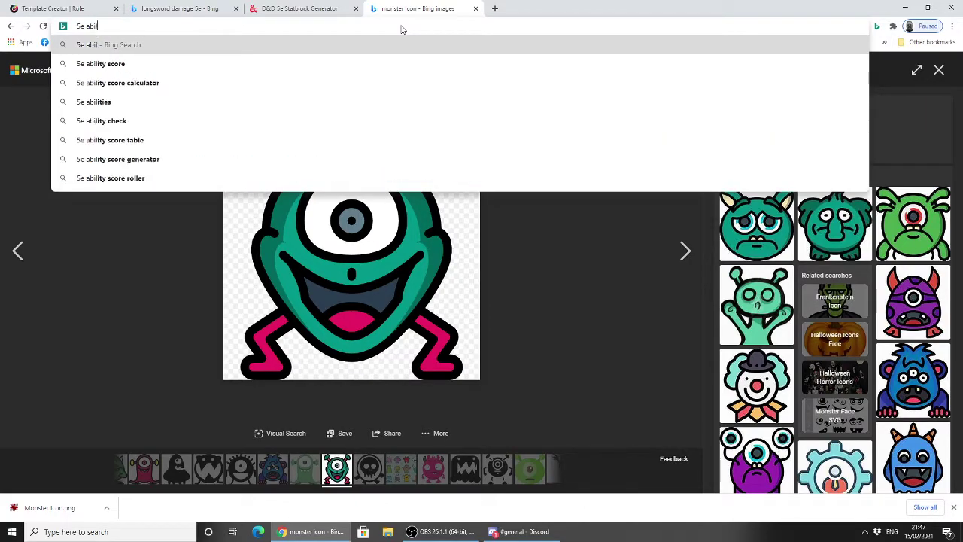
key(Return)
click(299, 8)
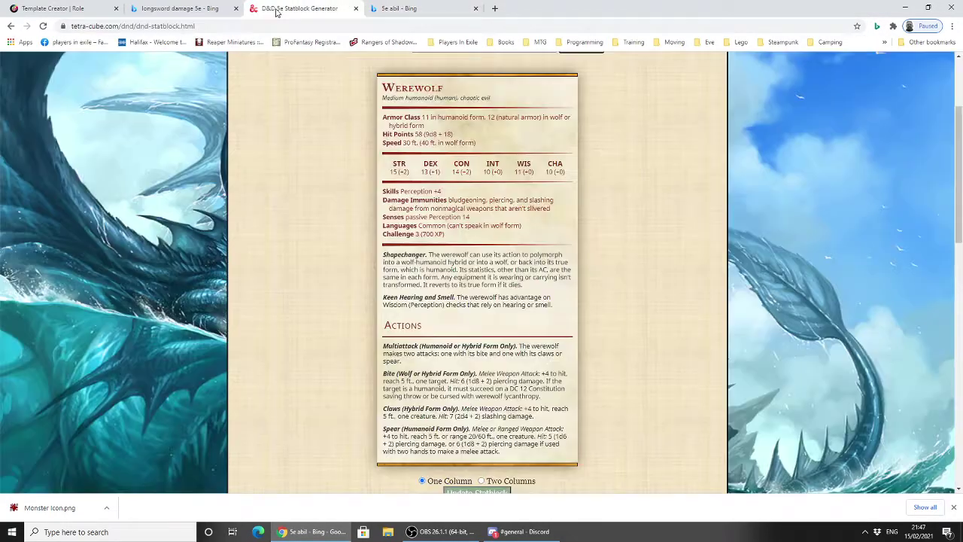
click(91, 9)
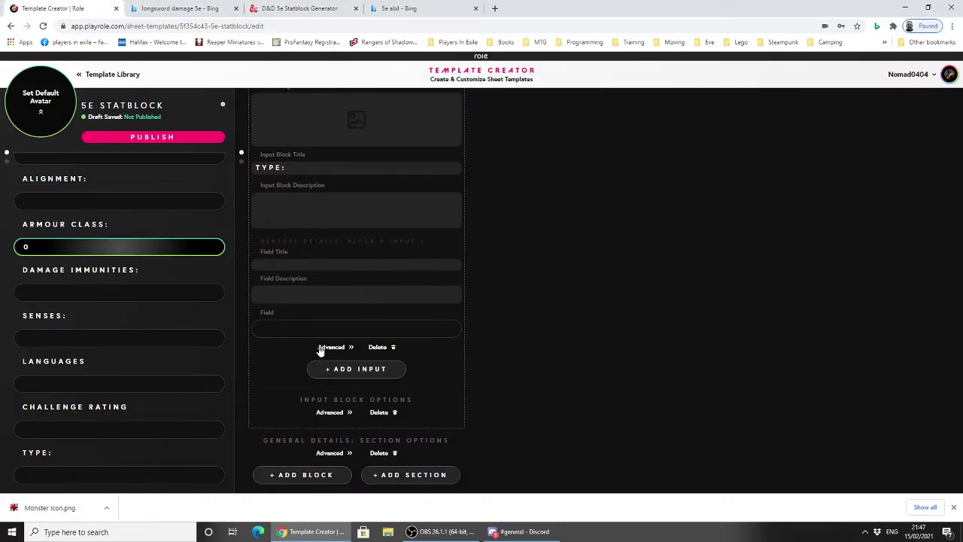
Step: Rename the Abilities section as "ABILITY SCORES"
scroll(319, 350, down, 2)
scroll(324, 301, up, 5)
scroll(363, 304, down, 5)
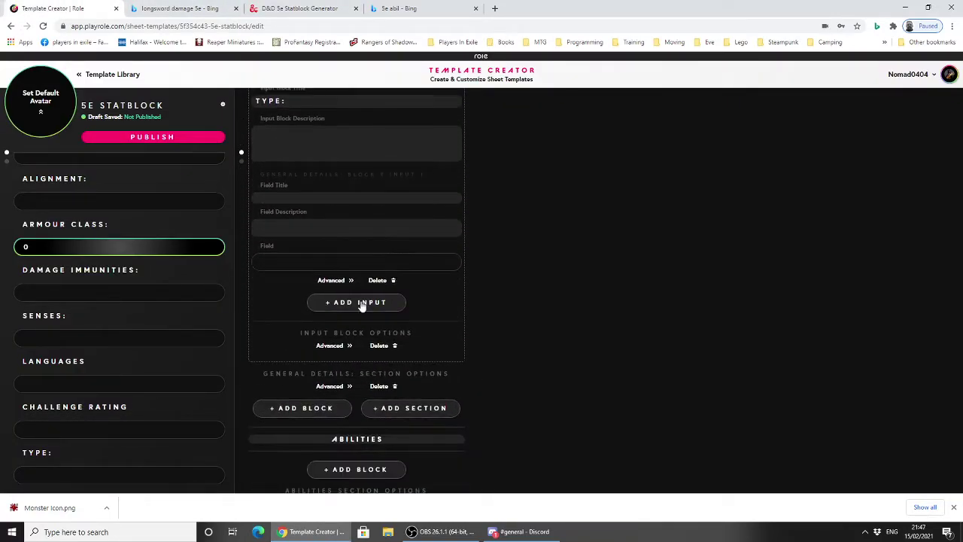
scroll(363, 304, down, 1)
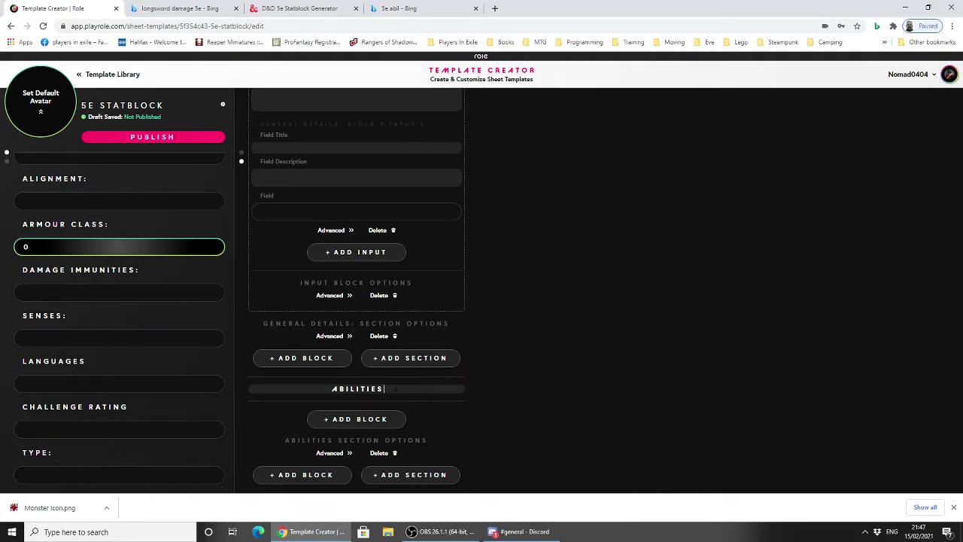
key(BackSpace)
key(BackSpace)
key(BackSpace)
text(Y SCORES)
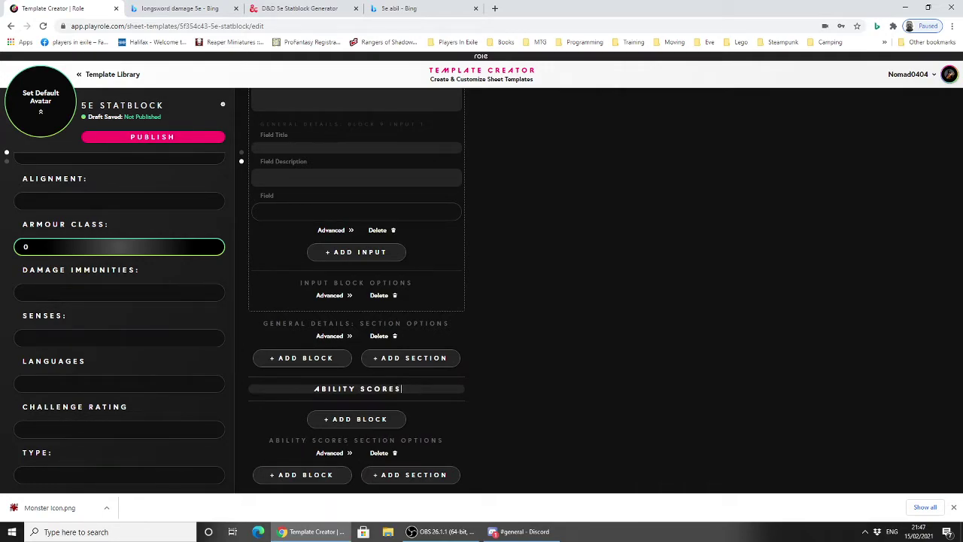
Step: Add an Input Block to the Ability Scores section
click(357, 420)
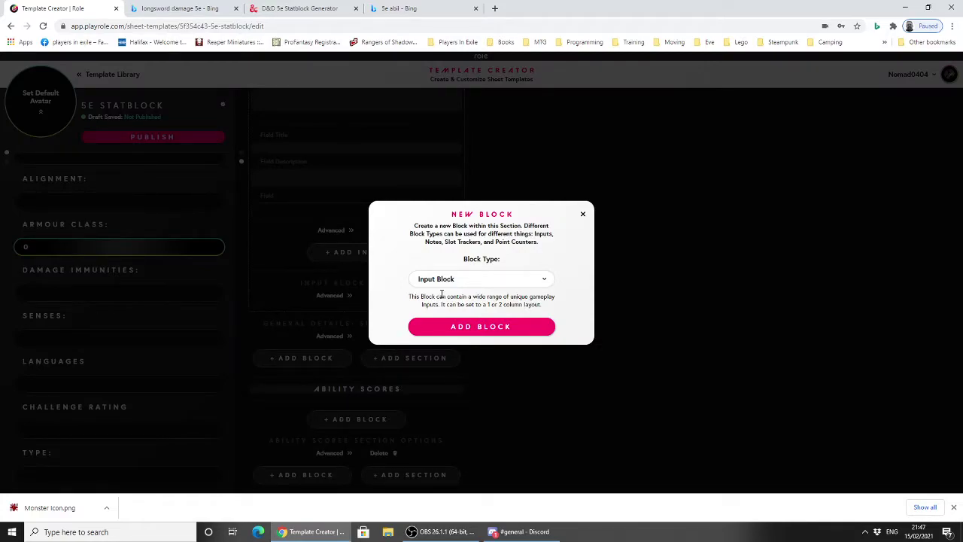
click(464, 280)
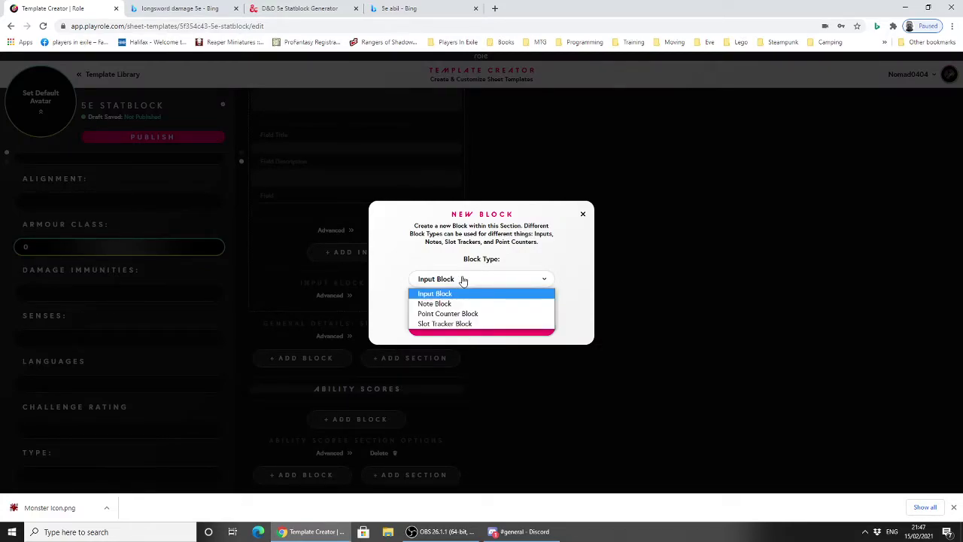
click(464, 280)
click(465, 327)
scroll(353, 395, down, 3)
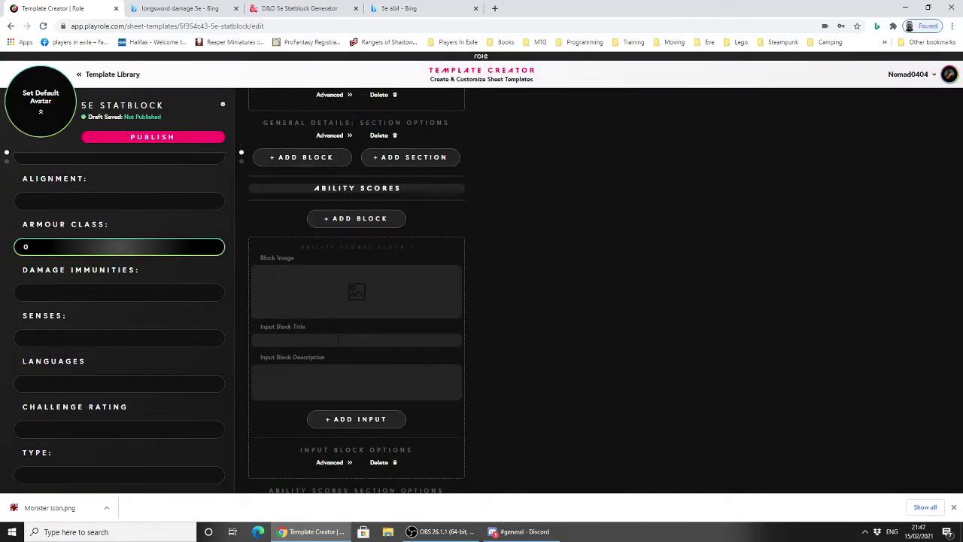
scroll(353, 355, down, 1)
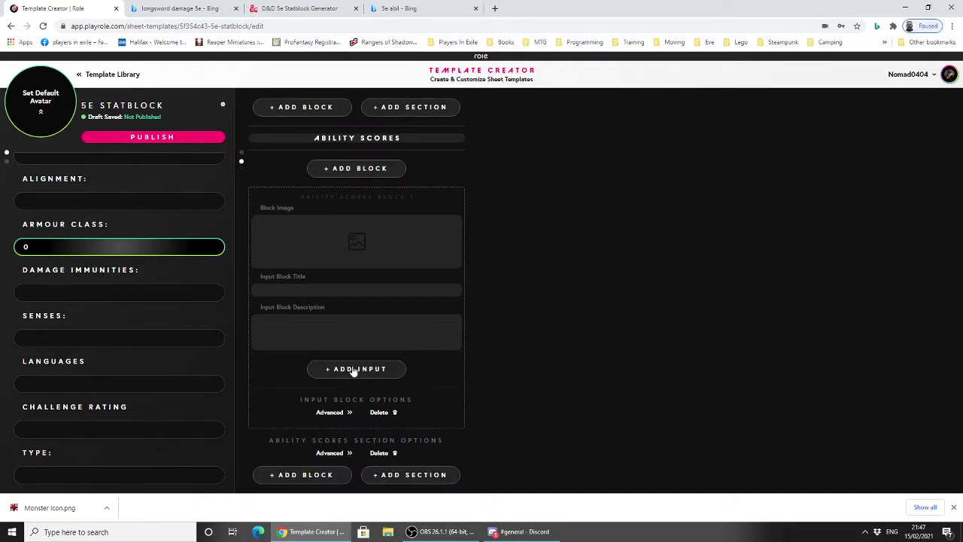
Step: Check the Werewolf statblock's abilities and title the new Ability Scores block "CHARISMA"
click(302, 6)
click(52, 7)
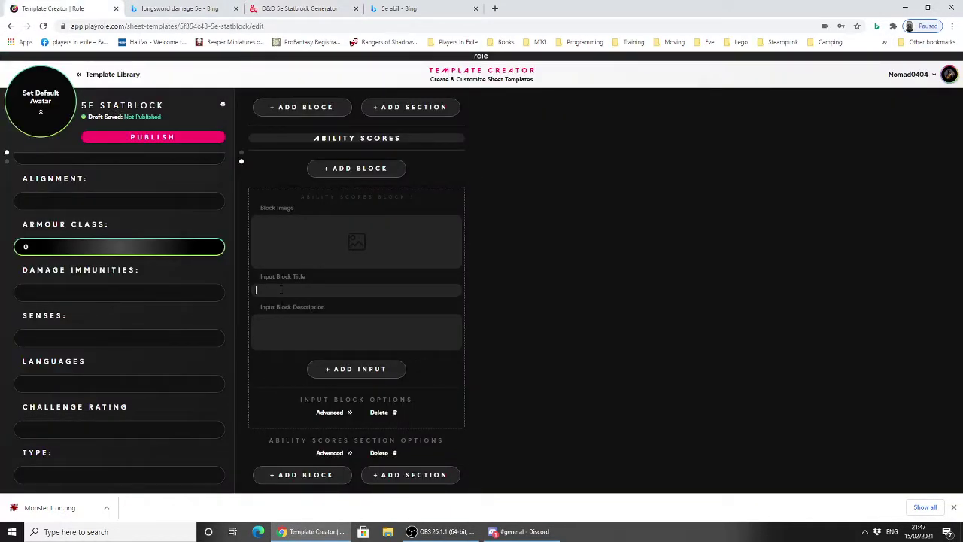
text(SMA)
Step: Add a Field & Buff Input to the Charisma block
click(362, 369)
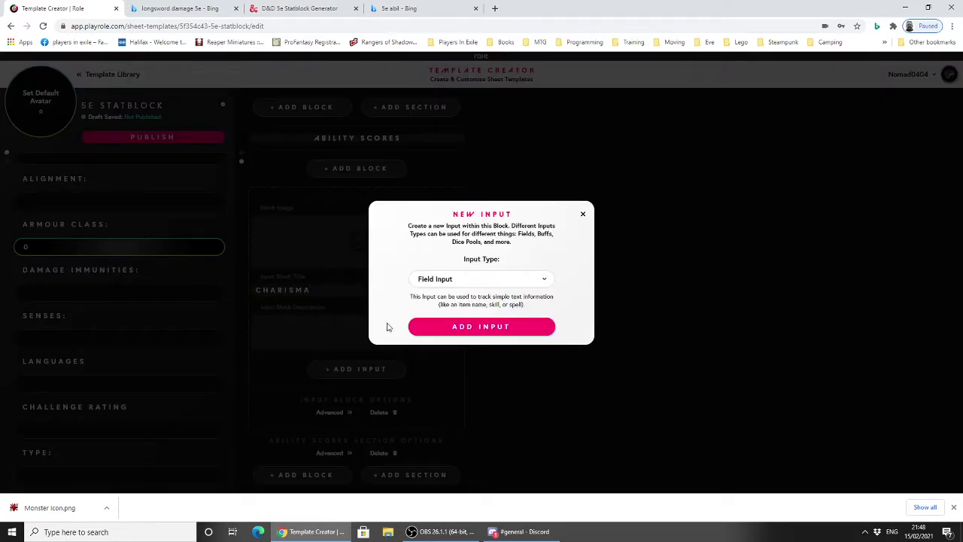
click(452, 284)
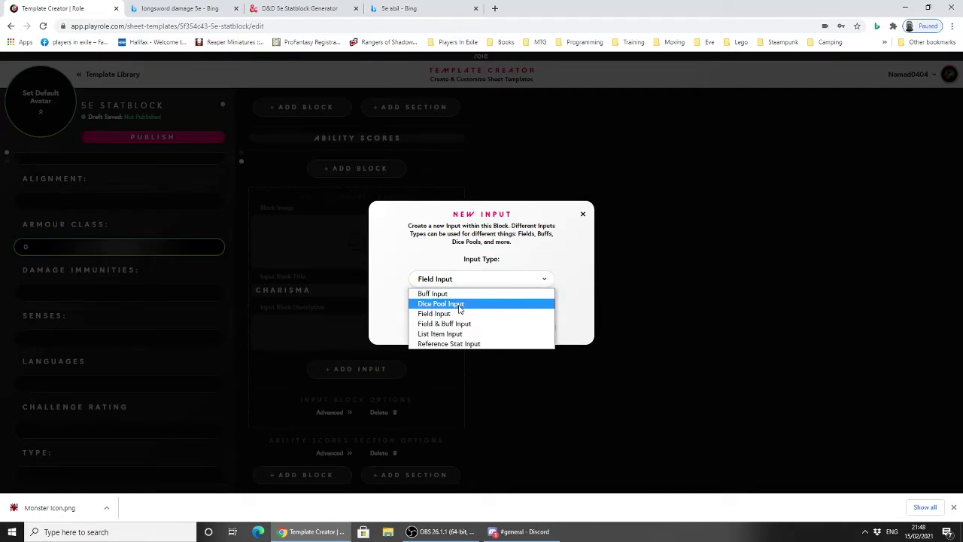
click(459, 305)
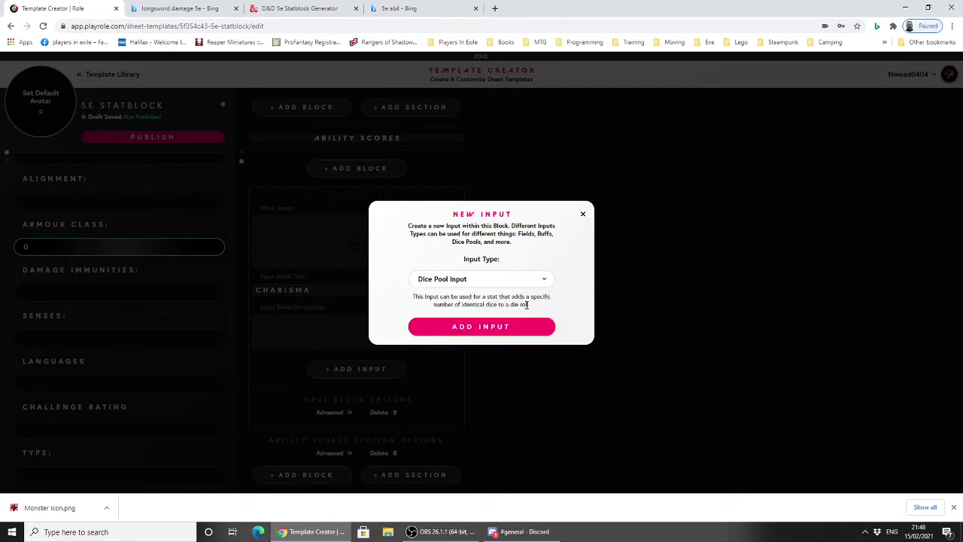
click(464, 284)
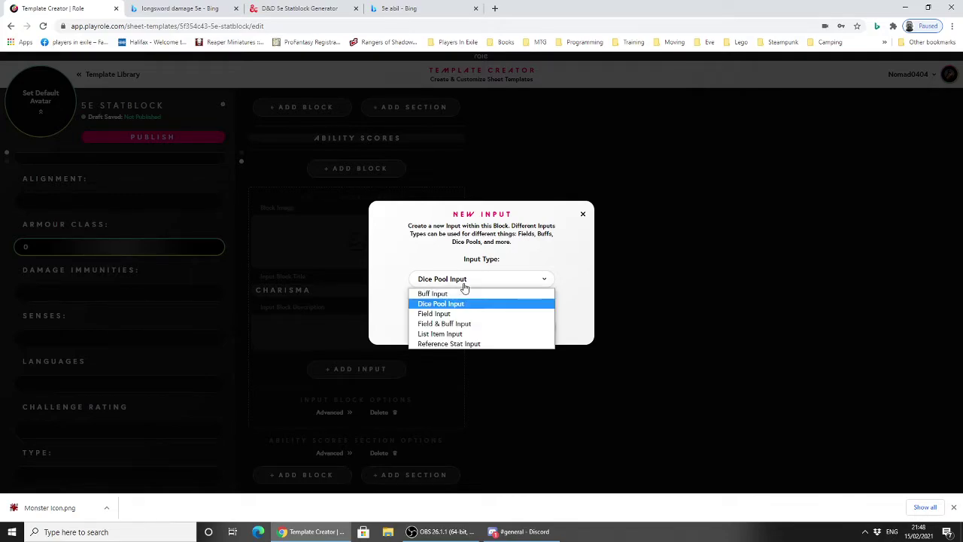
click(468, 325)
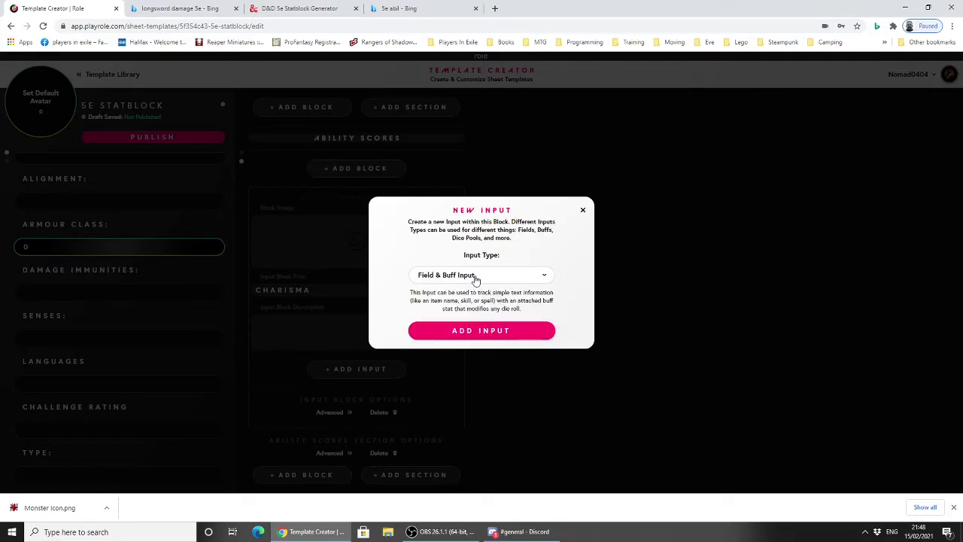
click(472, 326)
scroll(367, 316, down, 2)
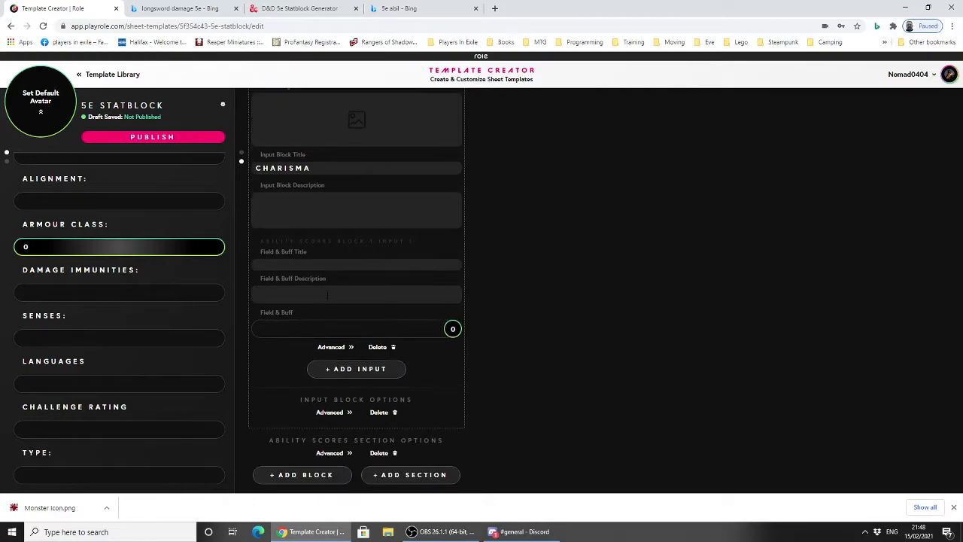
click(338, 370)
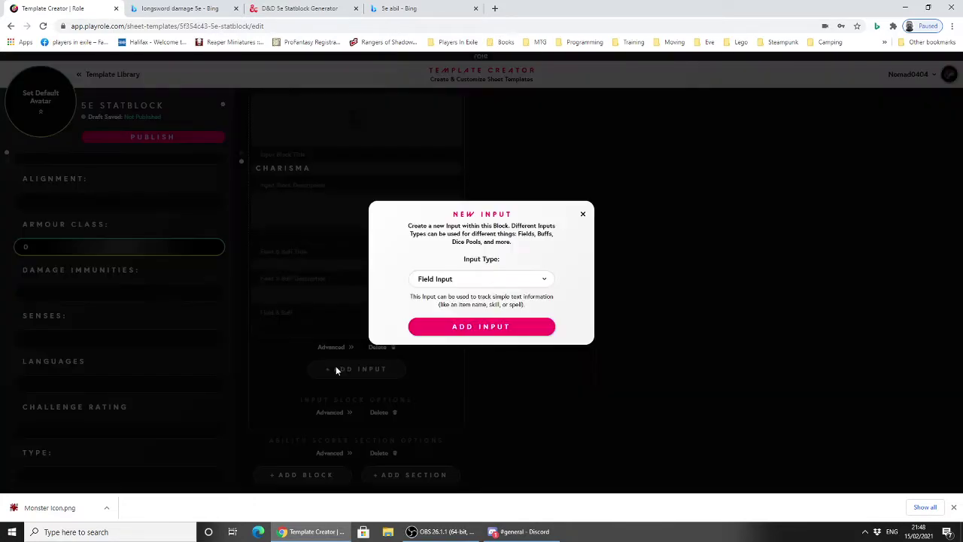
click(583, 216)
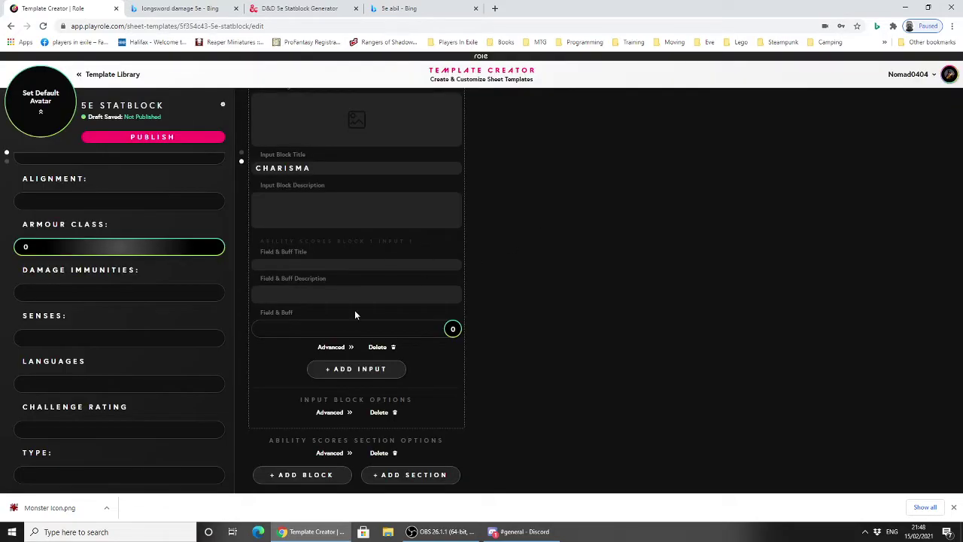
Step: Examine how the Charisma block's field and buff look in the editor and the sheet preview
scroll(351, 311, up, 3)
scroll(351, 316, down, 3)
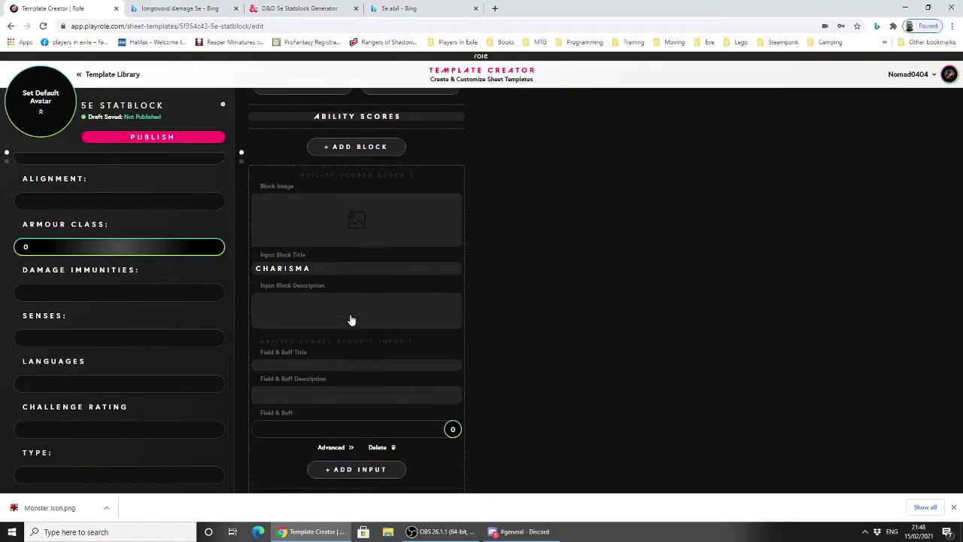
scroll(129, 375, down, 1)
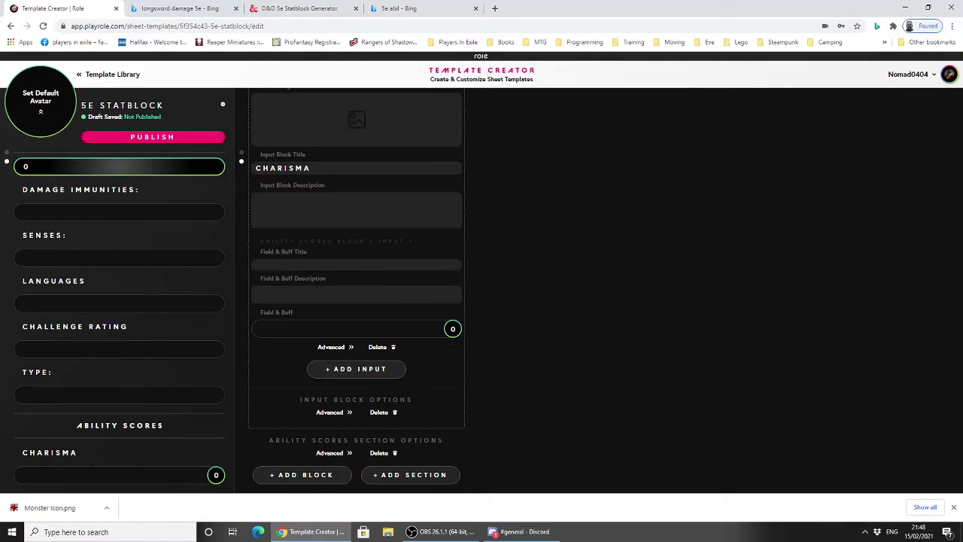
scroll(104, 436, up, 2)
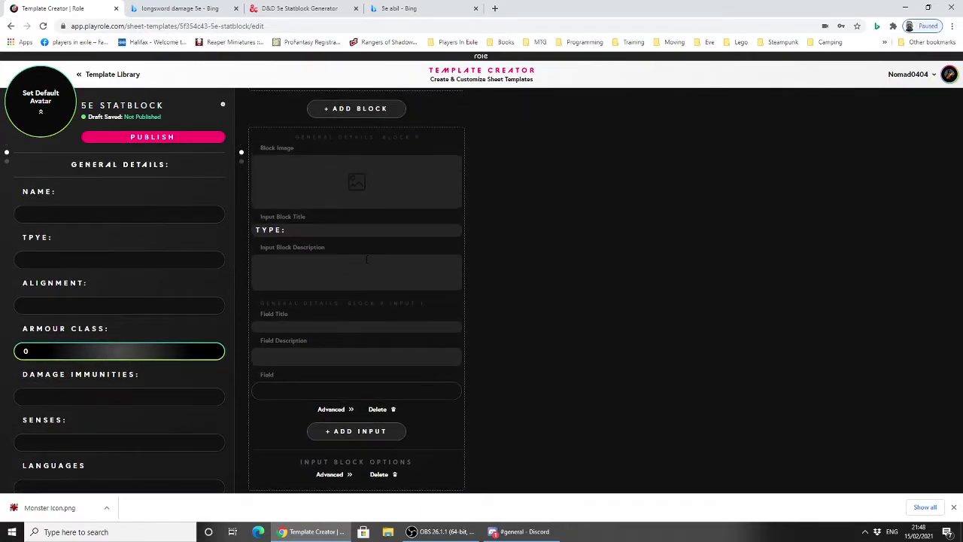
Step: Delete the field input from the surplus "TYPE:" block at the end of General Details and check the sheet preview
click(378, 408)
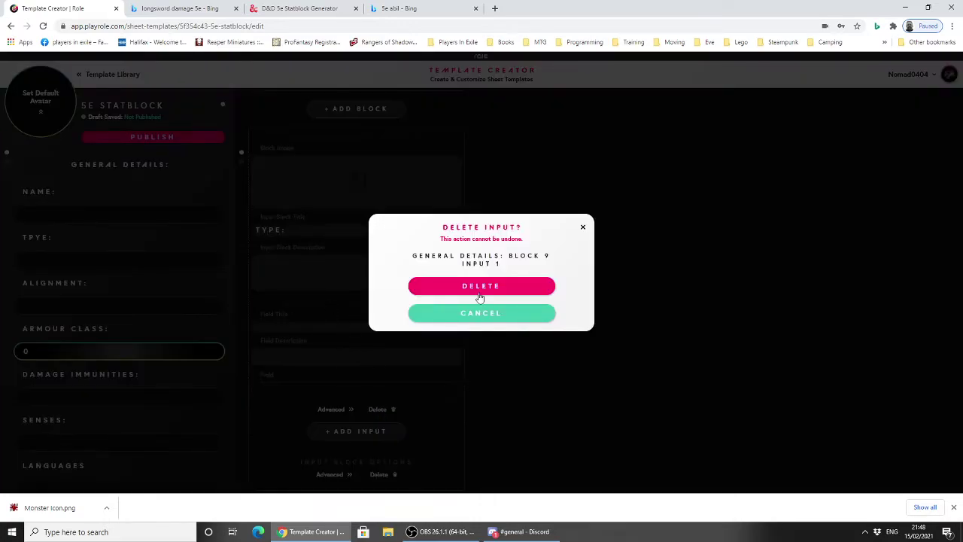
click(504, 286)
scroll(127, 242, down, 2)
scroll(127, 242, up, 2)
scroll(72, 245, down, 2)
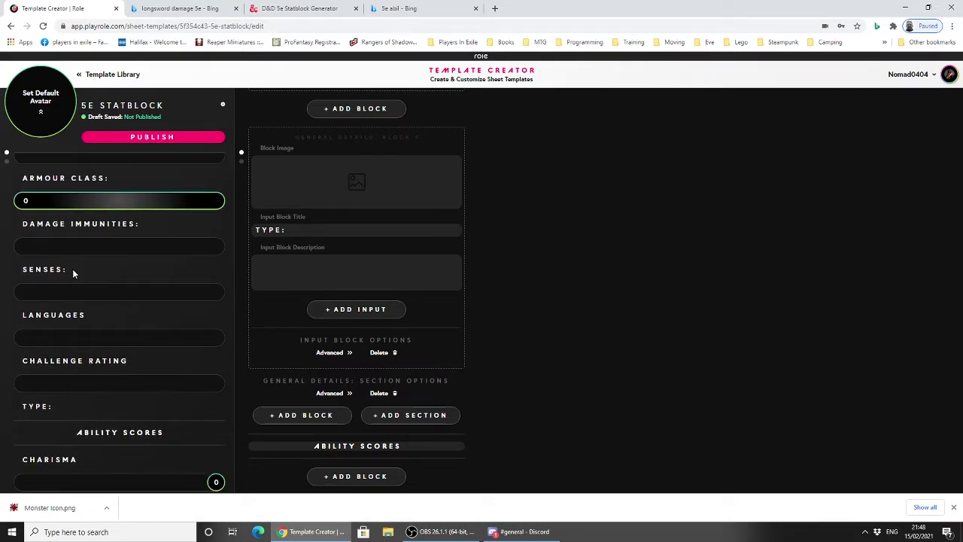
scroll(92, 321, down, 1)
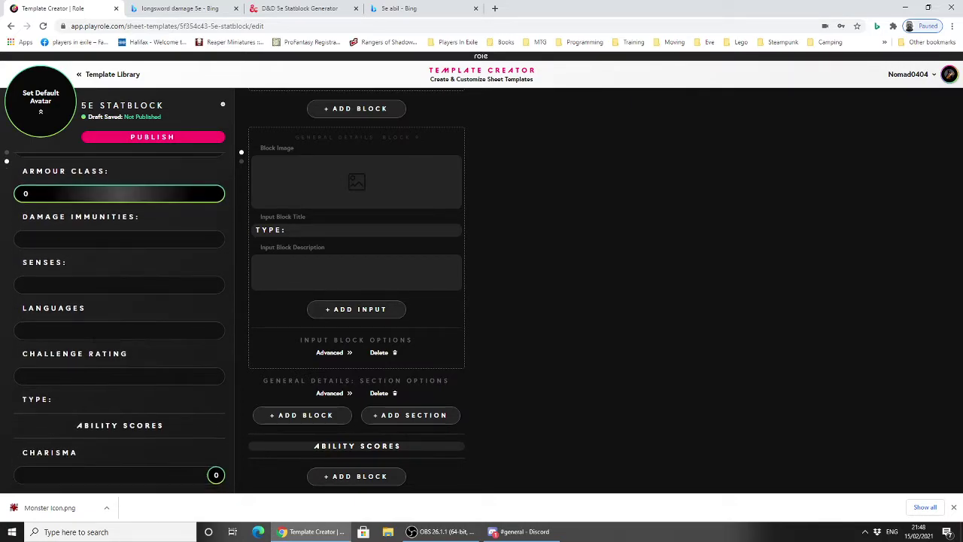
Step: Delete the surplus "TYPE:" block that follows Challenge Rating in the General Details section
drag(58, 401, 8, 402)
scroll(109, 399, up, 3)
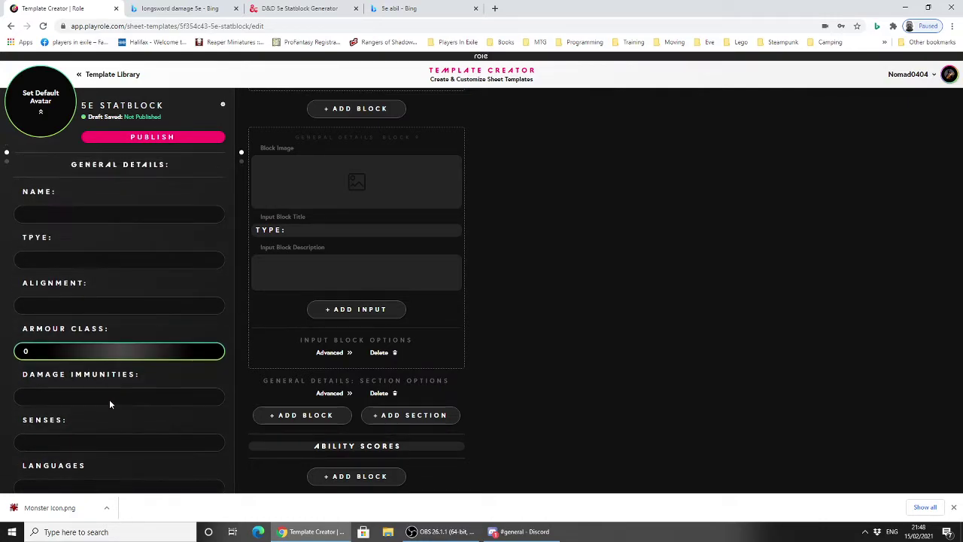
scroll(105, 399, down, 3)
scroll(325, 386, down, 10)
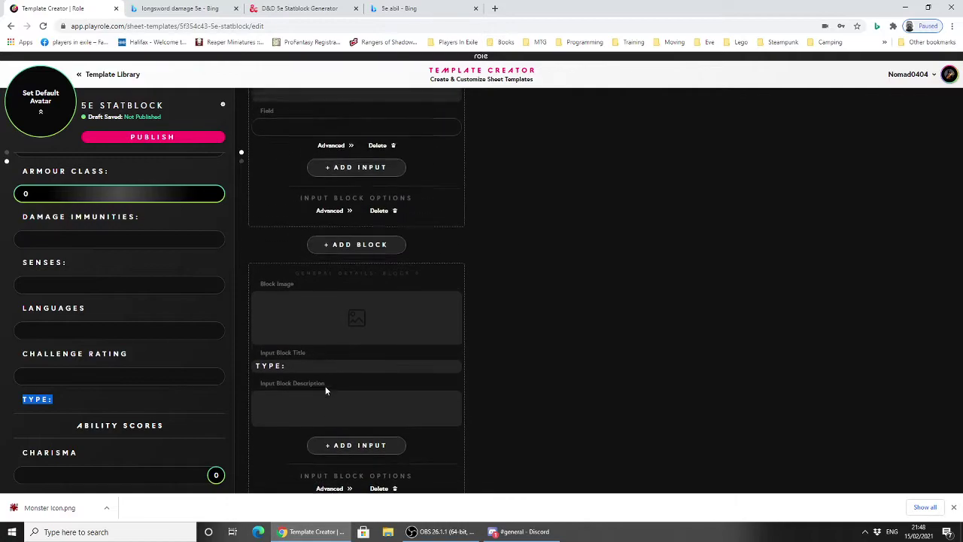
scroll(325, 386, down, 3)
scroll(334, 374, up, 1)
scroll(334, 374, down, 4)
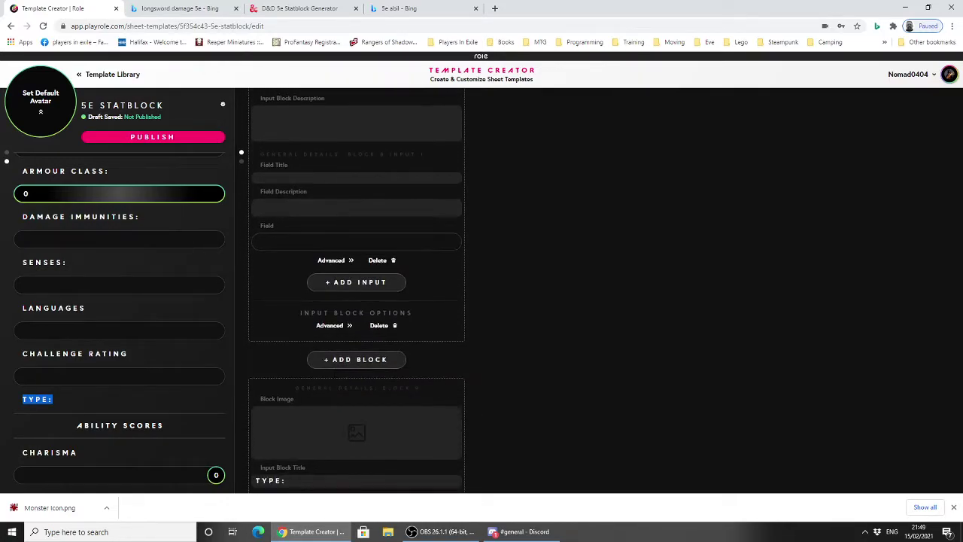
scroll(332, 378, down, 5)
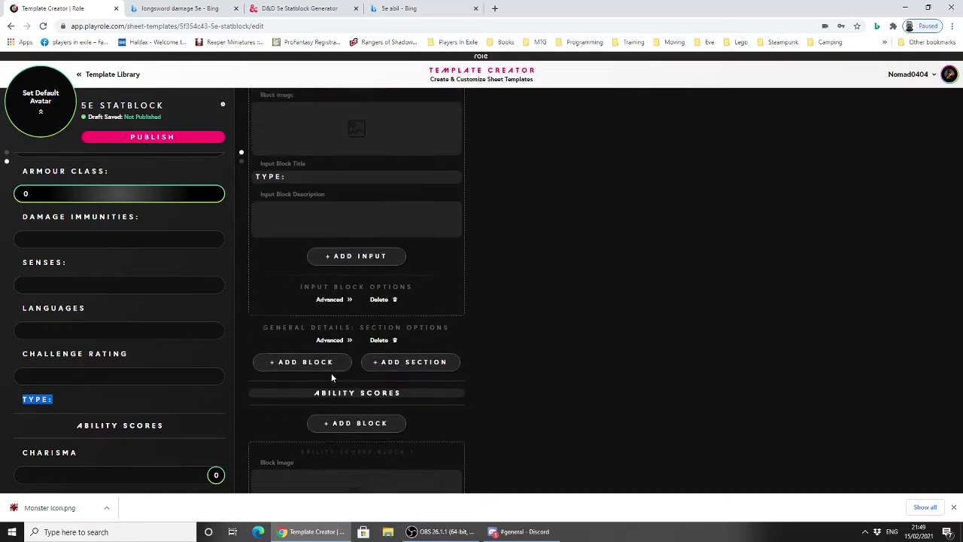
scroll(332, 378, down, 5)
scroll(332, 378, up, 5)
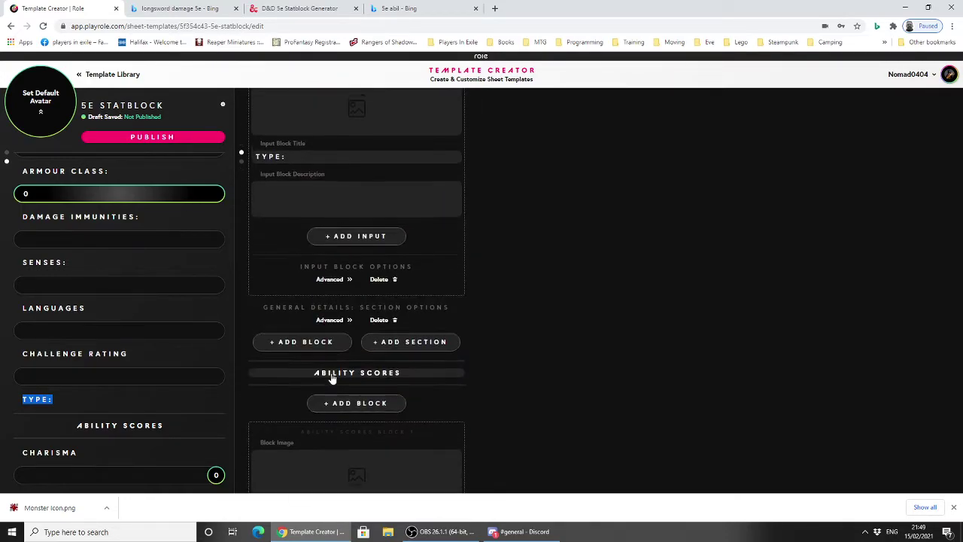
scroll(332, 378, up, 2)
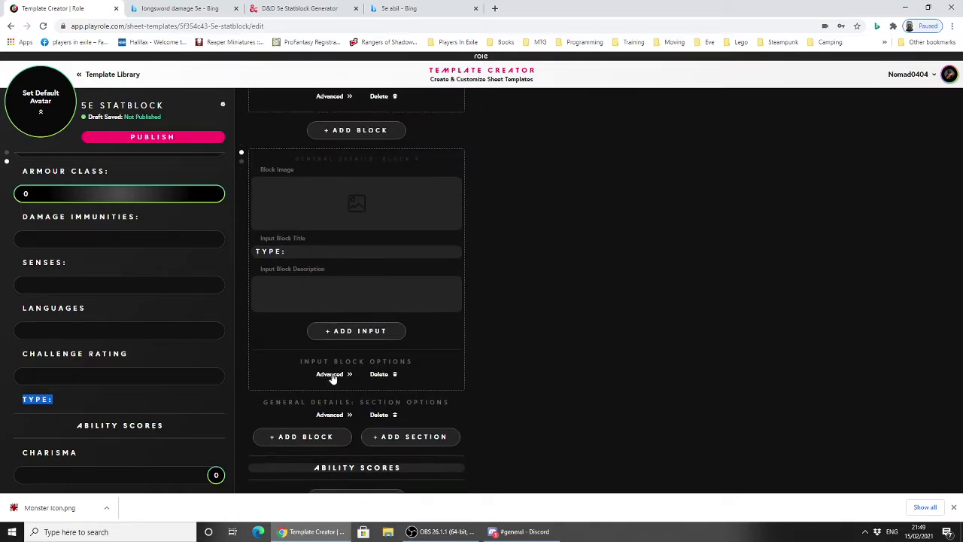
click(392, 374)
click(468, 293)
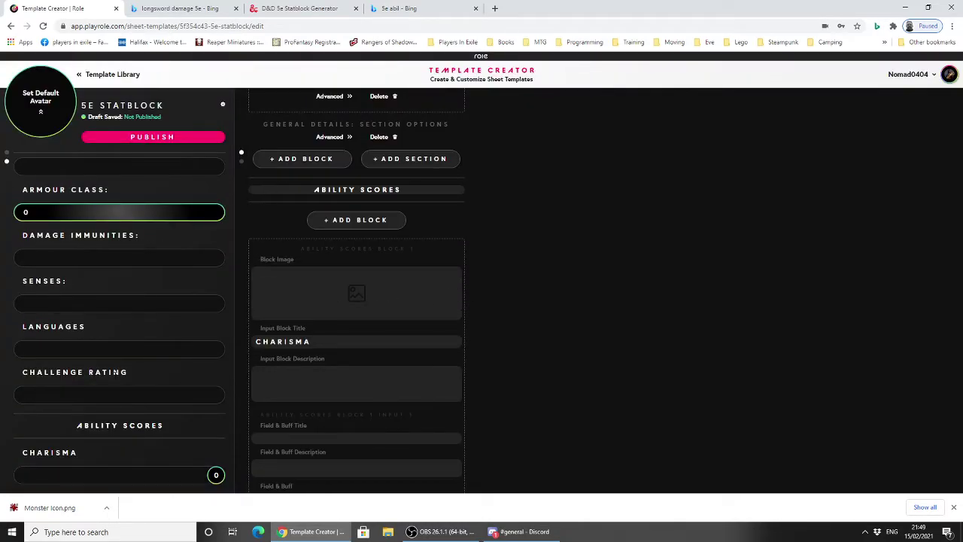
Step: Add an Input Block above Charisma in the Ability Scores section and title it "STRENGTH:"
scroll(396, 278, down, 1)
scroll(142, 235, up, 4)
scroll(191, 253, down, 2)
scroll(360, 345, down, 3)
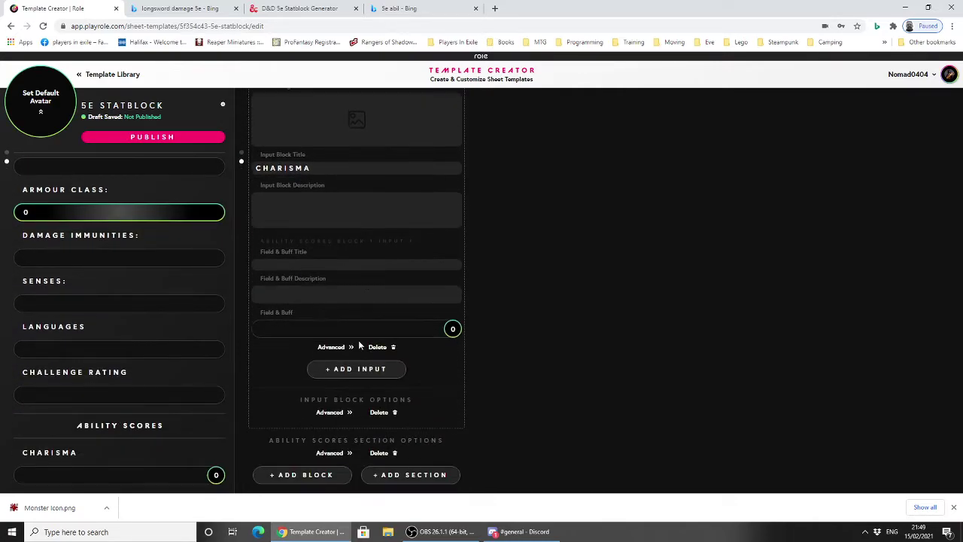
scroll(369, 367, up, 4)
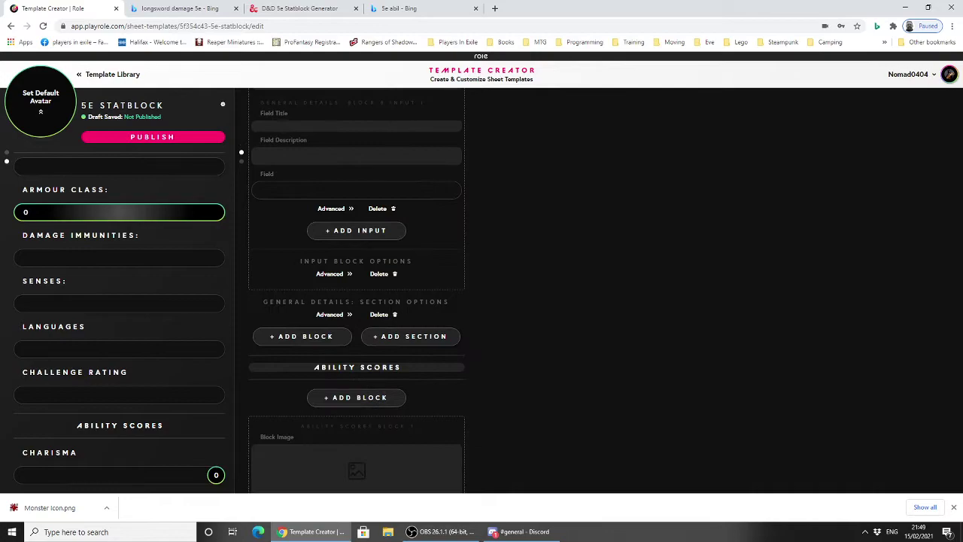
click(346, 300)
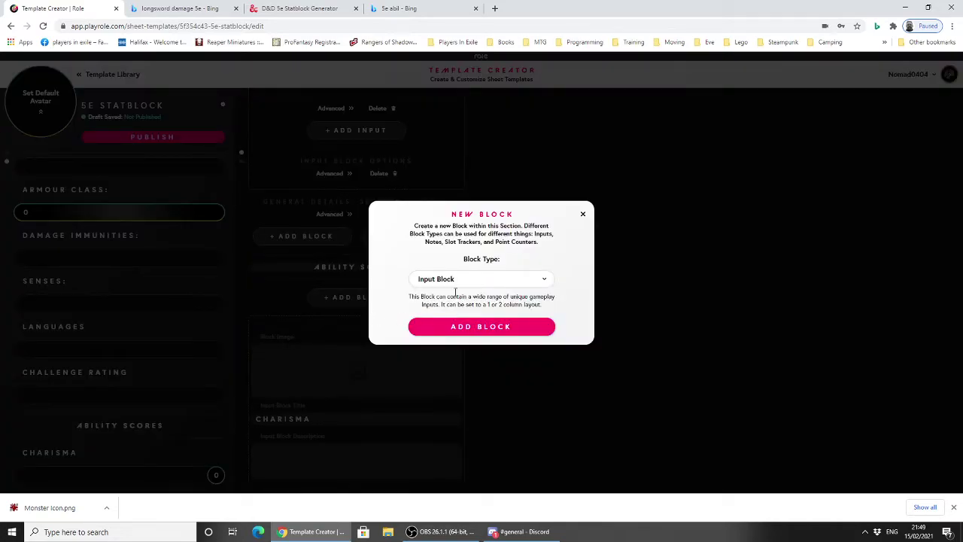
click(462, 325)
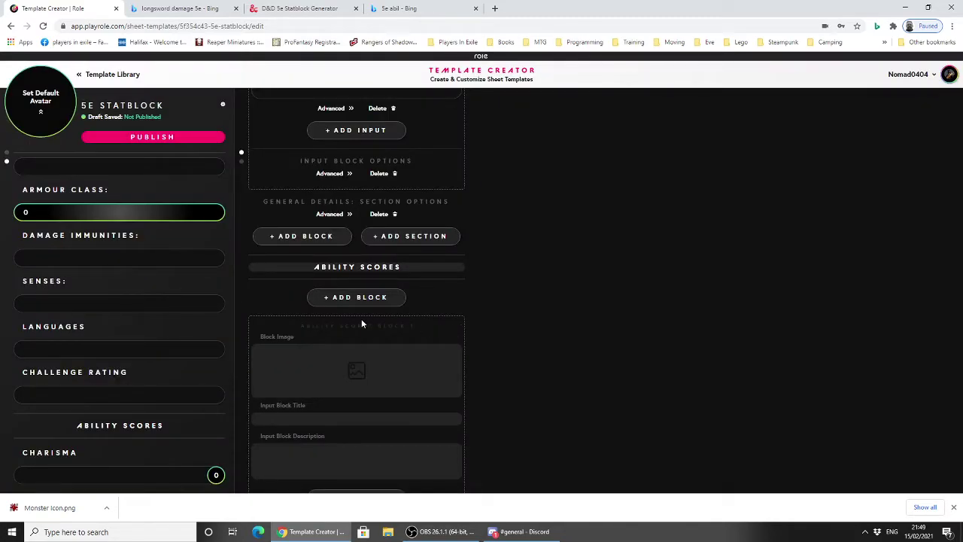
scroll(324, 333, down, 2)
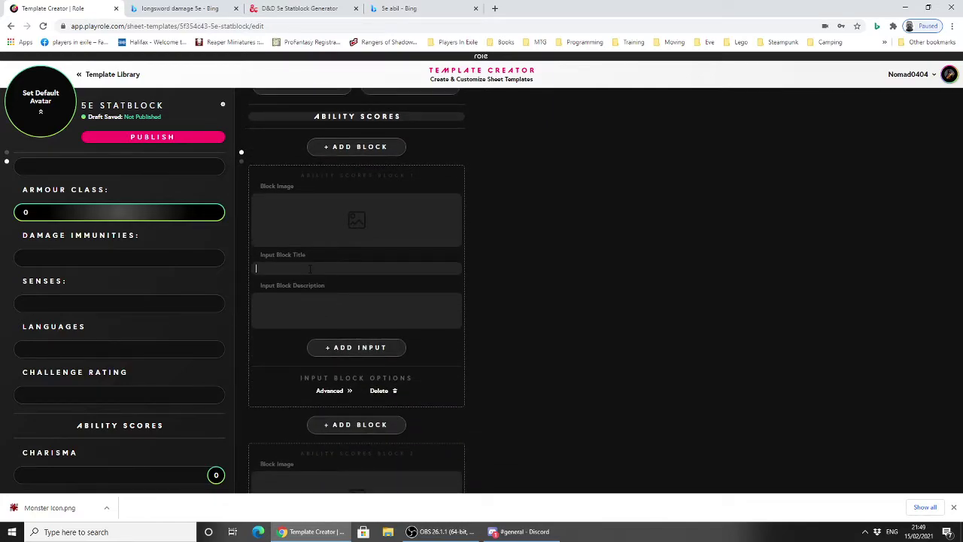
text(STRENGTH:)
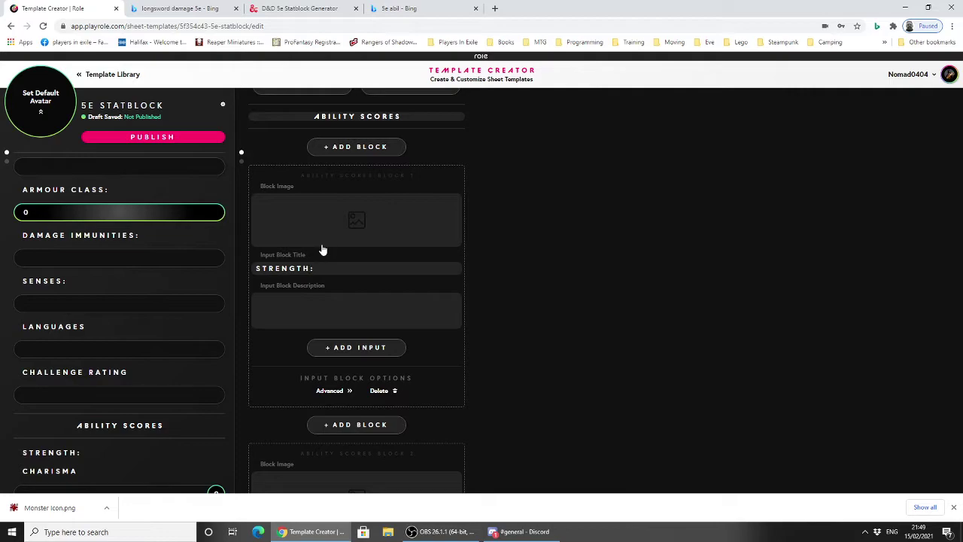
Step: Retitle the Charisma block "CHARISMA:" so it ends with a colon like the Strength title
scroll(118, 340, down, 1)
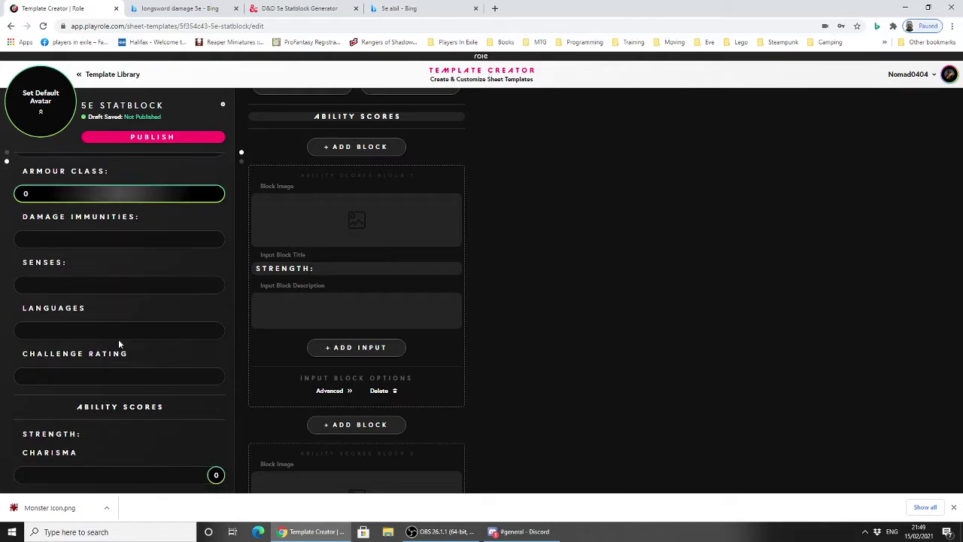
scroll(308, 318, down, 4)
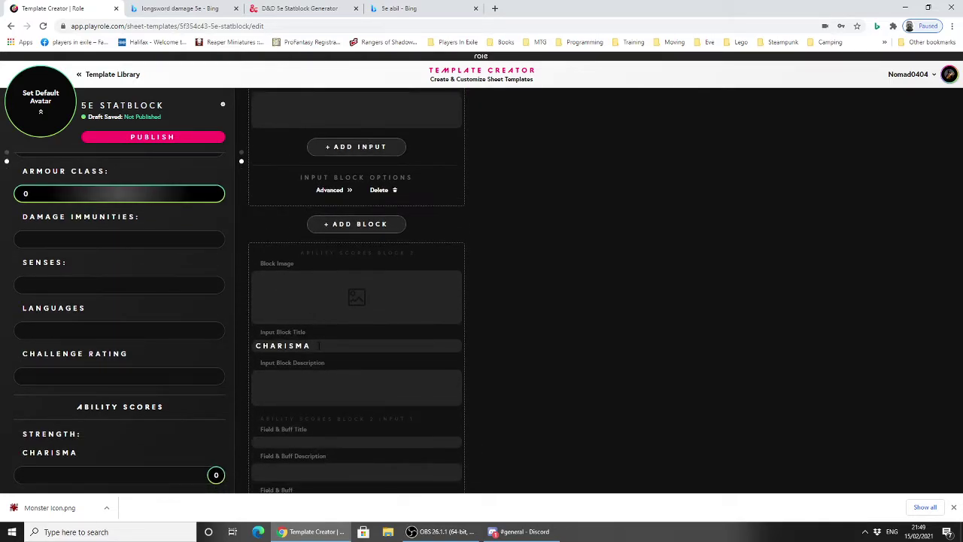
scroll(361, 323, down, 3)
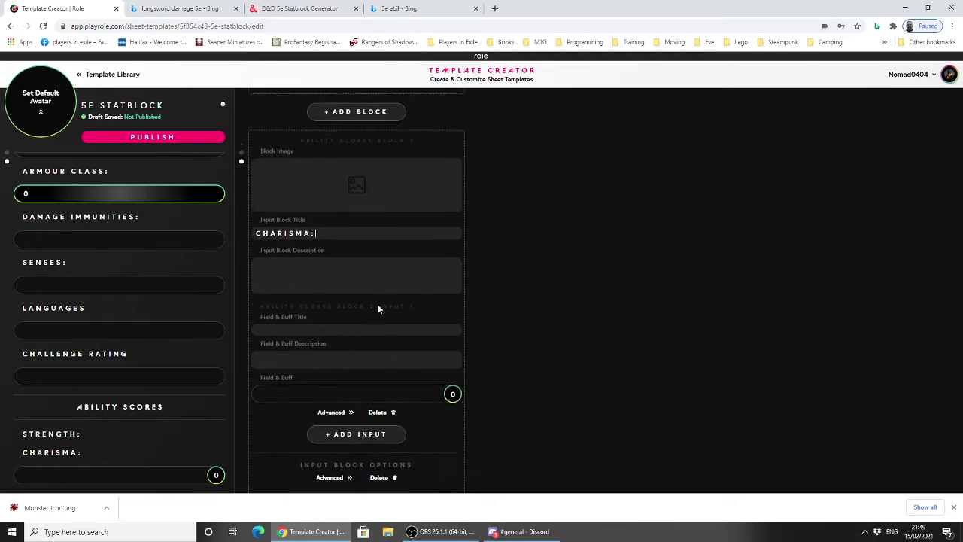
Step: Add a Field & Buff Input to the Strength block
scroll(379, 307, up, 6)
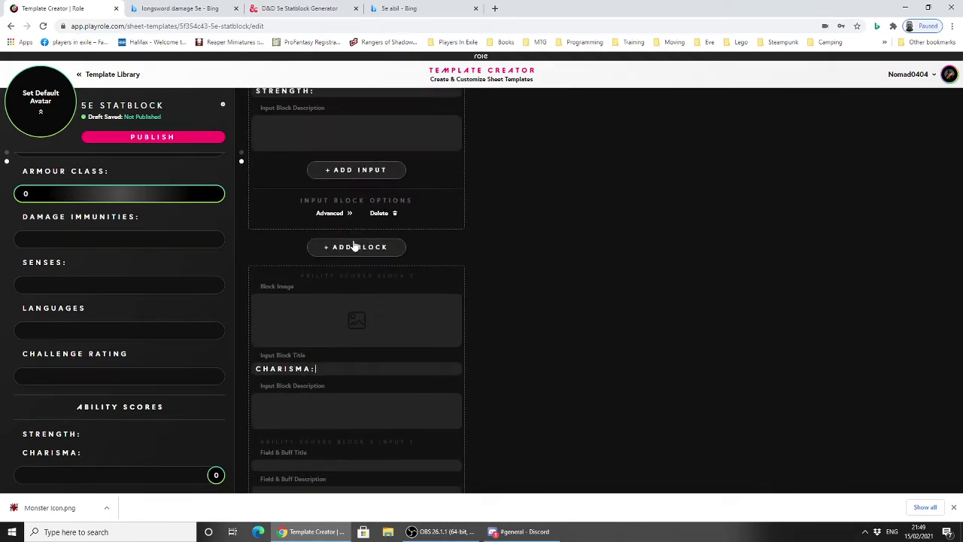
click(354, 421)
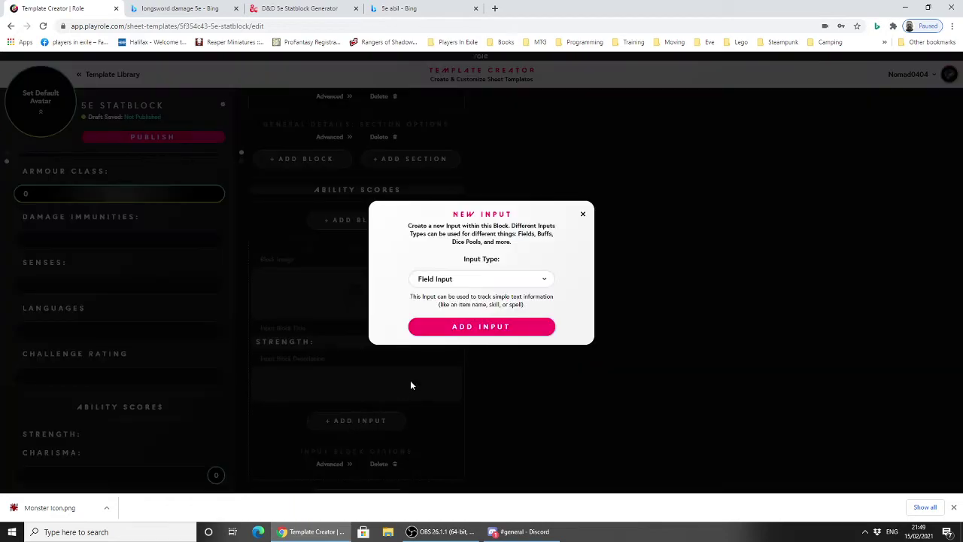
click(456, 281)
click(455, 324)
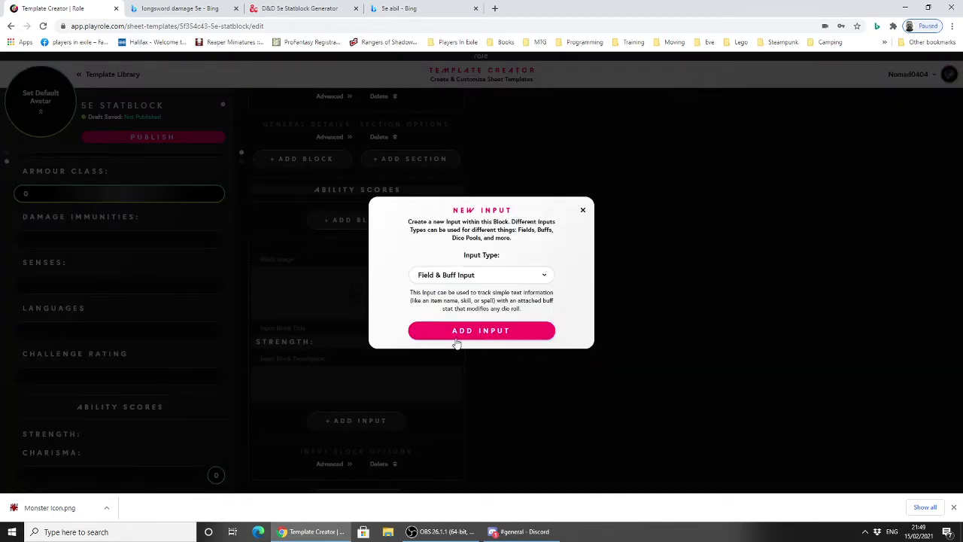
click(455, 333)
scroll(120, 390, down, 1)
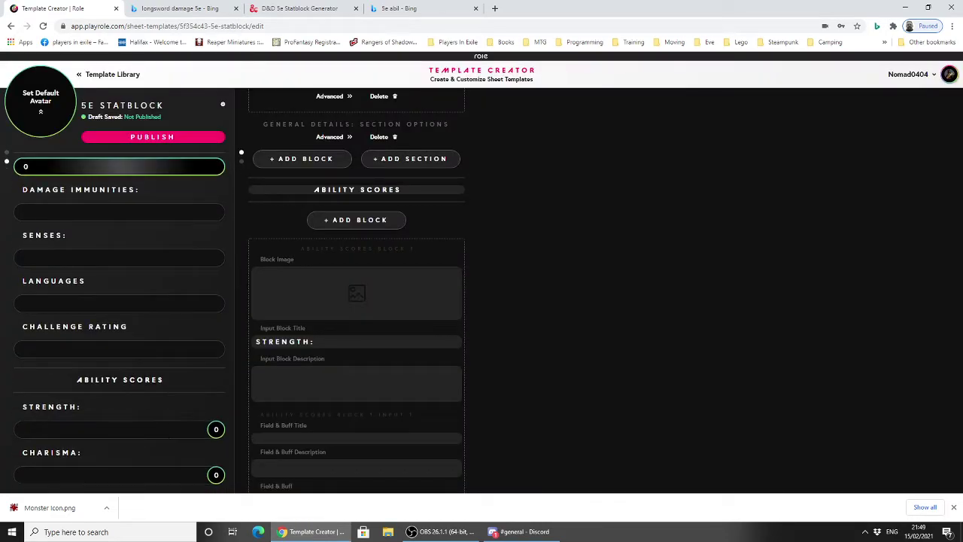
Step: Review the Strength and Charisma blocks in the editor against the Ability Scores section of the sheet preview
scroll(413, 354, down, 3)
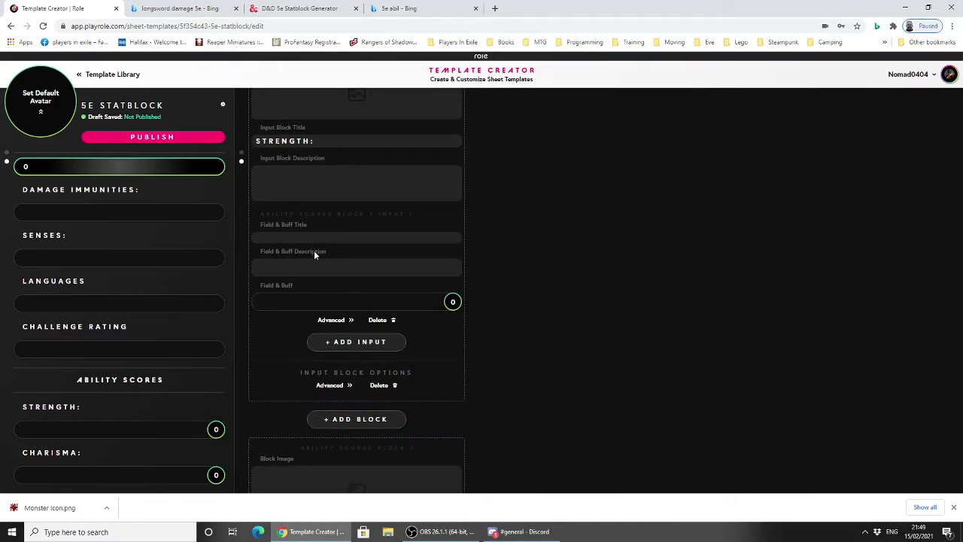
scroll(334, 280, down, 1)
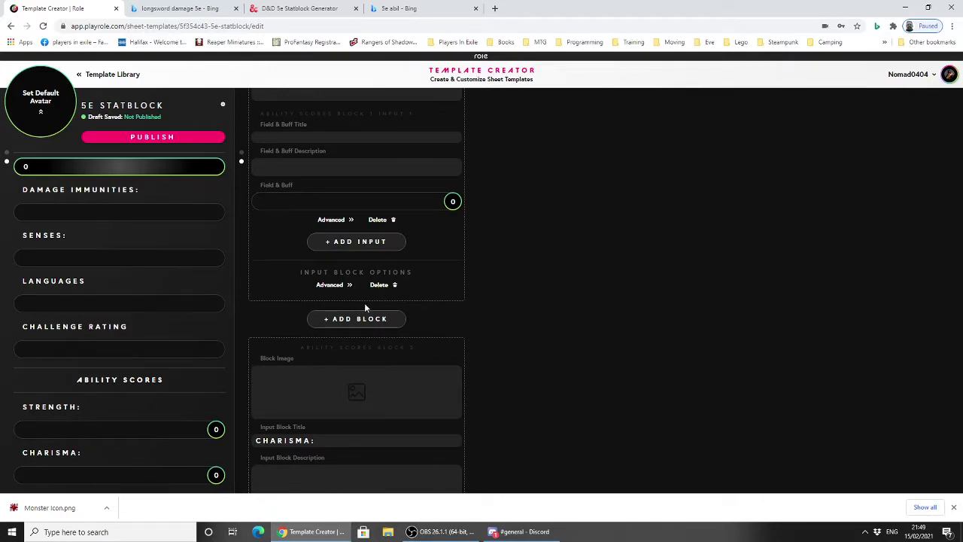
scroll(366, 308, up, 2)
scroll(354, 301, up, 2)
scroll(352, 299, down, 2)
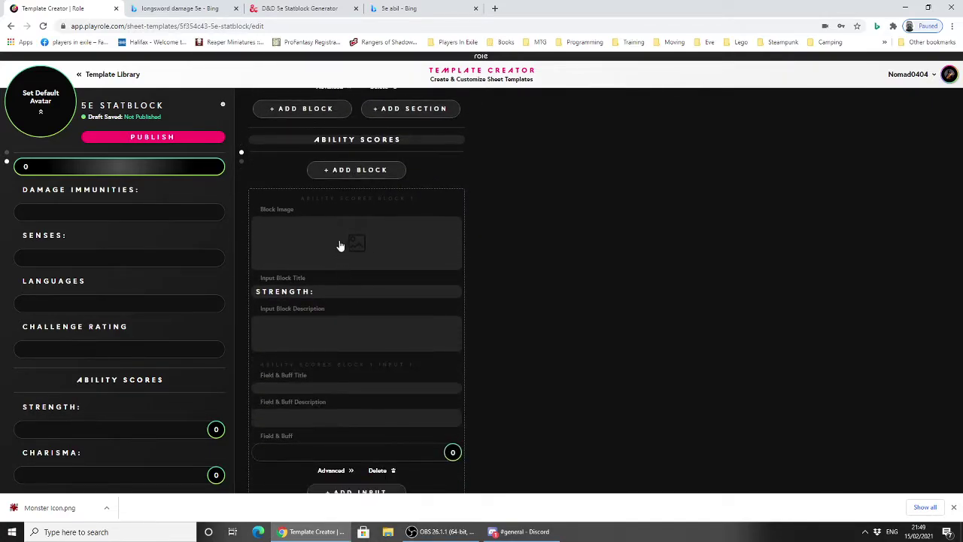
scroll(339, 246, down, 1)
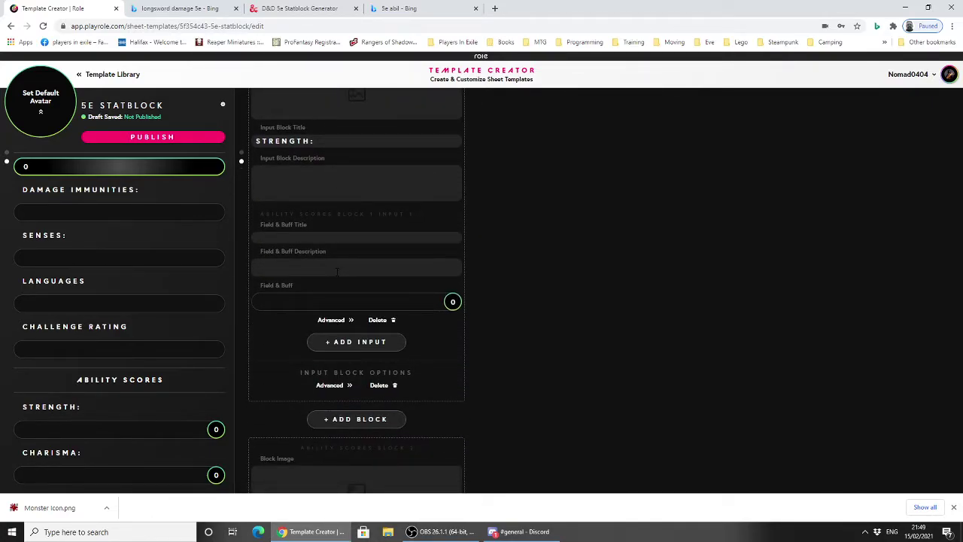
click(136, 380)
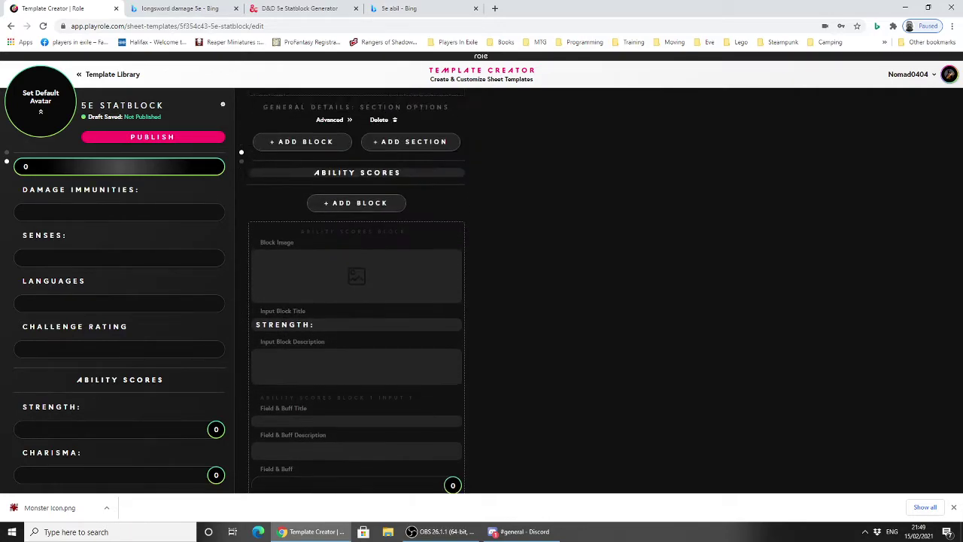
scroll(315, 286, up, 1)
scroll(315, 287, down, 5)
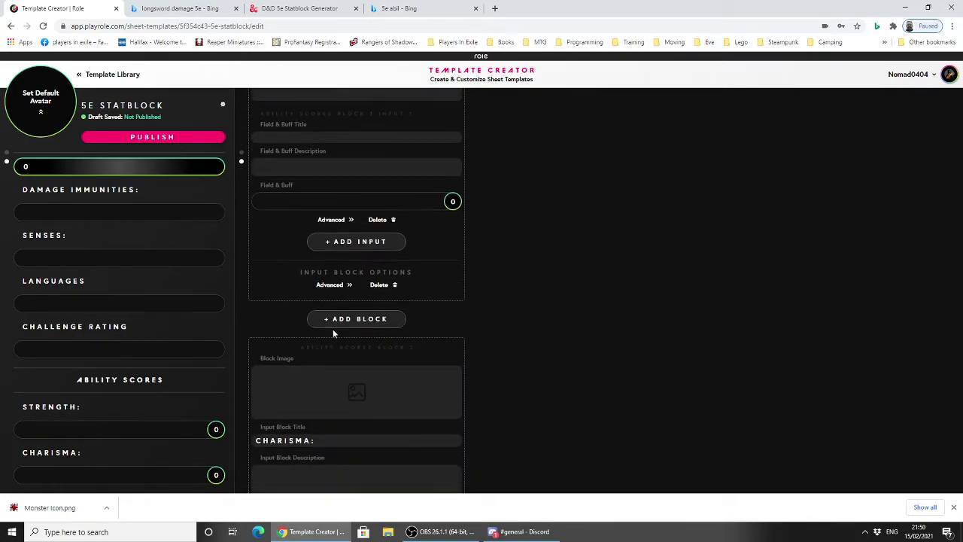
Step: Check the open ability reference pages and add an Input Block between the Strength and Charisma blocks
click(331, 324)
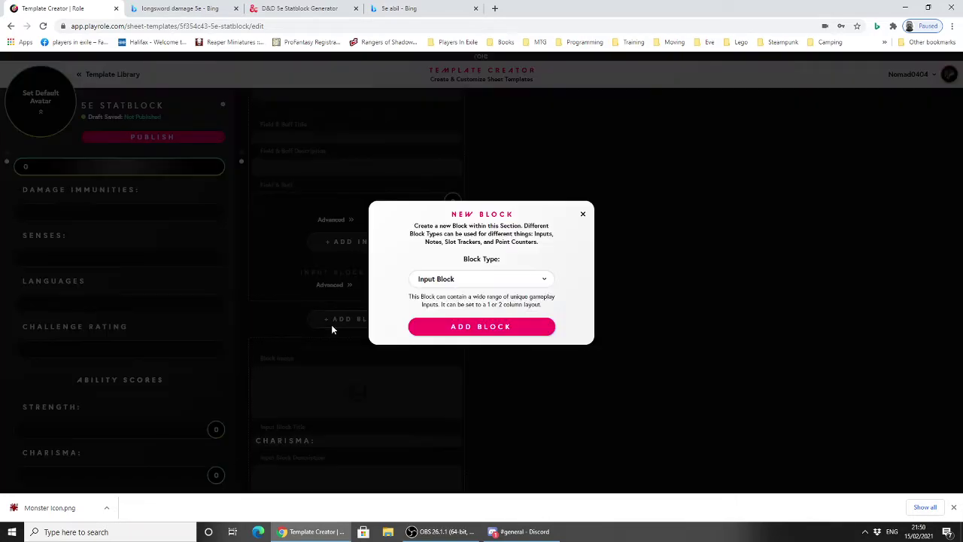
click(297, 9)
click(403, 8)
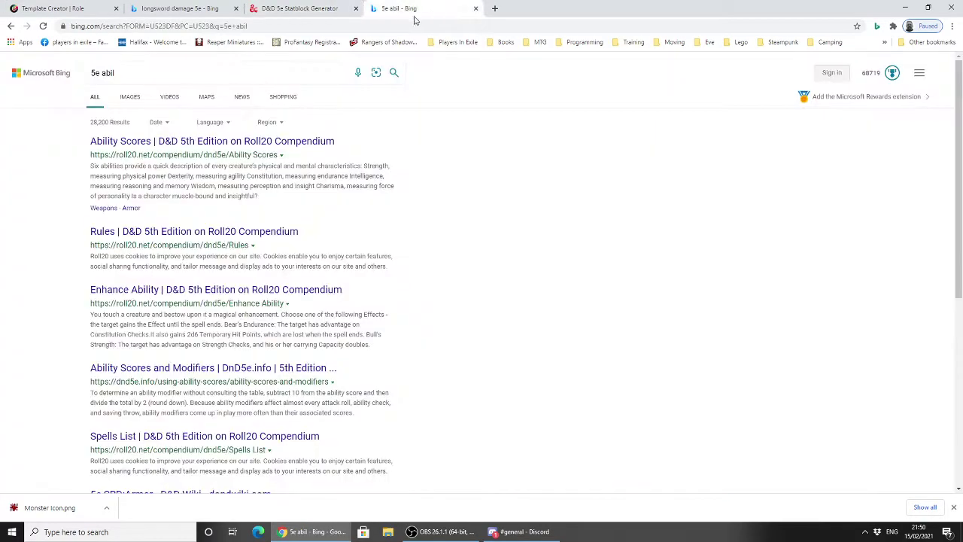
click(91, 9)
click(460, 277)
click(461, 279)
click(463, 328)
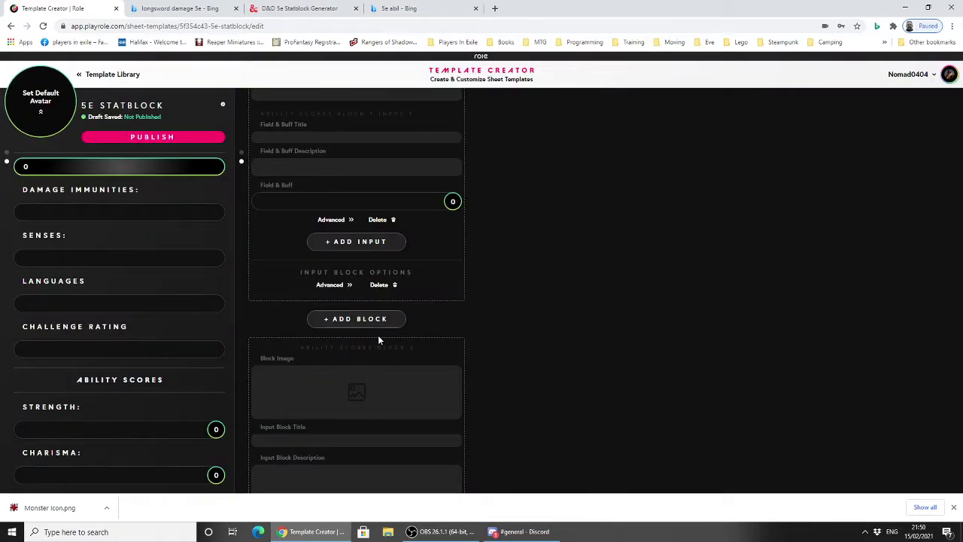
Step: Add a Field & Buff Input to the empty block between Strength and Charisma and title the block "DEXTERITY"
scroll(378, 335, down, 3)
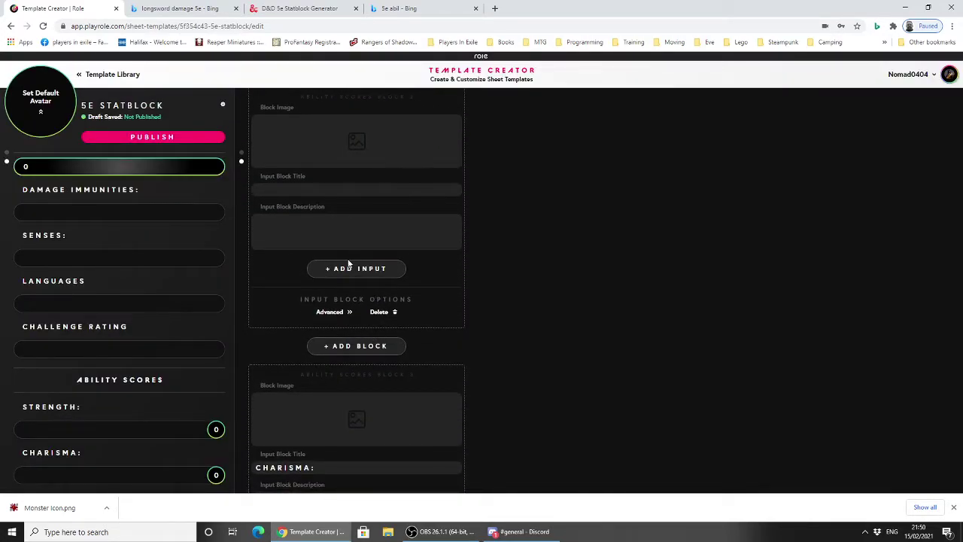
scroll(348, 262, down, 3)
click(344, 320)
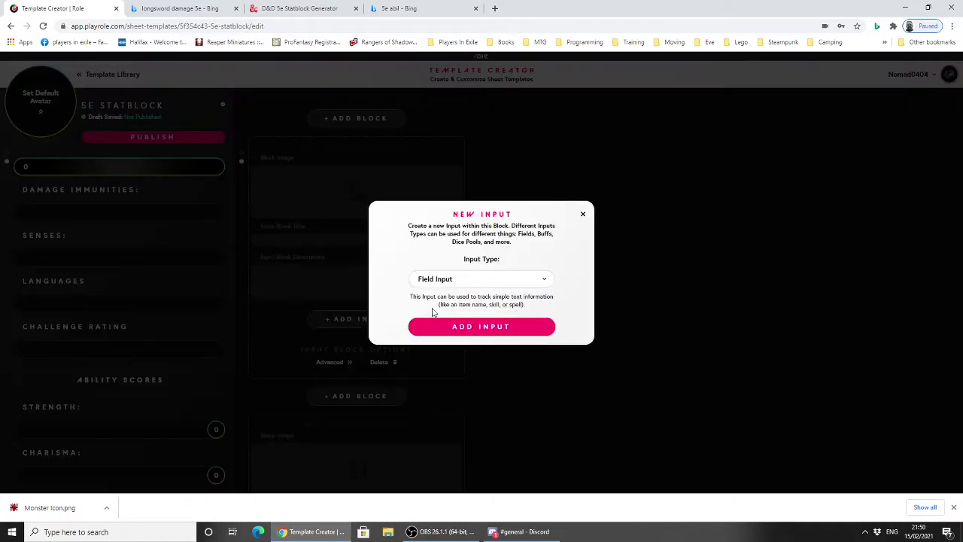
click(451, 280)
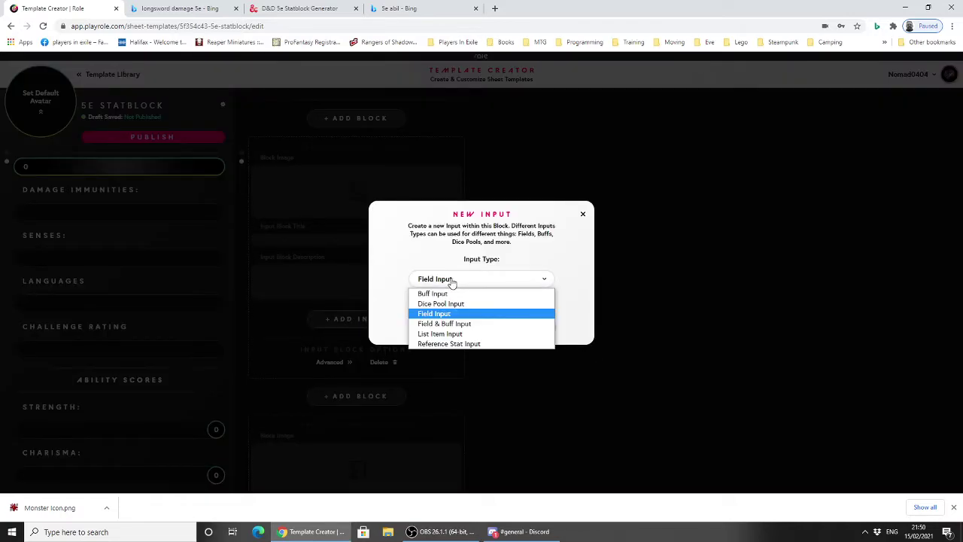
click(455, 323)
click(481, 331)
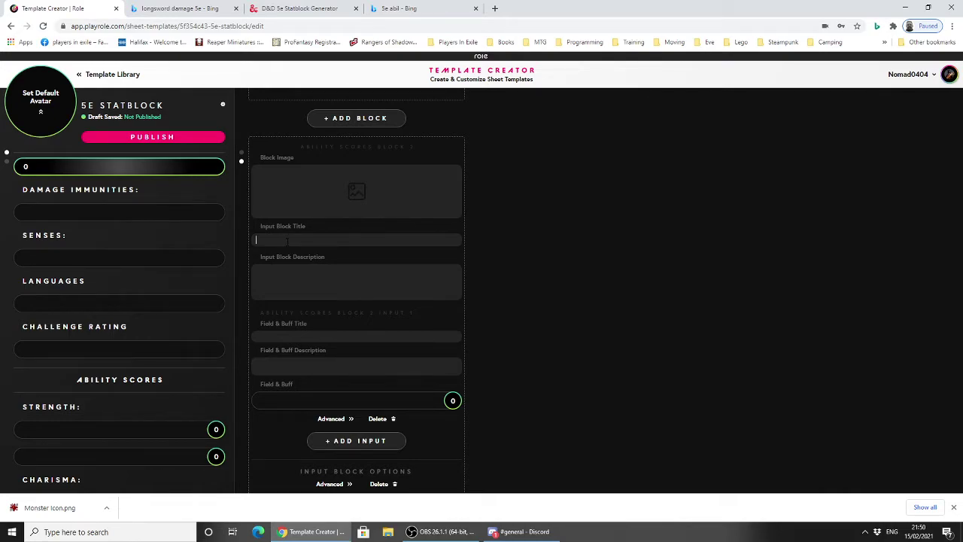
text(DEX)
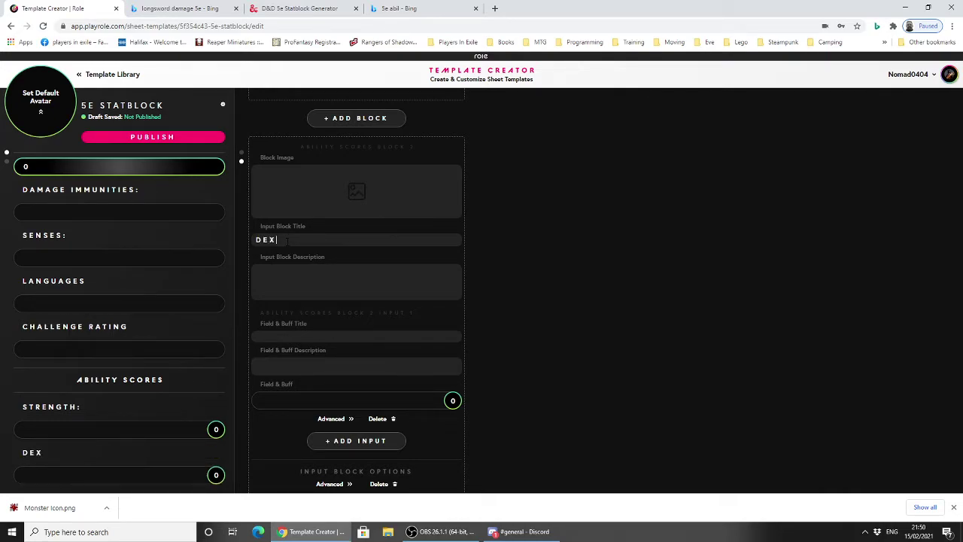
text(TERITY)
Step: Add an Input Block between the Dexterity and Charisma blocks and title it "CONSTITUITON"
scroll(357, 293, down, 3)
scroll(327, 253, up, 1)
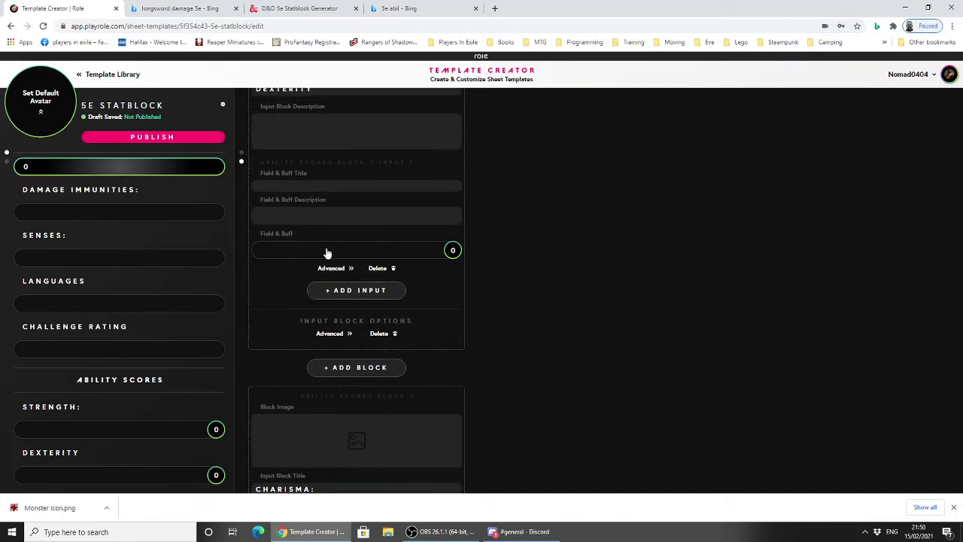
scroll(327, 254, down, 3)
click(336, 167)
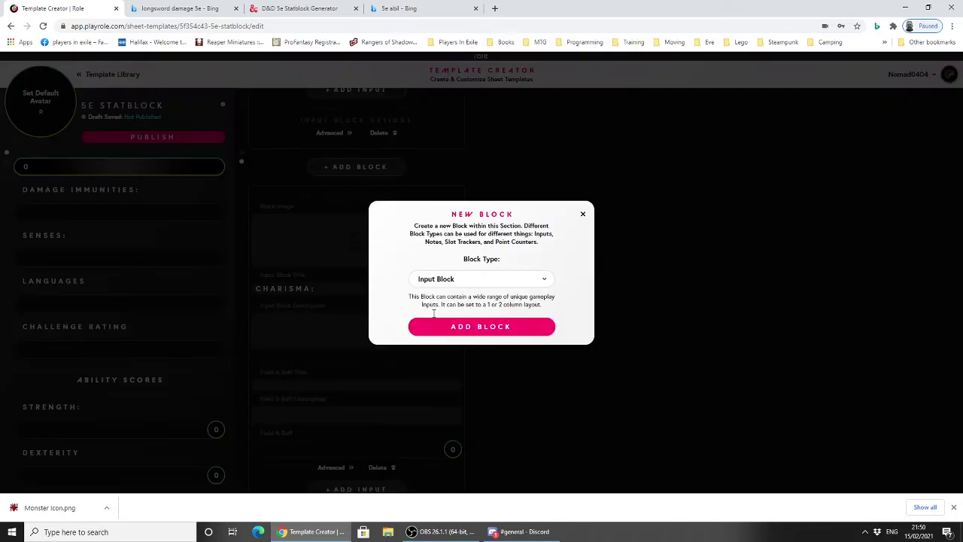
click(456, 328)
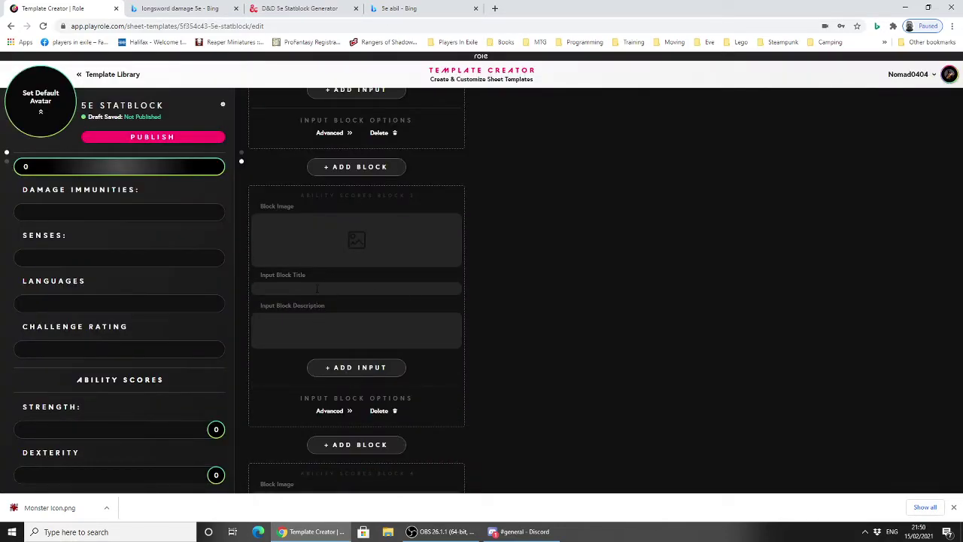
text(CONSTITUITON)
Step: Add a Field & Buff Input to the "CONSTITUITON" block
click(359, 369)
click(467, 280)
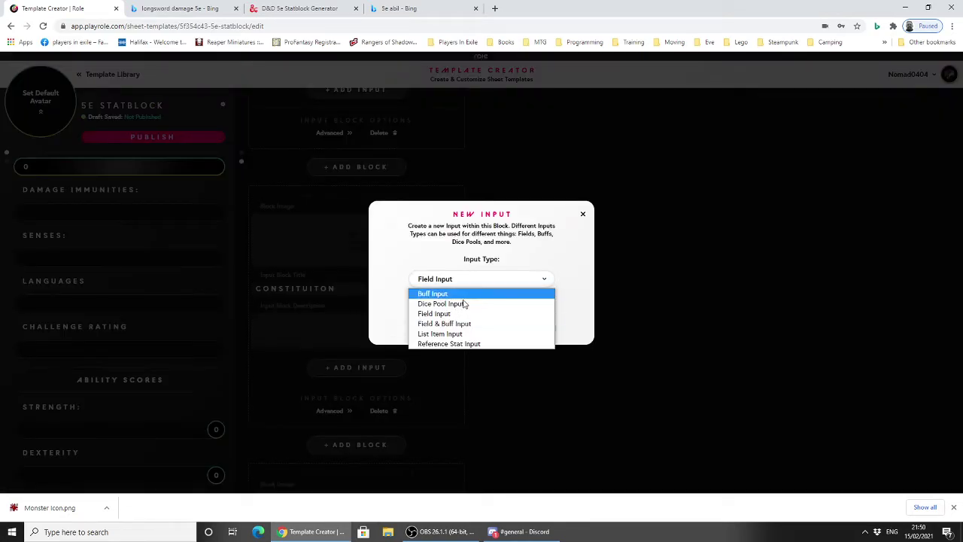
click(455, 324)
click(457, 328)
Step: Review the order and contents of the ability blocks in the editor, and compare the whole sheet preview from General Details down
scroll(337, 303, down, 2)
scroll(157, 338, down, 1)
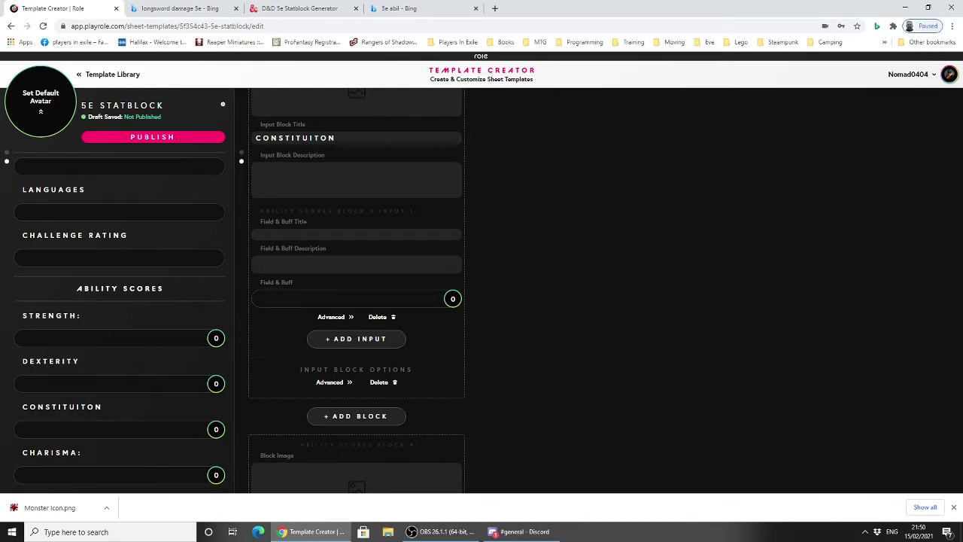
scroll(341, 290, up, 1)
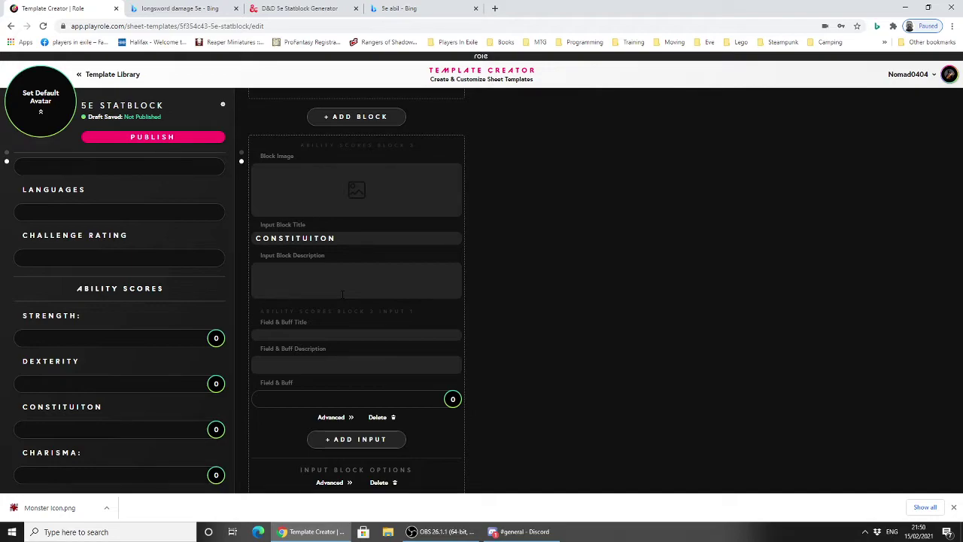
scroll(342, 294, down, 5)
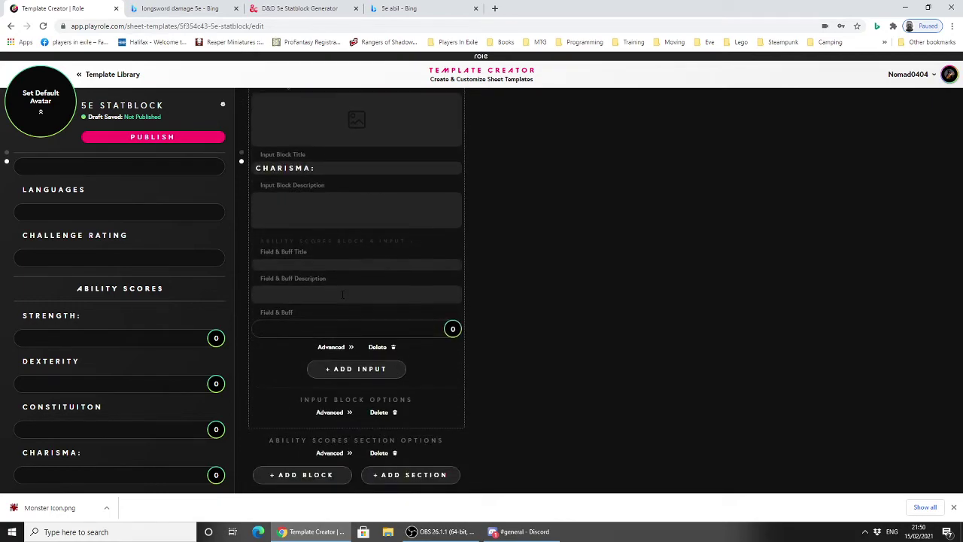
scroll(326, 316, up, 5)
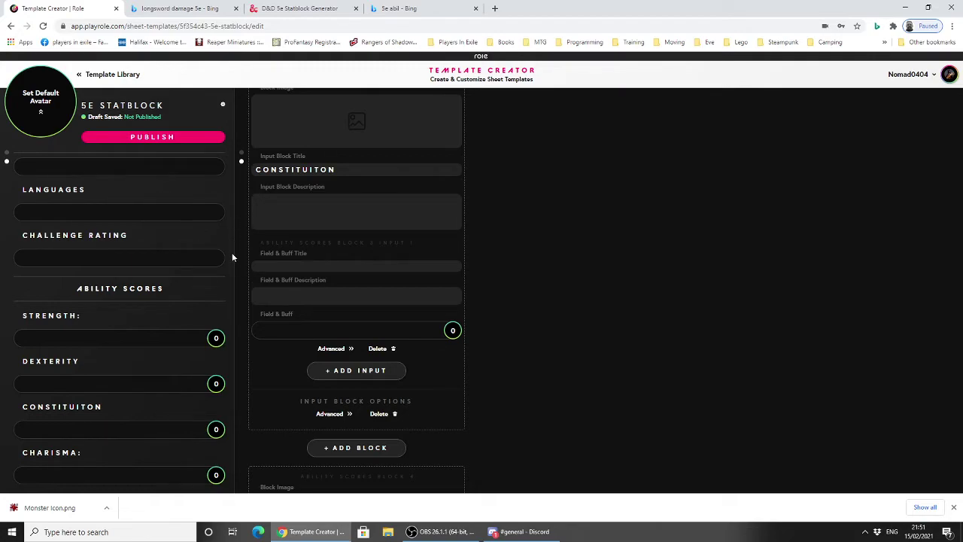
scroll(179, 331, up, 4)
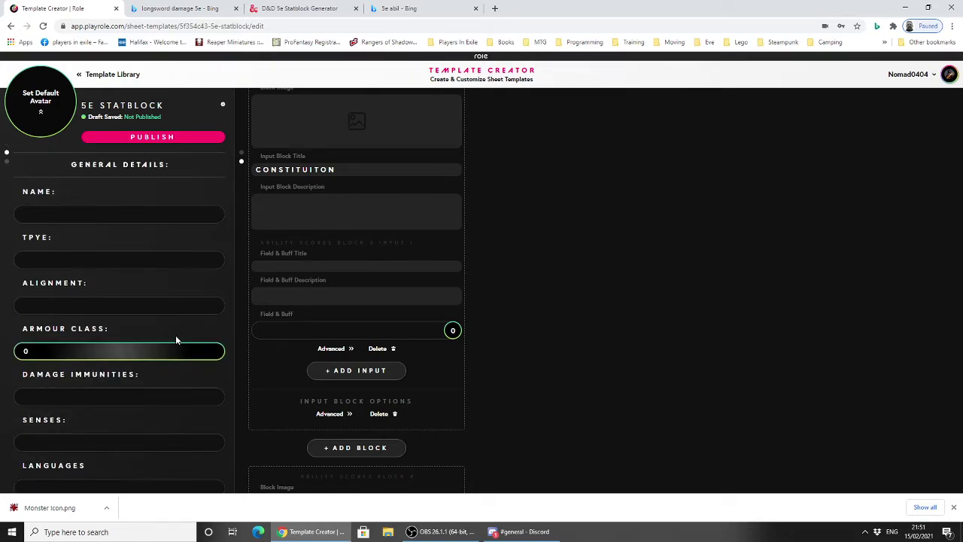
scroll(181, 335, down, 4)
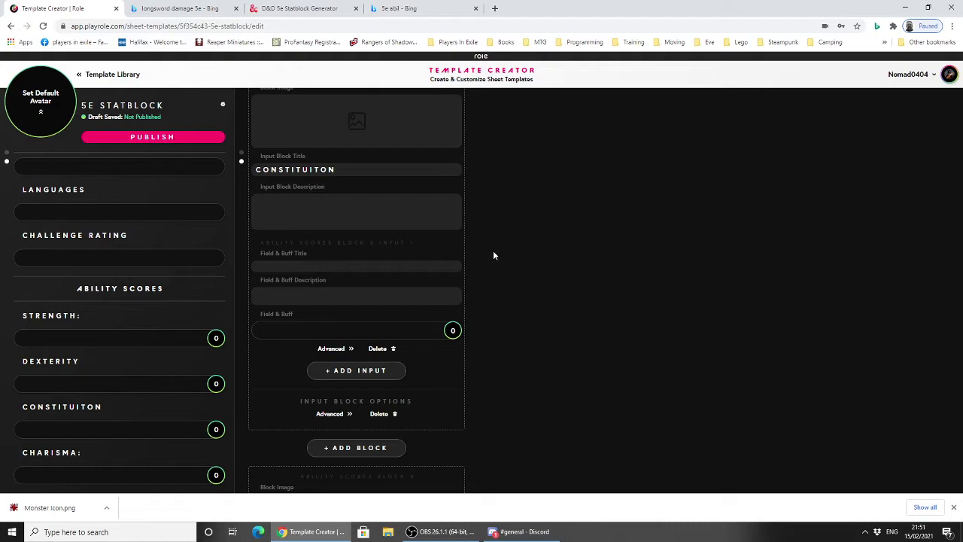
scroll(494, 256, down, 5)
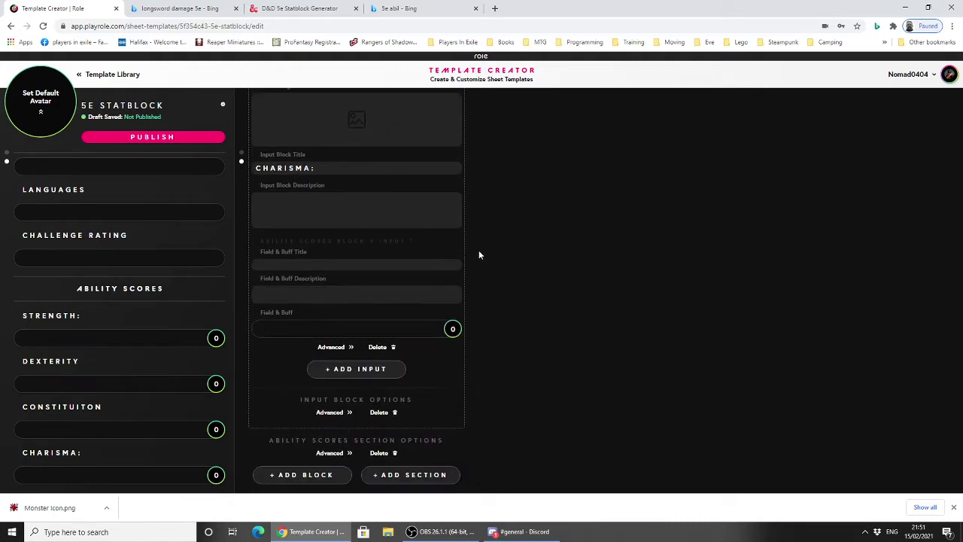
scroll(479, 250, up, 5)
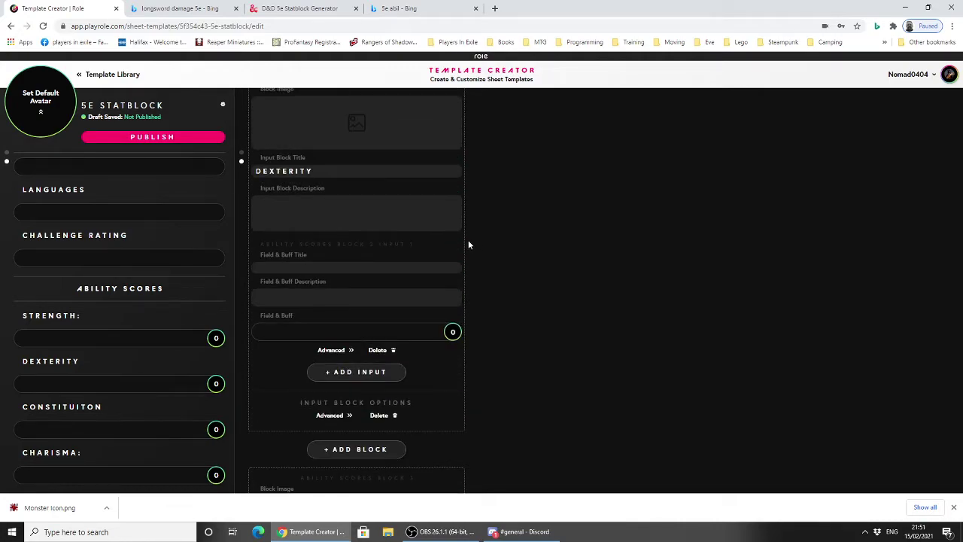
scroll(467, 241, down, 5)
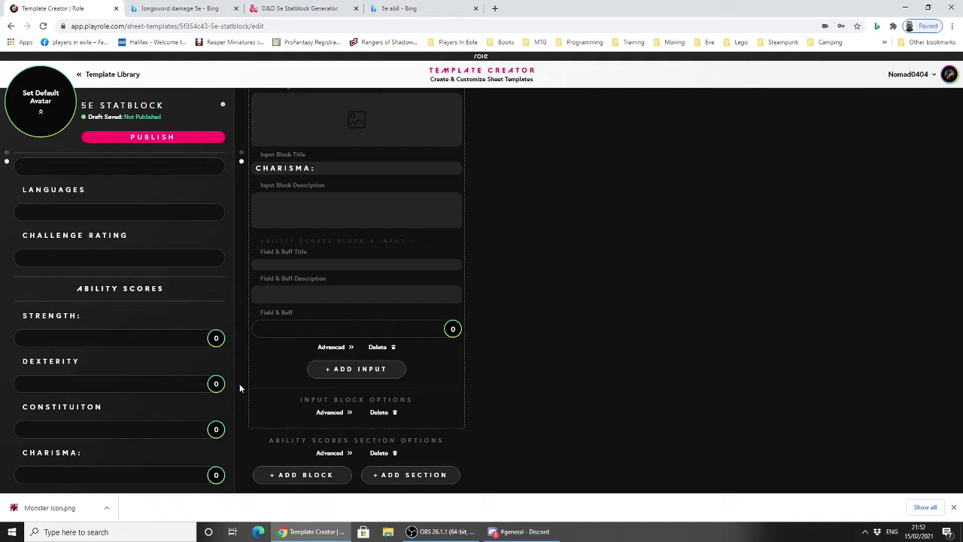
Step: Add an Input Block directly above the Charisma block and title it "INTELLIGENCE:"
click(302, 475)
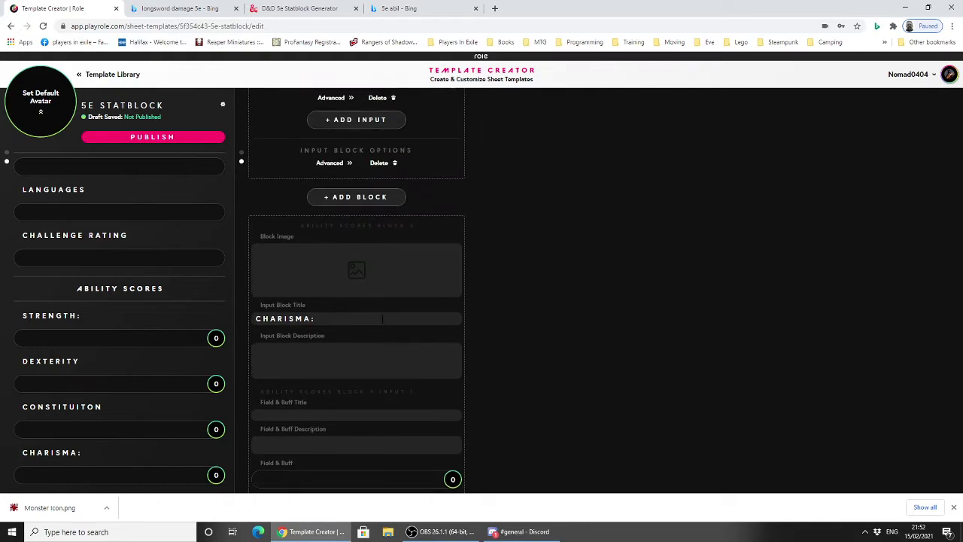
scroll(352, 347, up, 6)
scroll(353, 347, down, 6)
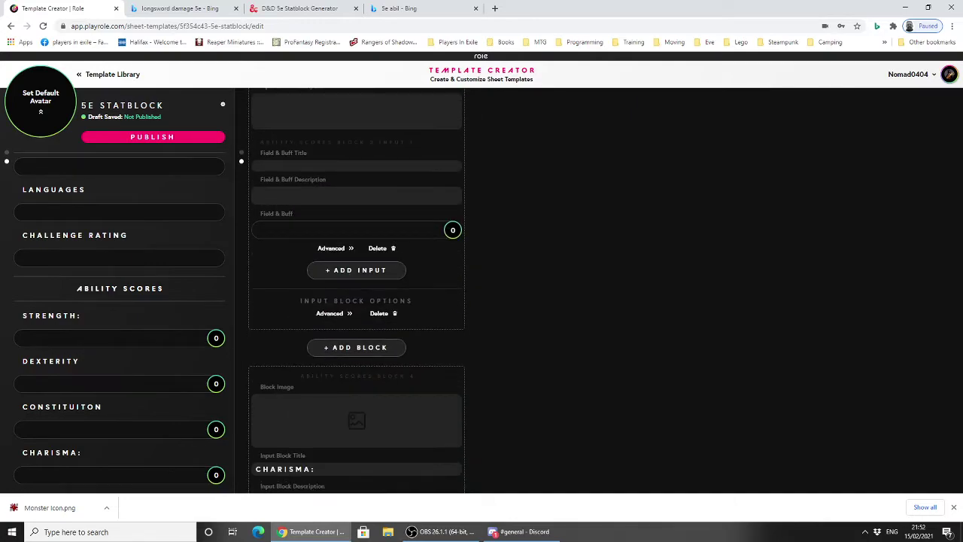
click(353, 347)
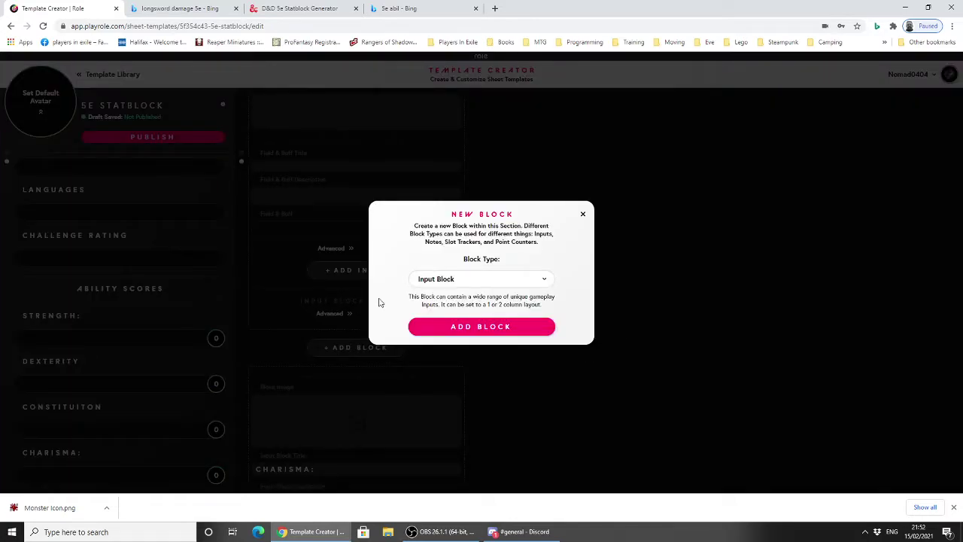
click(449, 329)
scroll(344, 358, down, 2)
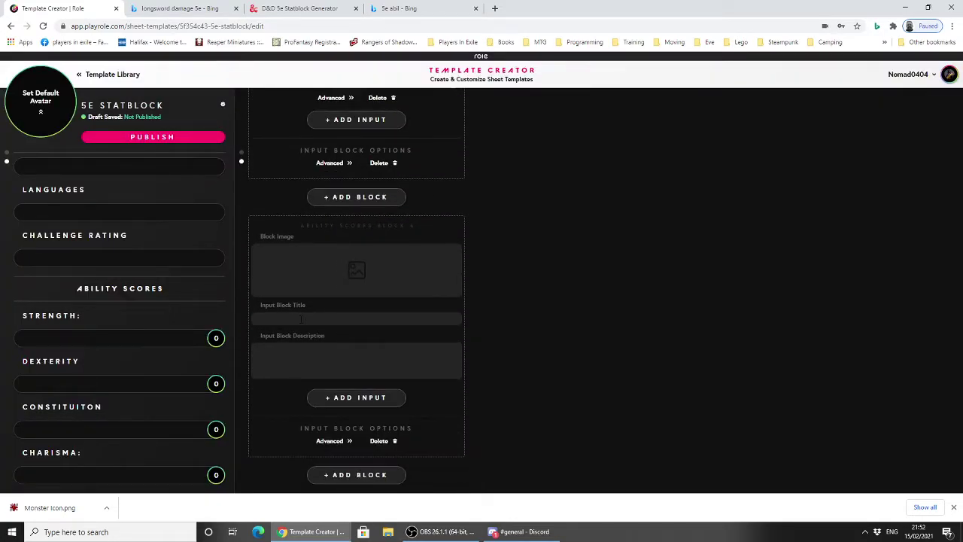
click(300, 319)
text(INTELLIGENCE:)
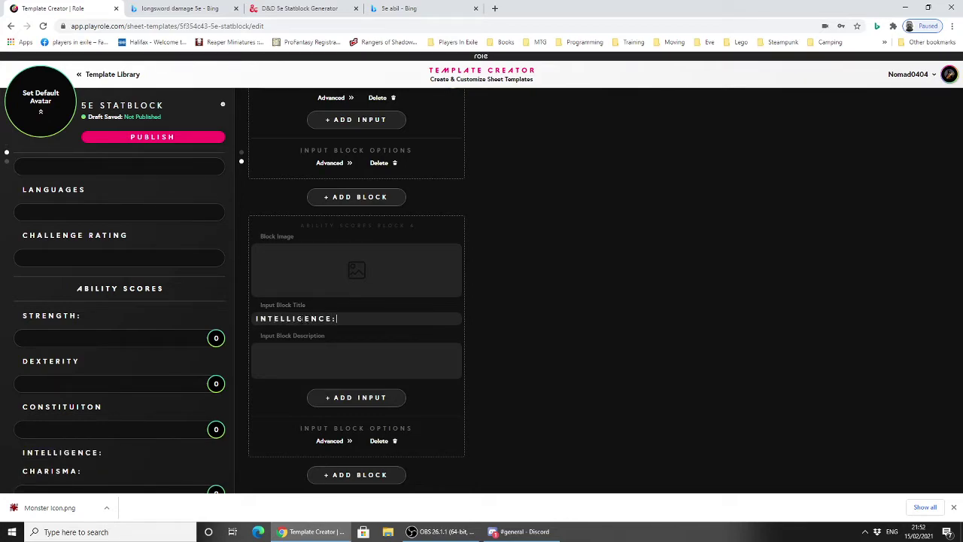
Step: Add a Field & Buff Input to the Intelligence block
click(355, 398)
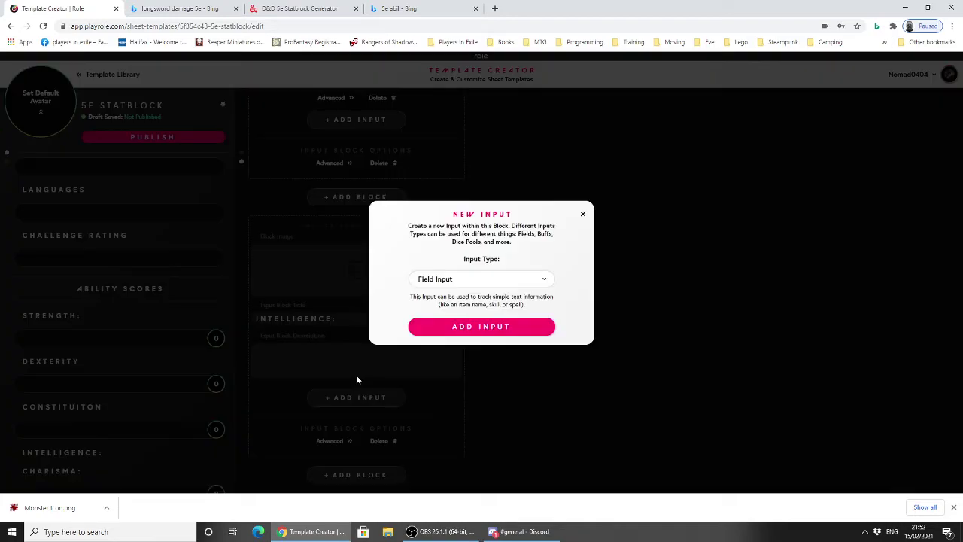
click(456, 282)
click(448, 323)
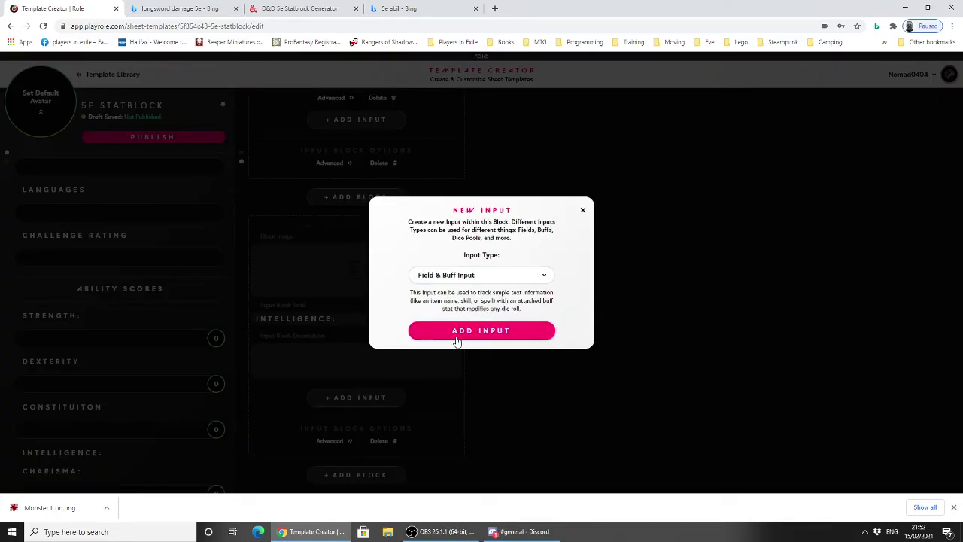
click(482, 330)
Step: Look through the editor's General Details and Ability Scores blocks and check the ability list in the sheet preview
scroll(371, 388, down, 7)
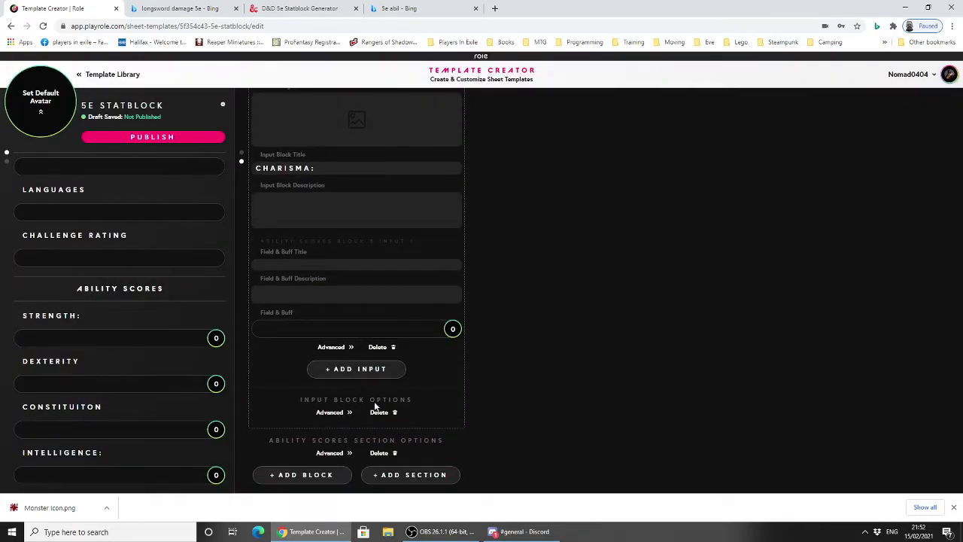
scroll(493, 450, up, 12)
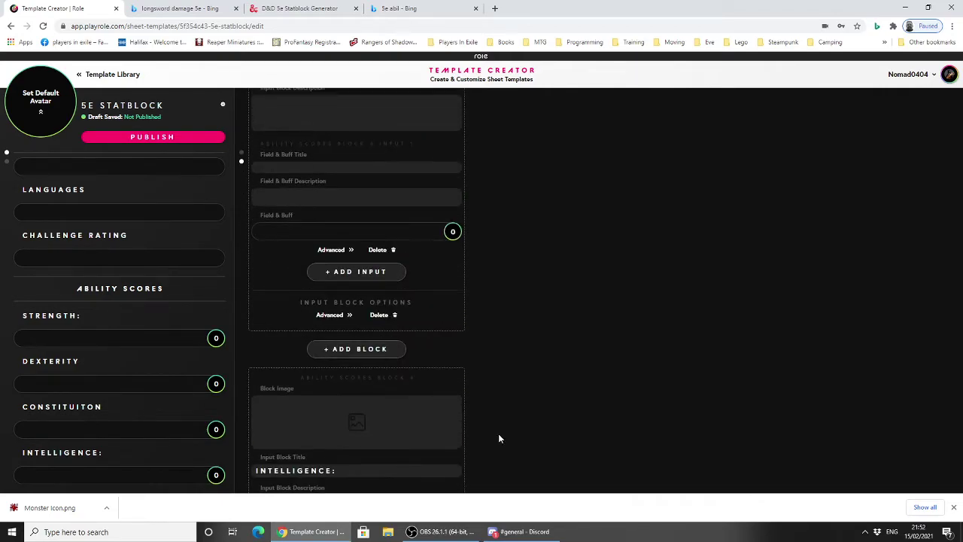
scroll(499, 432, up, 15)
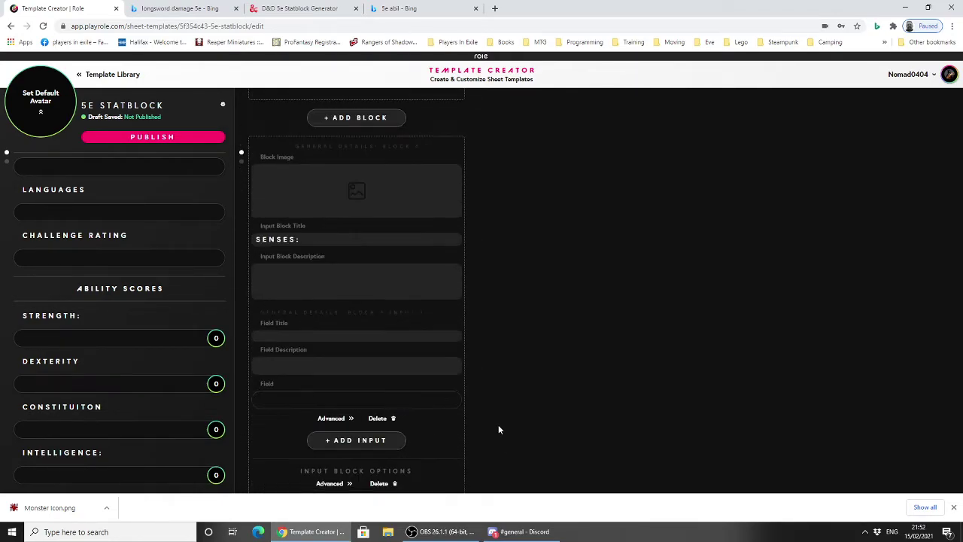
scroll(497, 430, up, 12)
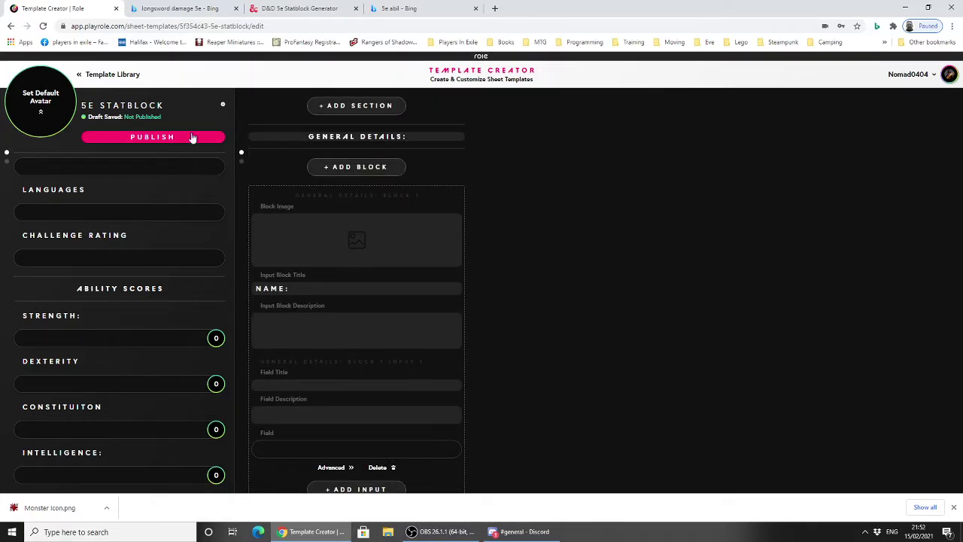
mouse_move(6, 155)
mouse_down()
mouse_move(5, 166)
mouse_move(8, 156)
mouse_move(16, 165)
mouse_move(5, 157)
mouse_move(3, 170)
mouse_move(7, 153)
mouse_move(6, 161)
mouse_up()
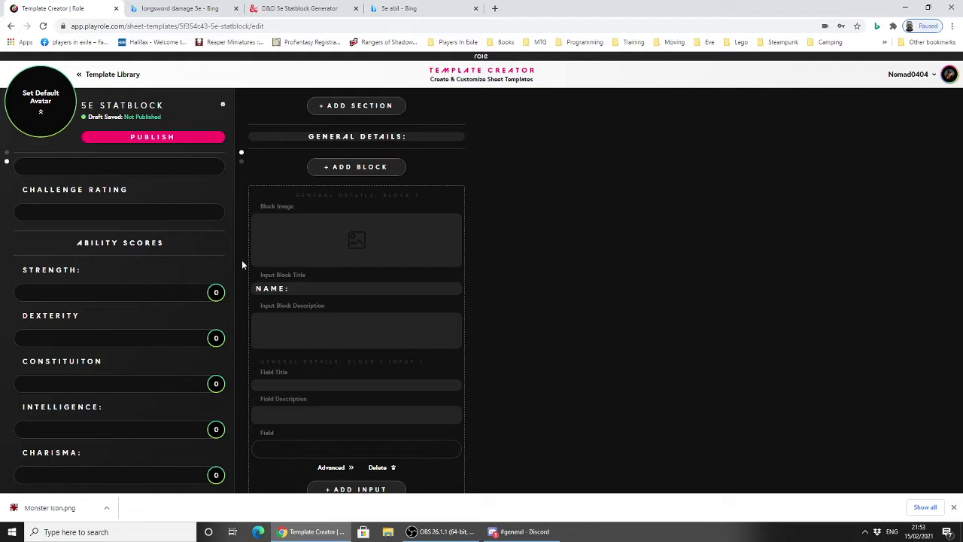
scroll(241, 265, down, 2)
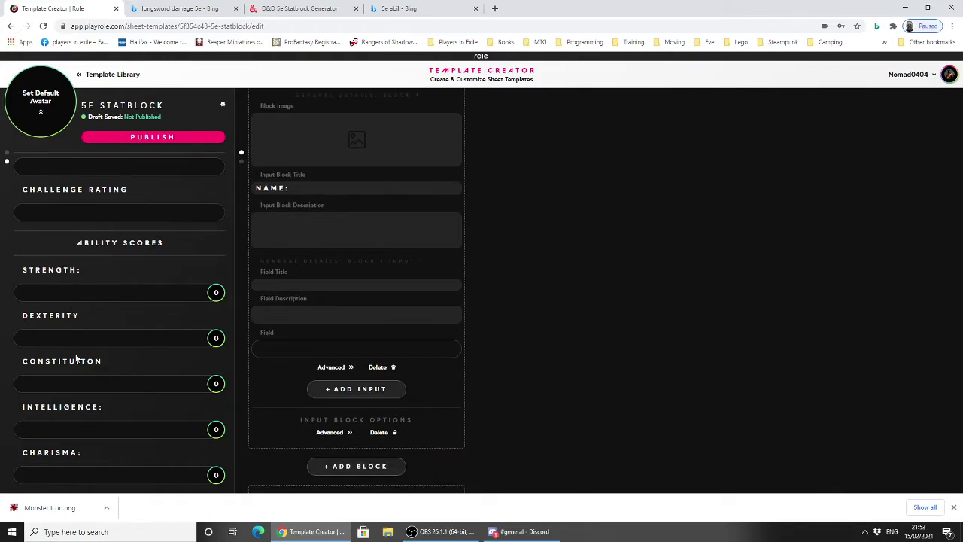
scroll(250, 334, up, 2)
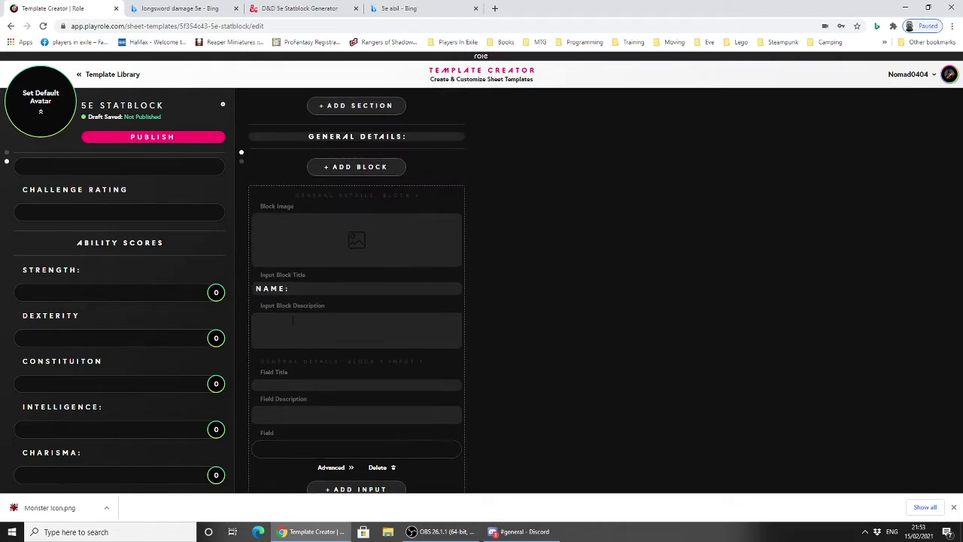
scroll(294, 267, down, 11)
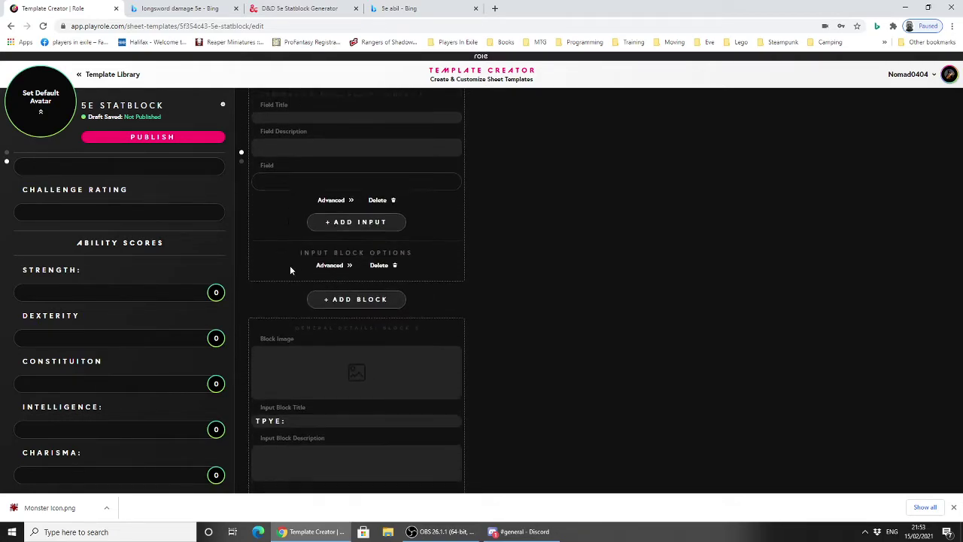
scroll(324, 316, down, 20)
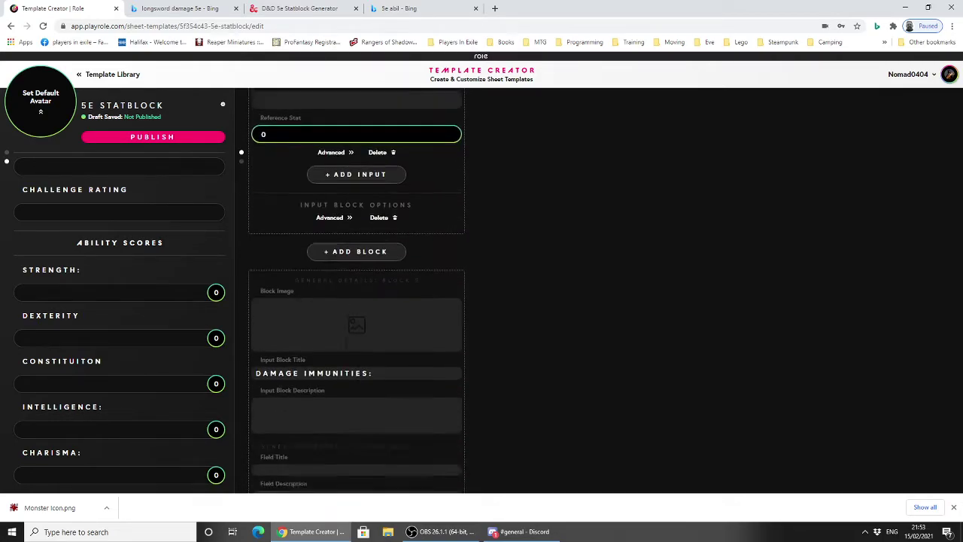
scroll(337, 324, down, 20)
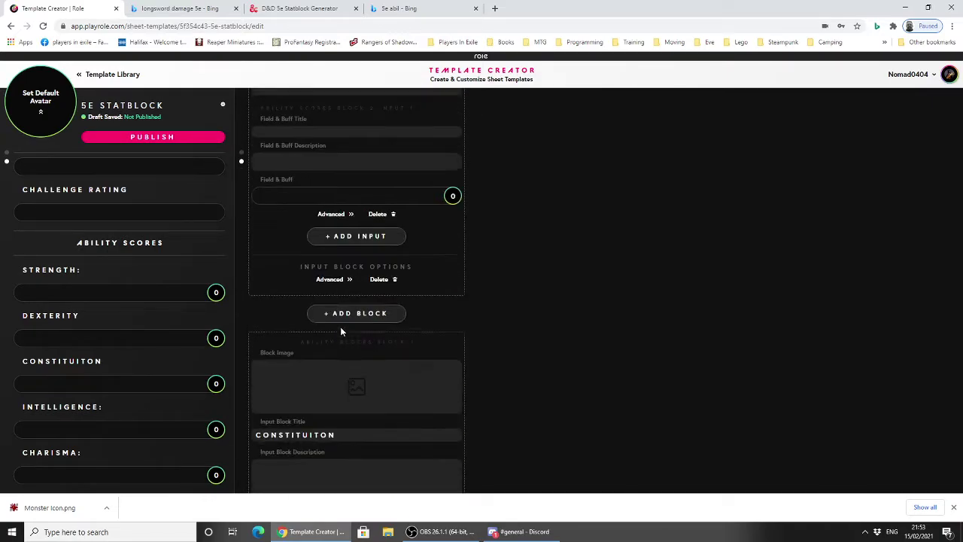
Step: Add an Input Block between the Intelligence and Charisma blocks and title it "WISDOM:"
scroll(341, 331, down, 7)
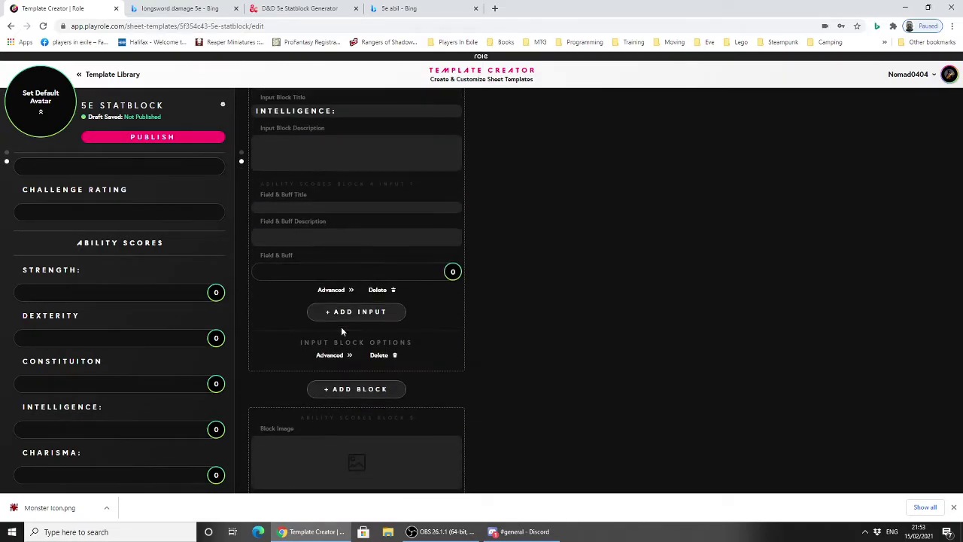
click(345, 389)
click(451, 283)
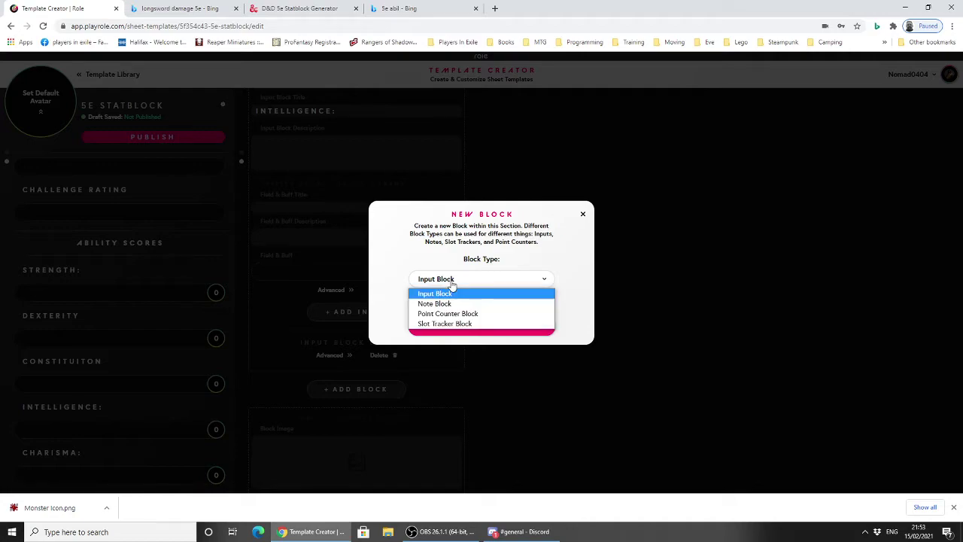
click(451, 291)
click(438, 326)
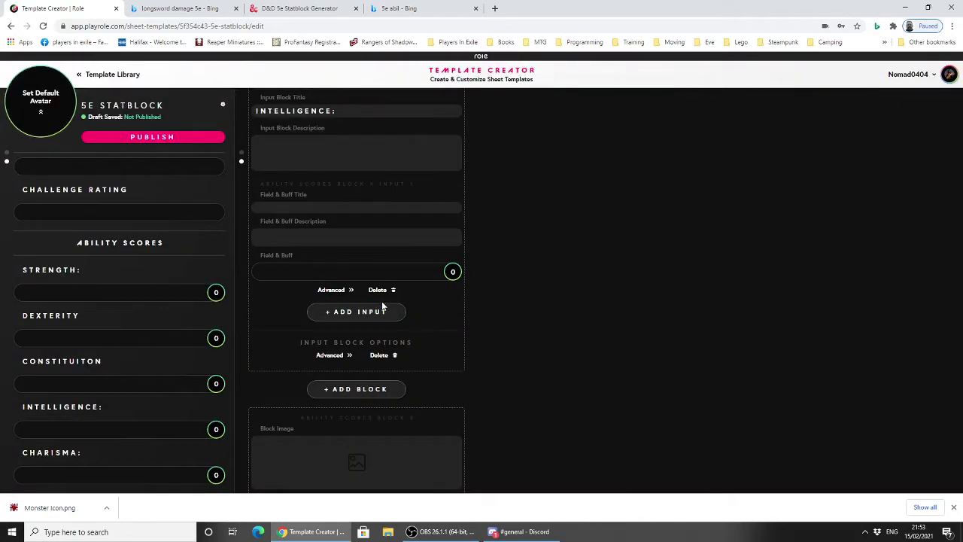
scroll(369, 305, down, 4)
scroll(300, 297, down, 4)
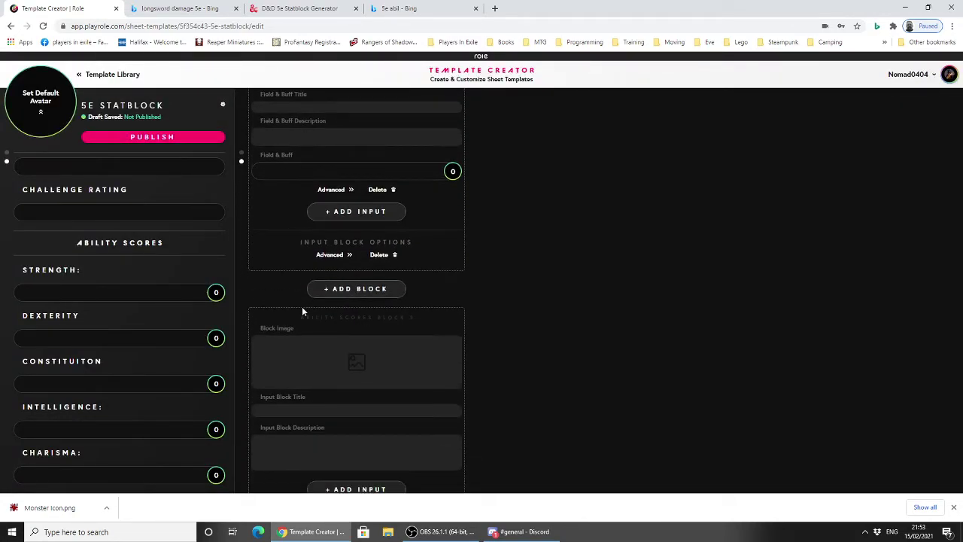
click(304, 311)
text(WIS)
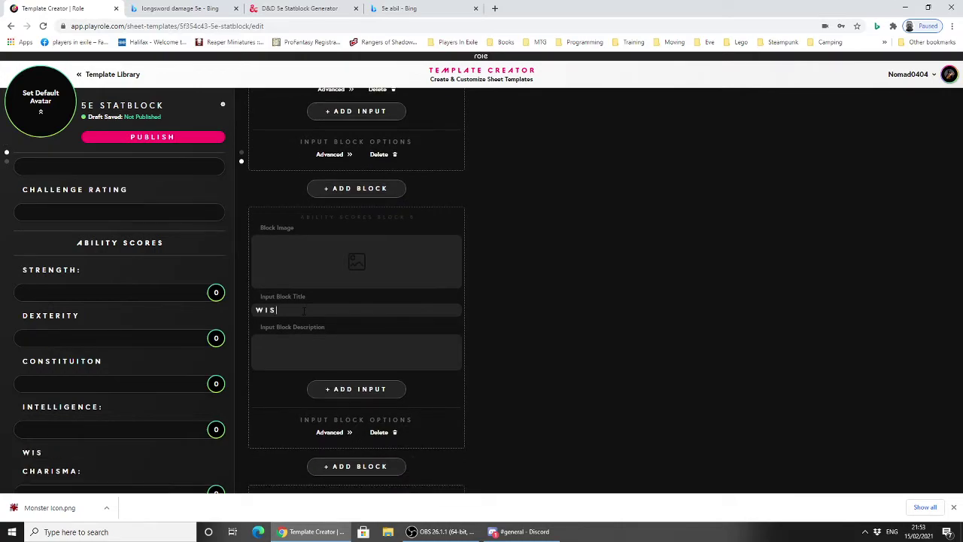
text(DOM:)
Step: Add a Field & Buff Input to the Wisdom block
click(336, 389)
click(444, 285)
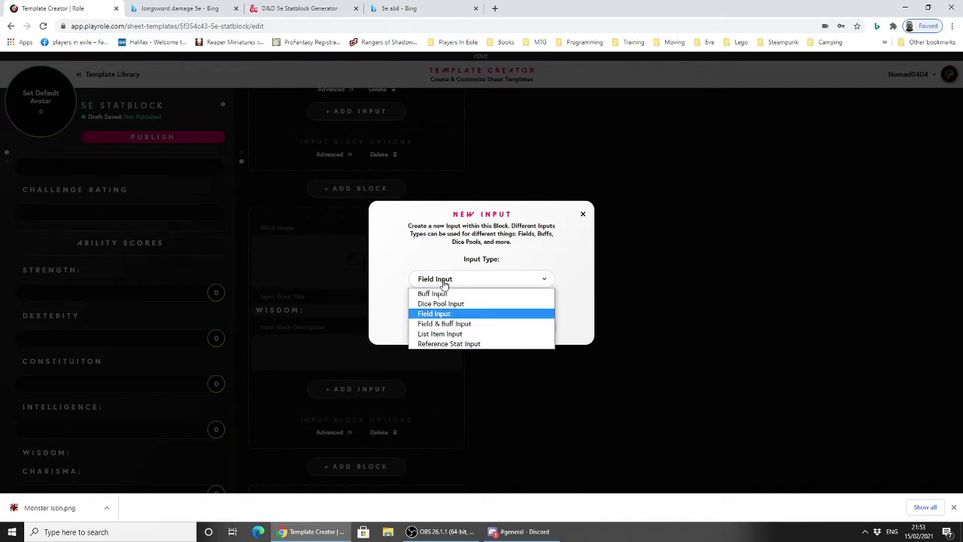
click(450, 326)
click(439, 335)
Step: Review the Ability Scores blocks from Strength down to Charisma, comparing them with the Werewolf statblock in the D&D 5e Statblock Generator
scroll(419, 380, down, 7)
scroll(371, 355, up, 7)
click(241, 153)
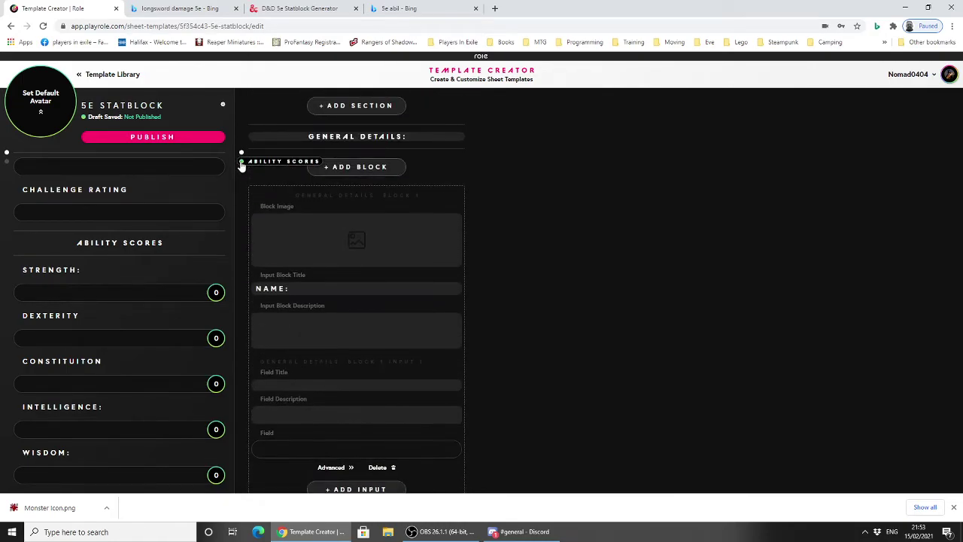
click(242, 162)
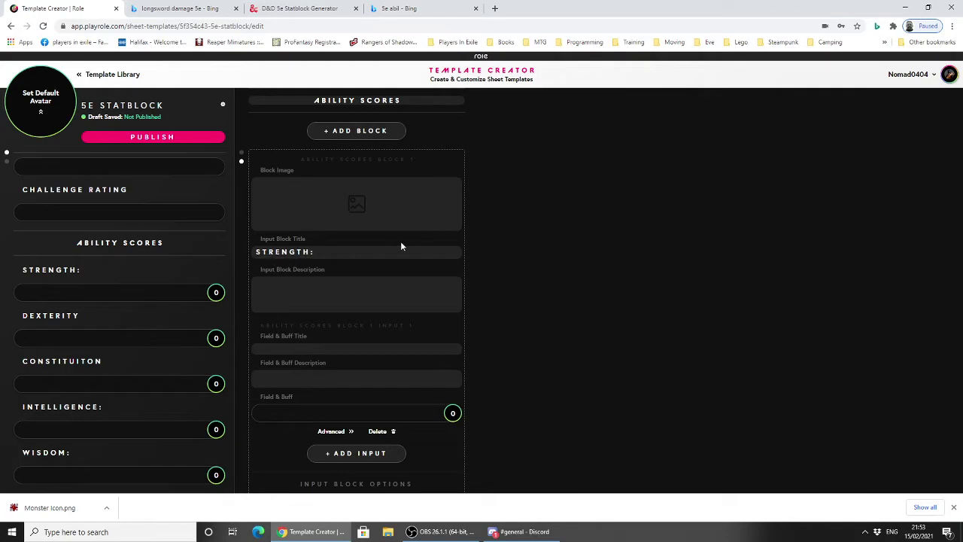
scroll(400, 241, down, 8)
scroll(395, 248, down, 6)
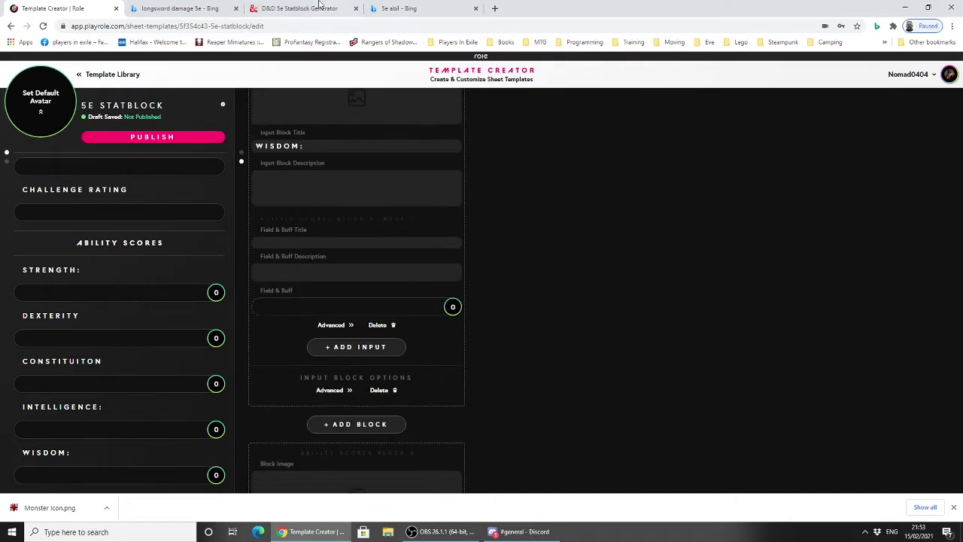
click(313, 7)
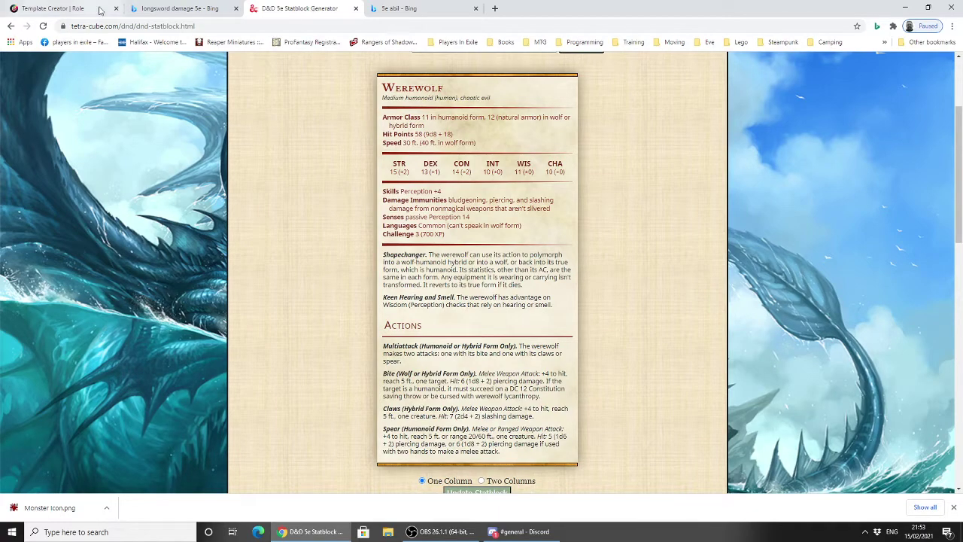
click(53, 8)
scroll(385, 343, down, 4)
scroll(385, 342, down, 2)
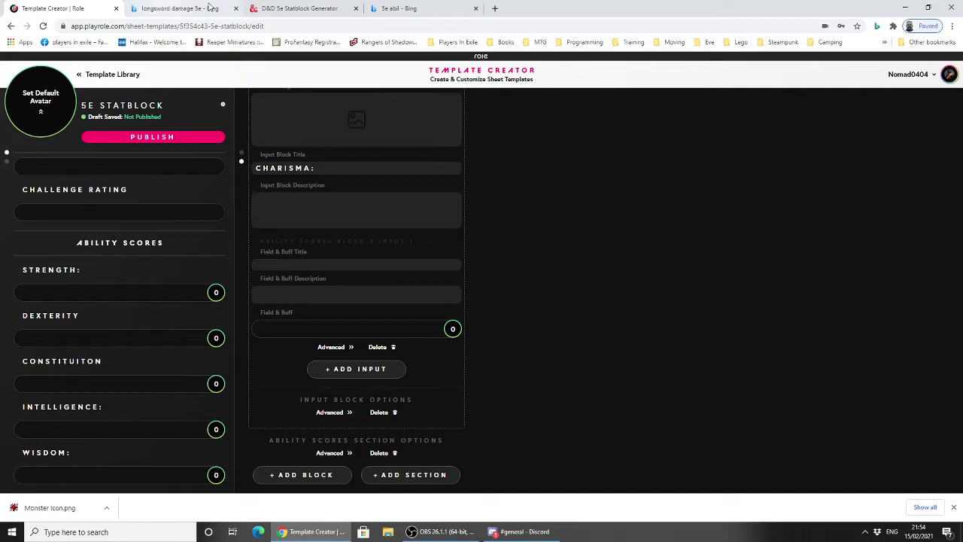
Step: Switch to the D&D 5e Statblock Generator and examine the Werewolf entries below the ability scores, from Skills through Keen Hearing and Smell
click(264, 4)
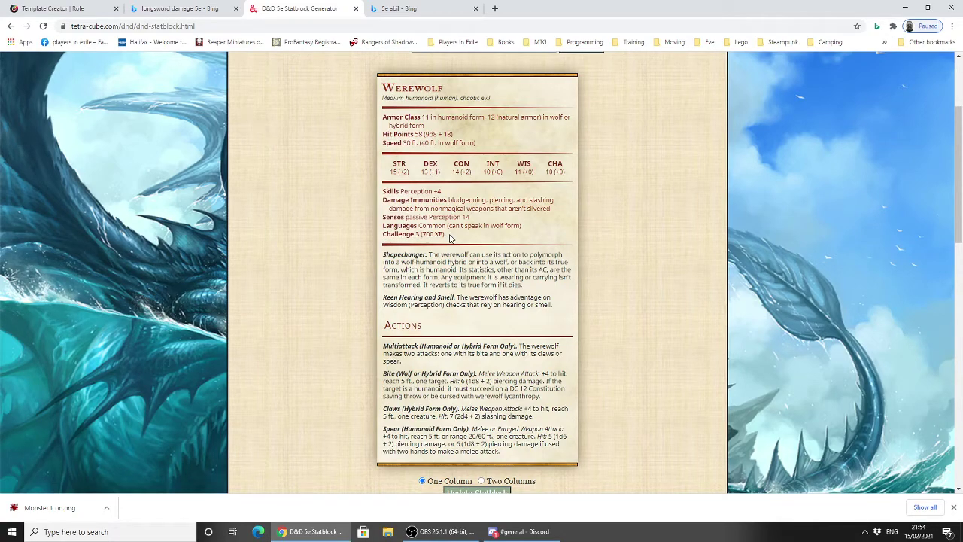
triple_click(384, 193)
click(385, 193)
drag(384, 192, 565, 312)
click(426, 334)
scroll(402, 213, down, 3)
scroll(402, 213, up, 3)
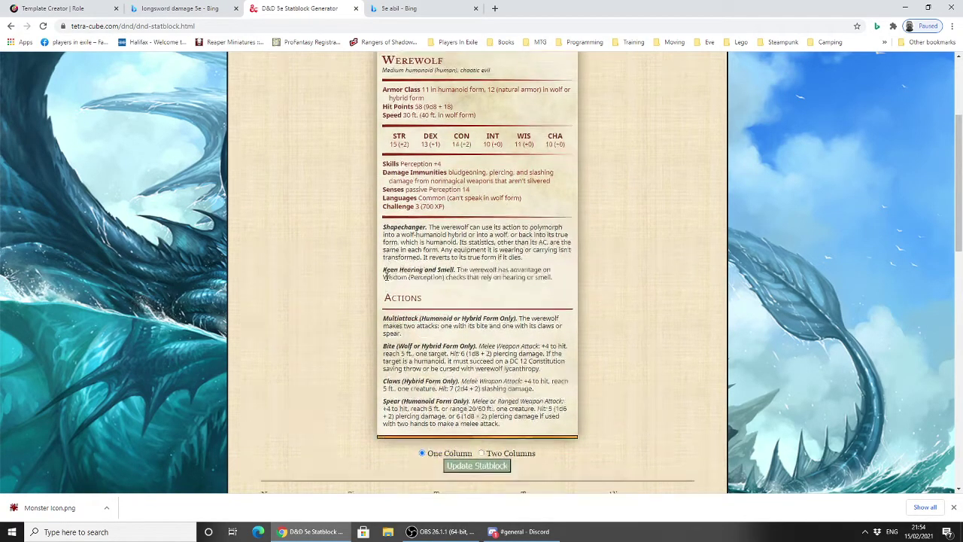
Step: Examine the generator's form fields for saving throws, skills, damage types, senses and abilities, and compare them with the rendered Werewolf statblock
scroll(402, 213, down, 5)
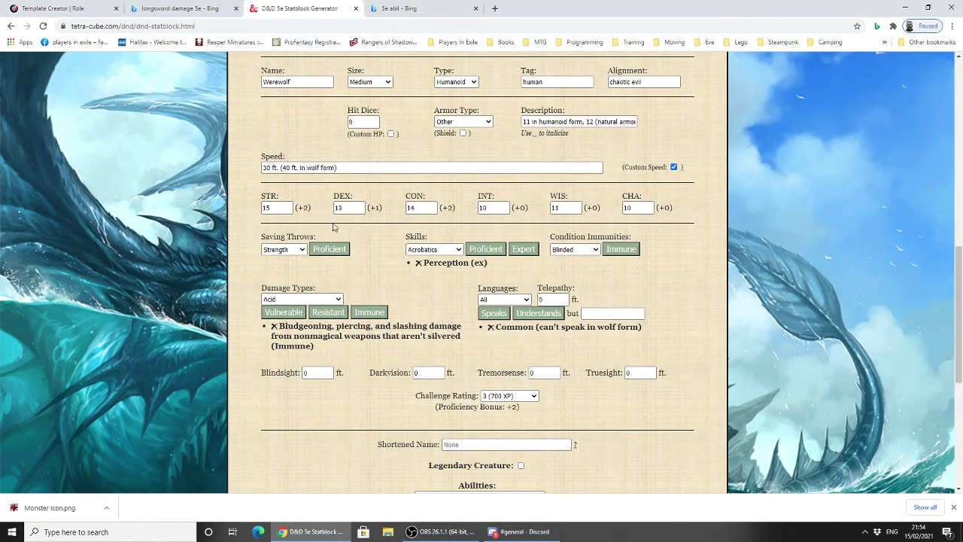
scroll(375, 254, down, 1)
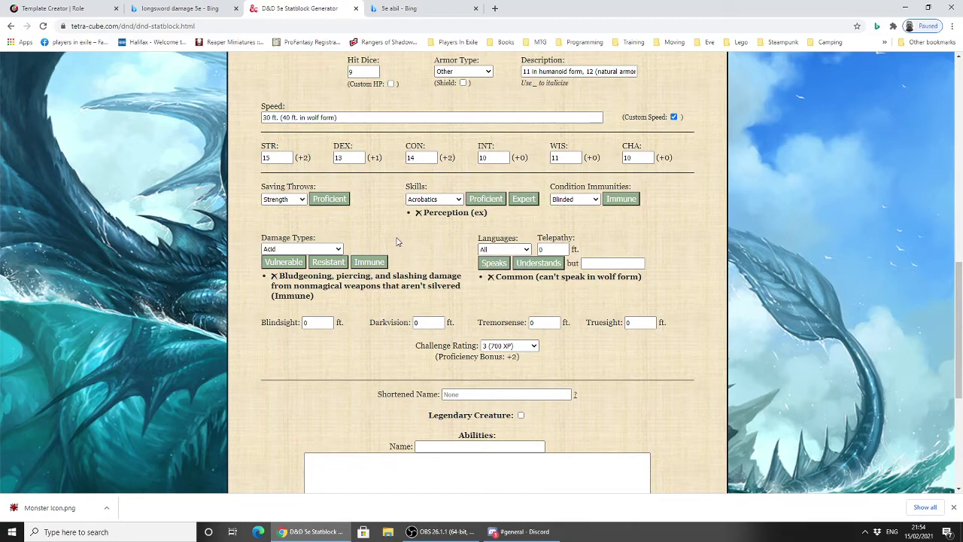
scroll(399, 242, down, 3)
scroll(389, 263, up, 3)
scroll(394, 269, up, 1)
scroll(398, 264, up, 8)
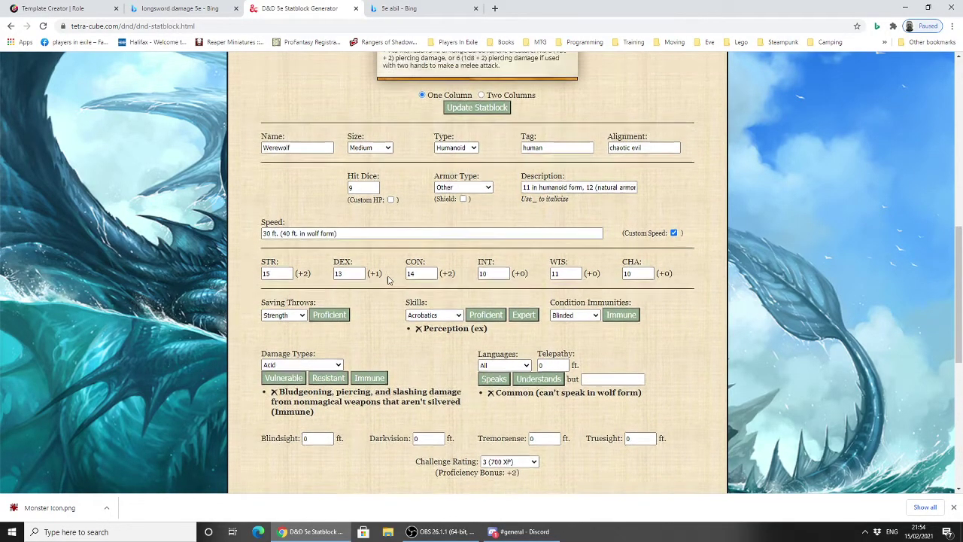
scroll(390, 280, up, 2)
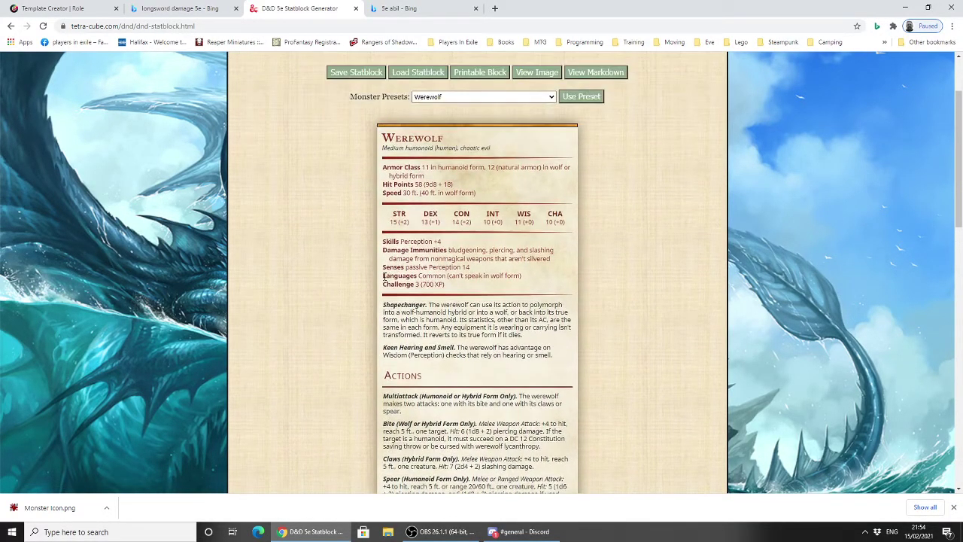
scroll(368, 266, down, 1)
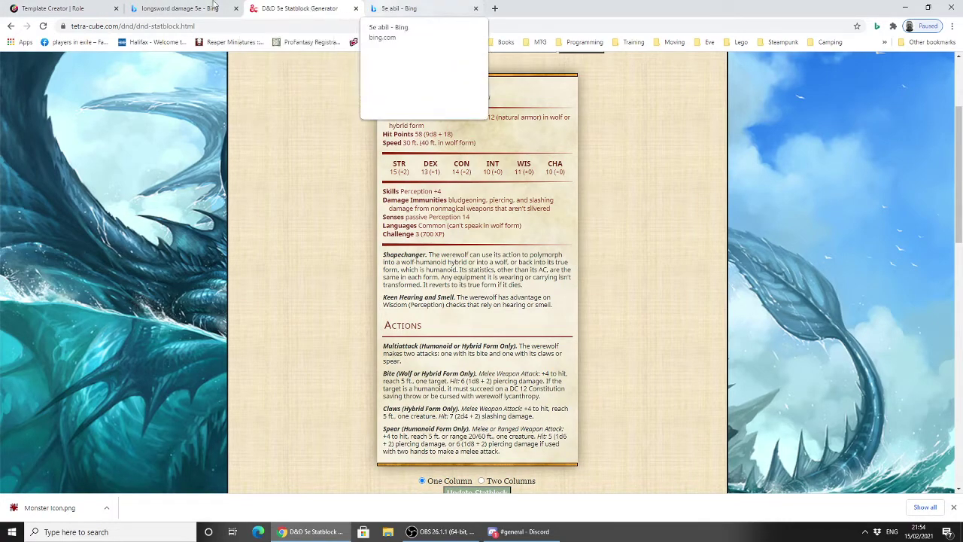
Step: Switch back to the Role Template Creator and add a section named "Name:Skills and Attibutes" after Ability Scores
click(156, 6)
click(57, 8)
scroll(139, 248, down, 3)
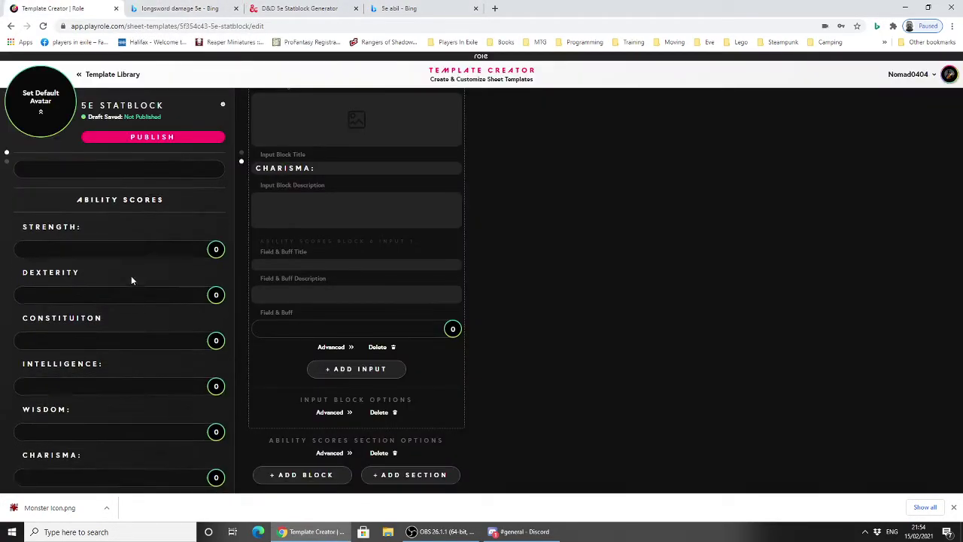
click(381, 476)
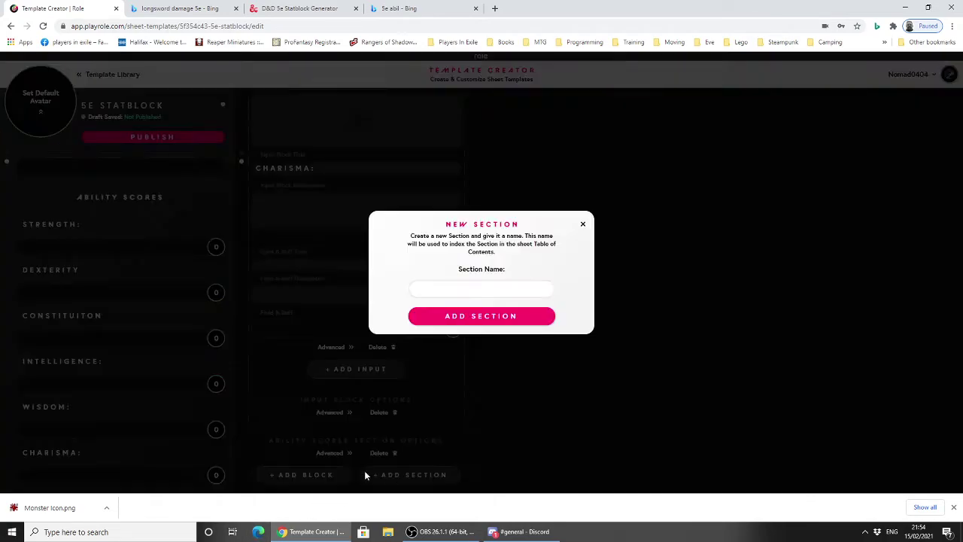
click(446, 289)
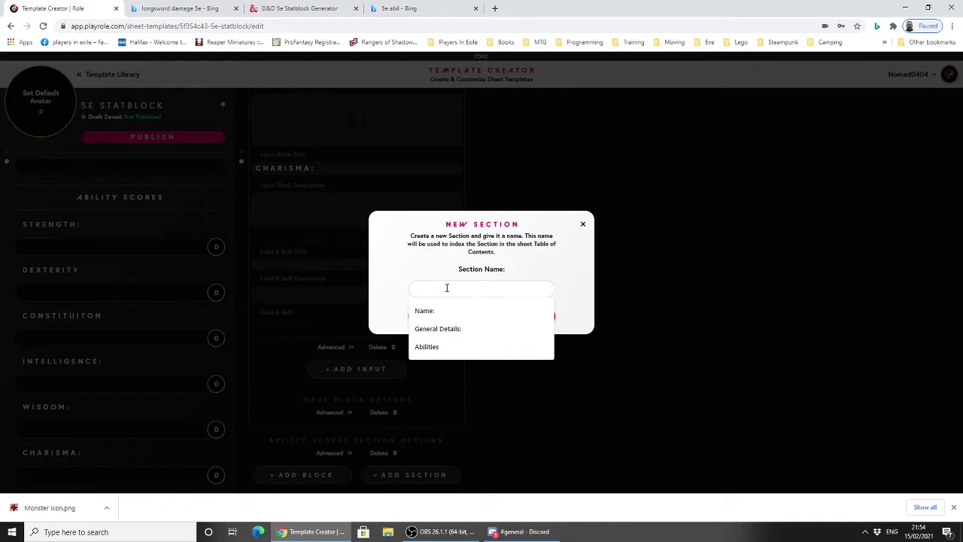
key(XF86AudioLowerVolume)
click(430, 269)
click(434, 287)
click(434, 310)
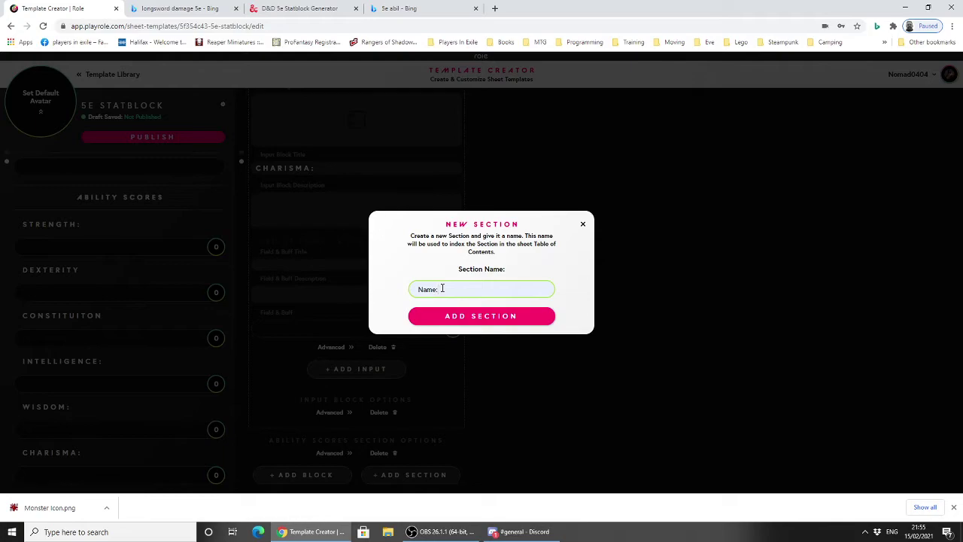
text(Skills and )
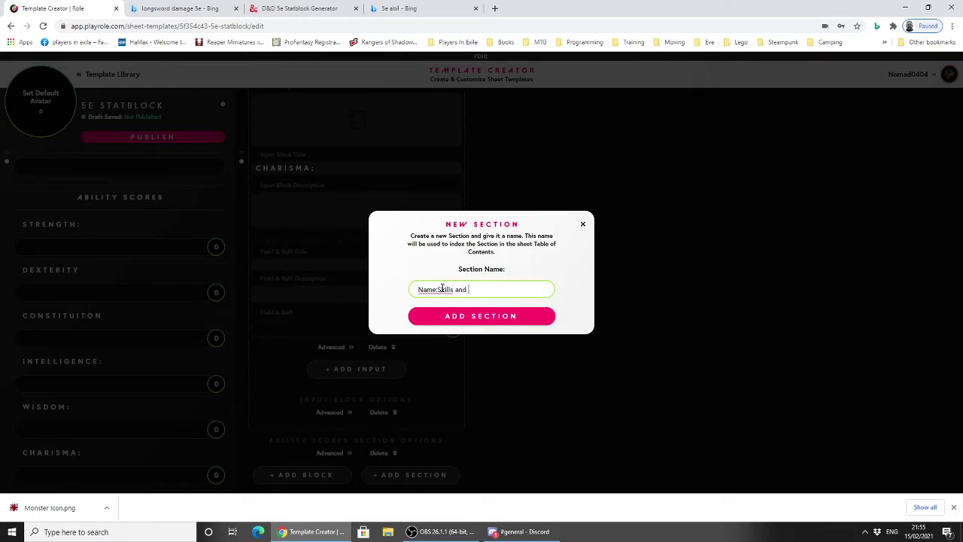
text(Attributes)
click(455, 317)
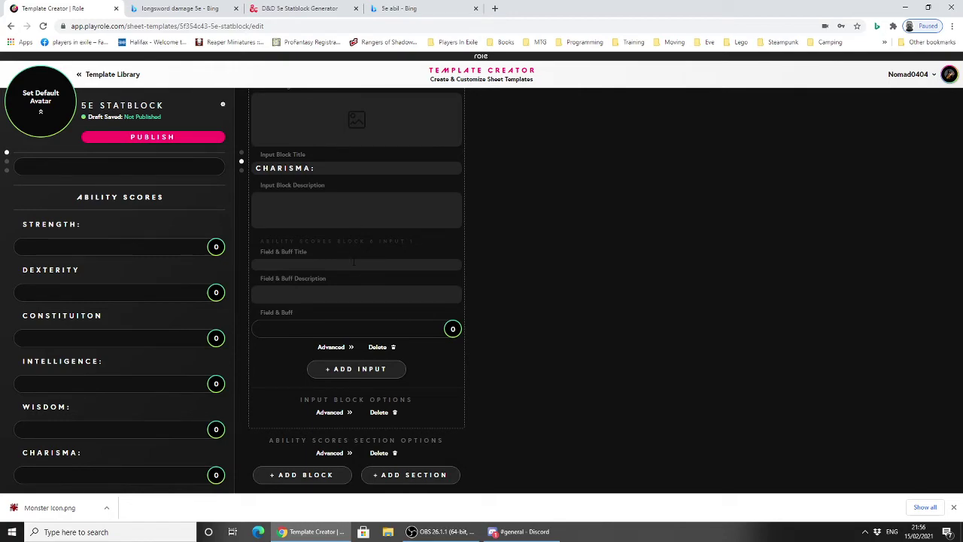
scroll(362, 269, up, 7)
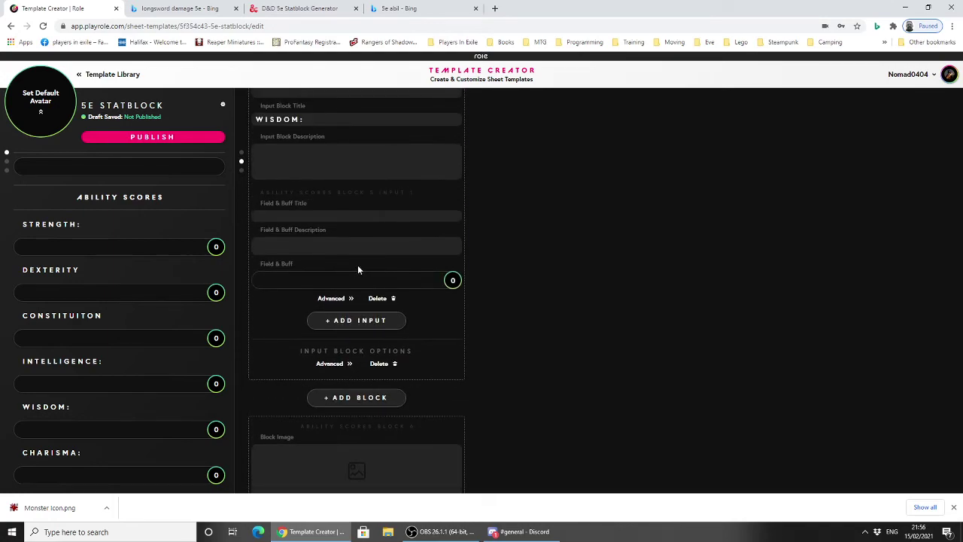
scroll(358, 273, down, 7)
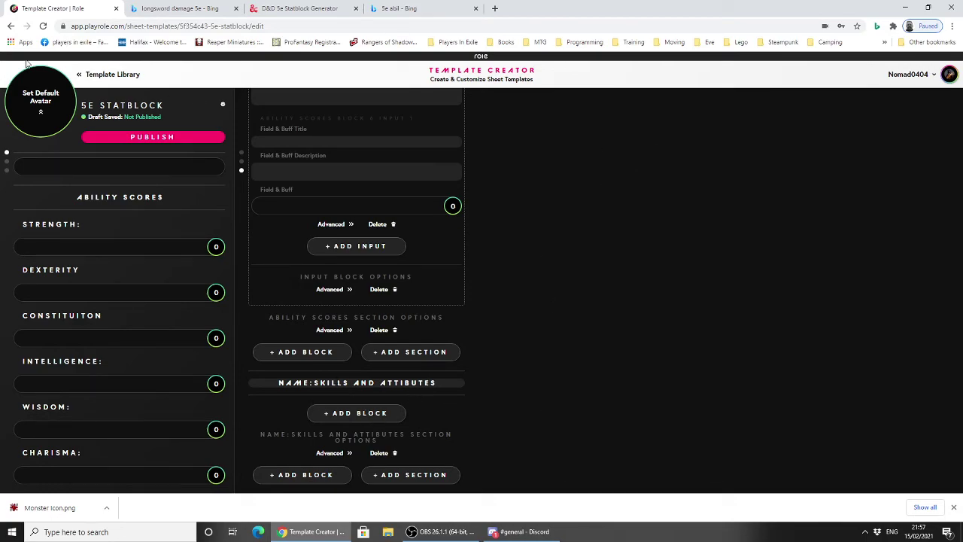
Step: Return to the Template Library and look through the saved templates and the self-made templates
click(88, 76)
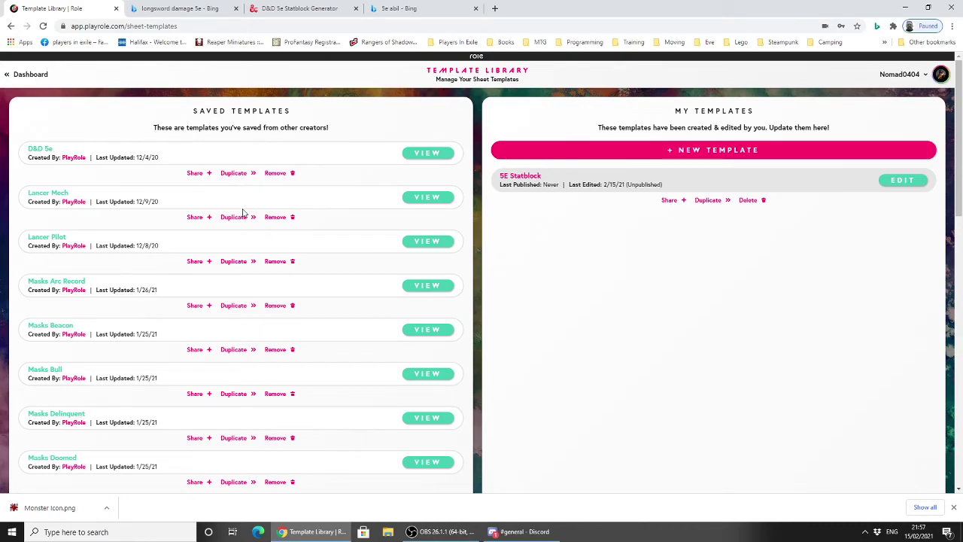
scroll(247, 224, down, 2)
scroll(247, 225, down, 5)
scroll(246, 241, up, 7)
scroll(643, 176, down, 2)
scroll(643, 176, down, 5)
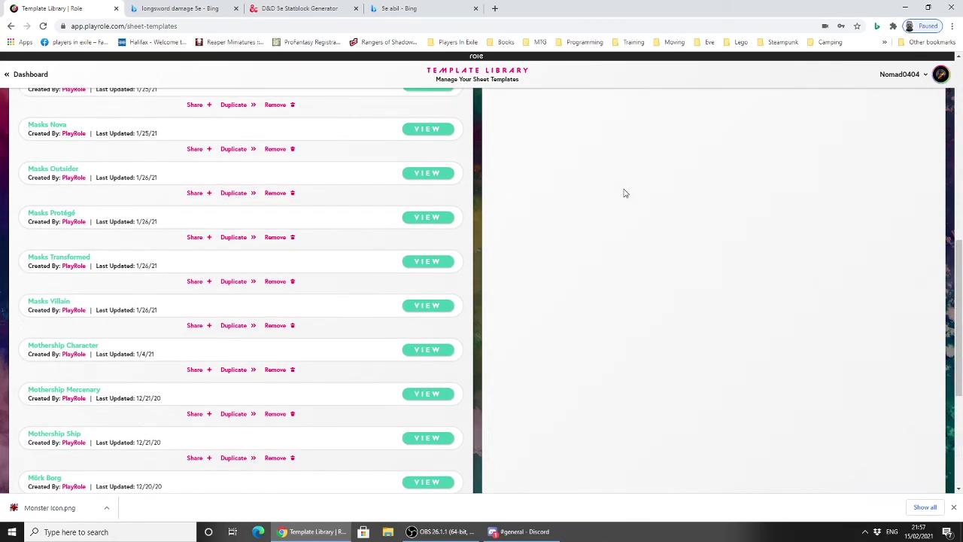
scroll(624, 193, up, 7)
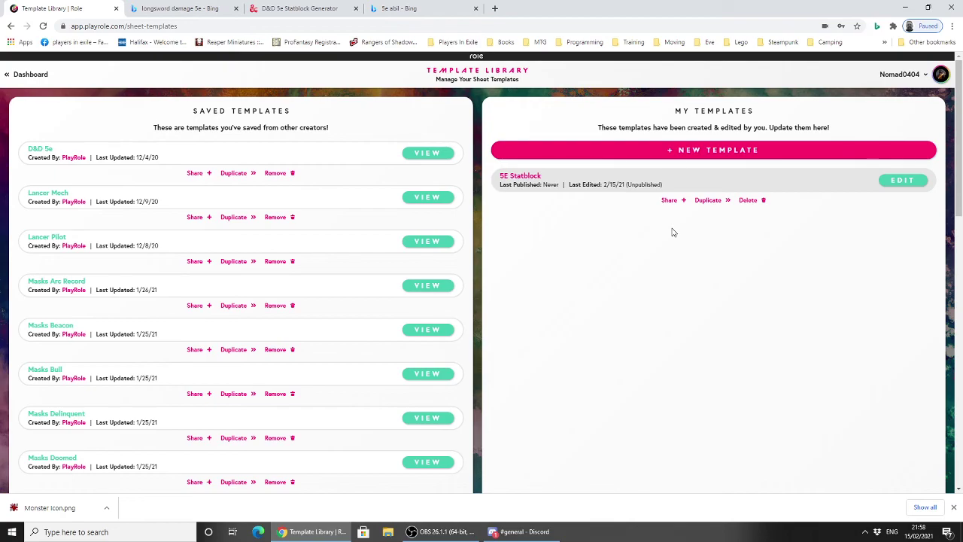
Step: Return to the dashboard and look over its tables, sheet templates, sheets, assets and tokens
click(11, 76)
scroll(506, 218, down, 1)
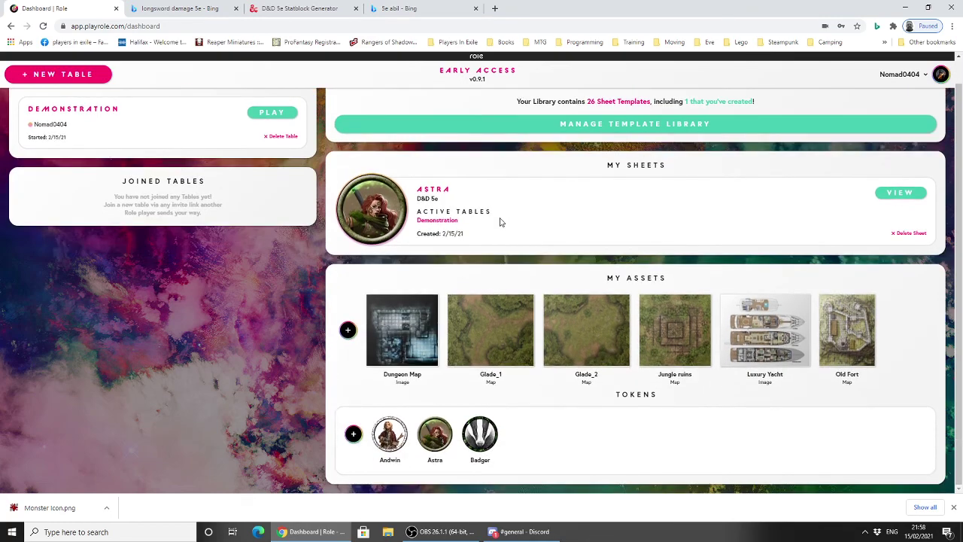
scroll(506, 226, up, 1)
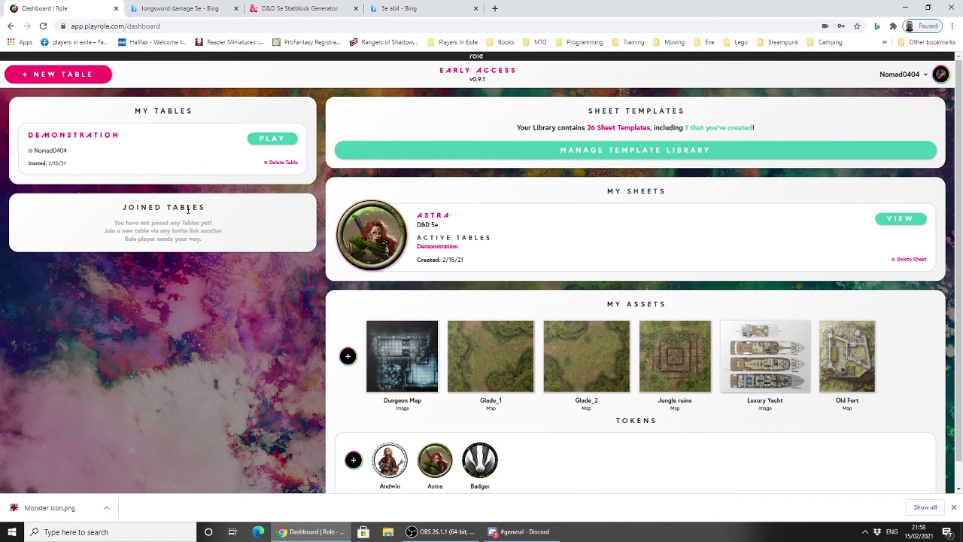
scroll(548, 251, down, 1)
scroll(545, 251, up, 1)
scroll(546, 252, down, 1)
scroll(546, 252, up, 1)
mouse_move(465, 537)
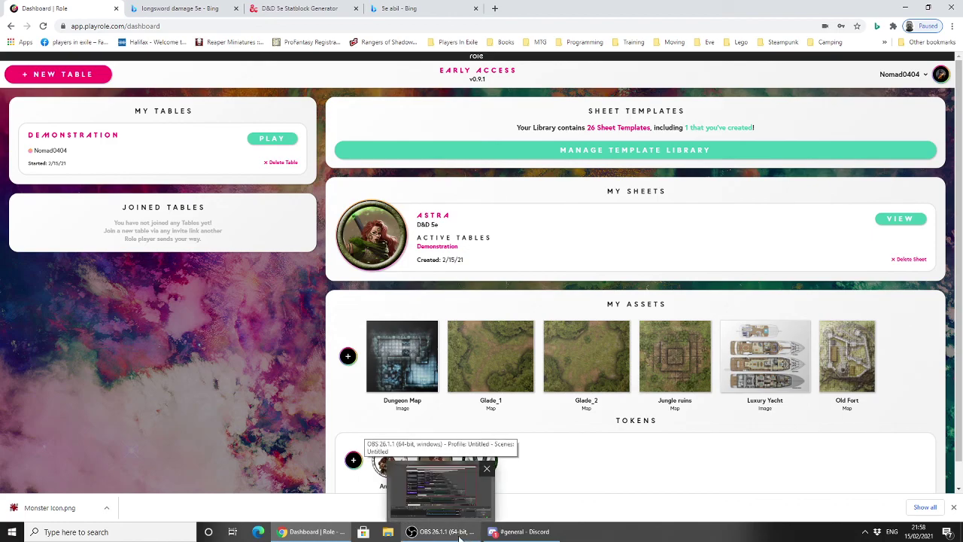